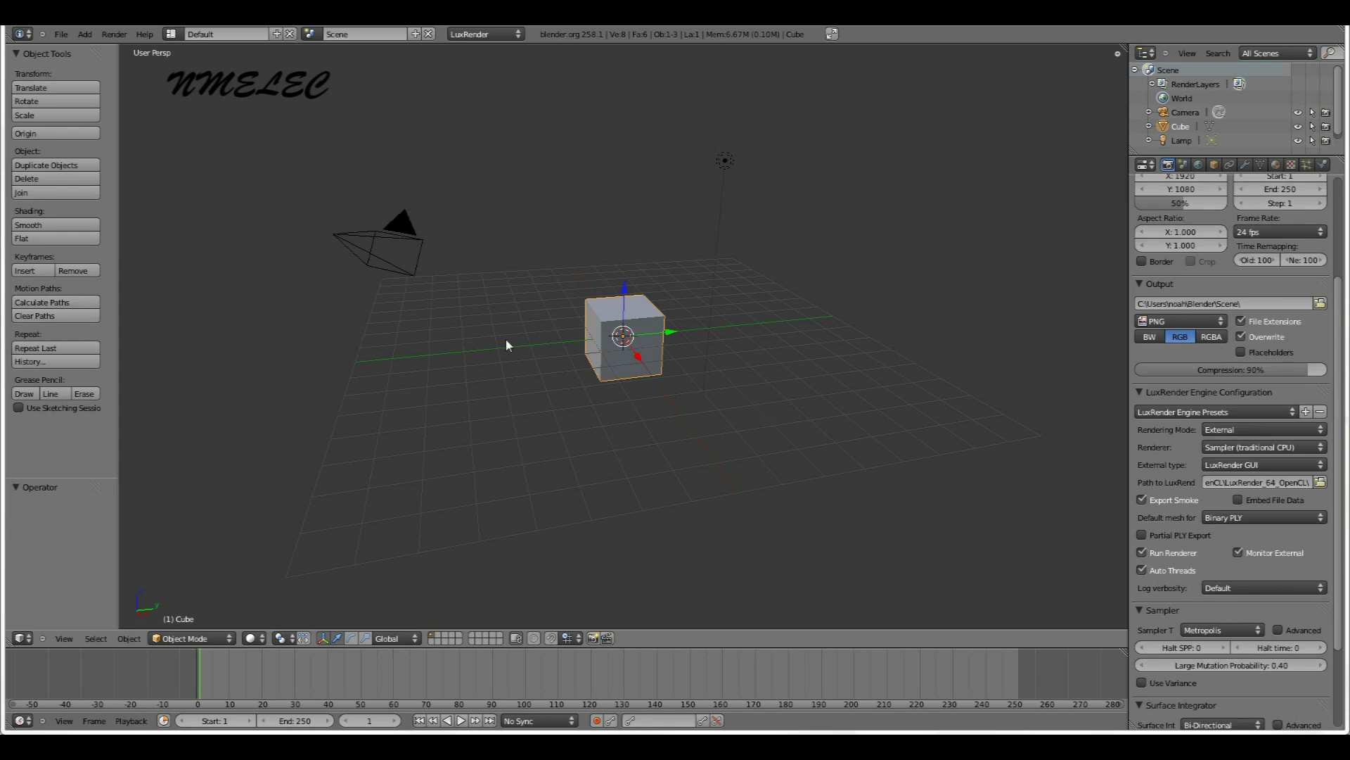
# Scale the cube to 0.2 along the Y axis
pyautogui.click(458, 359)
pyautogui.scroll(2, 467, 357)
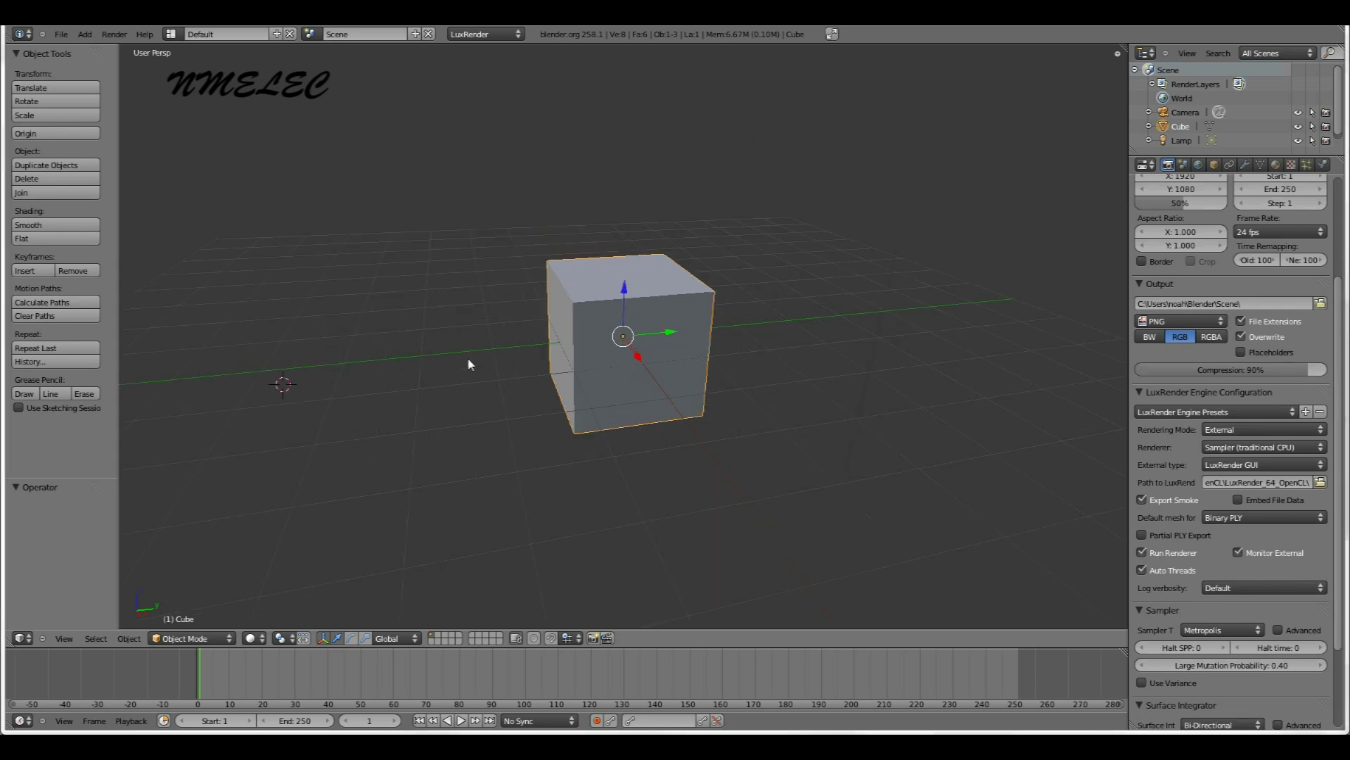
pyautogui.scroll(-2, 467, 356)
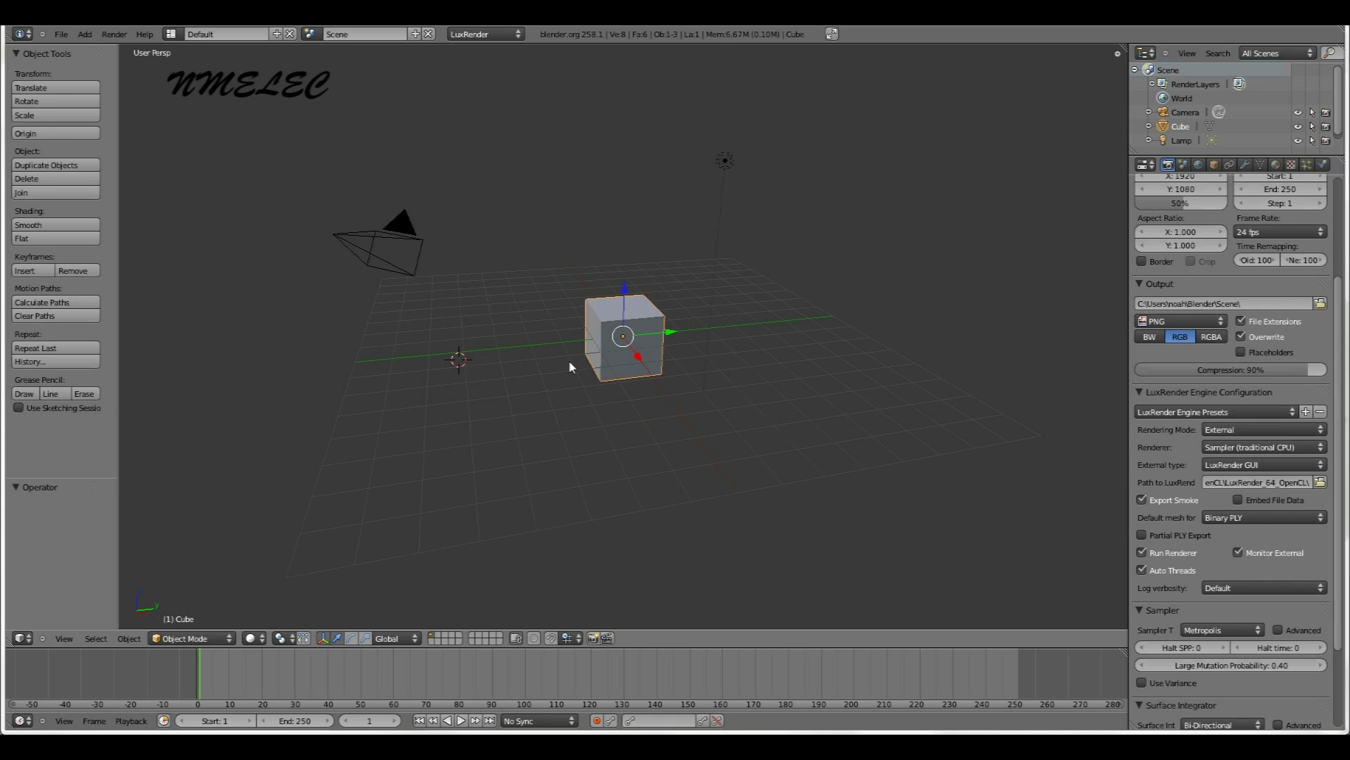
pyautogui.moveTo(573, 368); pyautogui.dragTo(589, 420, button='middle')
pyautogui.scroll(7, 588, 420)
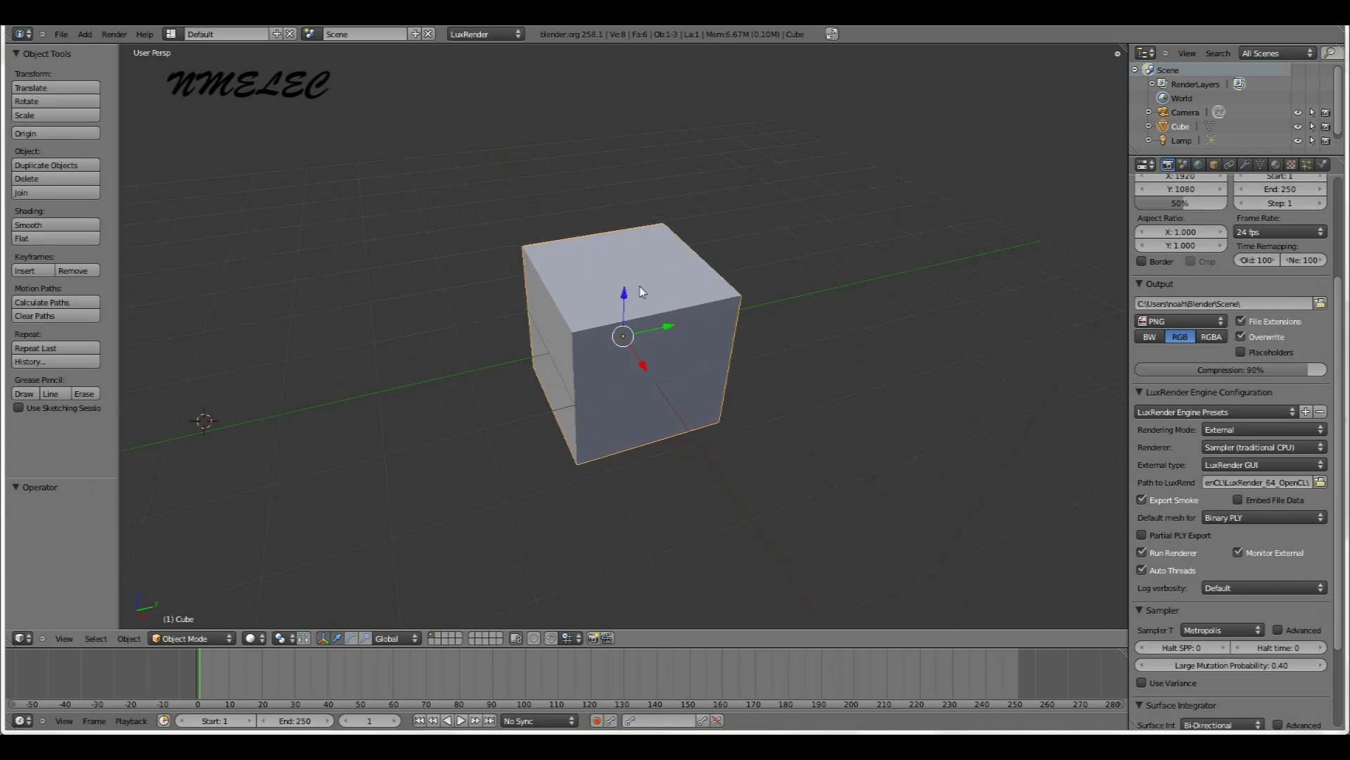
pyautogui.moveTo(657, 382); pyautogui.dragTo(689, 400, button='middle')
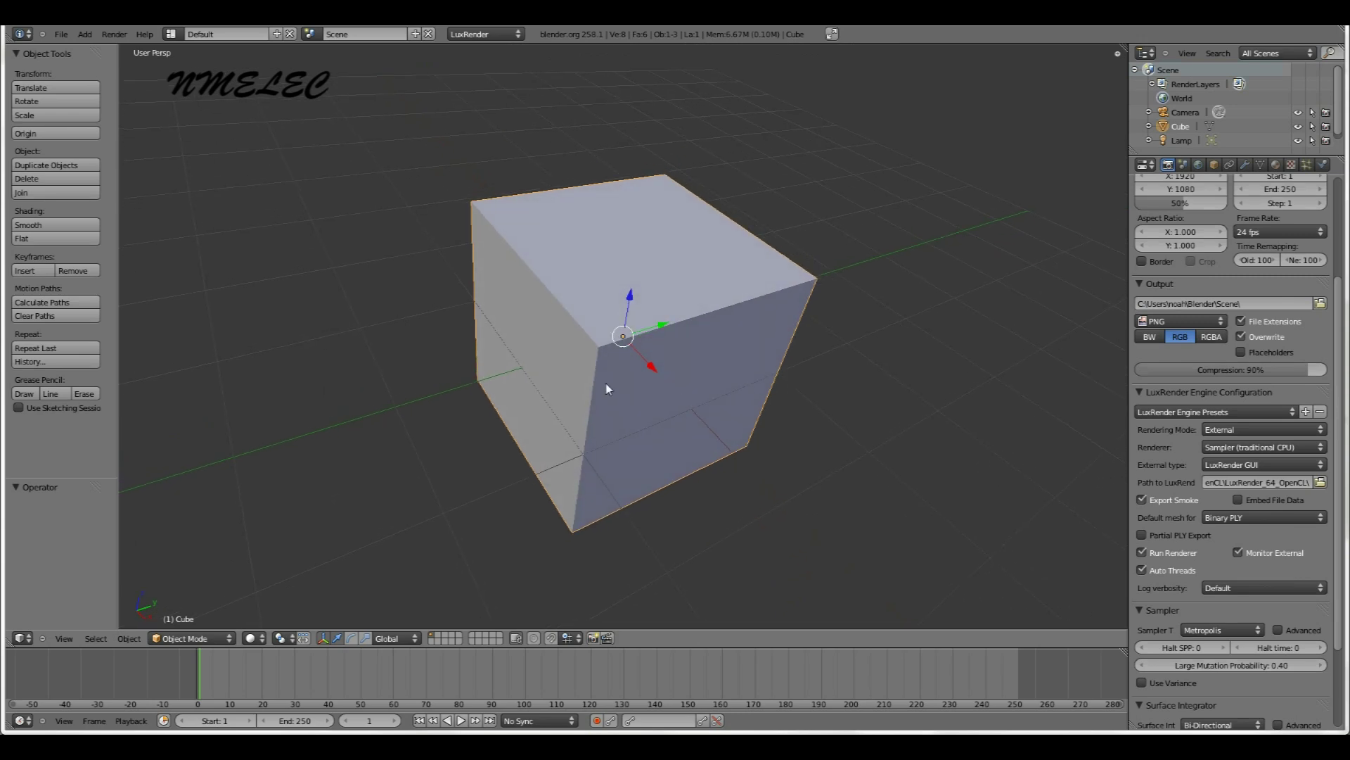
pyautogui.scroll(-2, 609, 388)
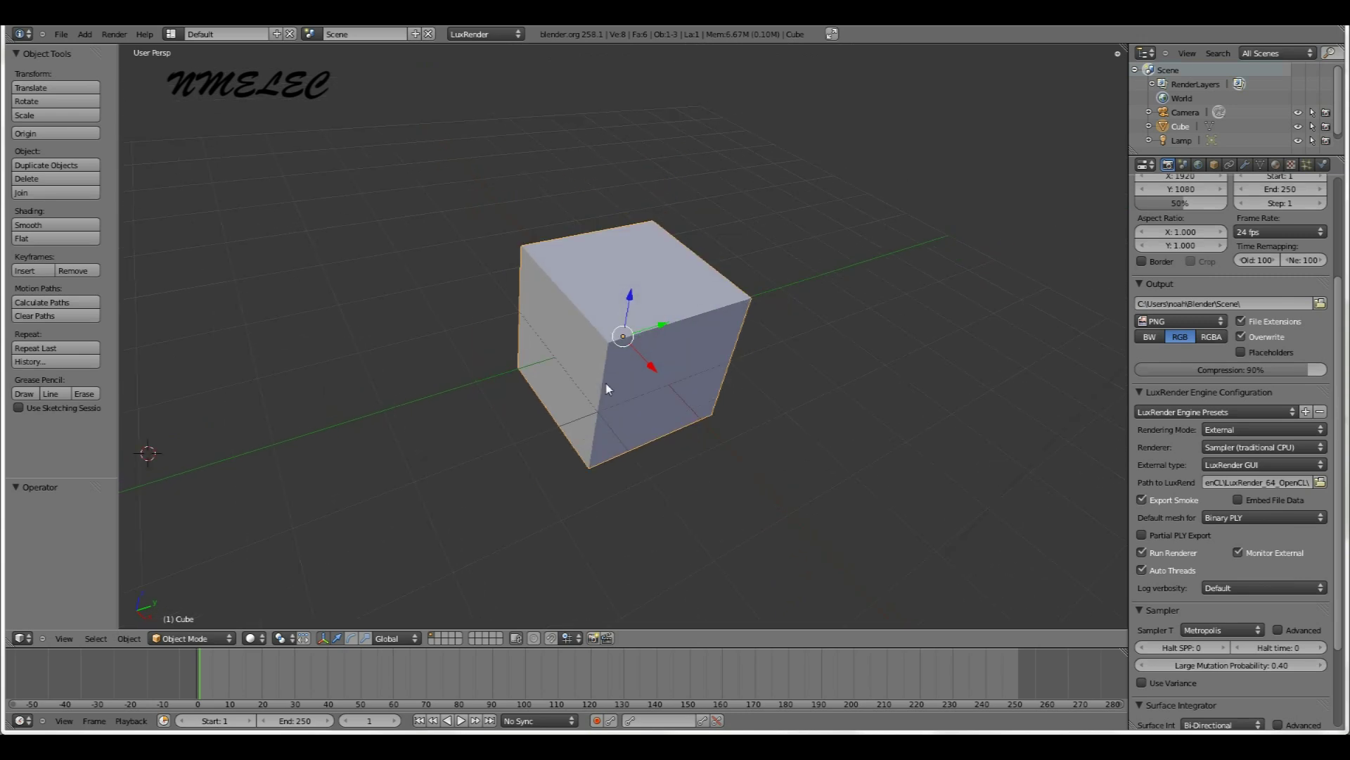
pyautogui.moveTo(609, 388); pyautogui.dragTo(555, 381, button='middle')
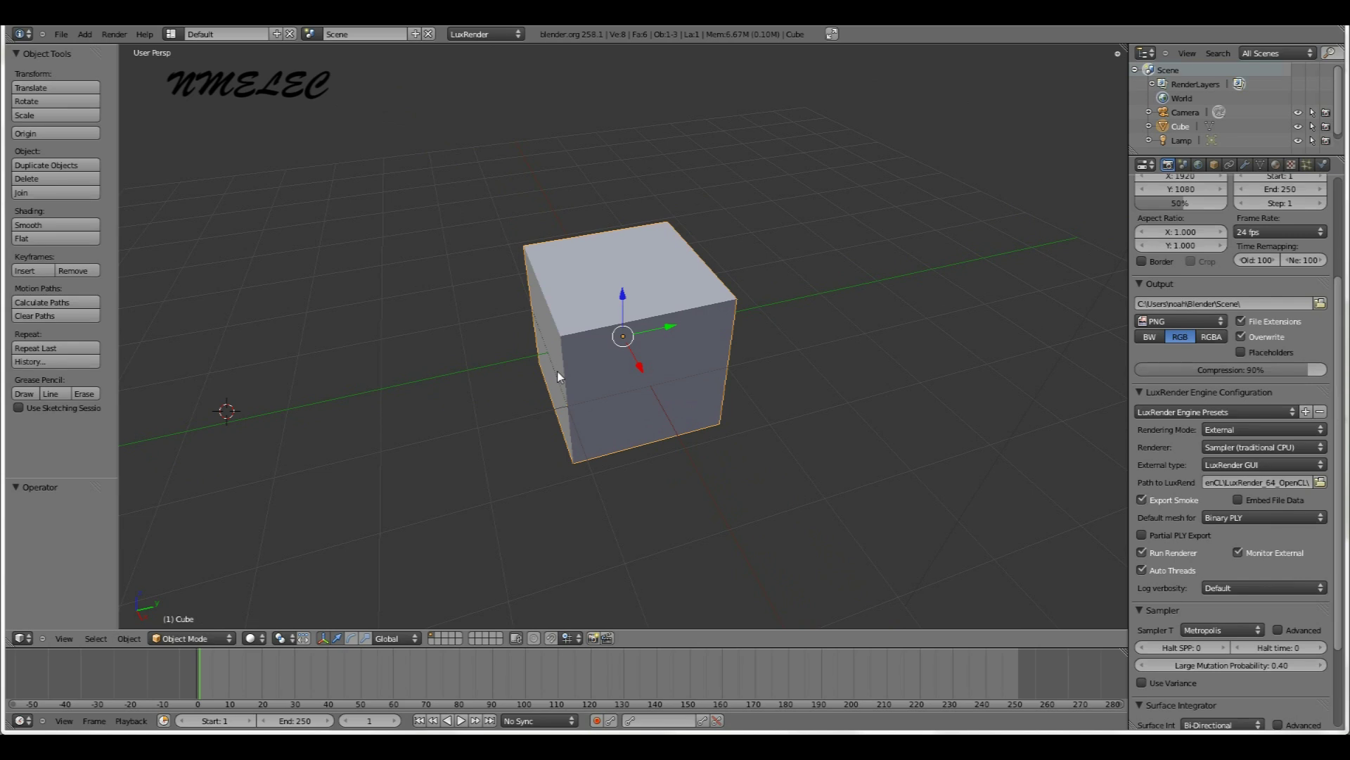
pyautogui.press('s')
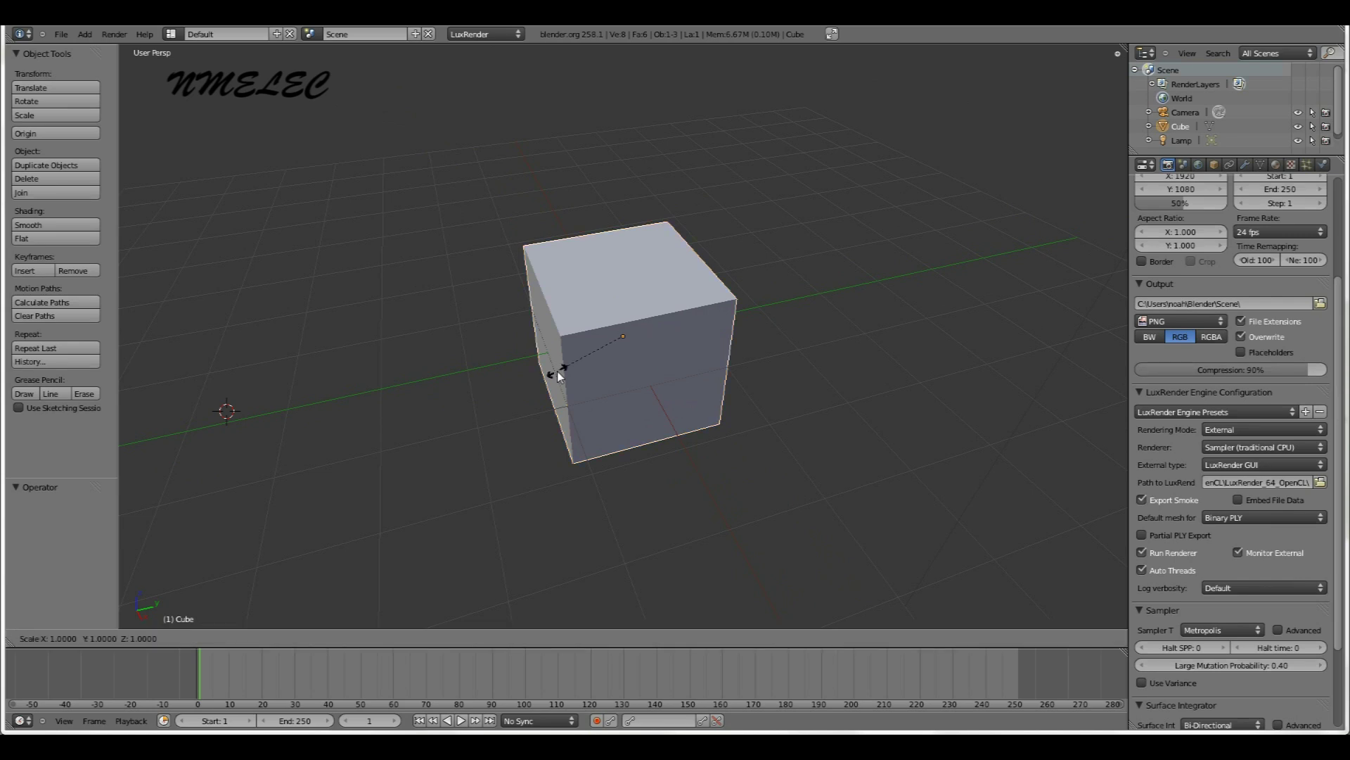
pyautogui.press('y')
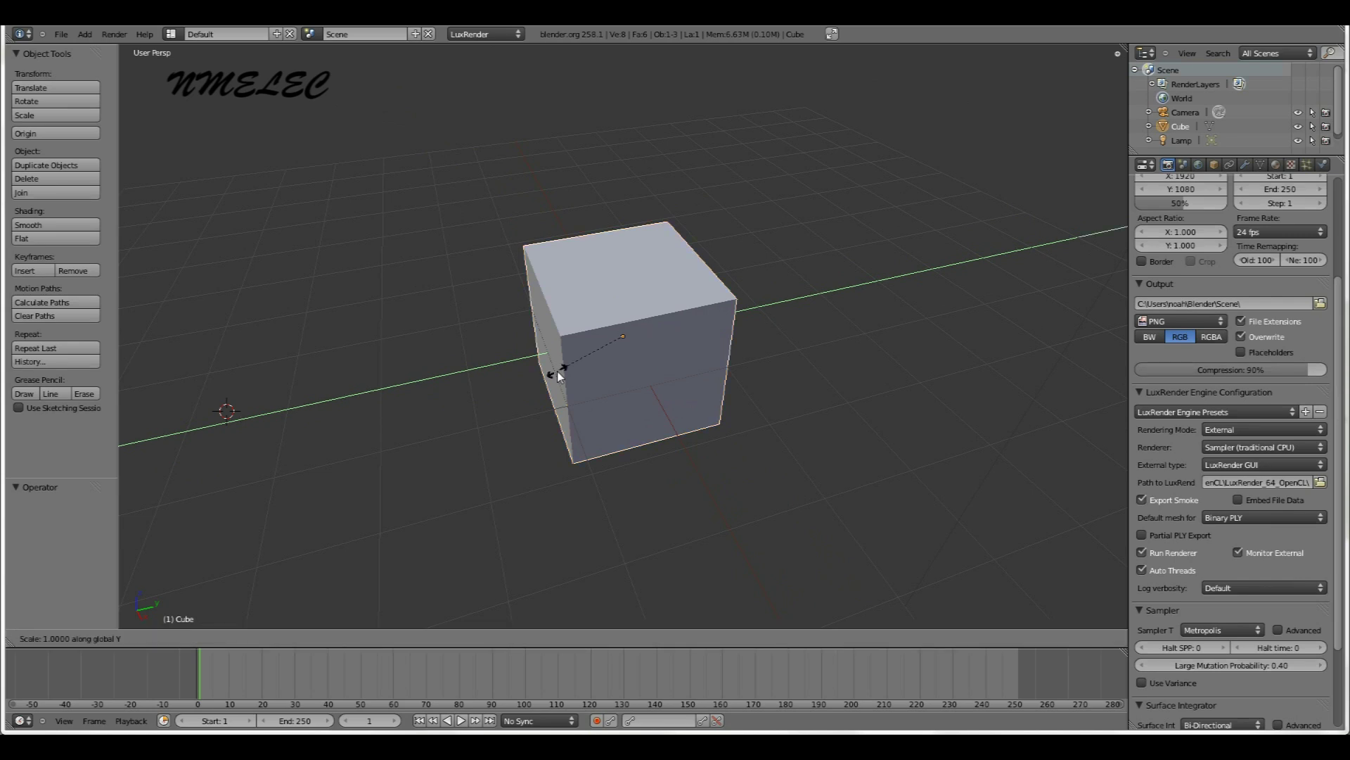
pyautogui.write('0.2')
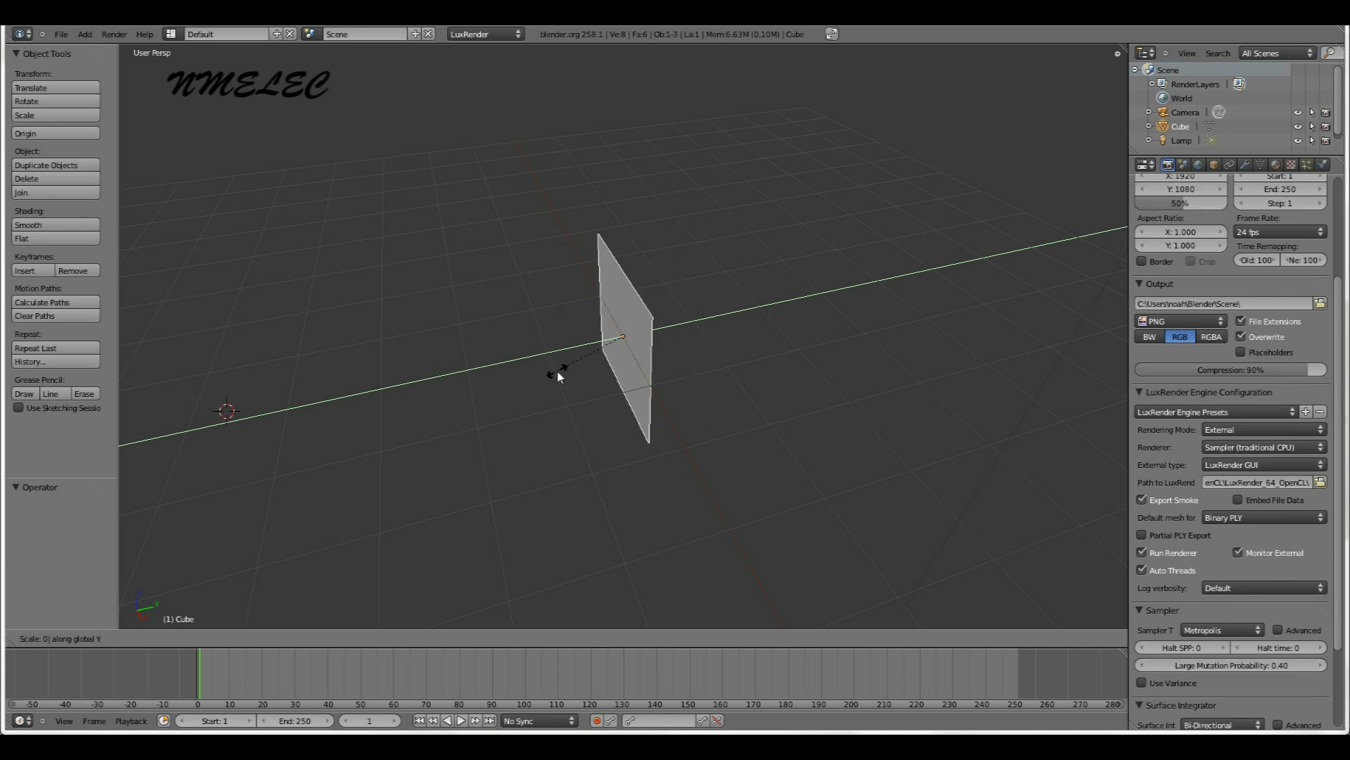
pyautogui.press('Return')
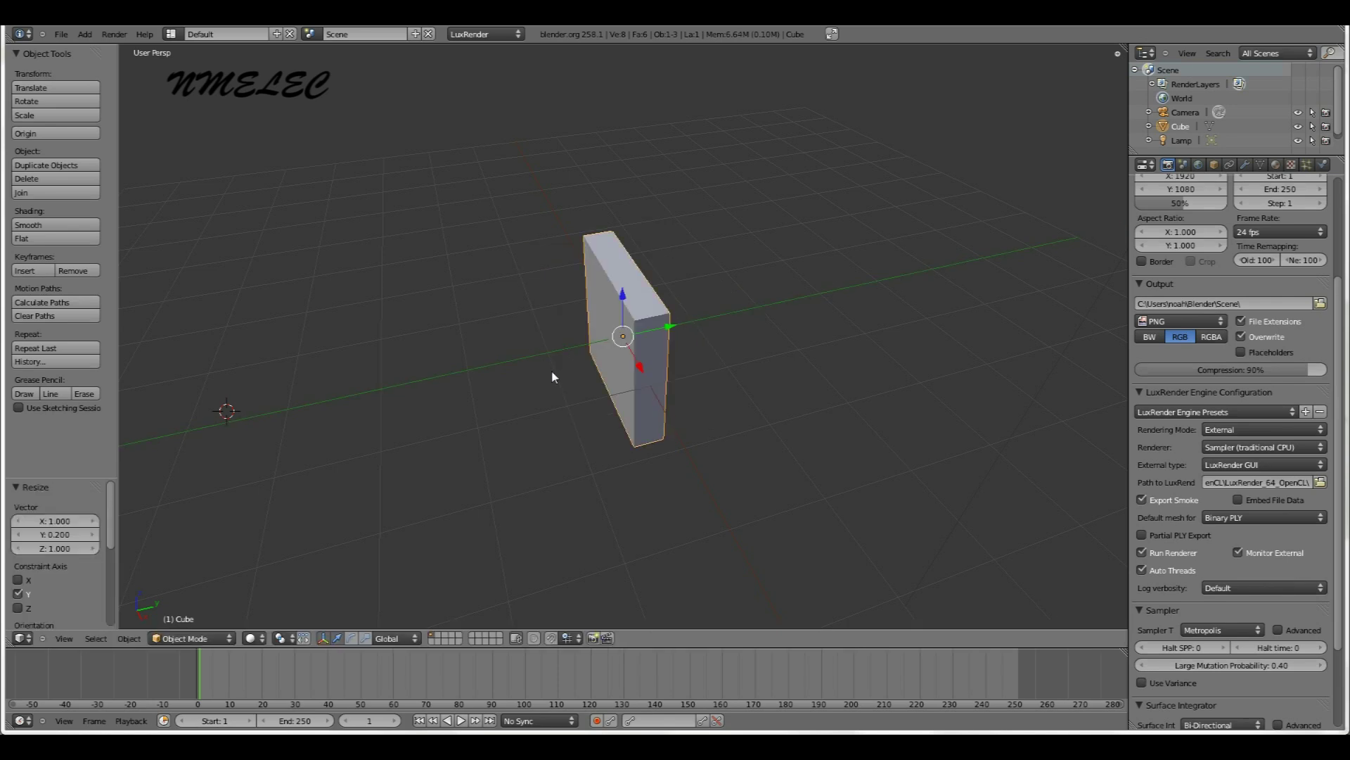
# Scale the flattened slab to 0.2 along X, leaving a tall thin pillar
pyautogui.moveTo(580, 416); pyautogui.dragTo(667, 412, button='middle')
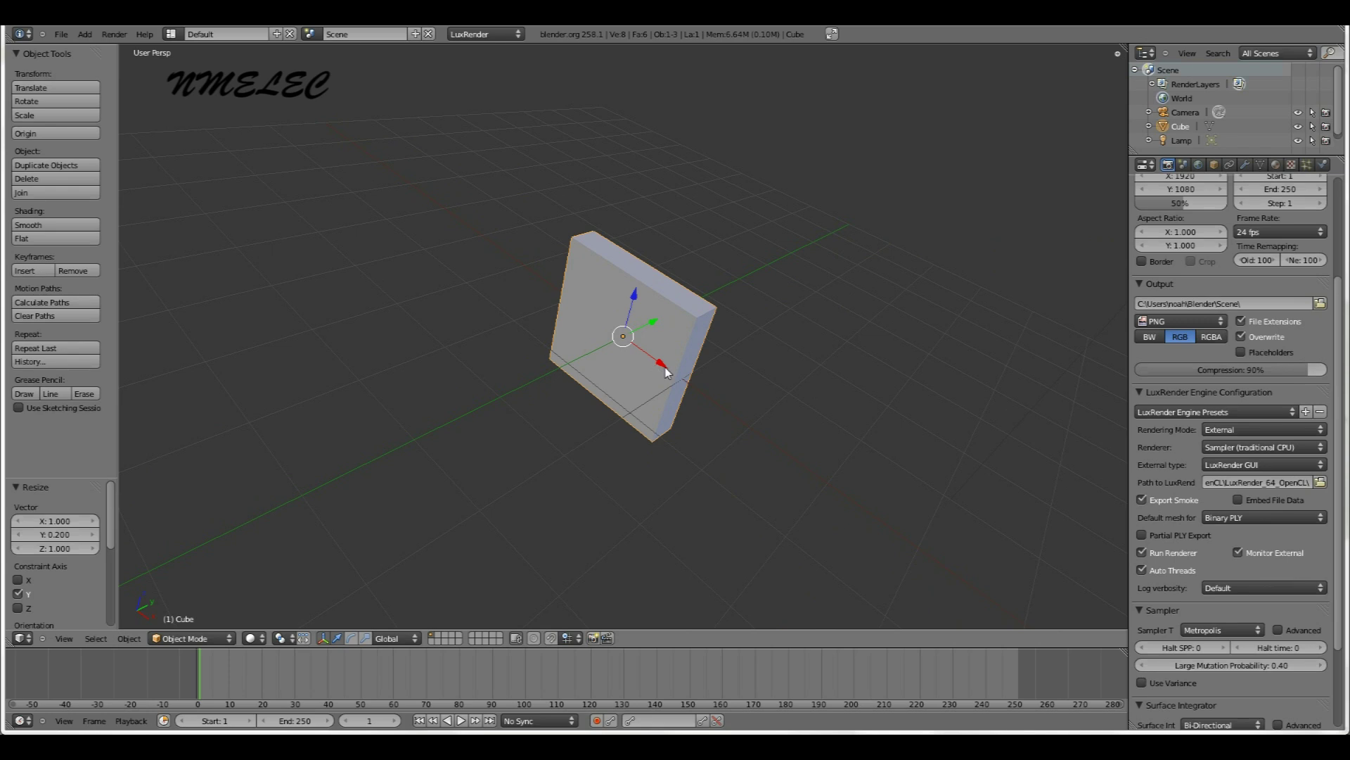
pyautogui.press('s')
pyautogui.write('x0')
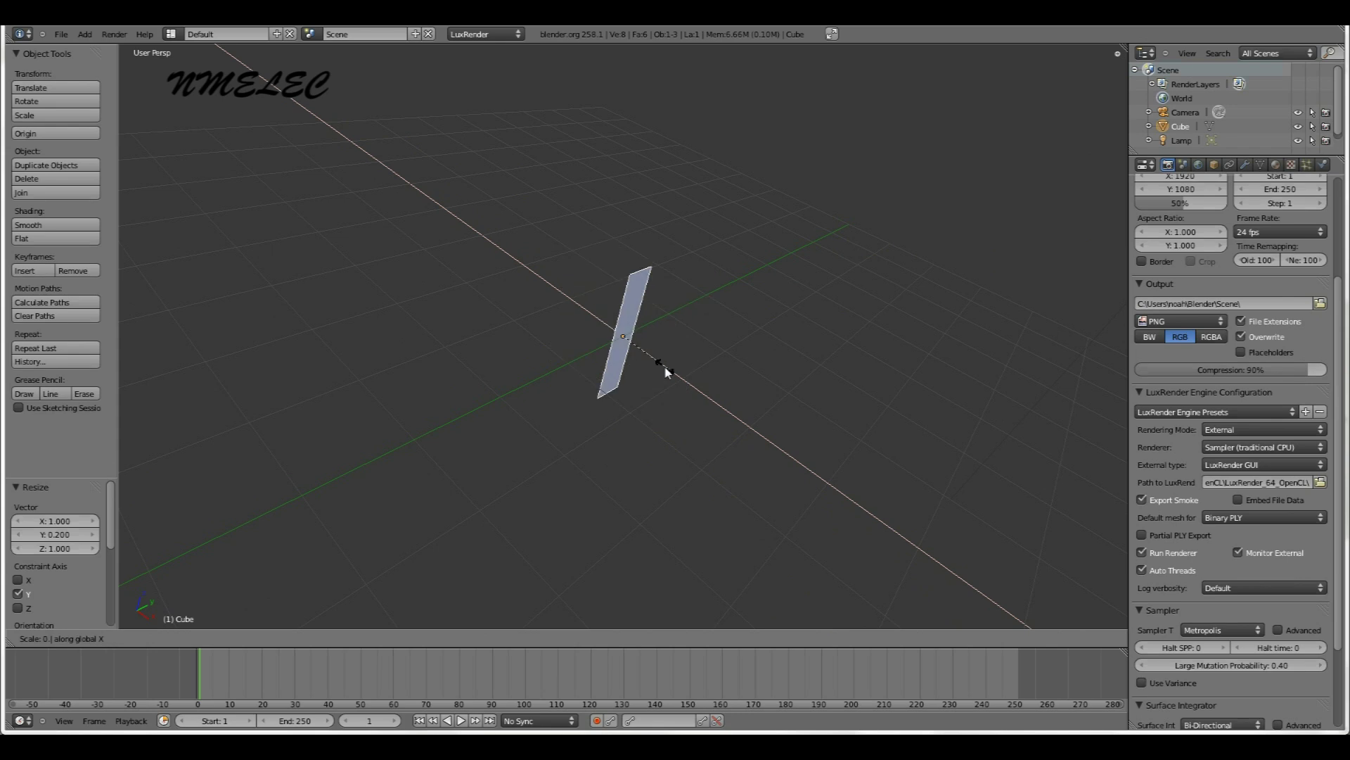
pyautogui.write('.2')
pyautogui.press('Return')
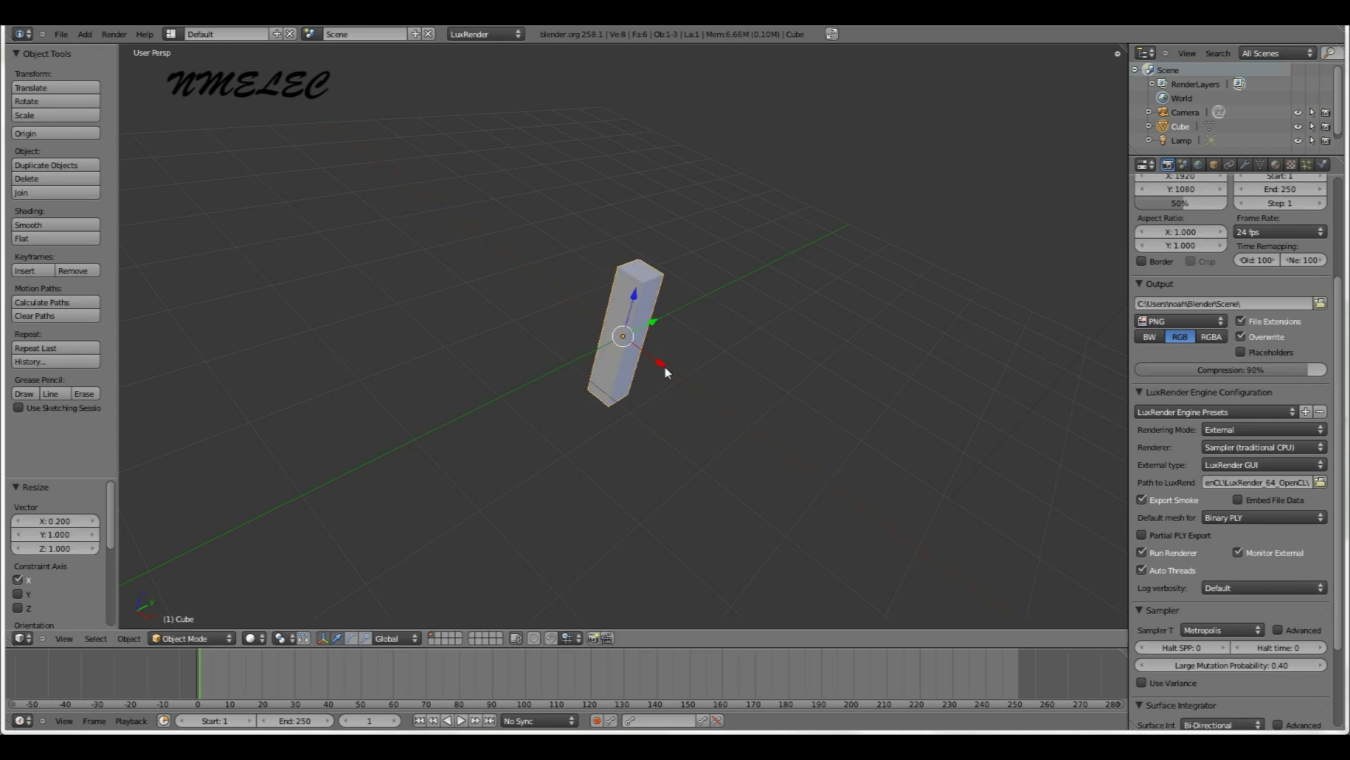
pyautogui.moveTo(664, 365); pyautogui.dragTo(478, 421, button='middle')
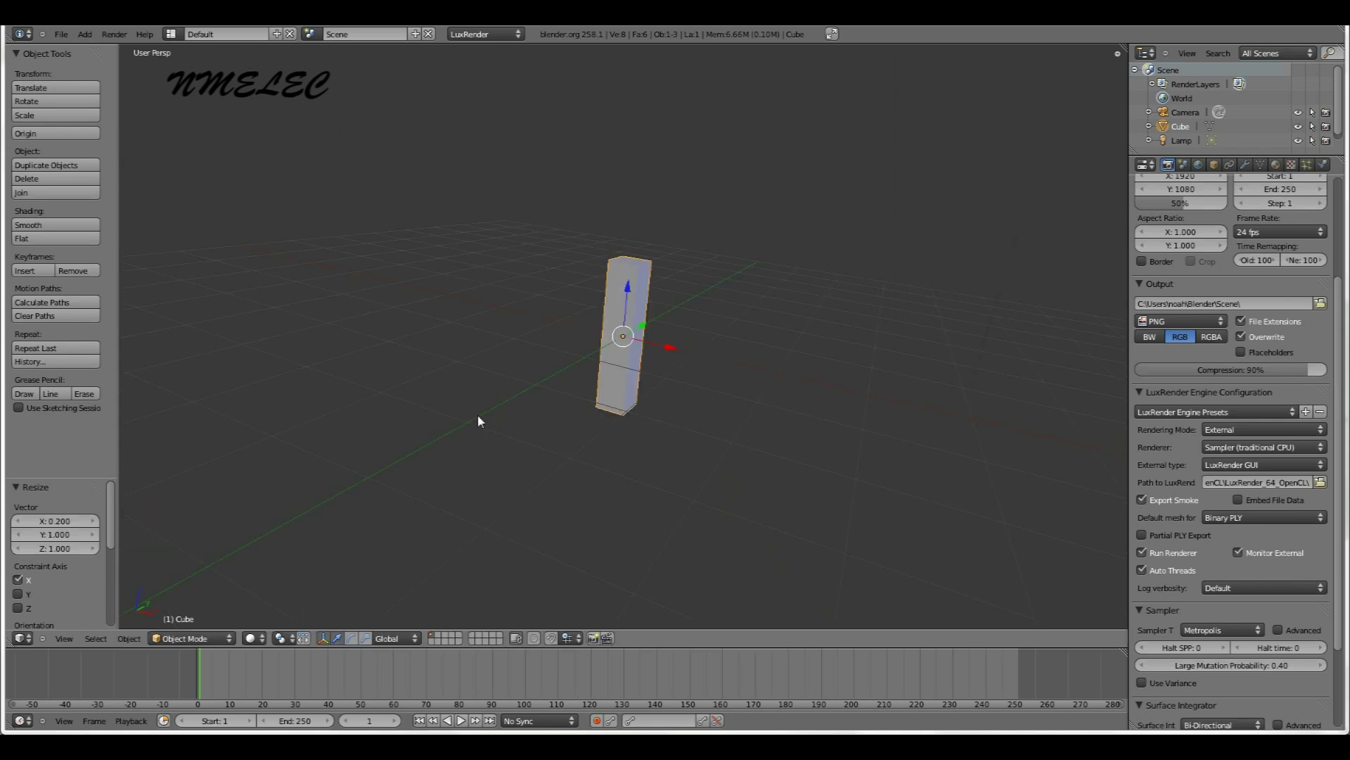
# From front view, move the pillar up 1 unit along Z onto the grid floor
pyautogui.press('KP_1')
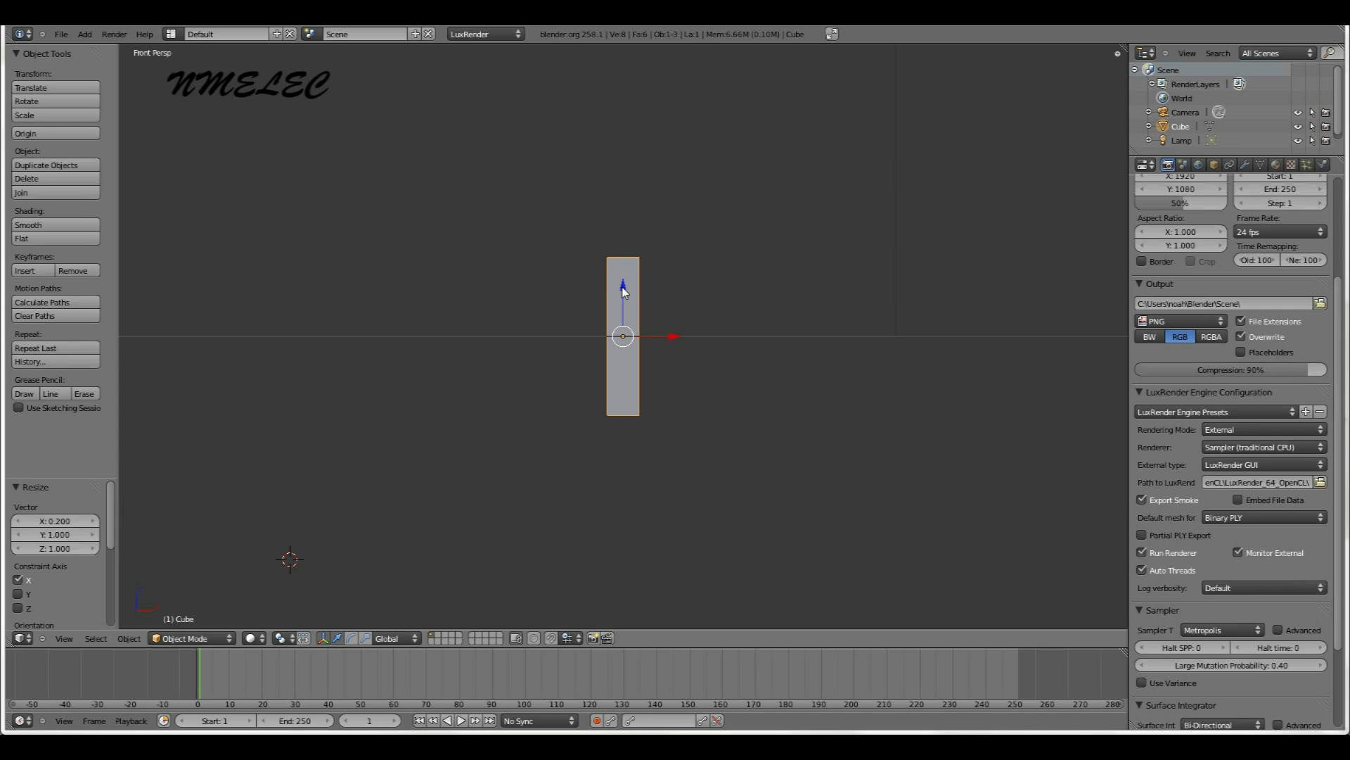
pyautogui.moveTo(623, 295); pyautogui.dragTo(660, 242)
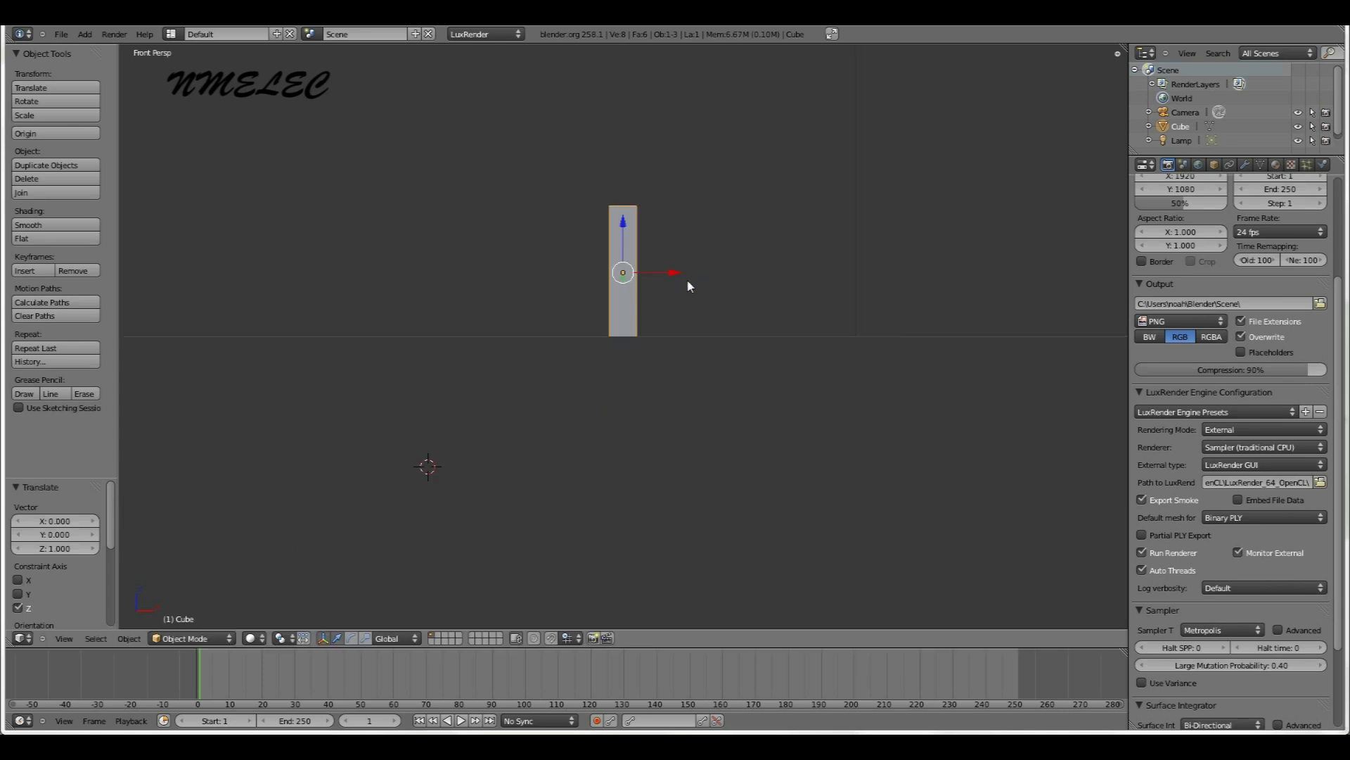
pyautogui.moveTo(687, 286); pyautogui.dragTo(439, 371, button='middle')
pyautogui.press('KP_Decimal')
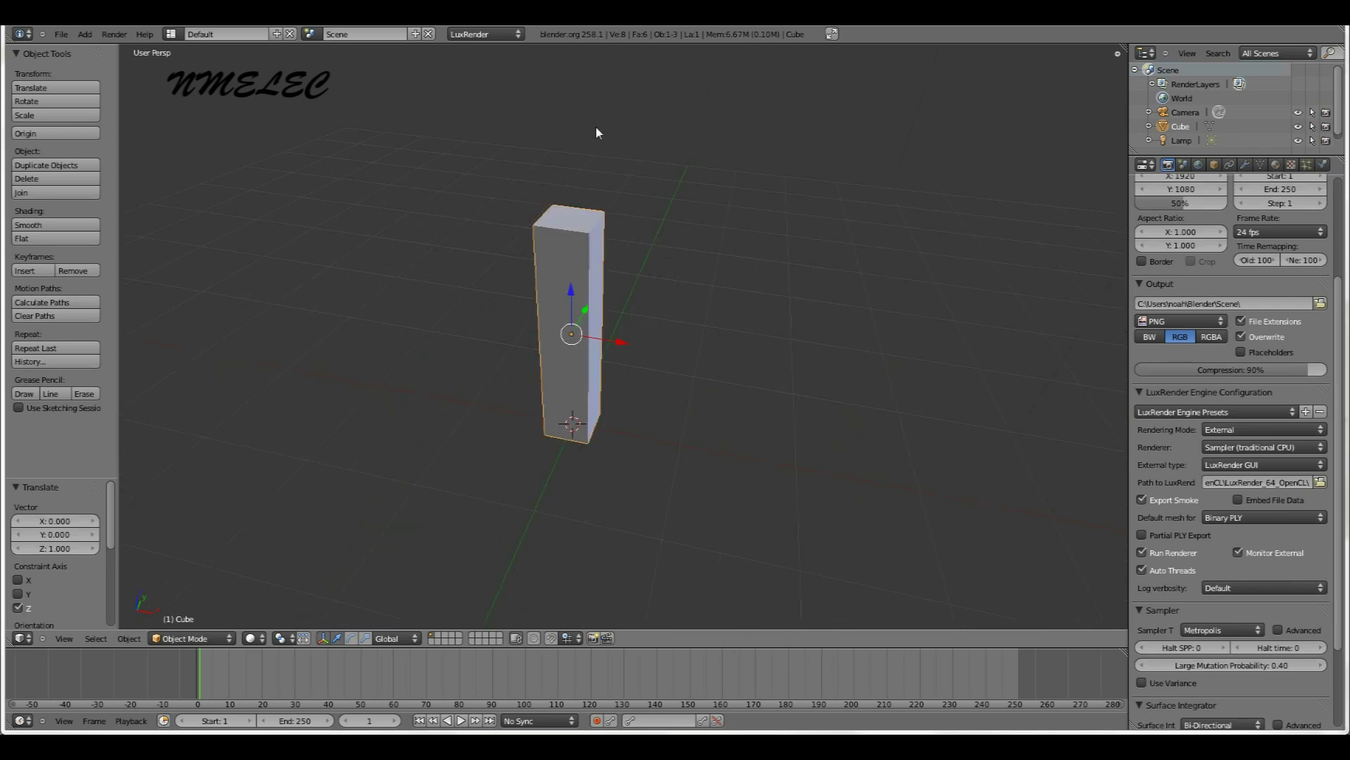
pyautogui.moveTo(604, 468)
pyautogui.mouseDown(button='middle')
pyautogui.moveTo(519, 383)
pyautogui.moveTo(566, 301)
pyautogui.moveTo(561, 374)
pyautogui.moveTo(605, 357)
pyautogui.mouseUp(button='middle')
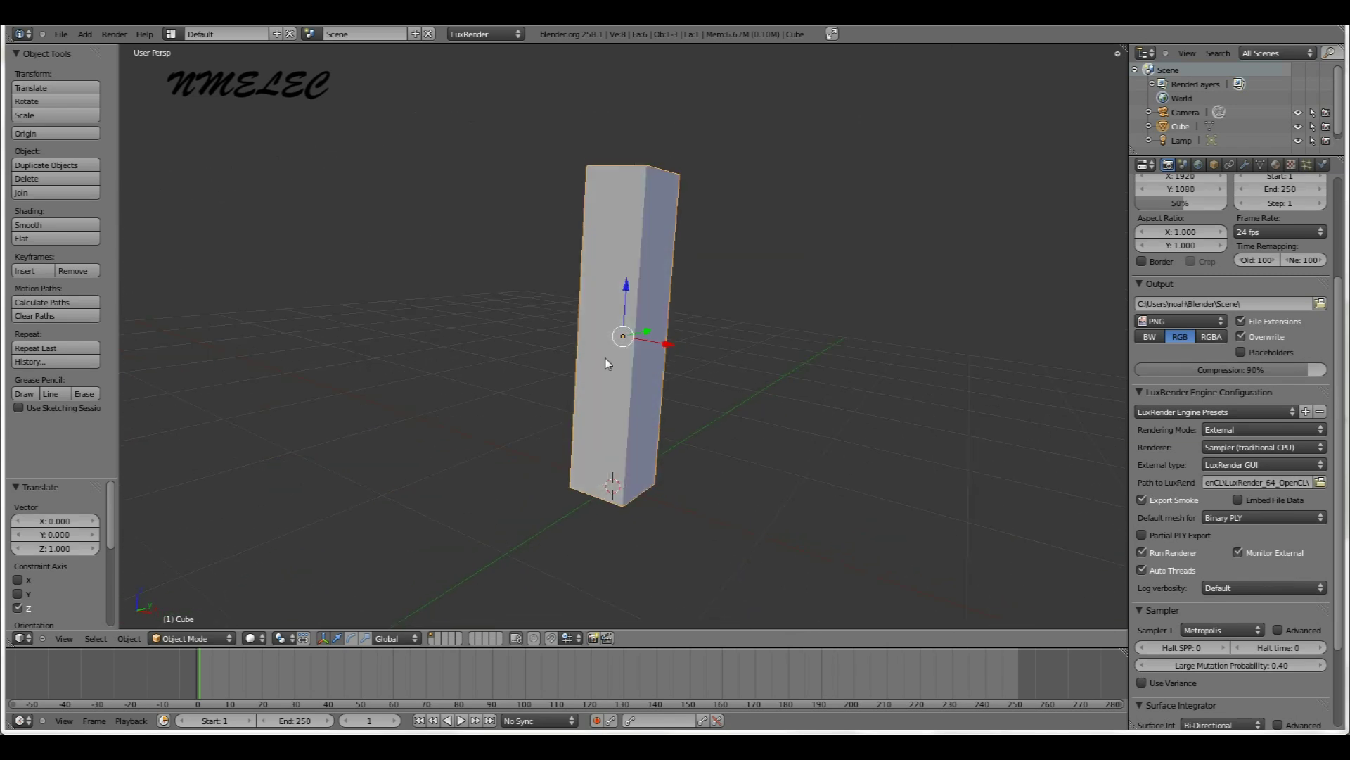
pyautogui.scroll(-3, 579, 350)
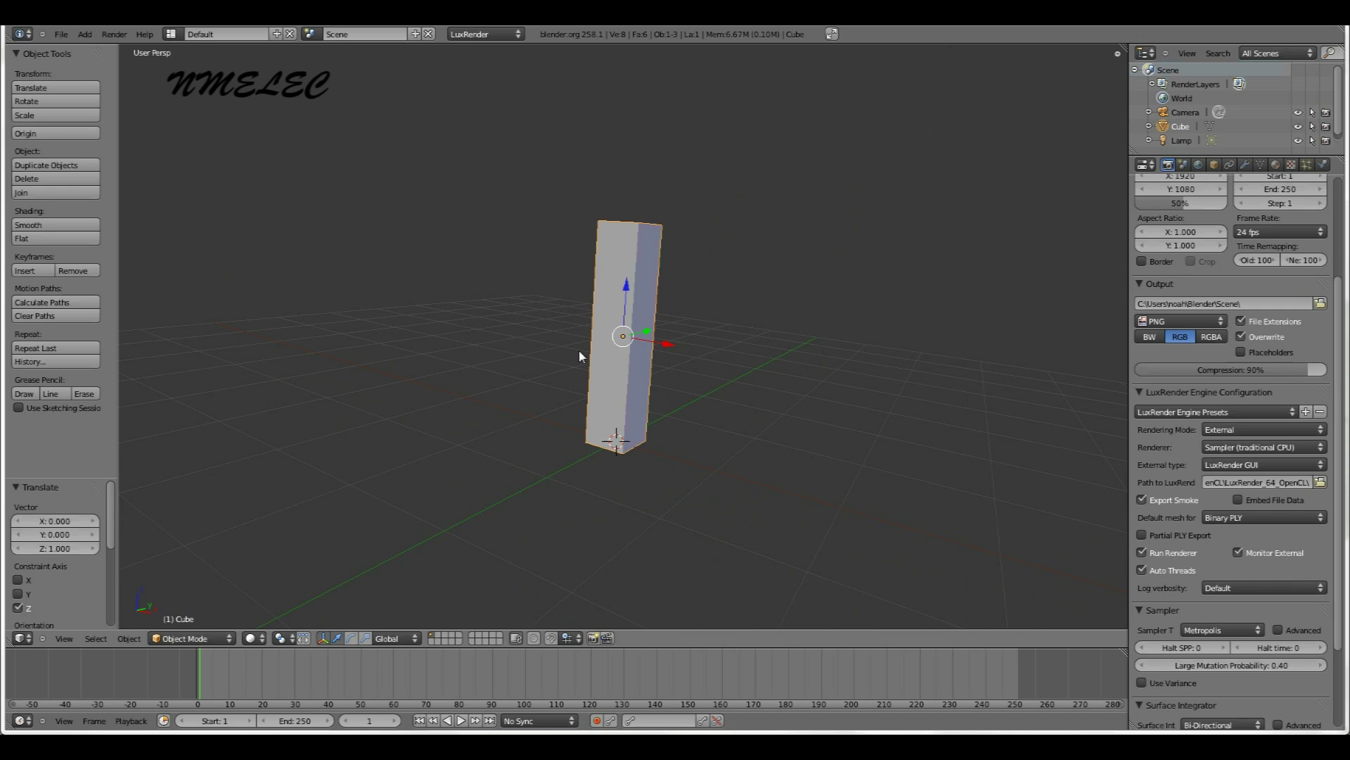
# Add a plane scaled by 10000 as the ground floor, then reselect the pillar
pyautogui.hotkey('shift', 'a')
pyautogui.moveTo(570, 355)
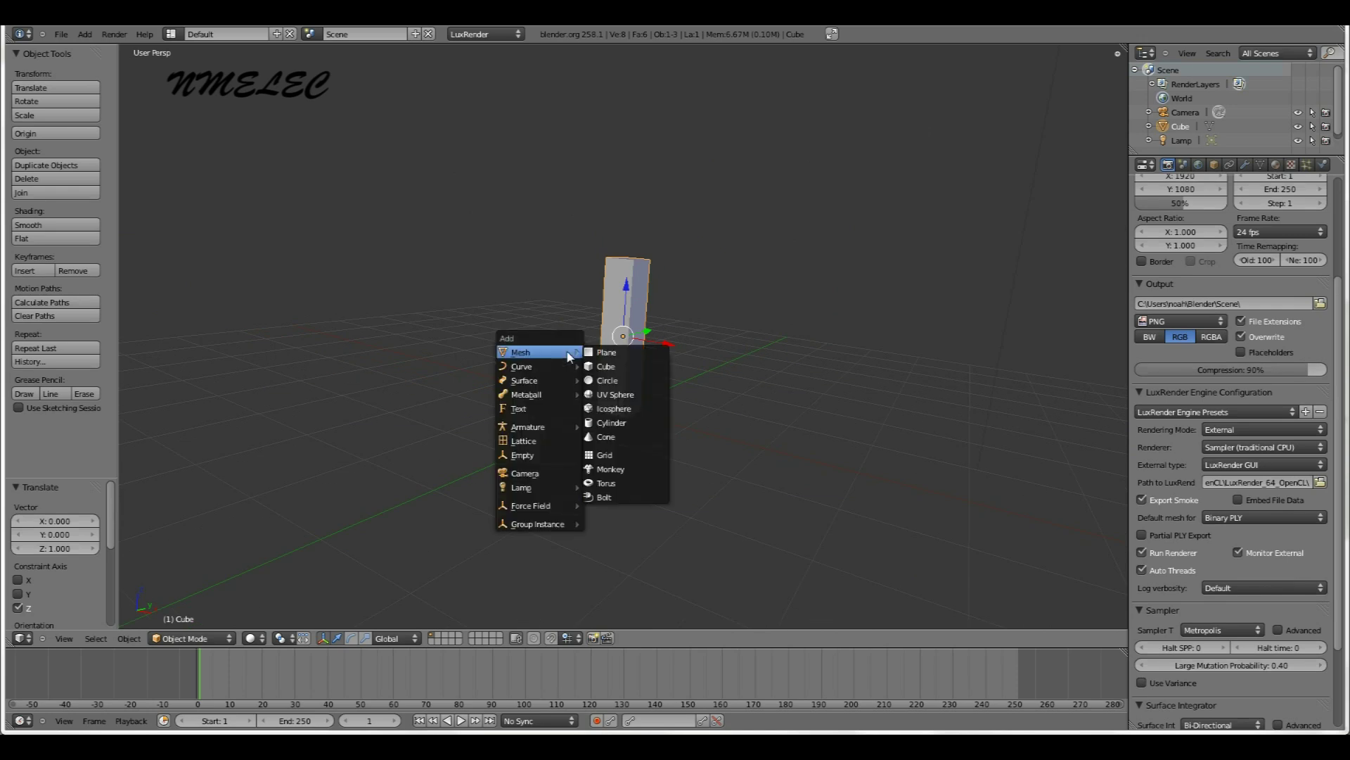
pyautogui.press('Escape')
pyautogui.hotkey('shift', 'a')
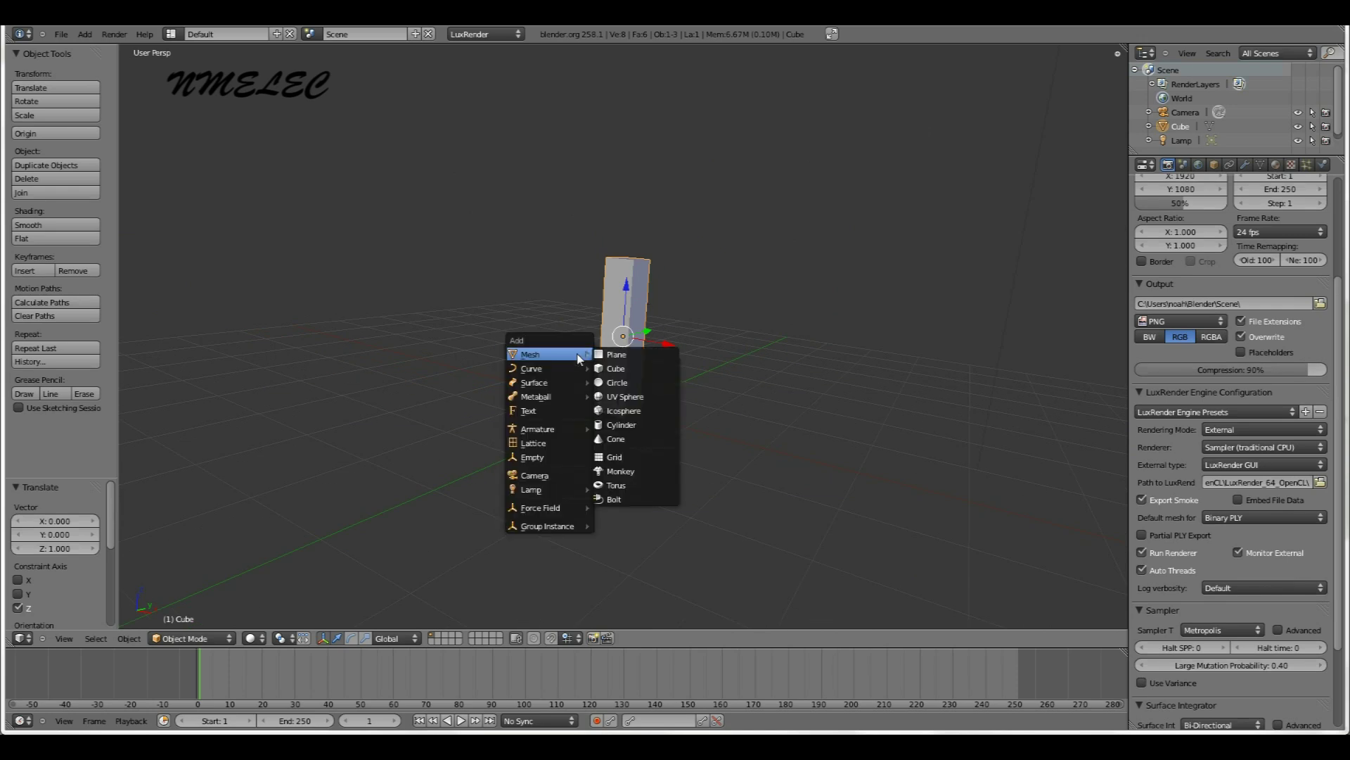
pyautogui.click(619, 356)
pyautogui.write('s')
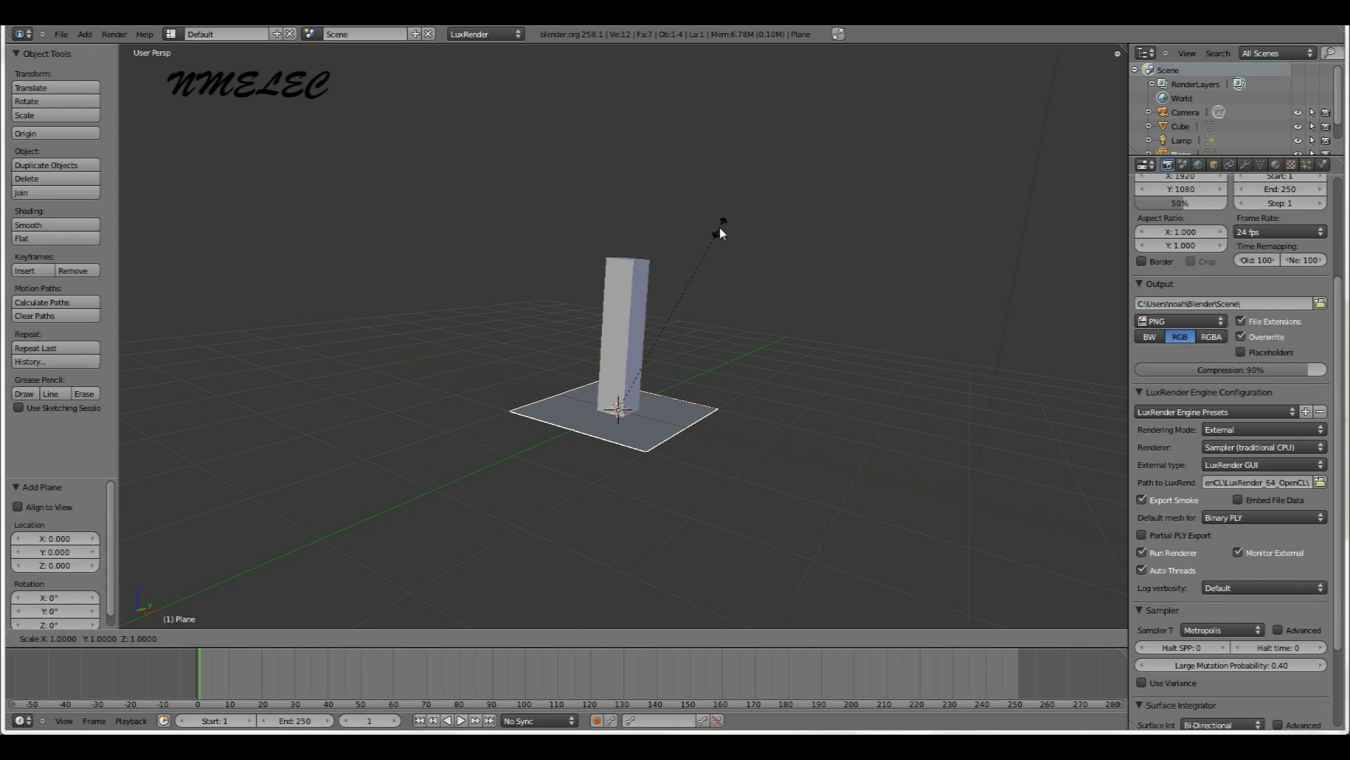
pyautogui.write('10000')
pyautogui.press('Return')
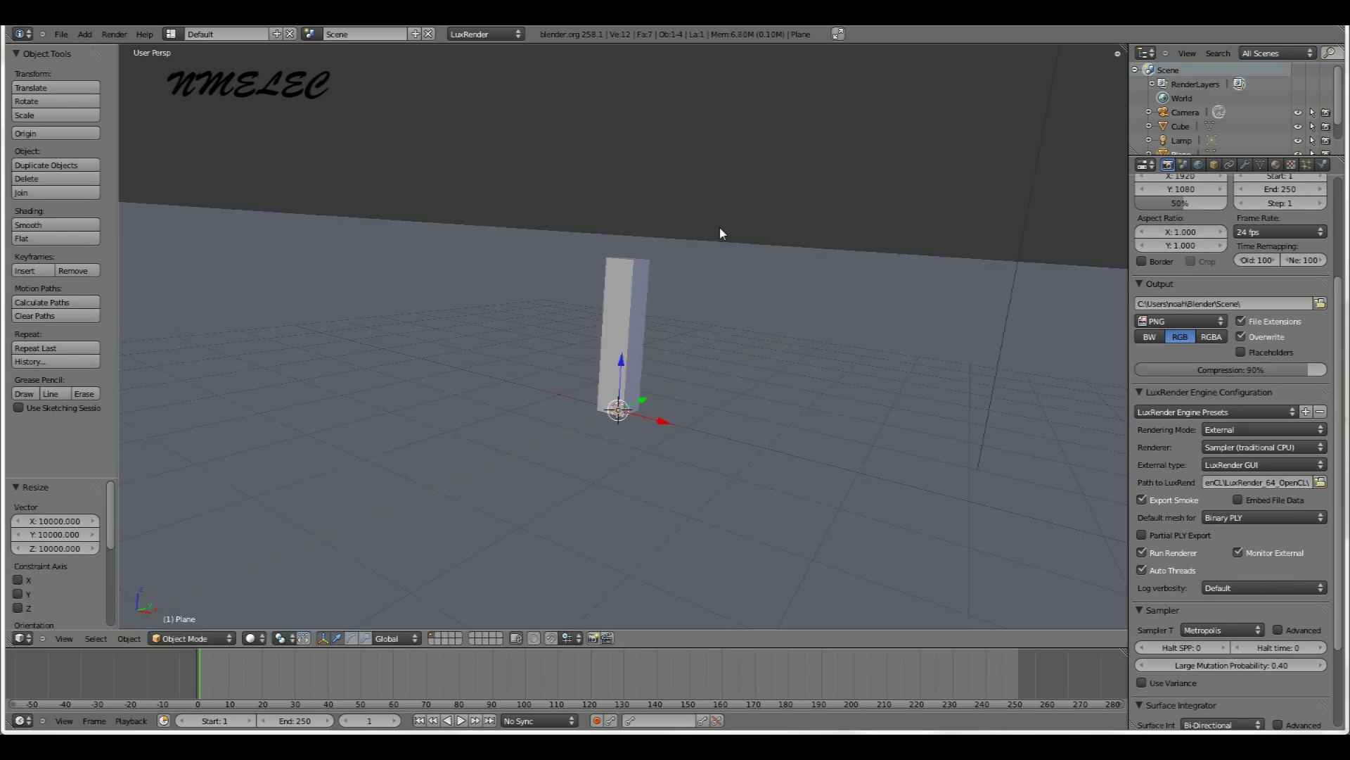
pyautogui.scroll(-6, 599, 341)
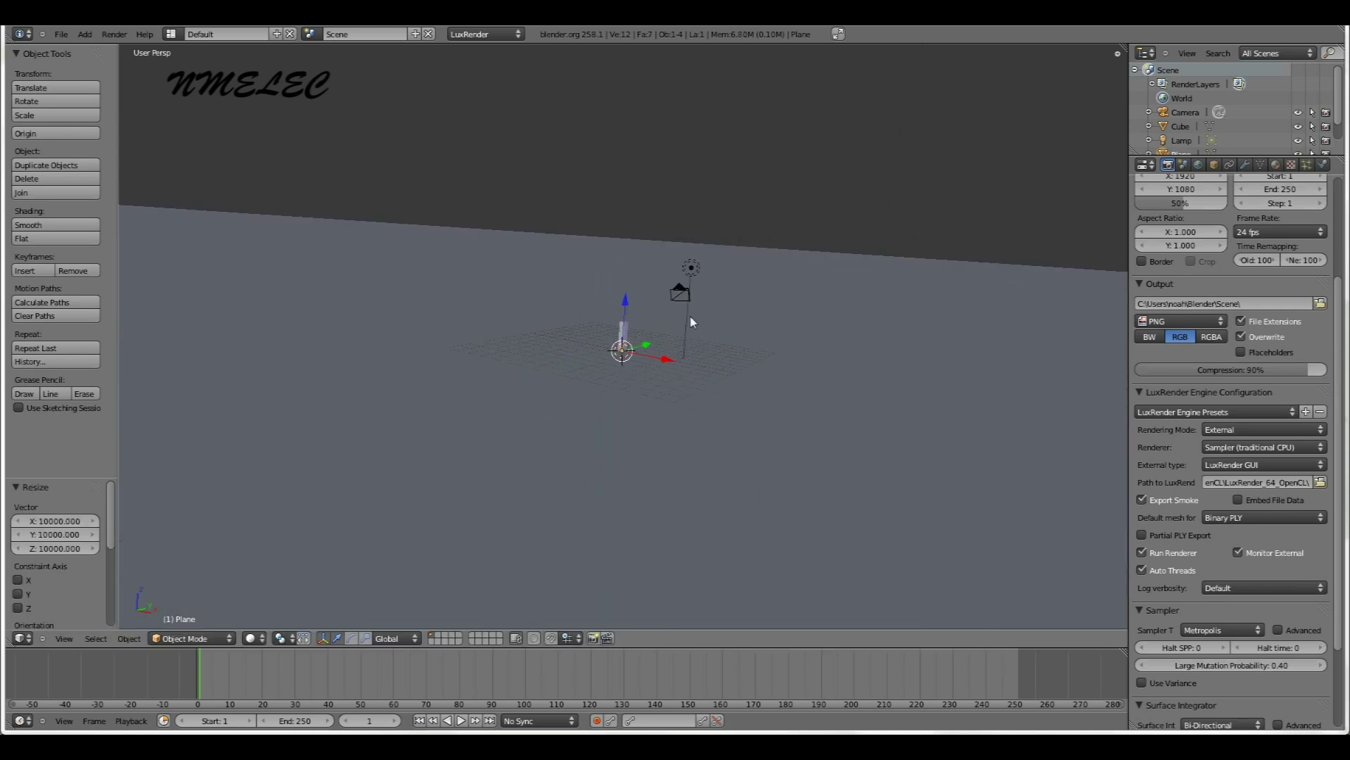
pyautogui.scroll(8, 546, 340)
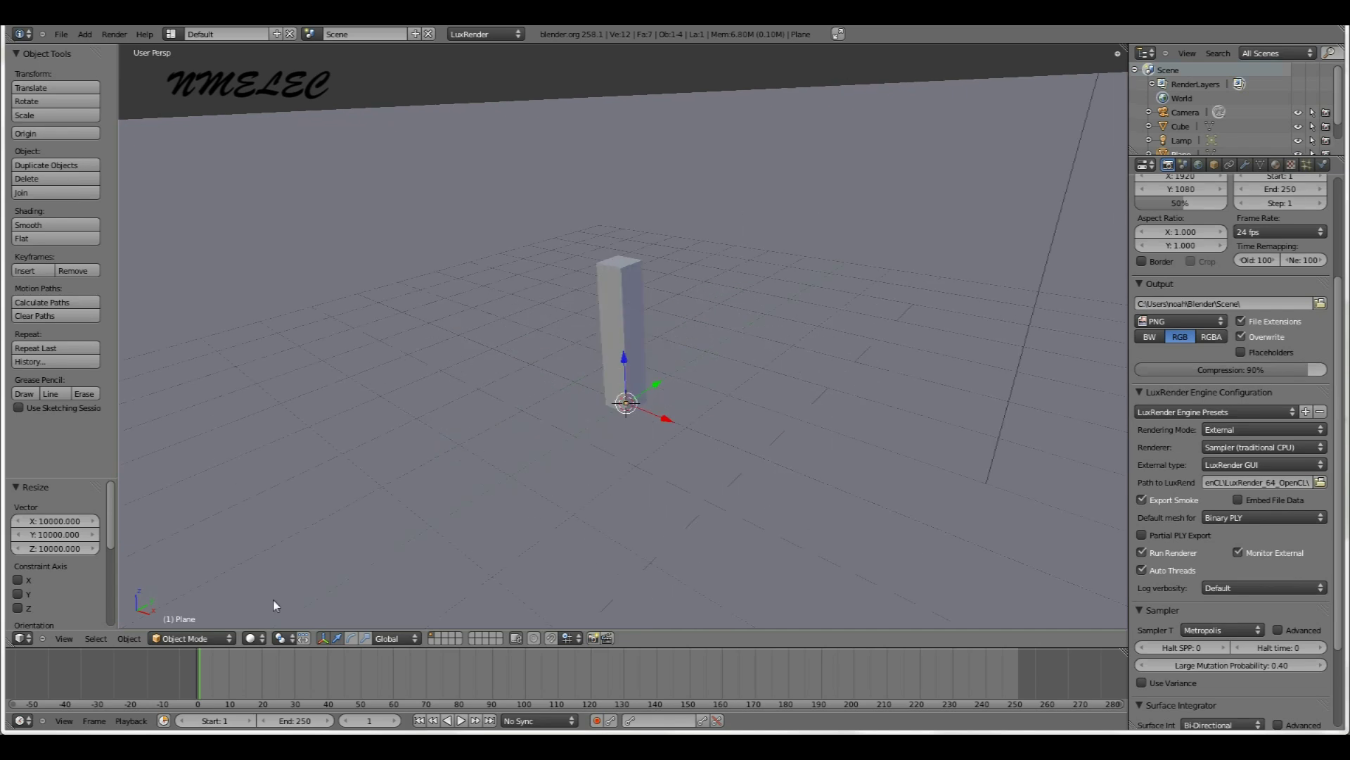
pyautogui.rightClick(606, 285)
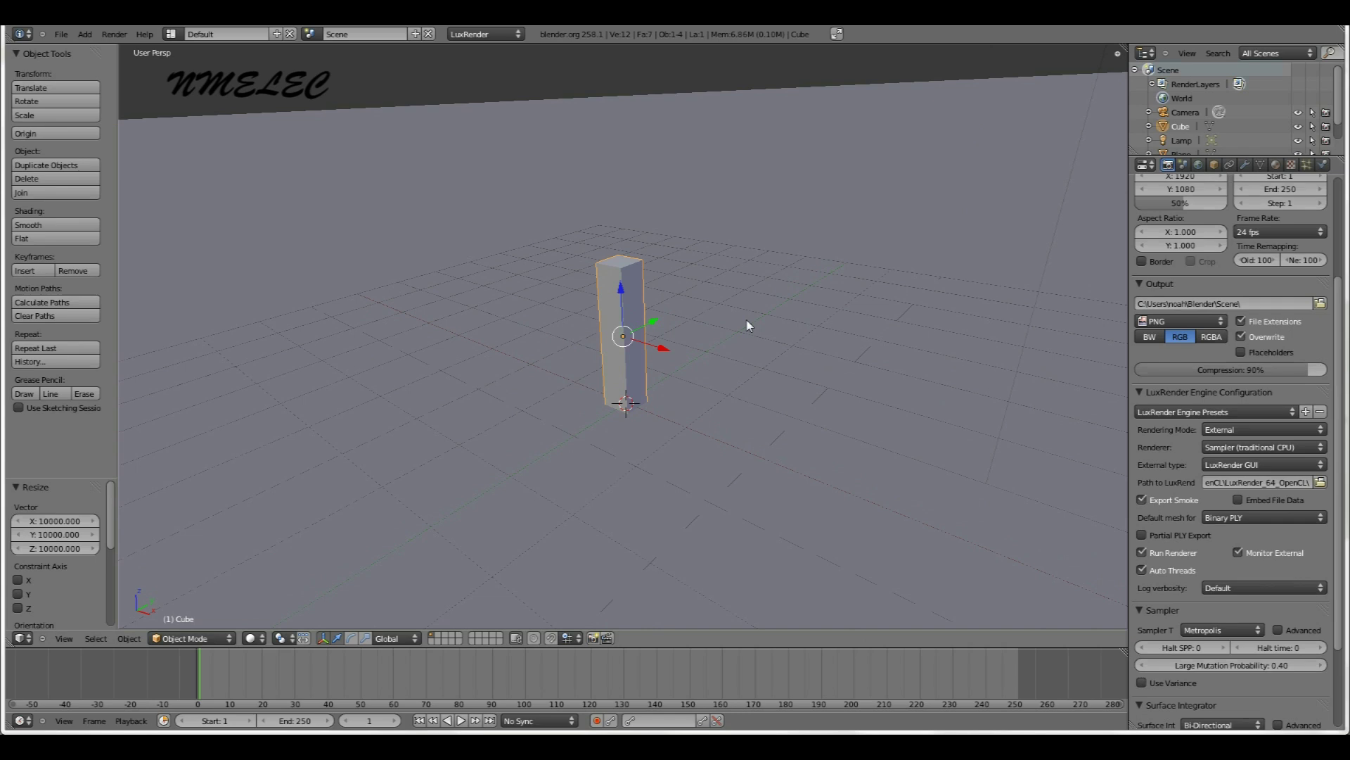
# Switch the render engine to Blender Game
pyautogui.click(483, 35)
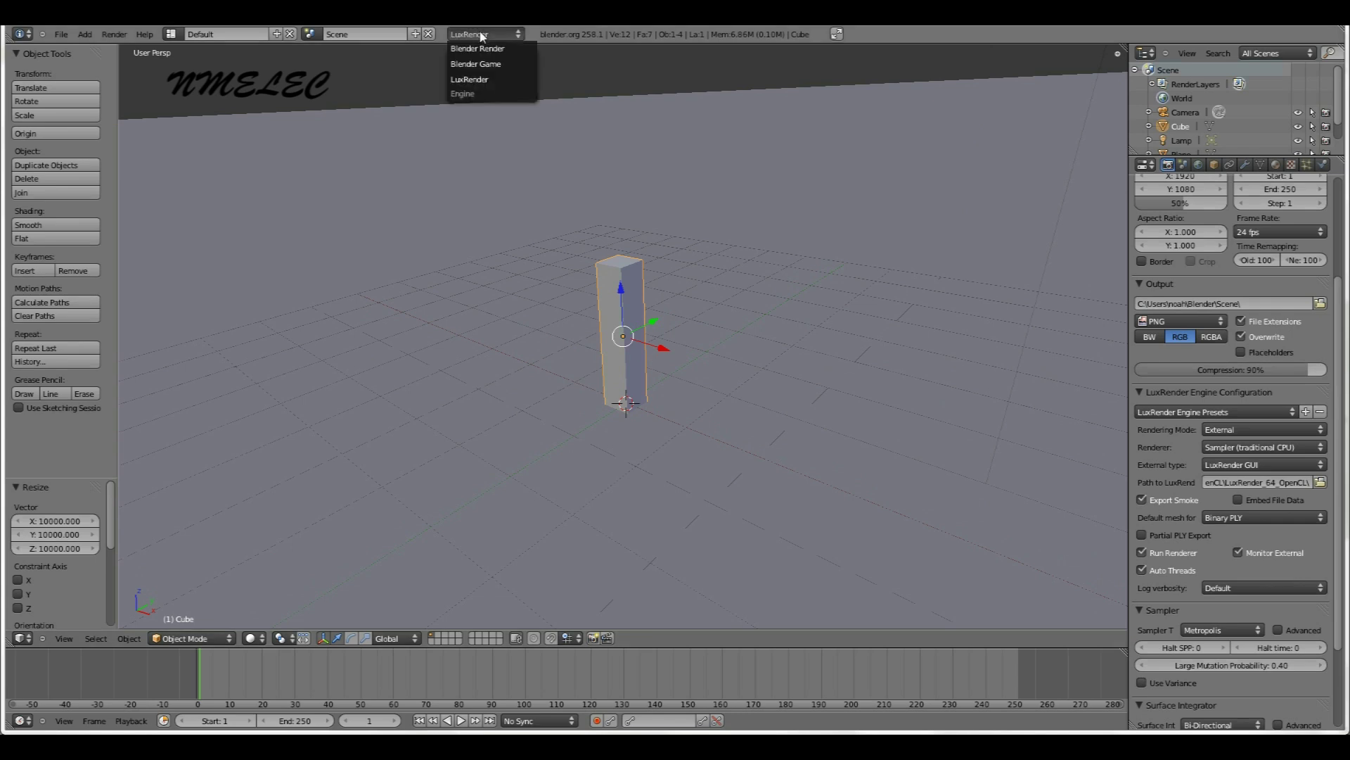
pyautogui.click(509, 64)
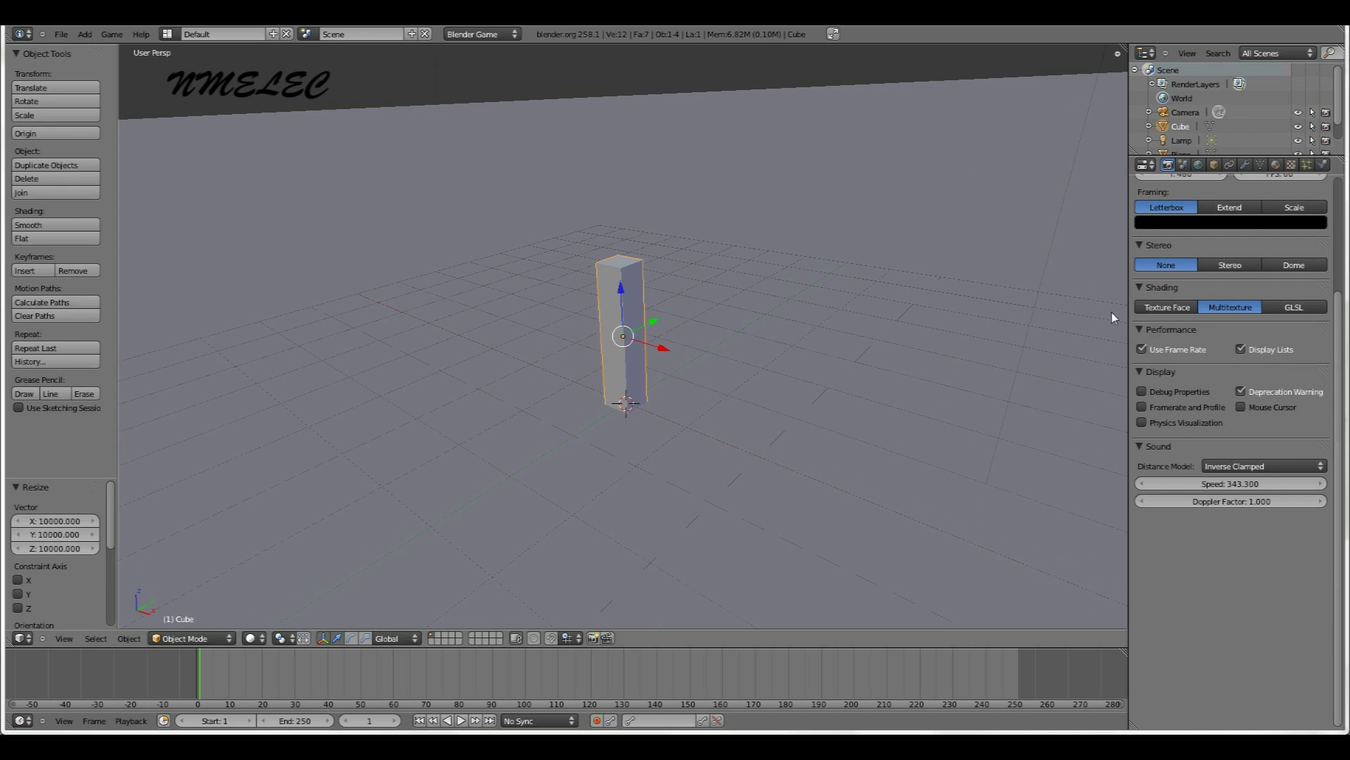
pyautogui.scroll(3, 1184, 361)
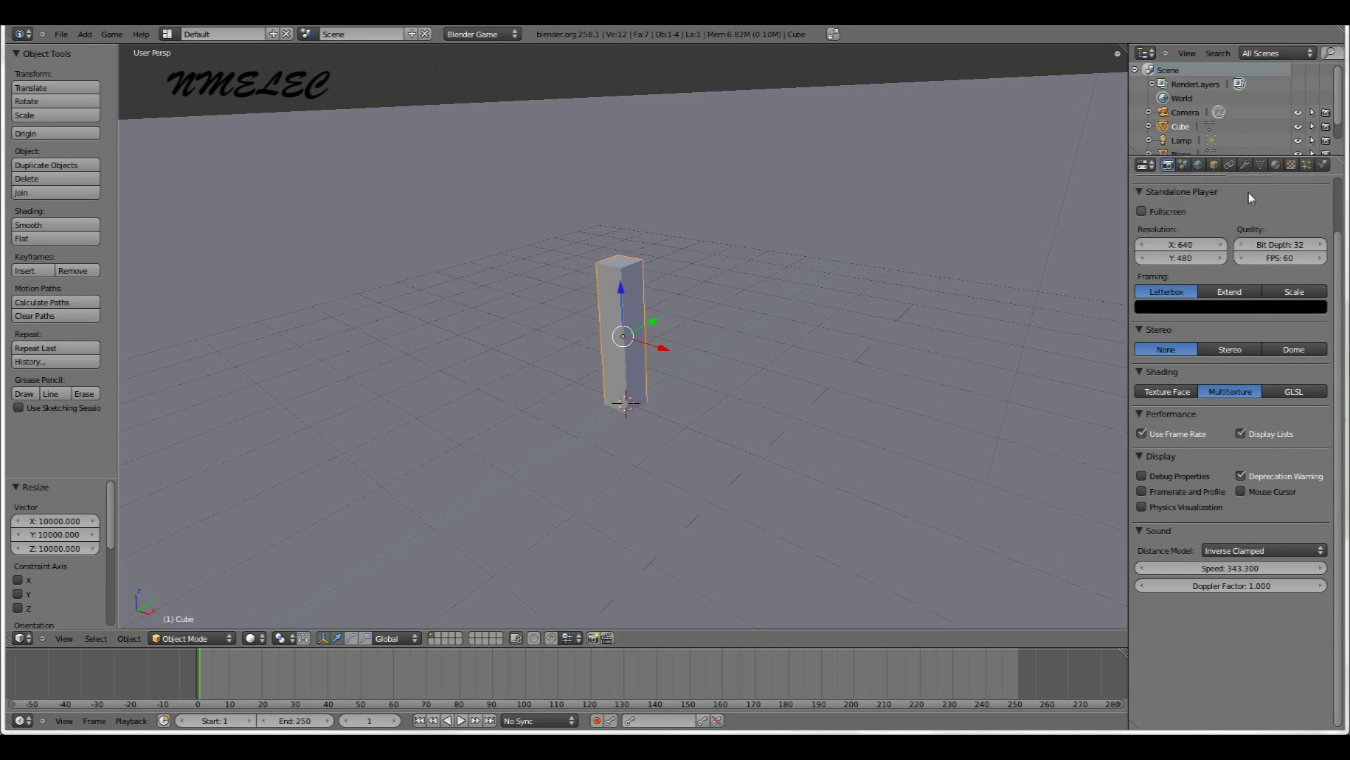
# Set the pillar's physics type to Rigid Body with Box collision bounds
pyautogui.click(1324, 165)
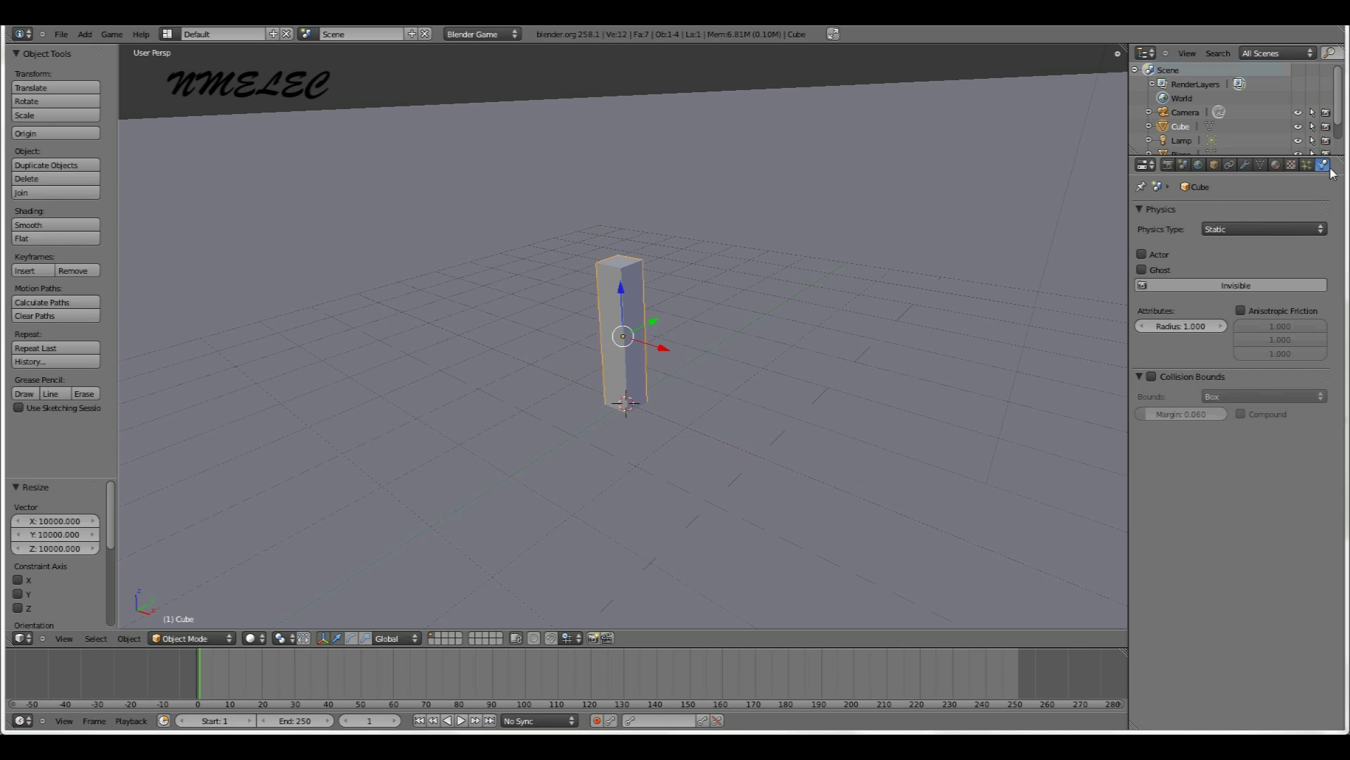
pyautogui.click(1280, 230)
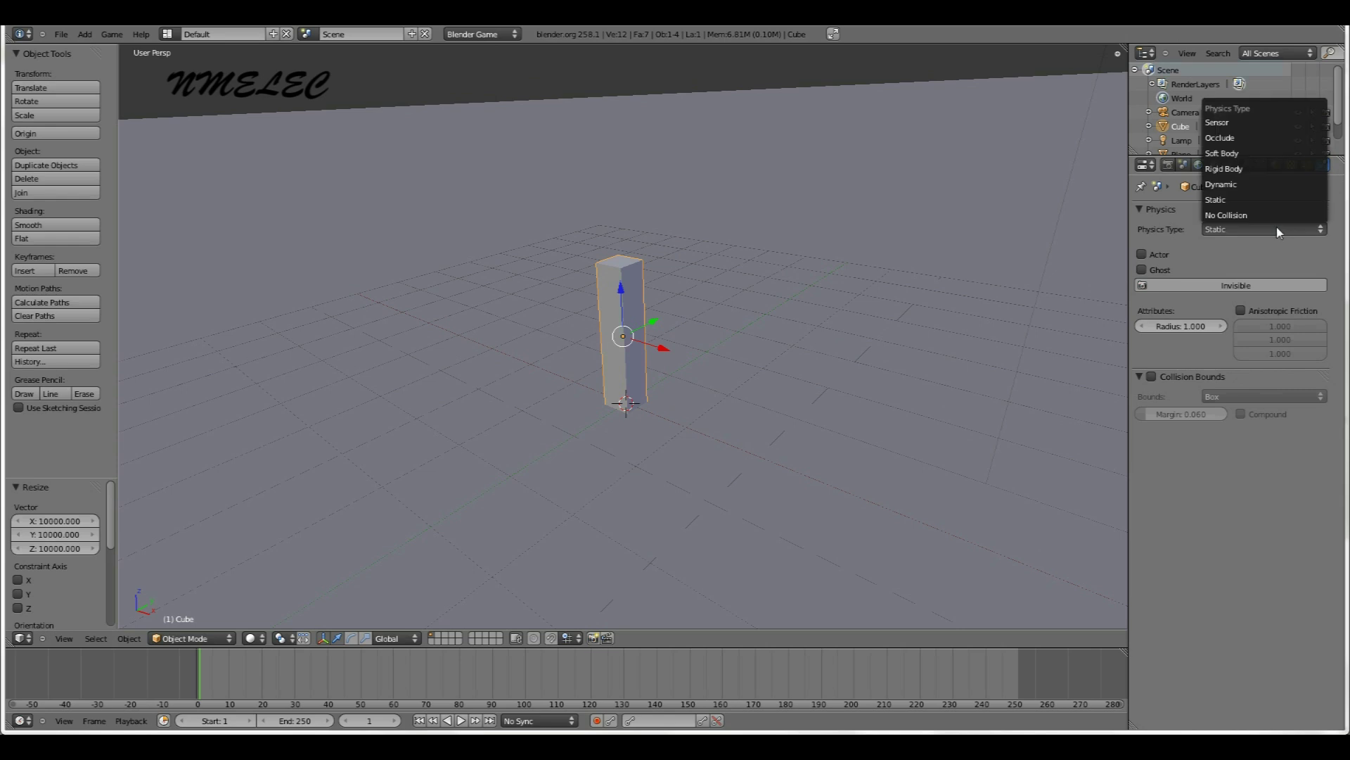
pyautogui.click(1263, 170)
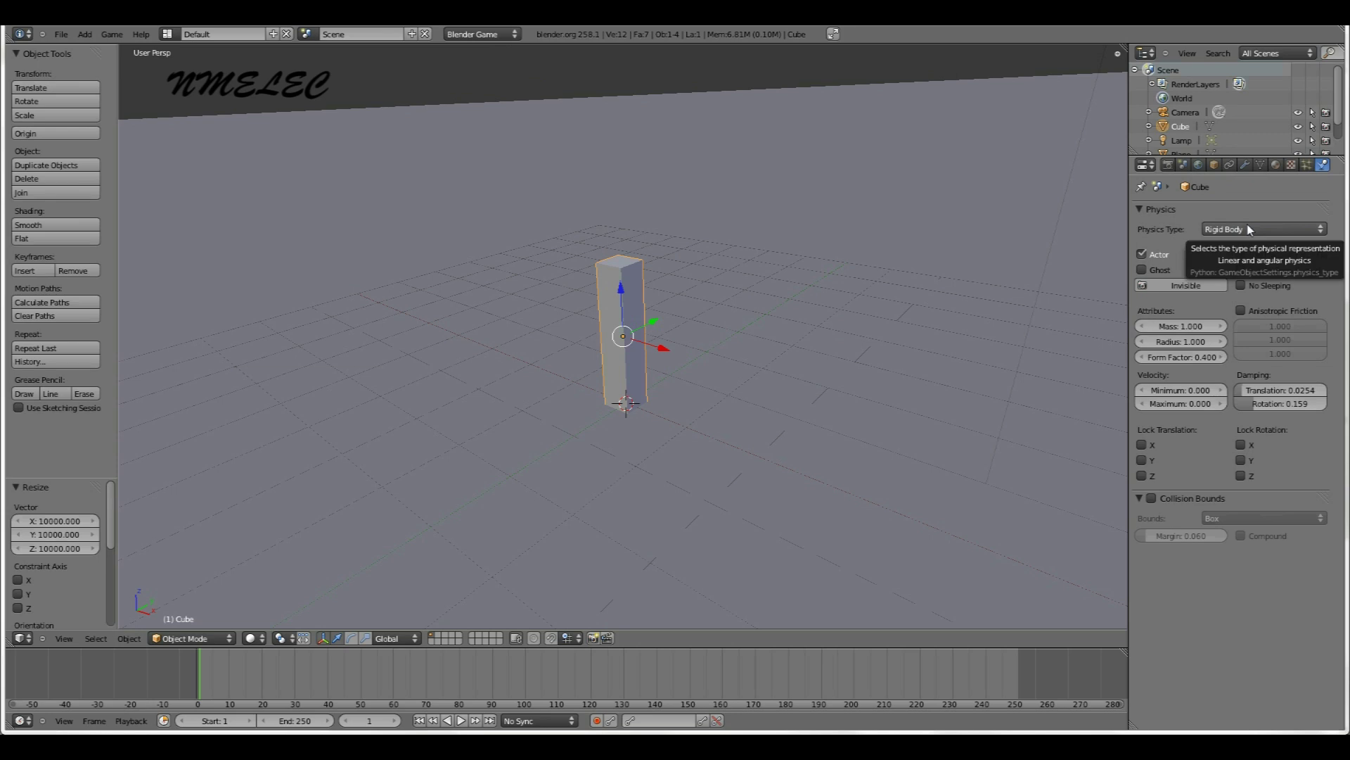
pyautogui.click(1152, 499)
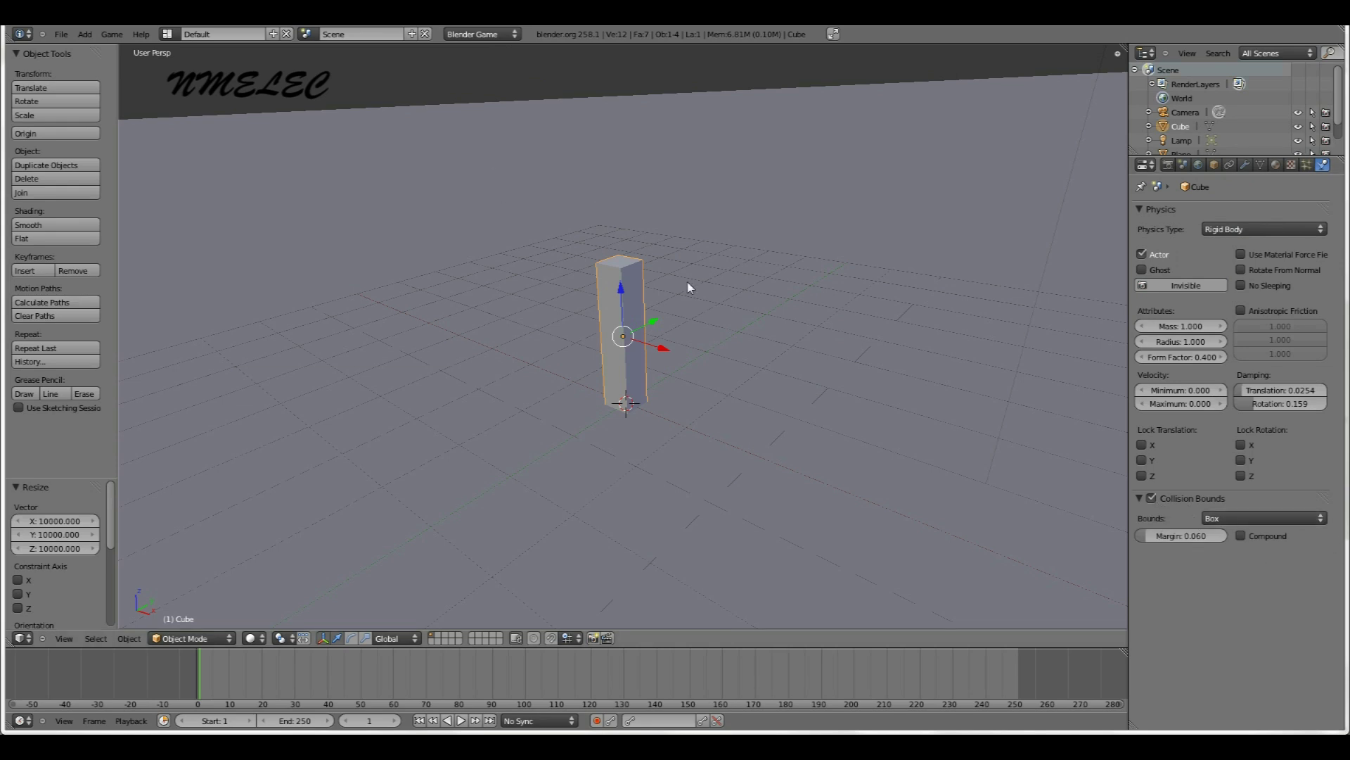
pyautogui.scroll(4, 647, 262)
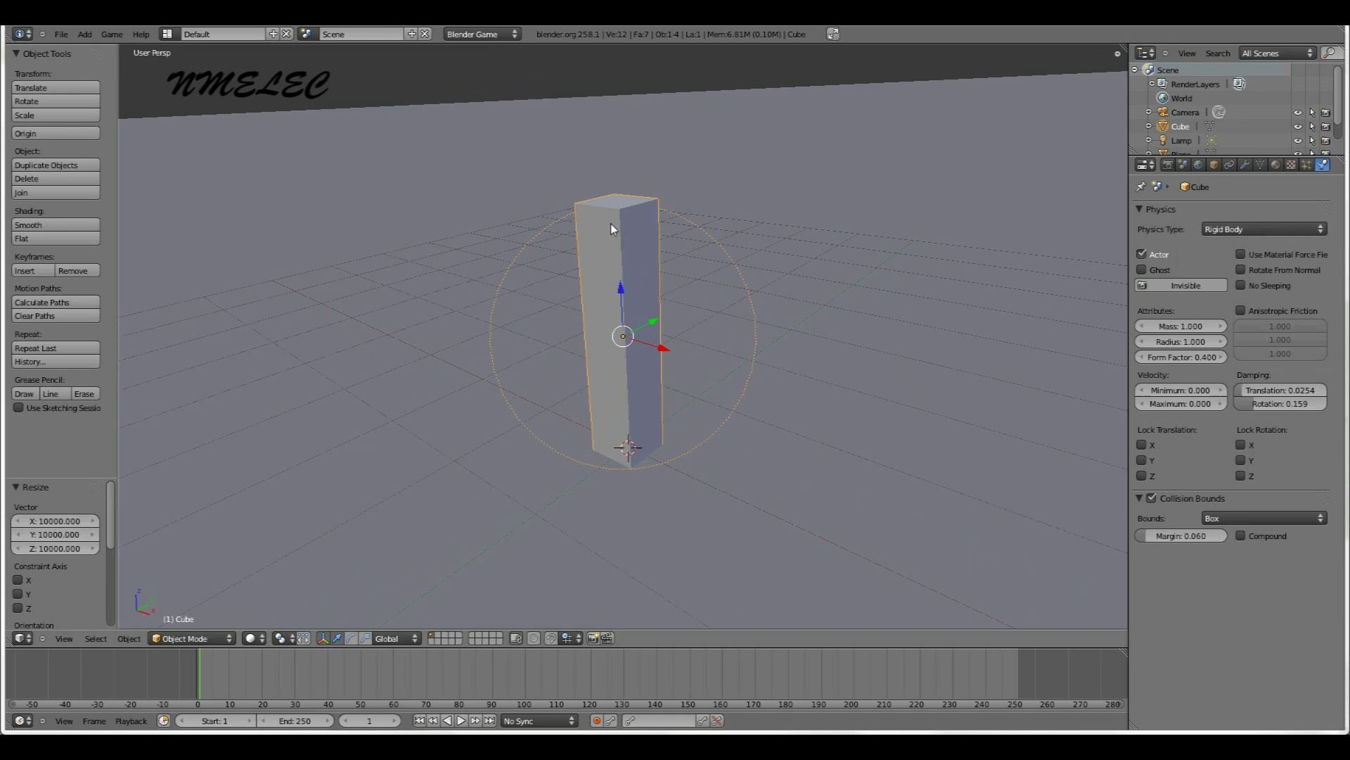
pyautogui.moveTo(611, 222); pyautogui.dragTo(612, 250, button='middle')
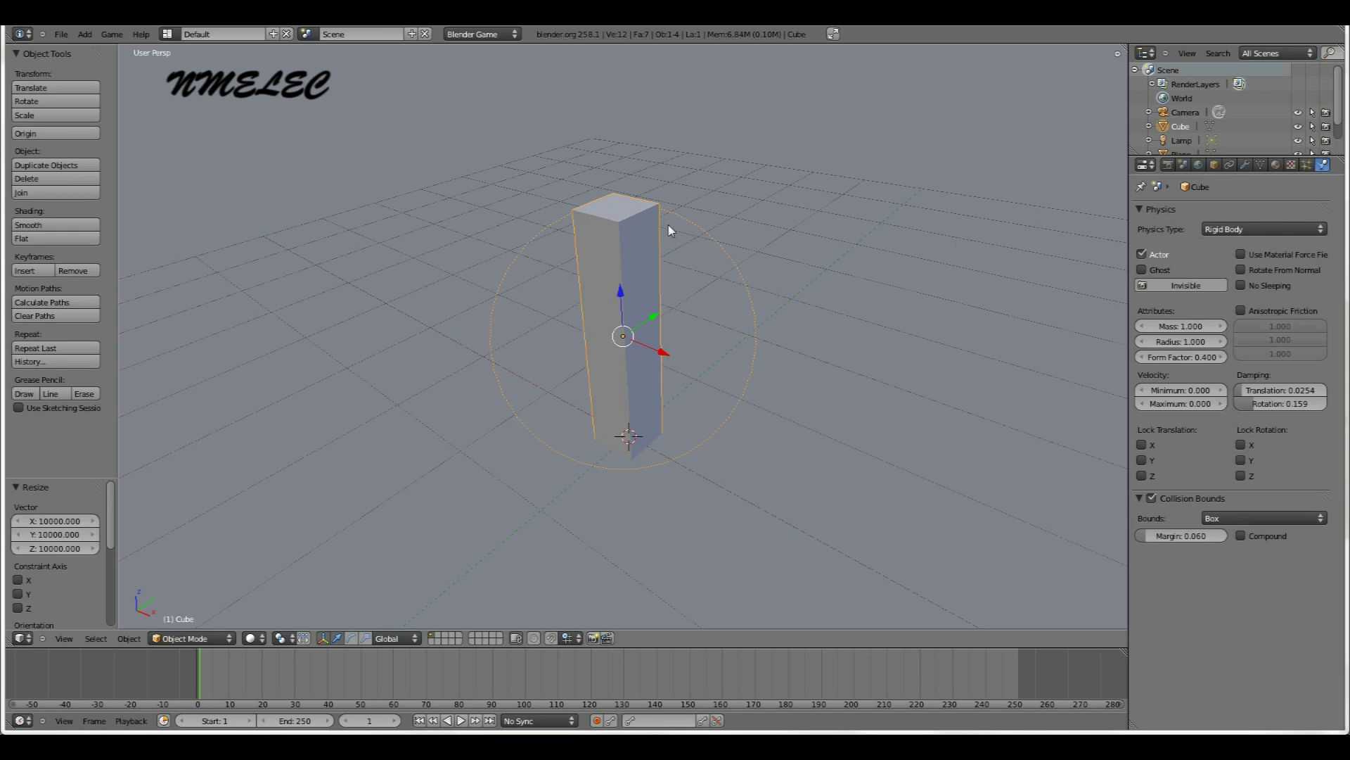
pyautogui.scroll(3, 619, 225)
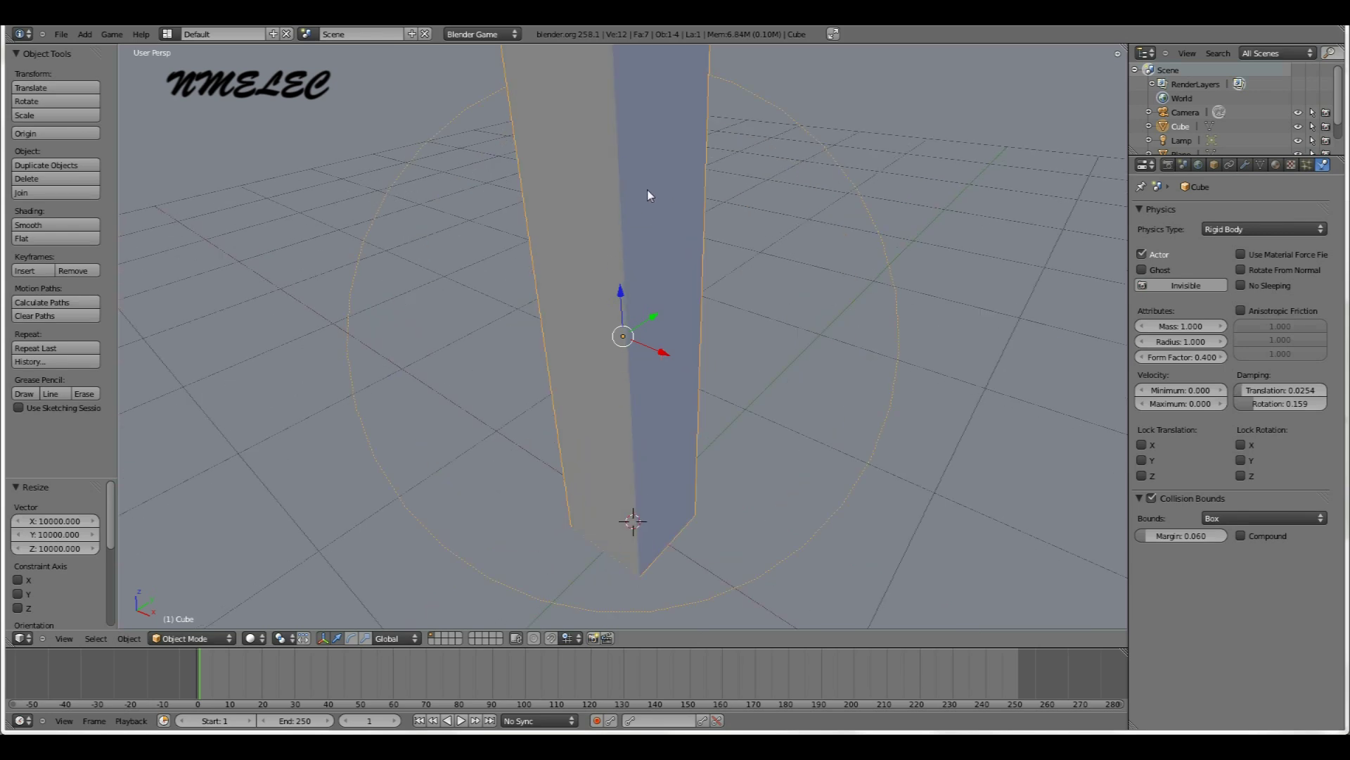
pyautogui.scroll(-5, 651, 180)
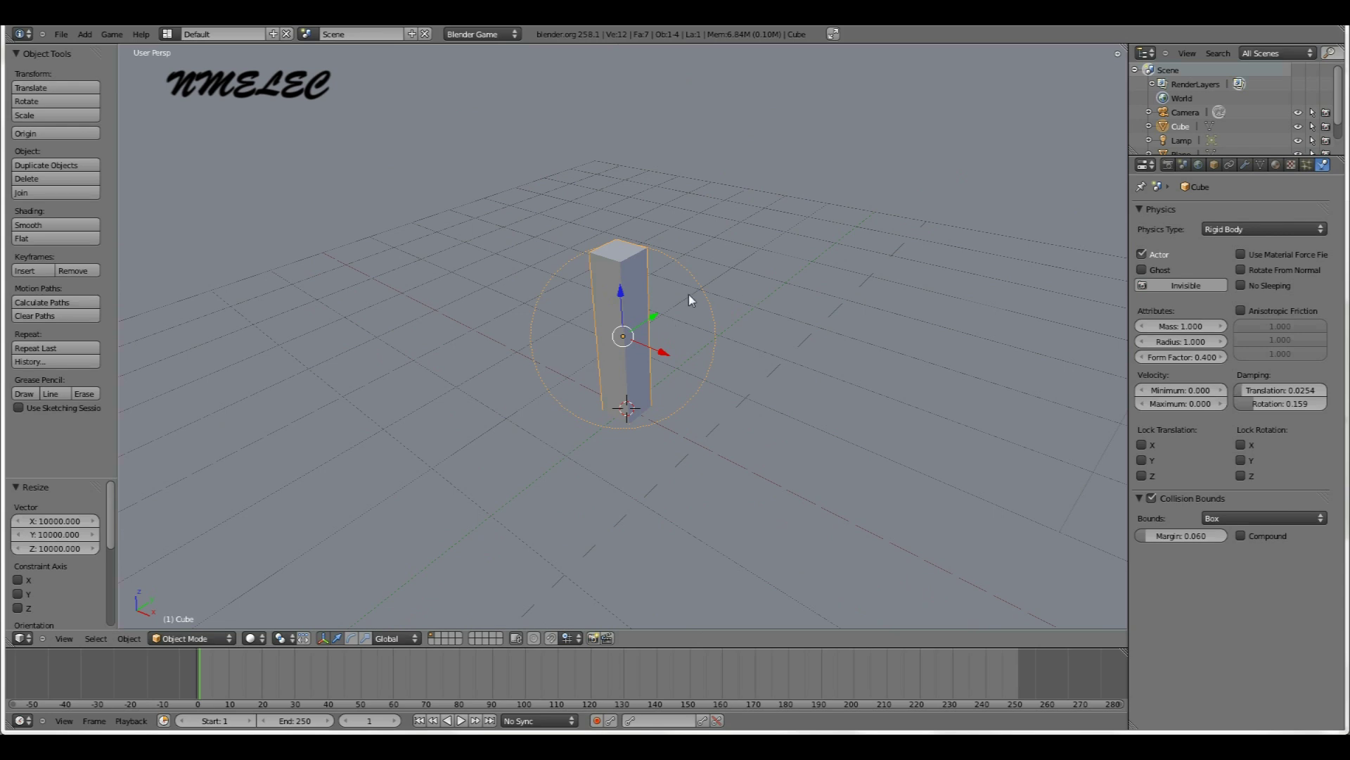
# Add an Array modifier to the pillar with a count of 10
pyautogui.scroll(-1, 689, 294)
pyautogui.click(1245, 165)
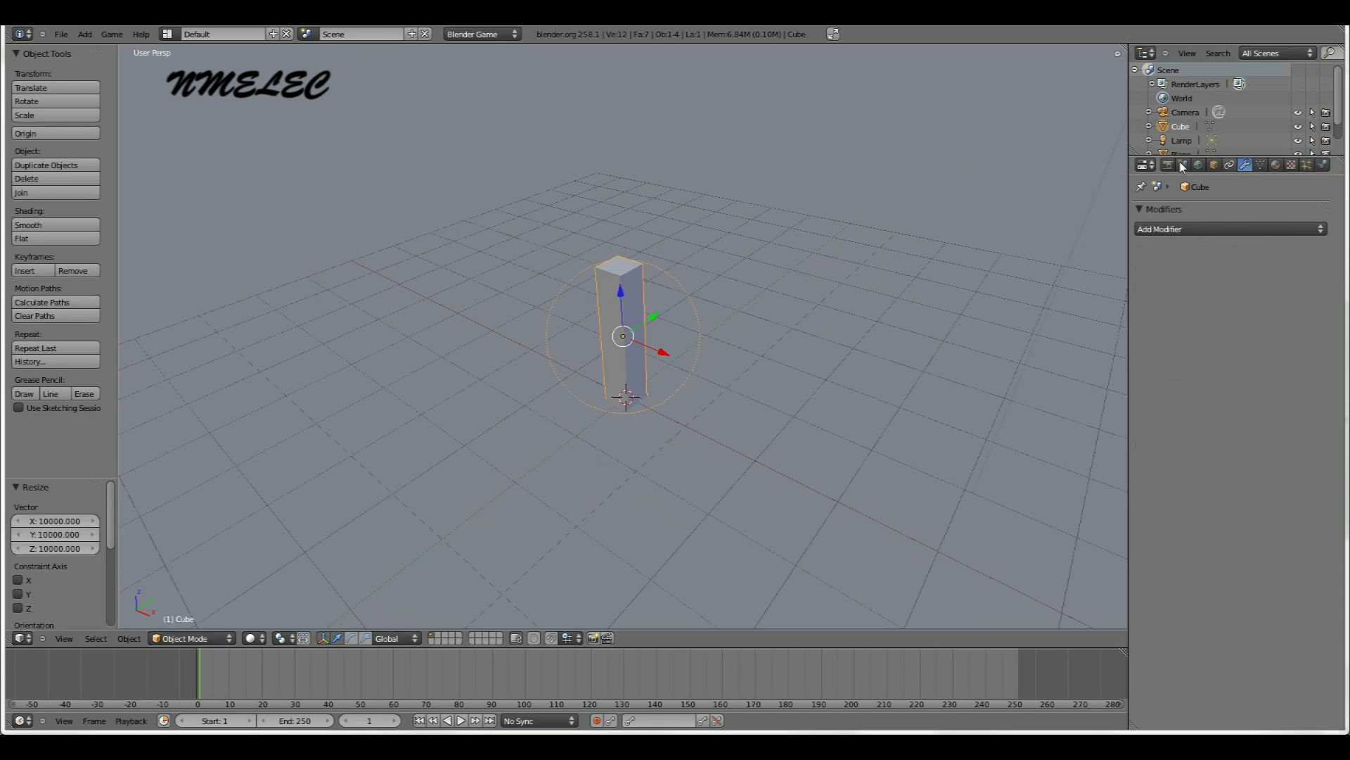
pyautogui.click(1178, 229)
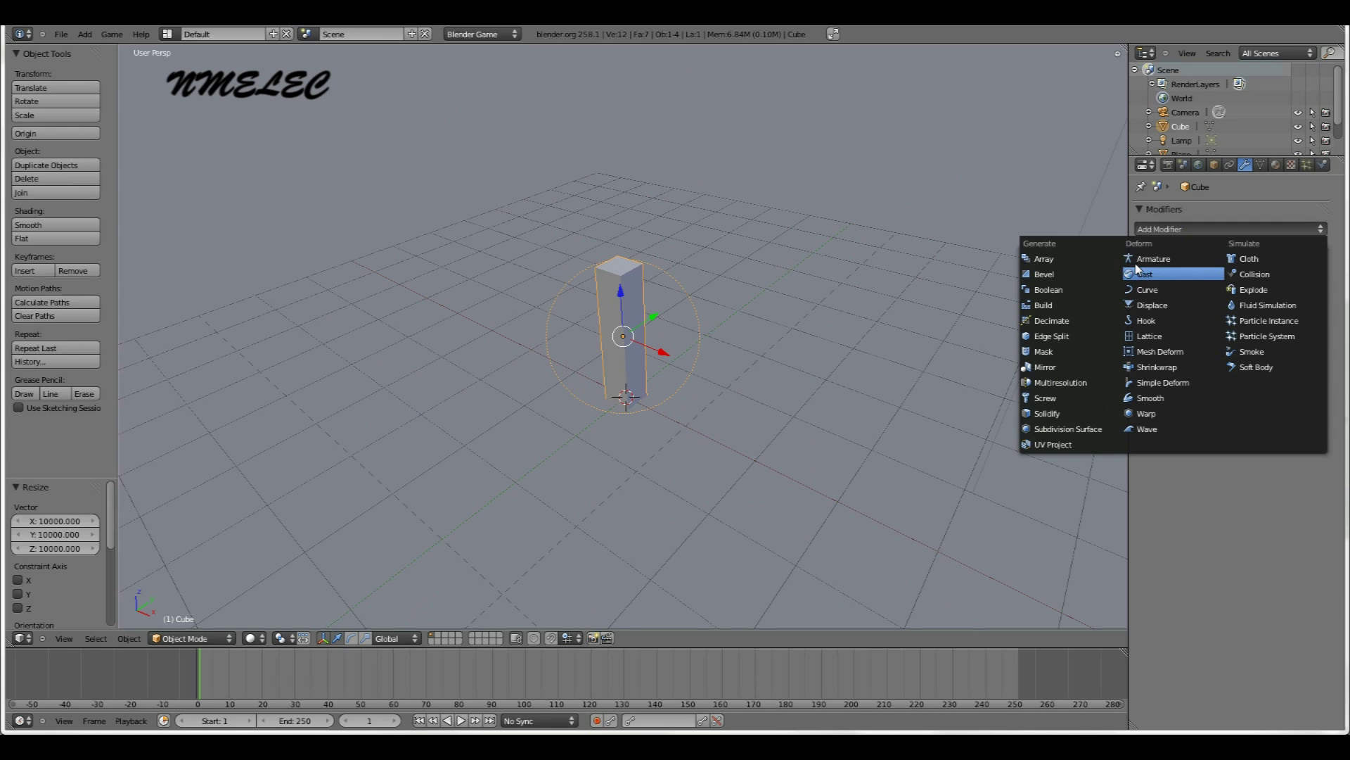
pyautogui.click(1047, 259)
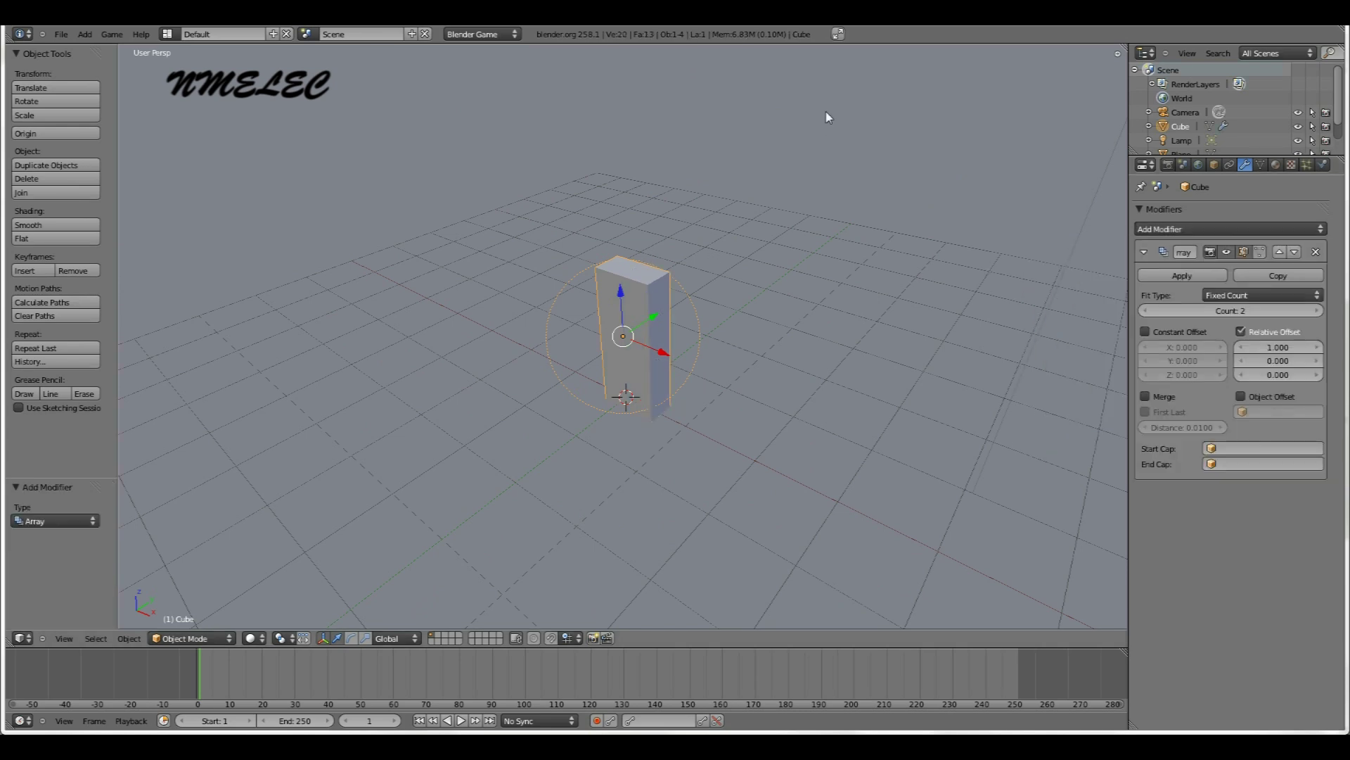
pyautogui.click(1164, 230)
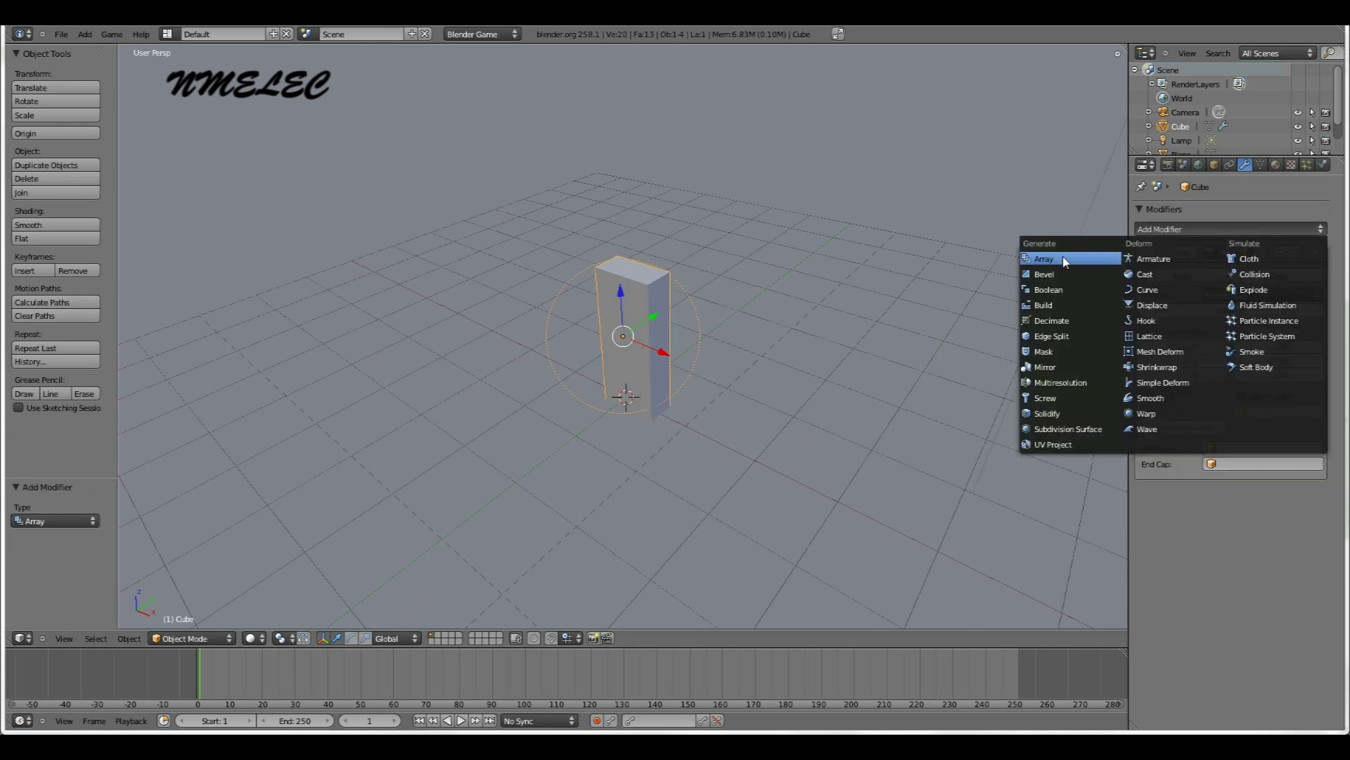
pyautogui.click(1064, 260)
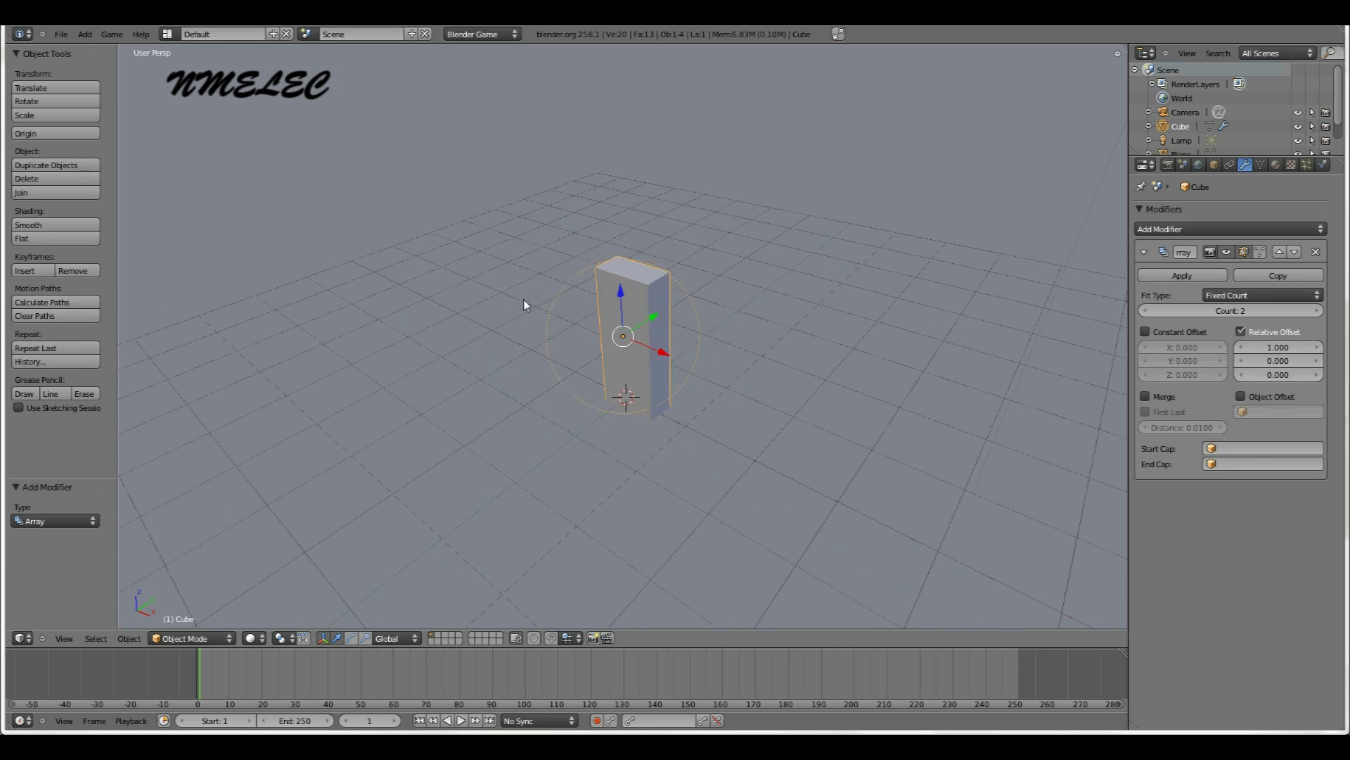
pyautogui.click(1257, 313)
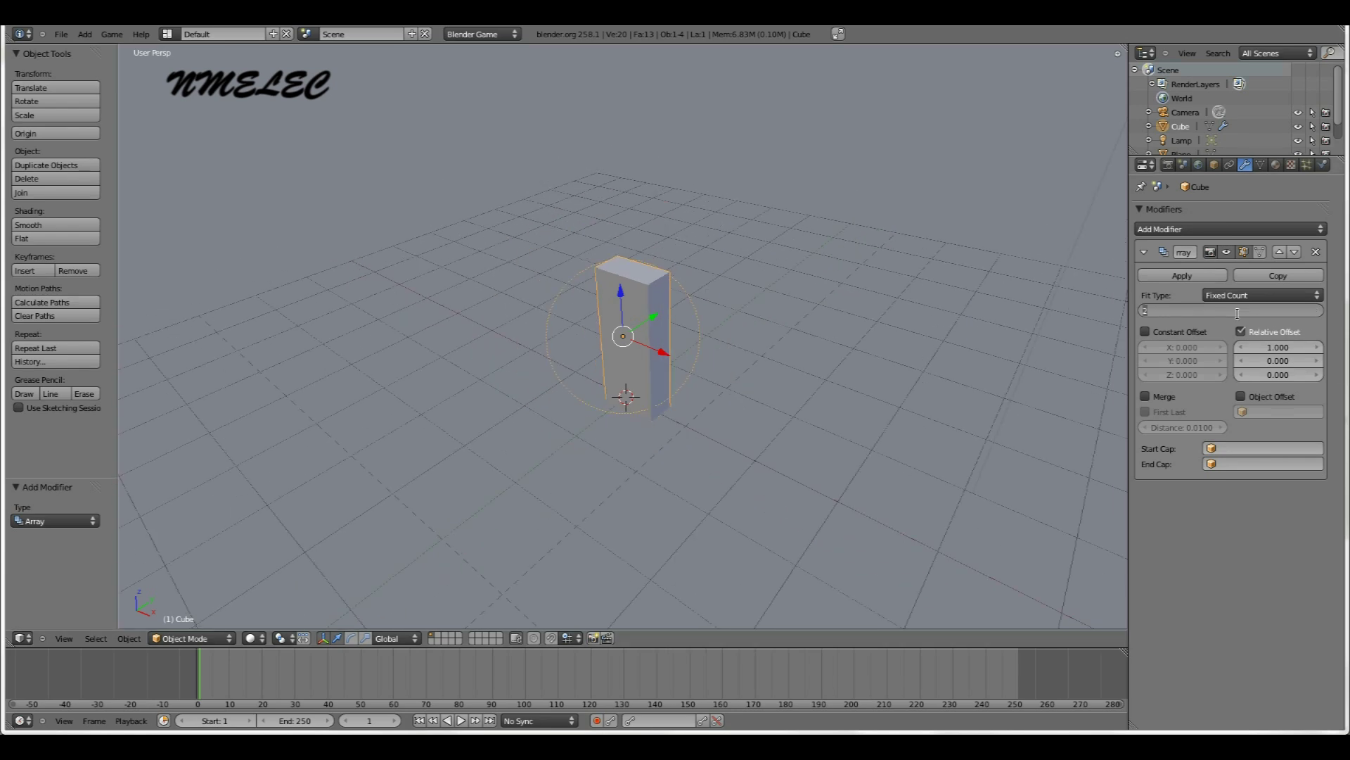
pyautogui.write('10')
pyautogui.press('Return')
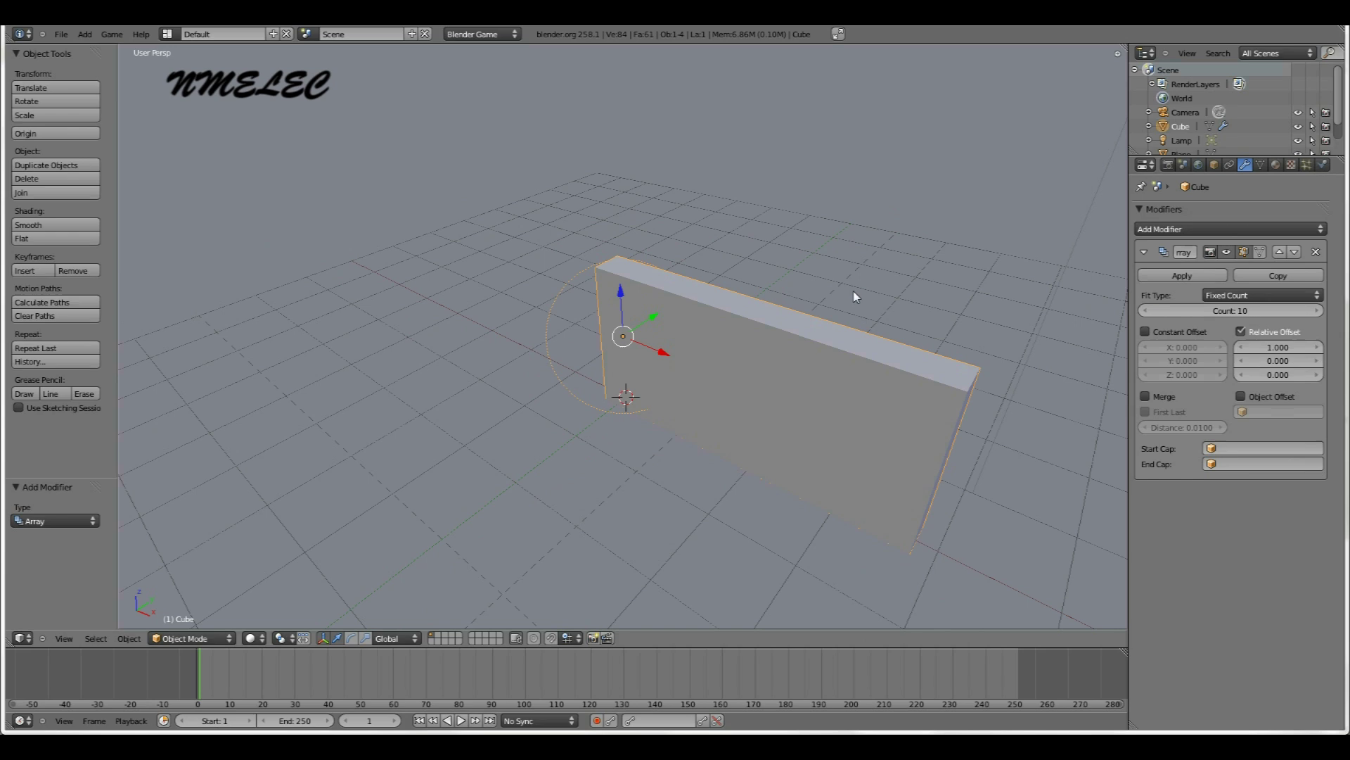
pyautogui.scroll(-3, 855, 288)
# Switch the viewport to wireframe shading to reveal the ten arrayed blocks
pyautogui.moveTo(761, 356)
pyautogui.mouseDown(button='middle')
pyautogui.moveTo(808, 285)
pyautogui.moveTo(760, 323)
pyautogui.moveTo(667, 346)
pyautogui.moveTo(778, 350)
pyautogui.mouseUp(button='middle')
pyautogui.scroll(4, 778, 349)
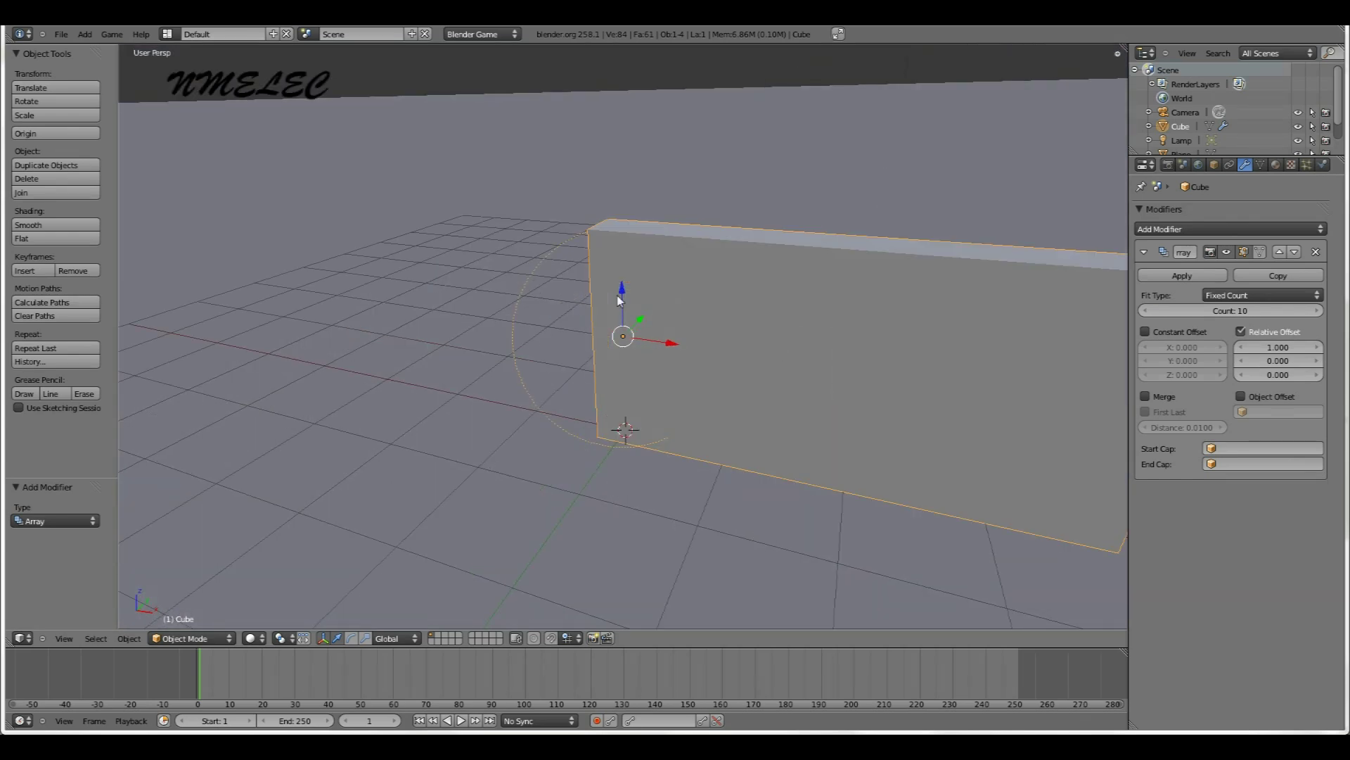
pyautogui.scroll(-3, 648, 228)
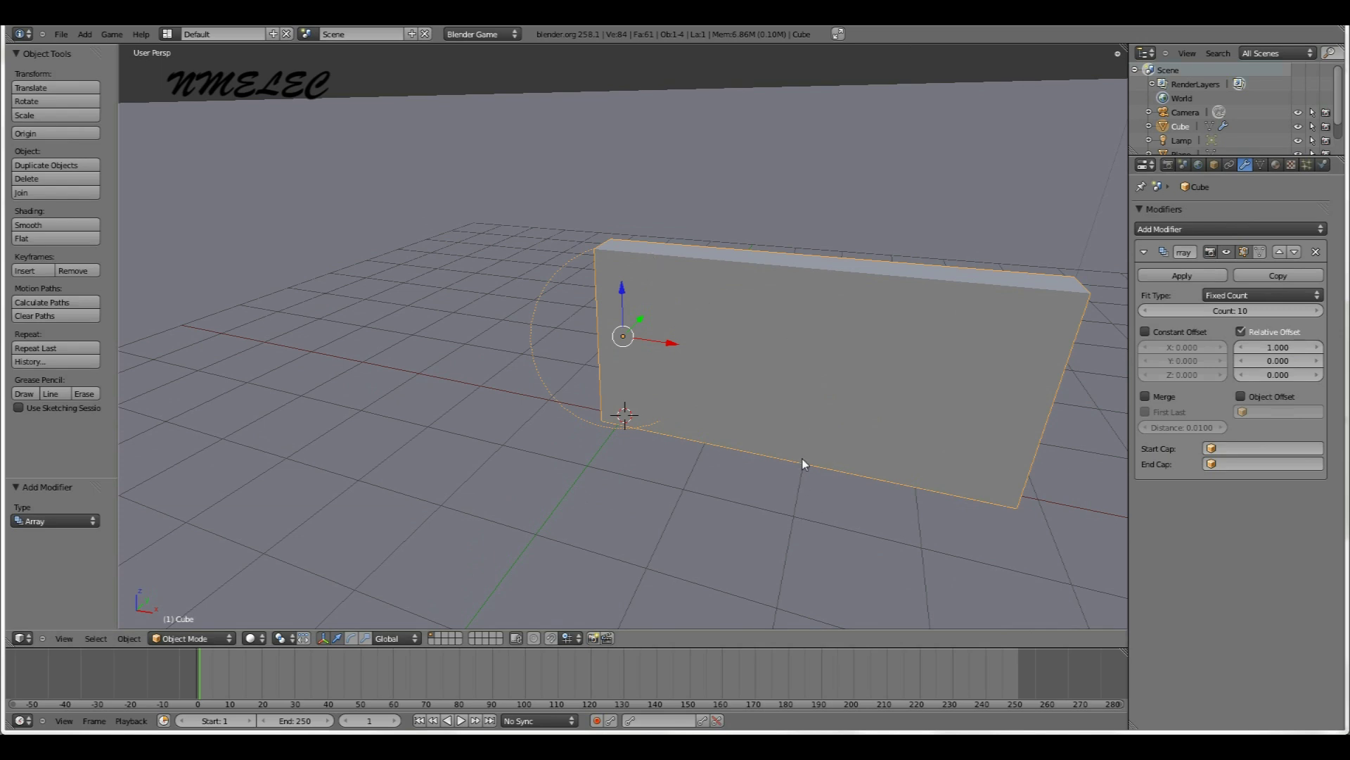
pyautogui.press('z')
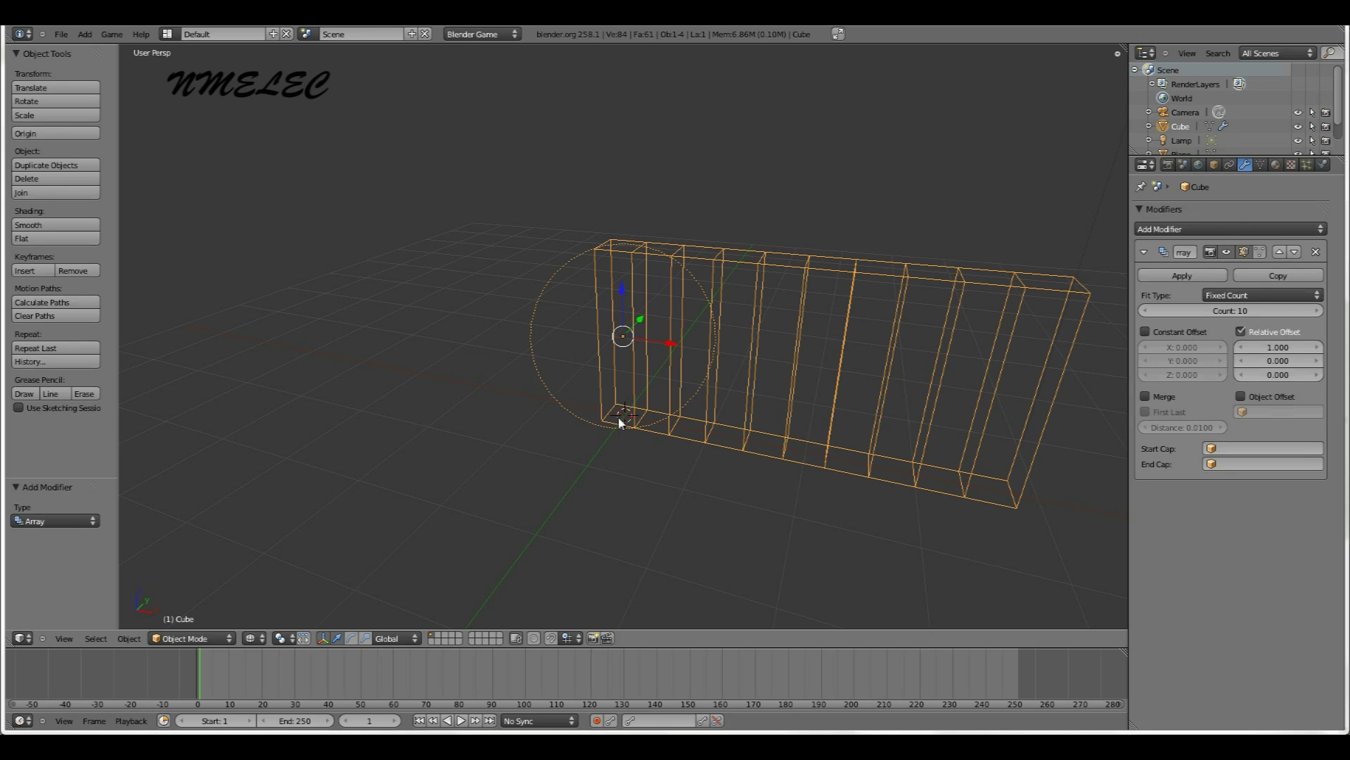
# Set the array's Relative Offset X to 5, spacing the pillars into a row
pyautogui.click(1281, 350)
pyautogui.write('5')
pyautogui.press('Return')
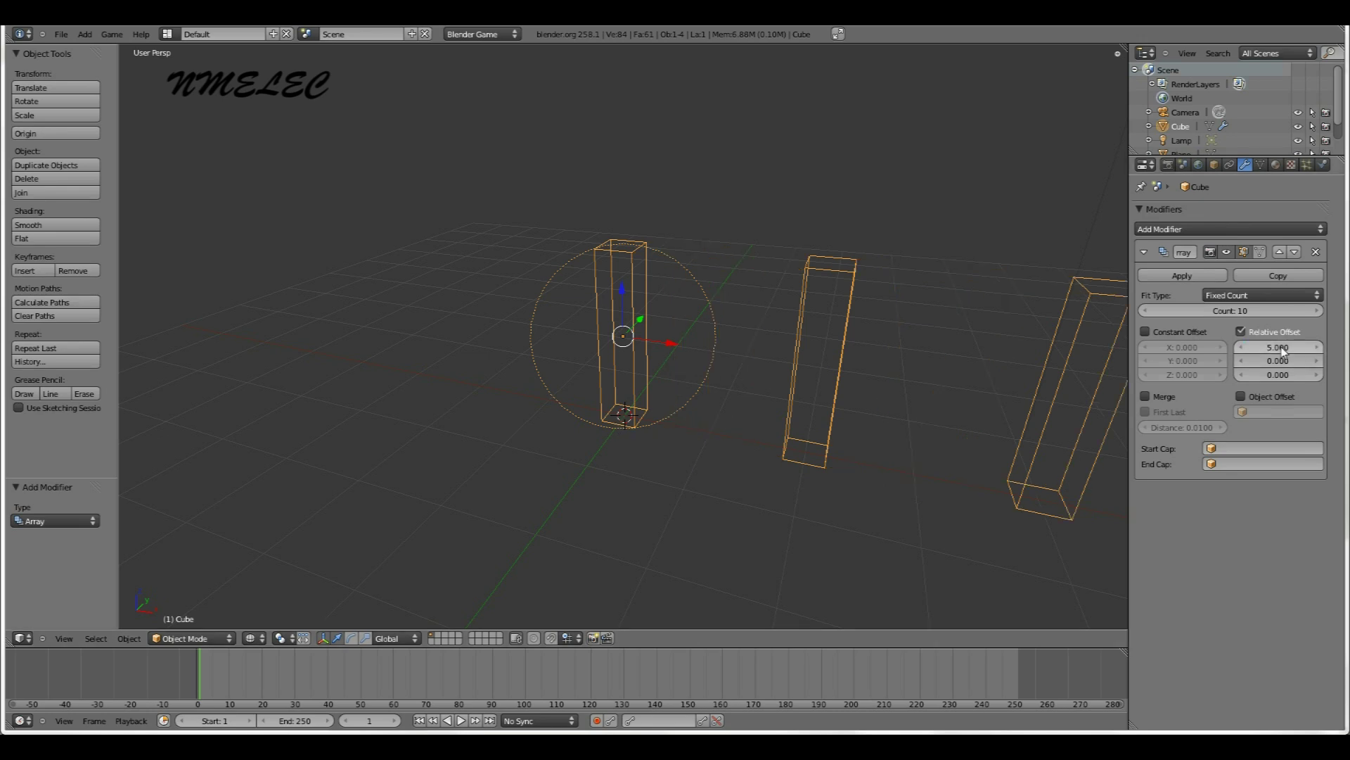
pyautogui.scroll(4, 840, 470)
pyautogui.scroll(-1, 844, 466)
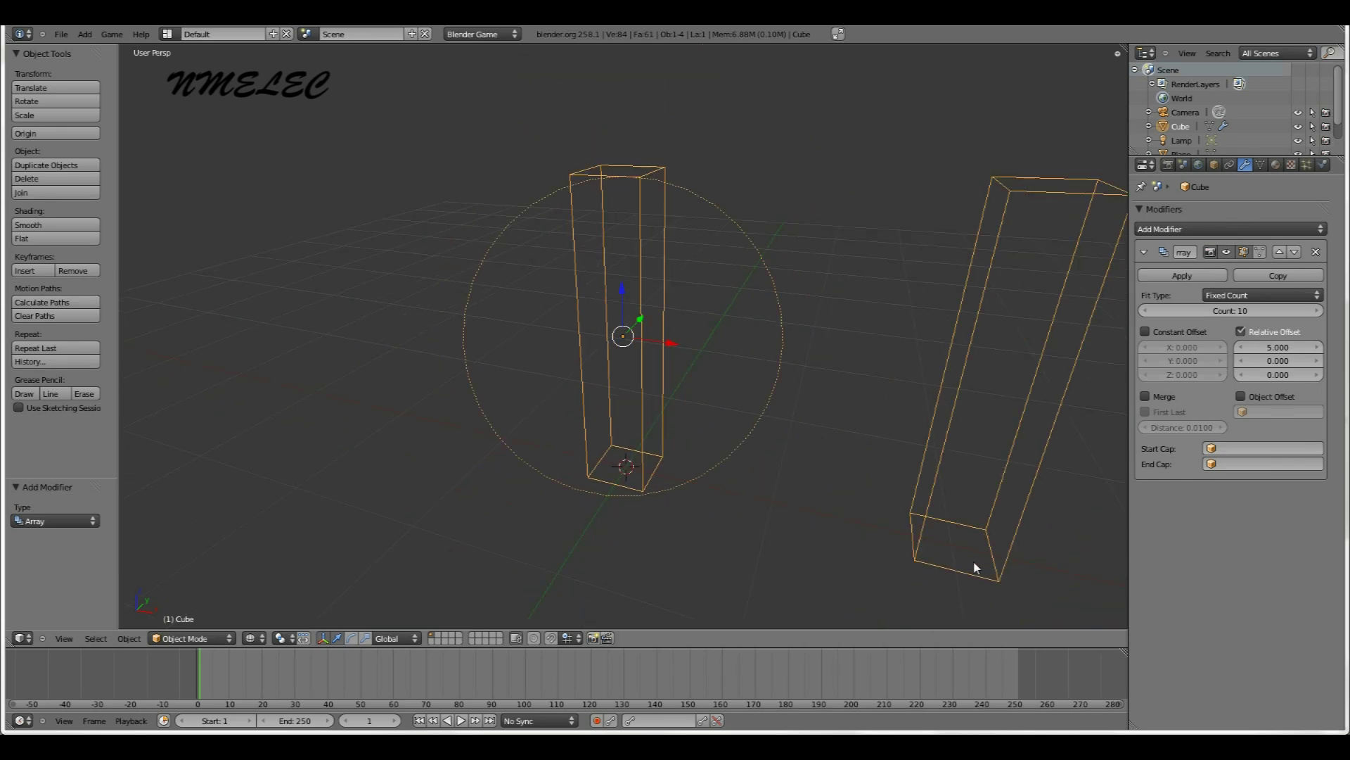
pyautogui.scroll(-6, 944, 511)
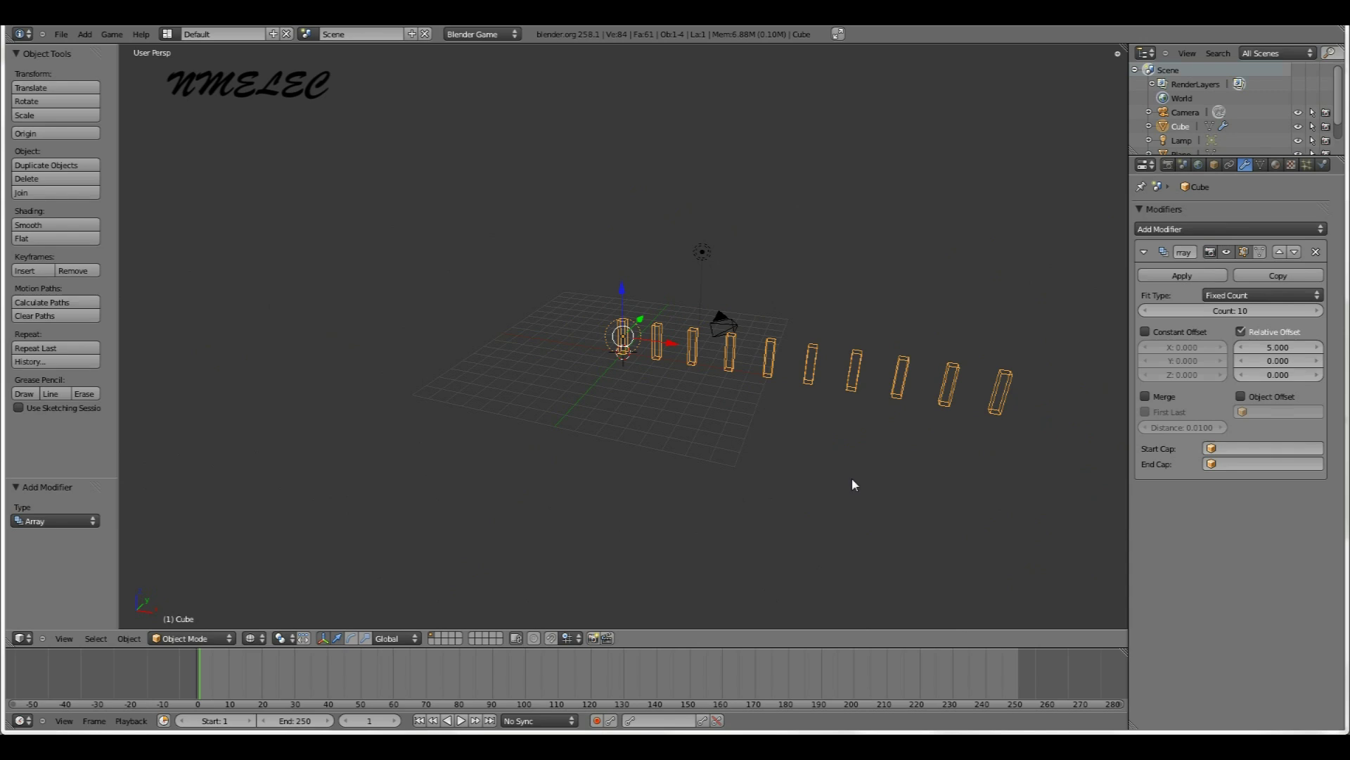
pyautogui.moveTo(853, 484); pyautogui.dragTo(510, 507, button='middle')
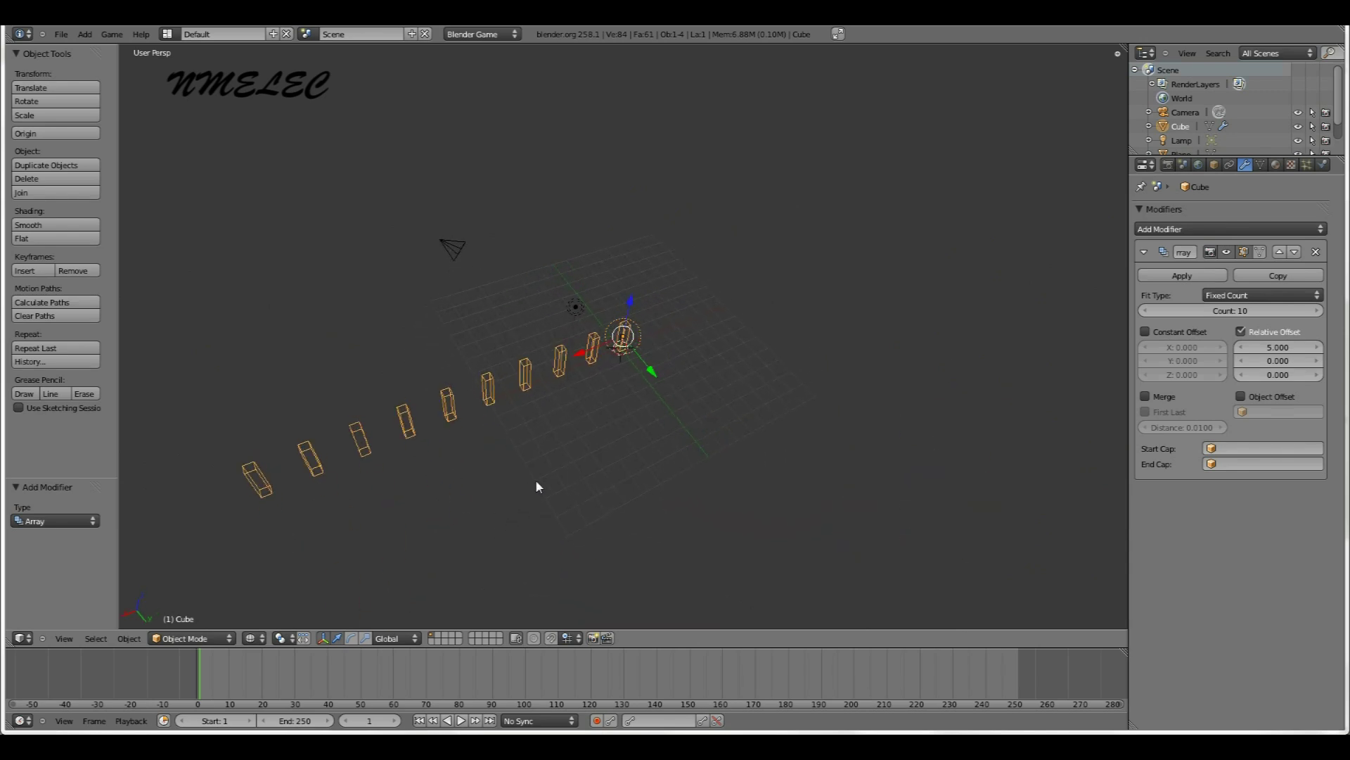
# Add a second Array modifier and set its relative X offset to 0
pyautogui.click(1196, 228)
pyautogui.click(1062, 258)
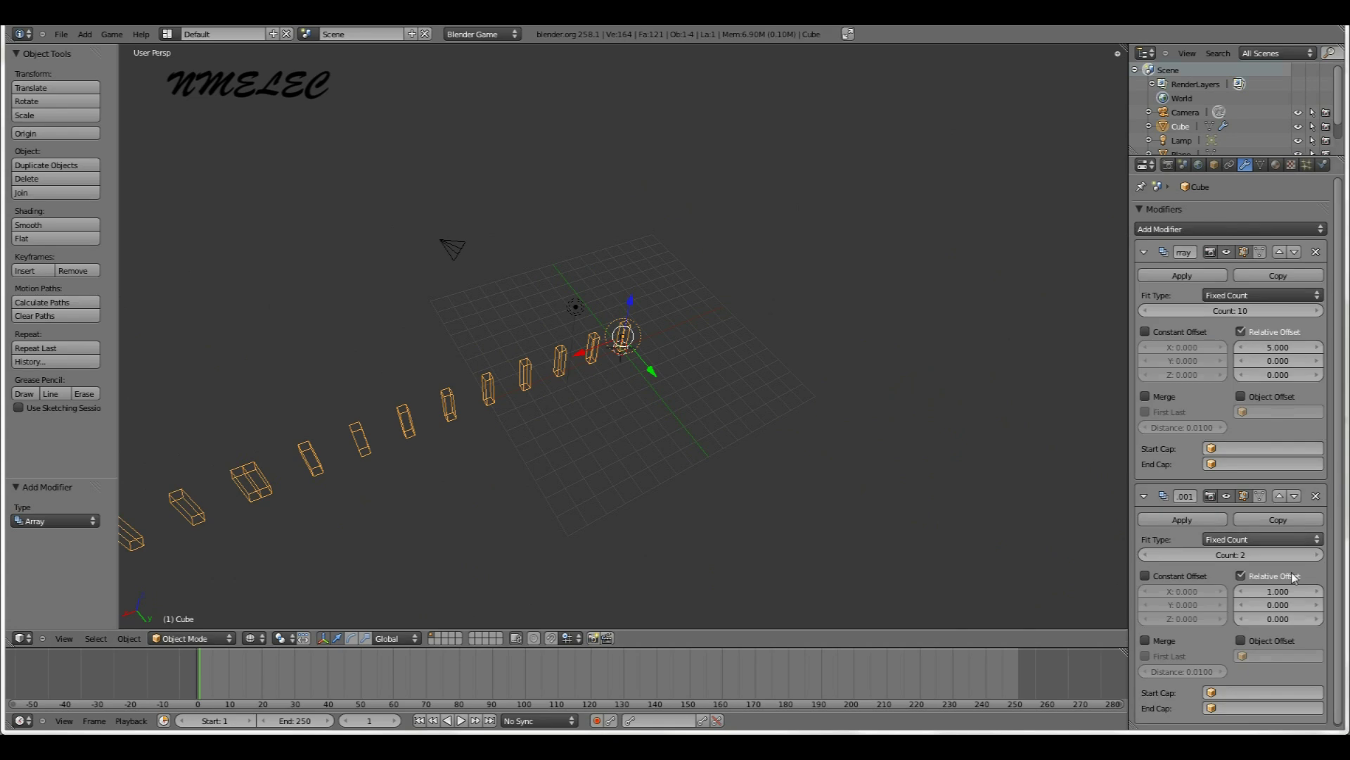
pyautogui.scroll(-4, 532, 458)
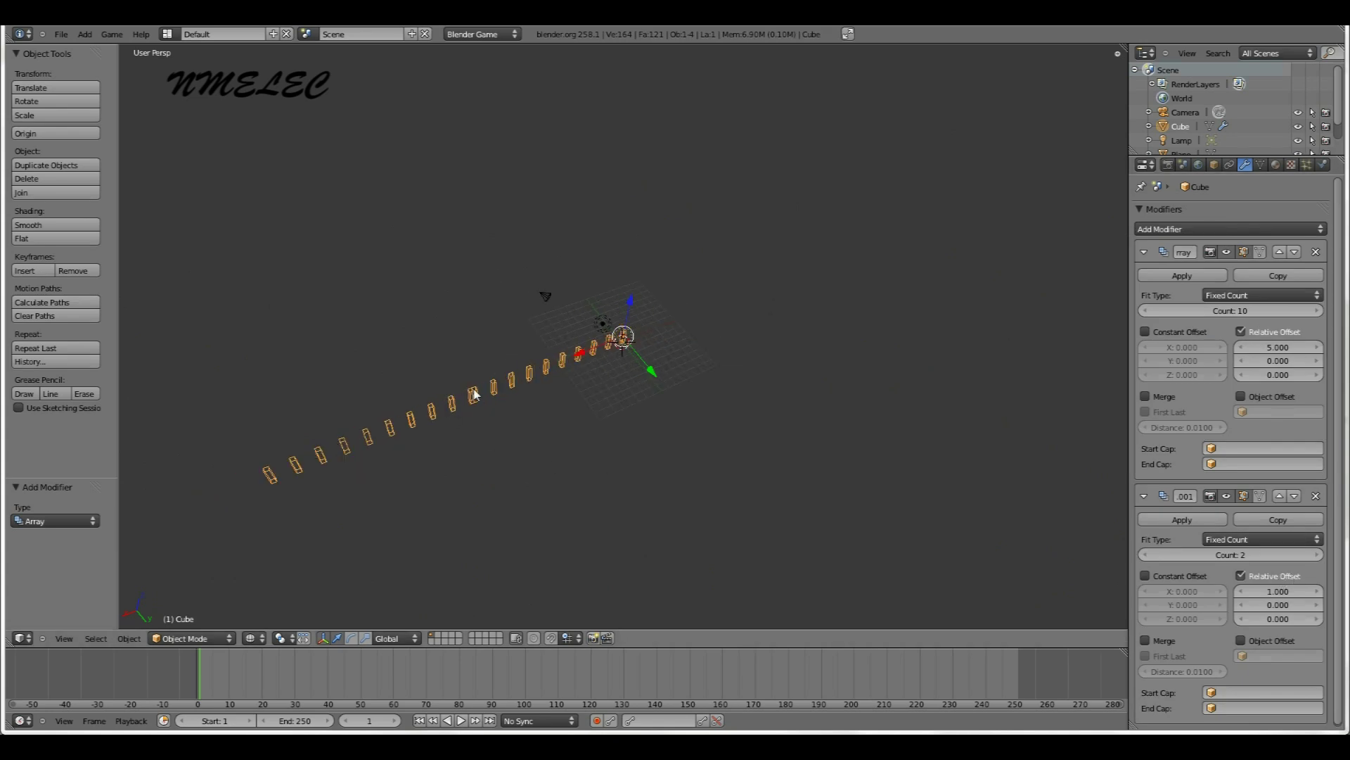
pyautogui.click(1279, 592)
pyautogui.write('2')
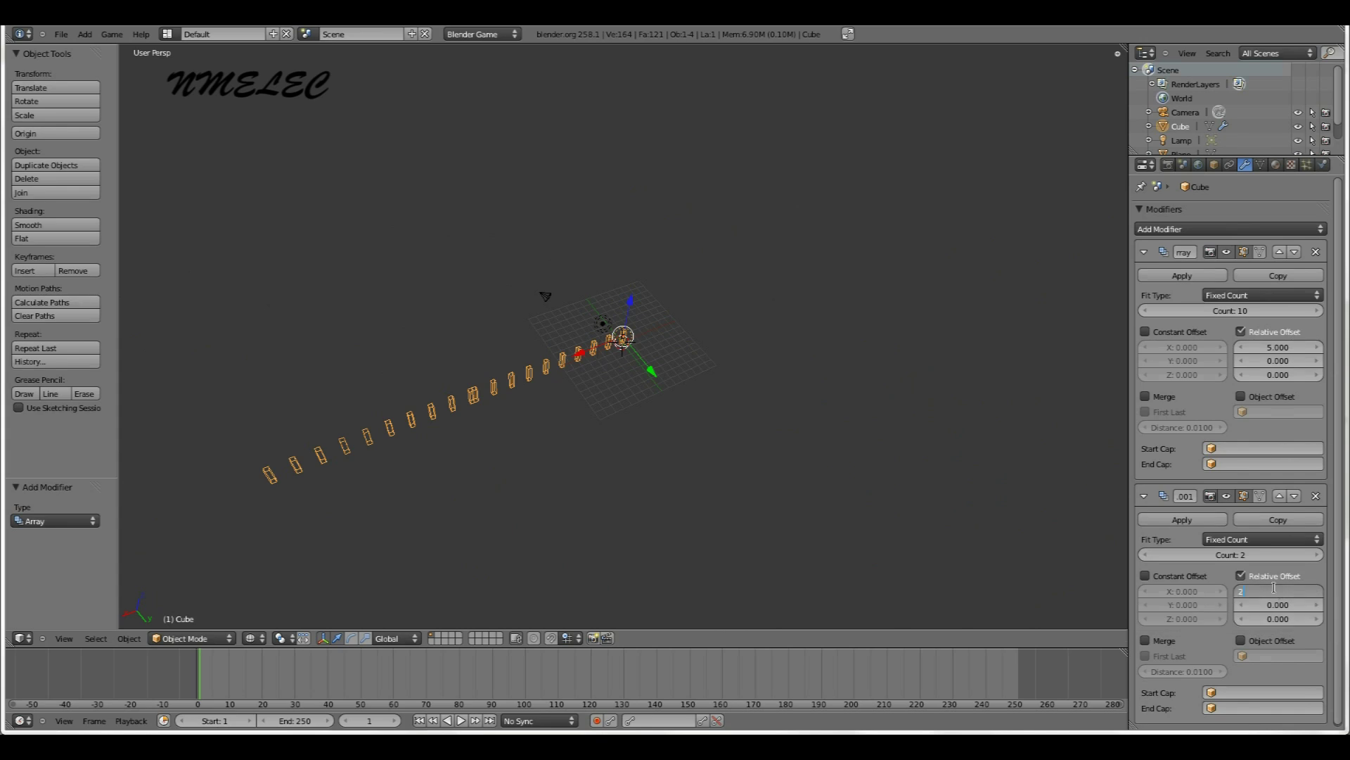
pyautogui.press('Return')
pyautogui.click(1279, 592)
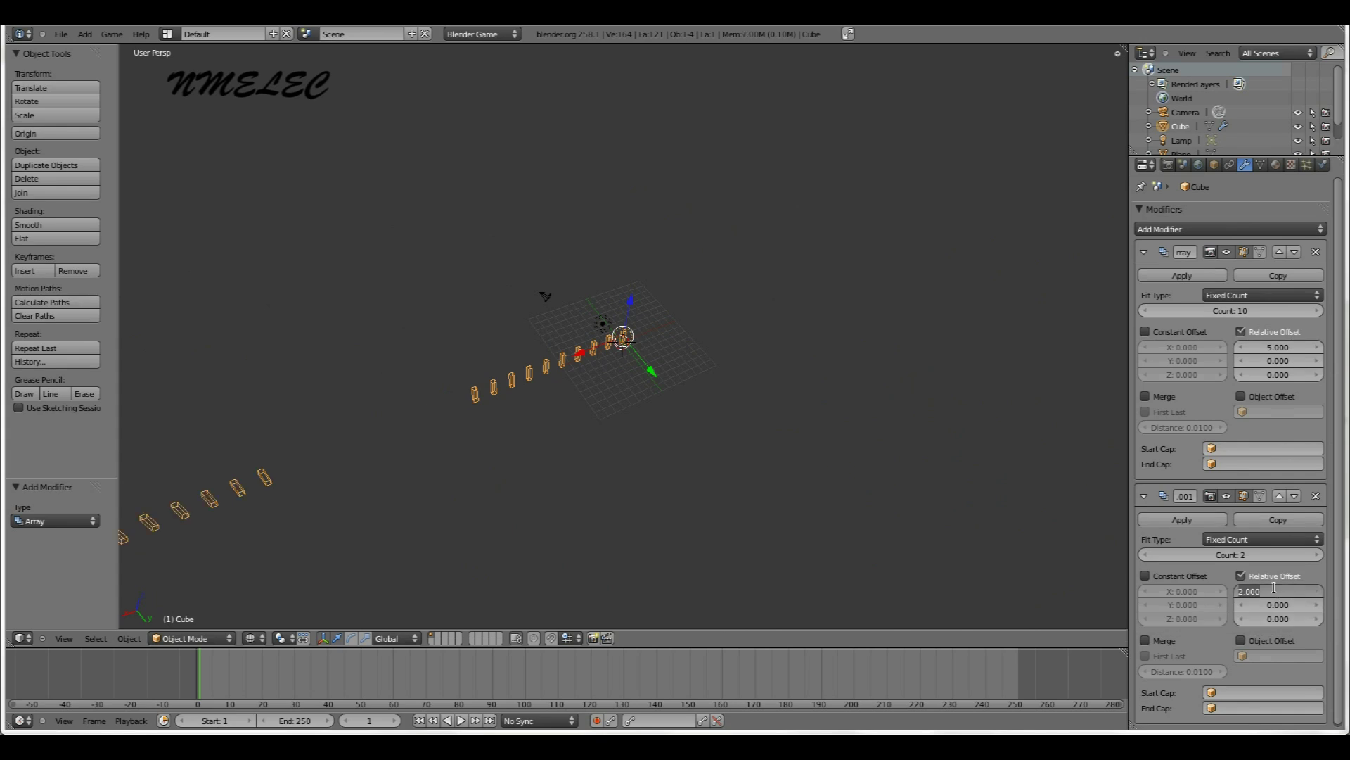
pyautogui.write('0')
pyautogui.press('Return')
# Set the second array's relative Y offset to 5, adding a second row
pyautogui.click(1264, 606)
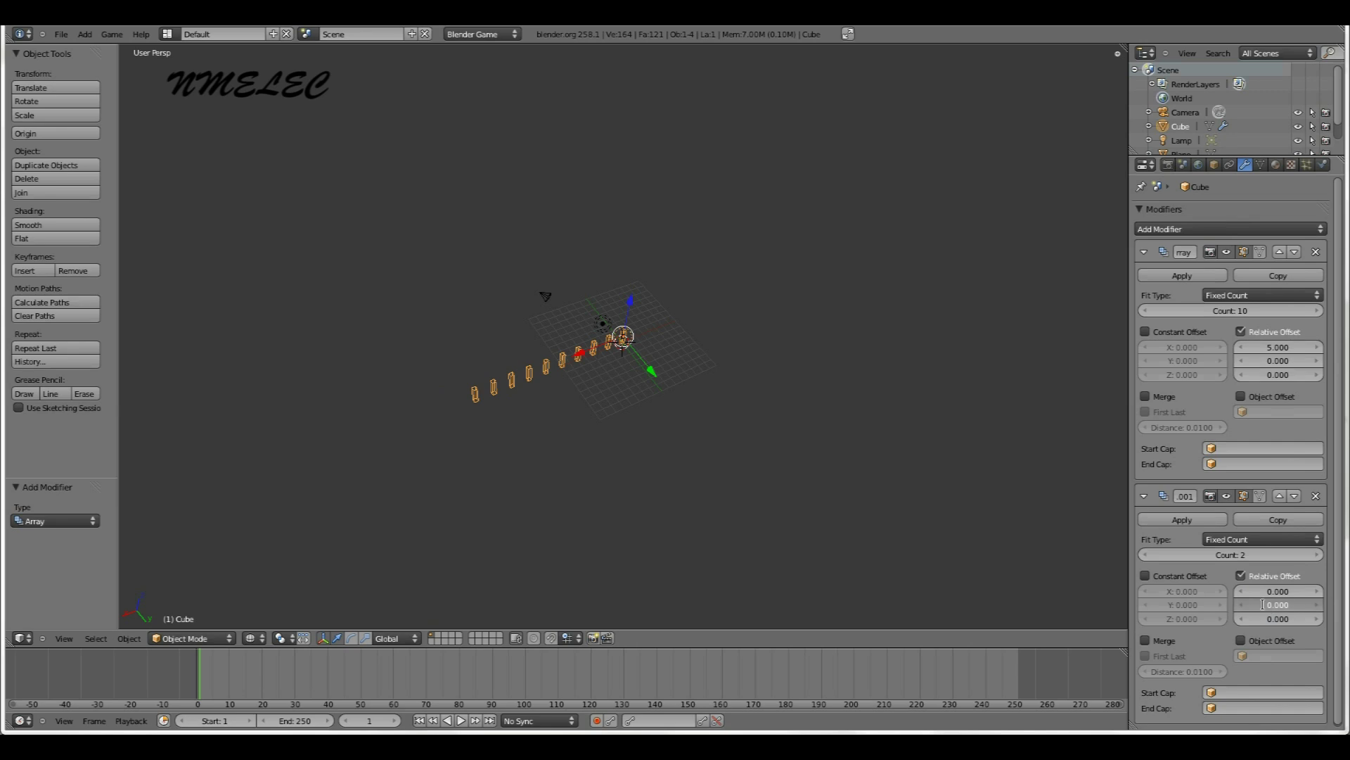
pyautogui.press('Return')
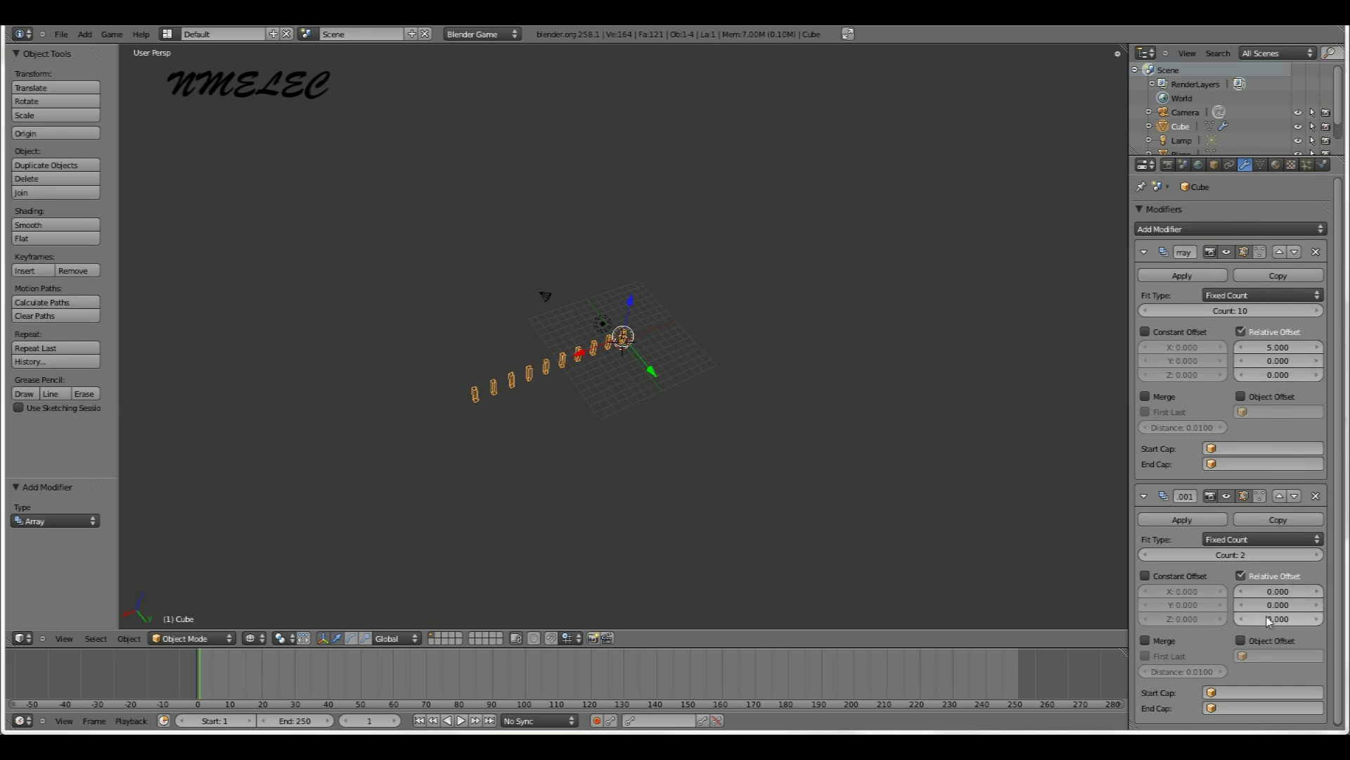
pyautogui.click(1279, 605)
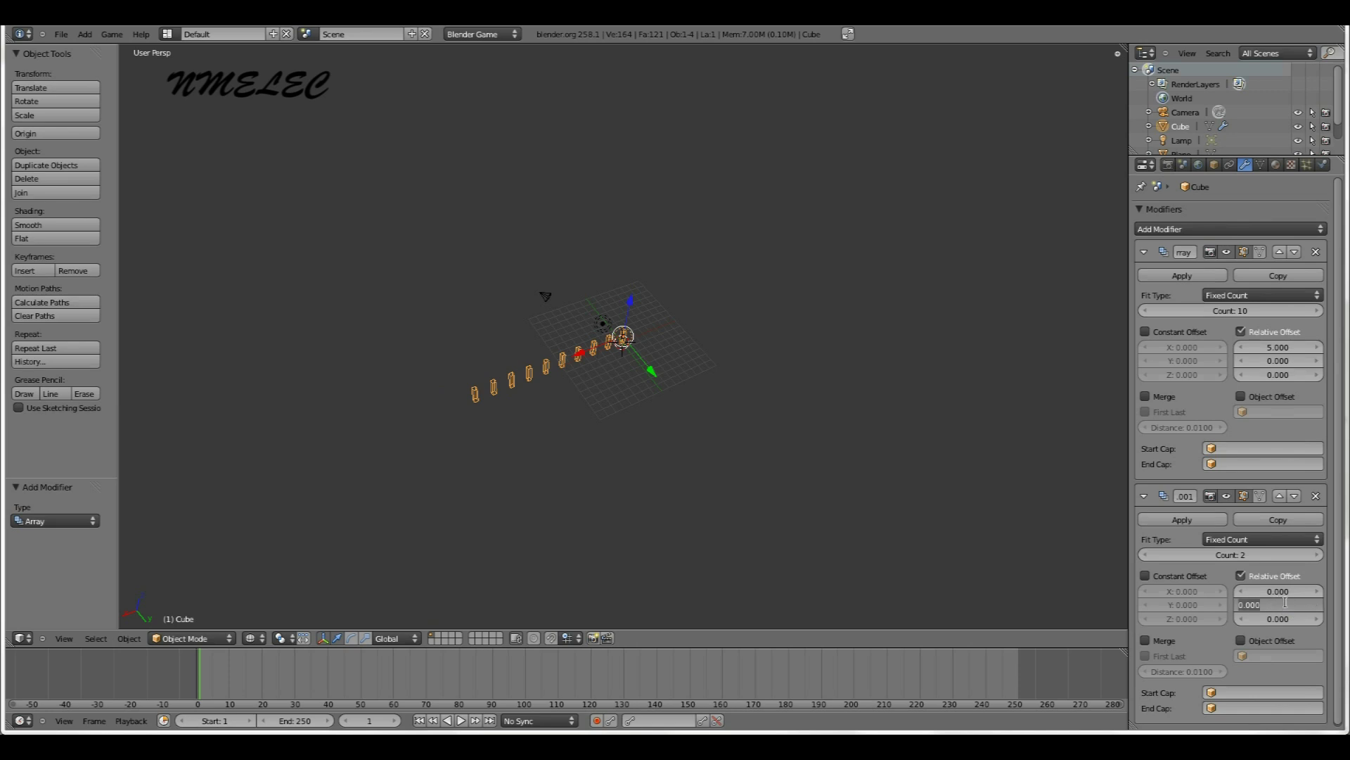
pyautogui.write('5')
pyautogui.press('Return')
pyautogui.scroll(5, 500, 491)
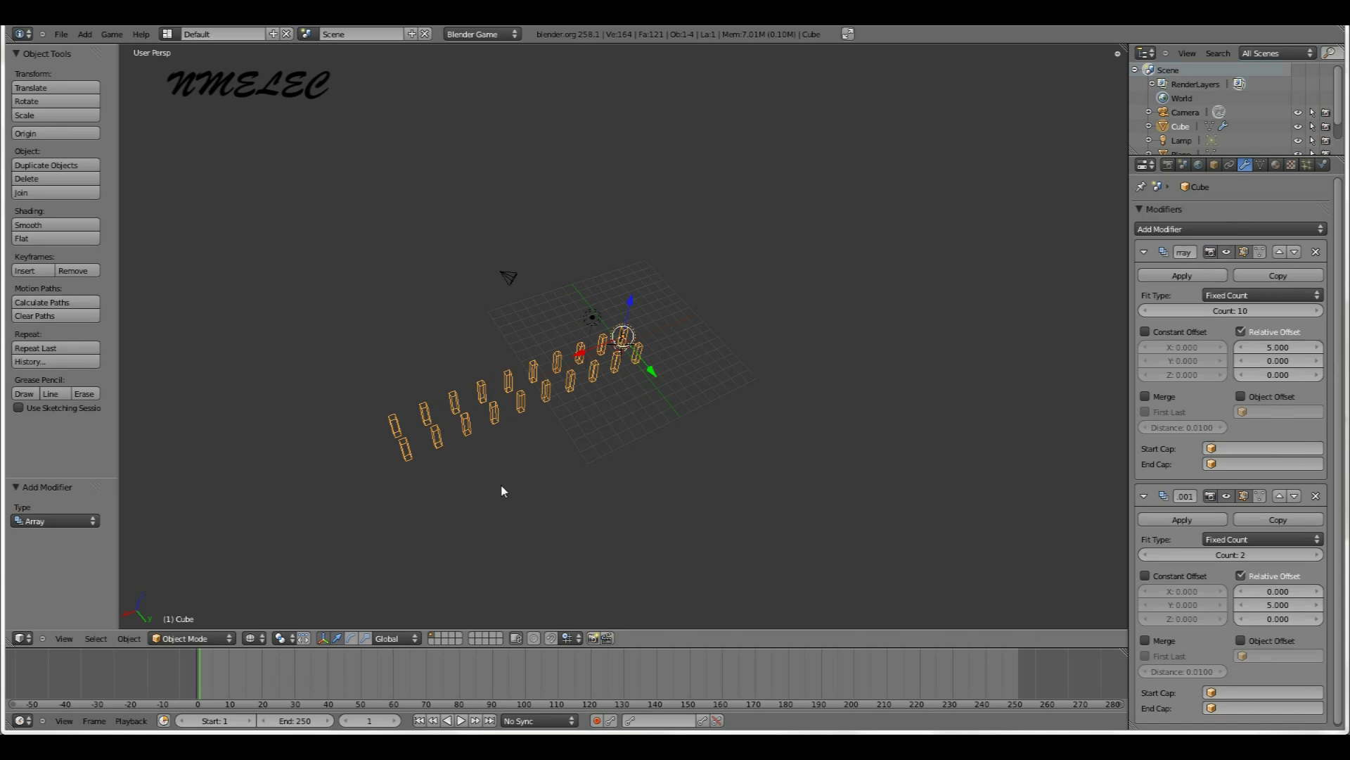
pyautogui.scroll(-4, 438, 486)
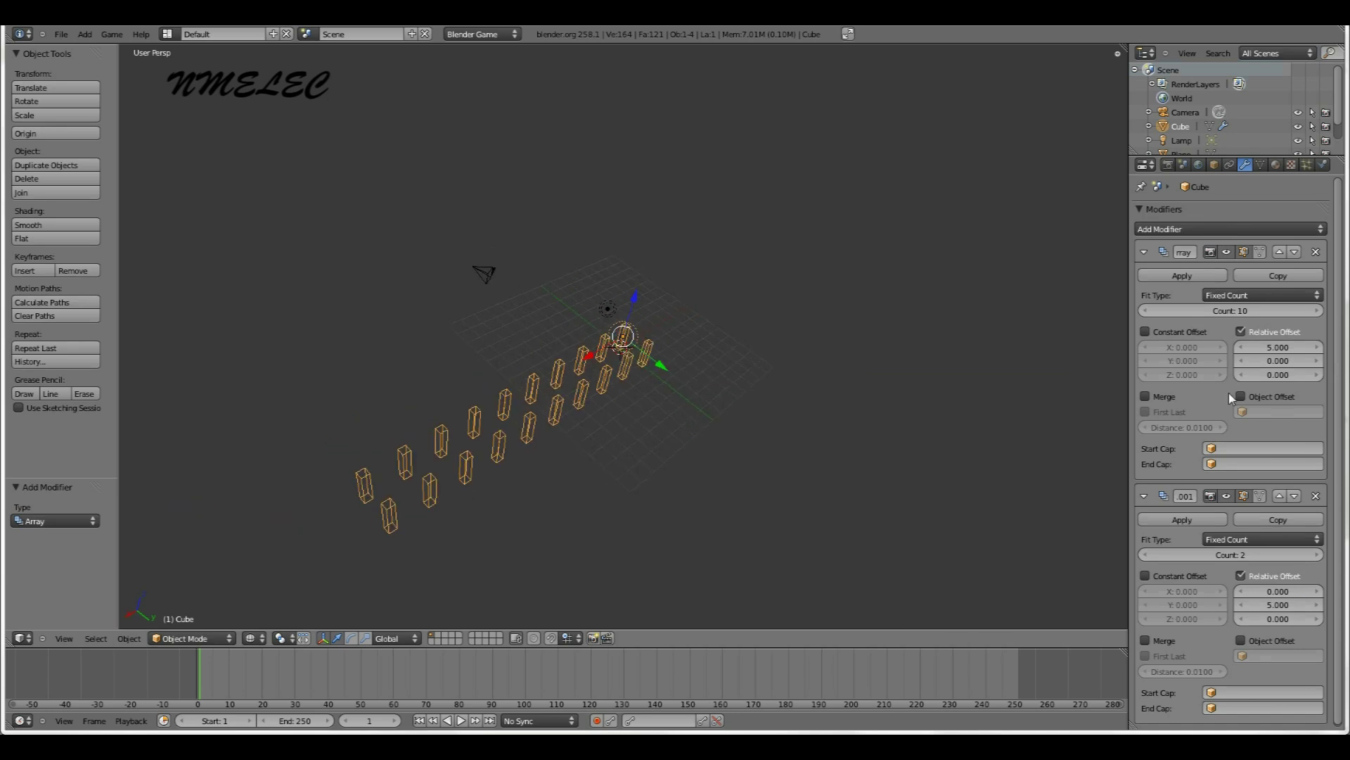
pyautogui.click(1242, 556)
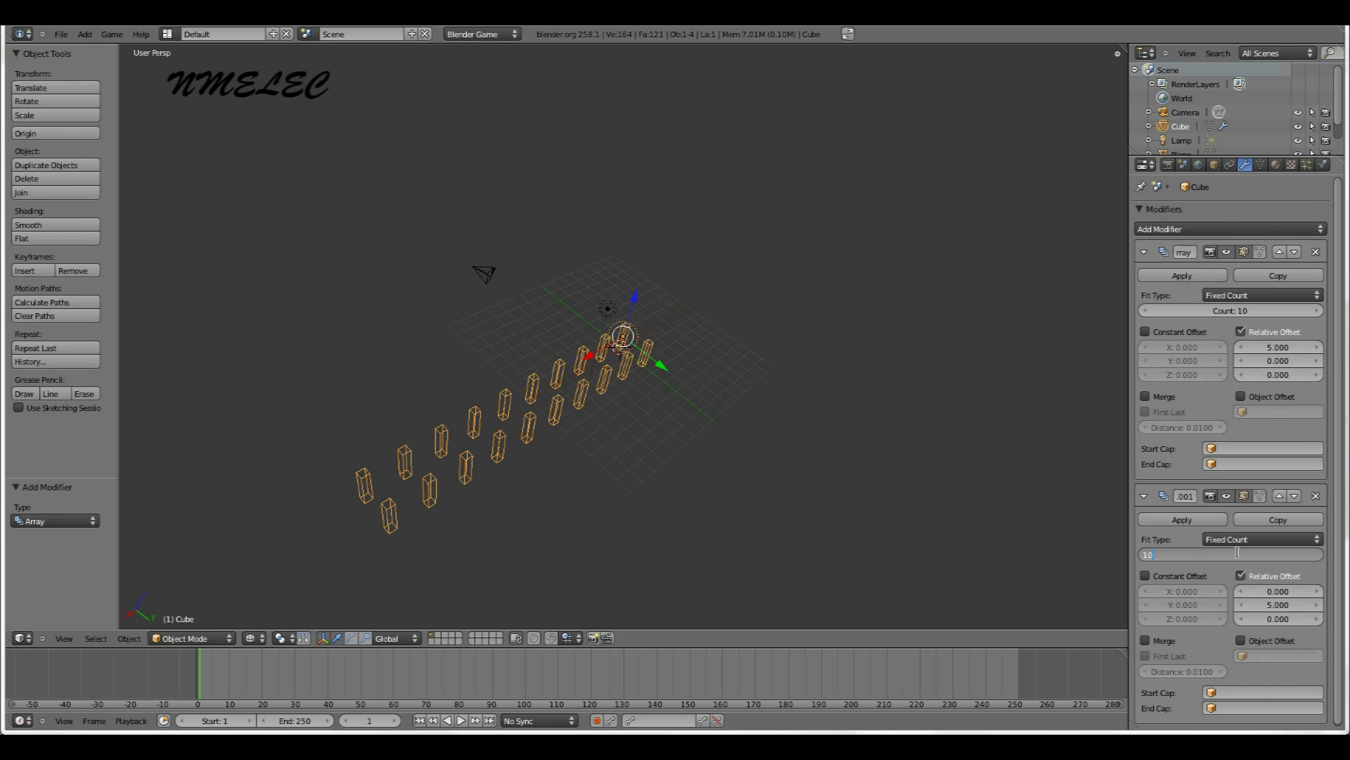
# Set the second array's count to 10, forming a 10×10 grid of pillars
pyautogui.write('10')
pyautogui.press('Return')
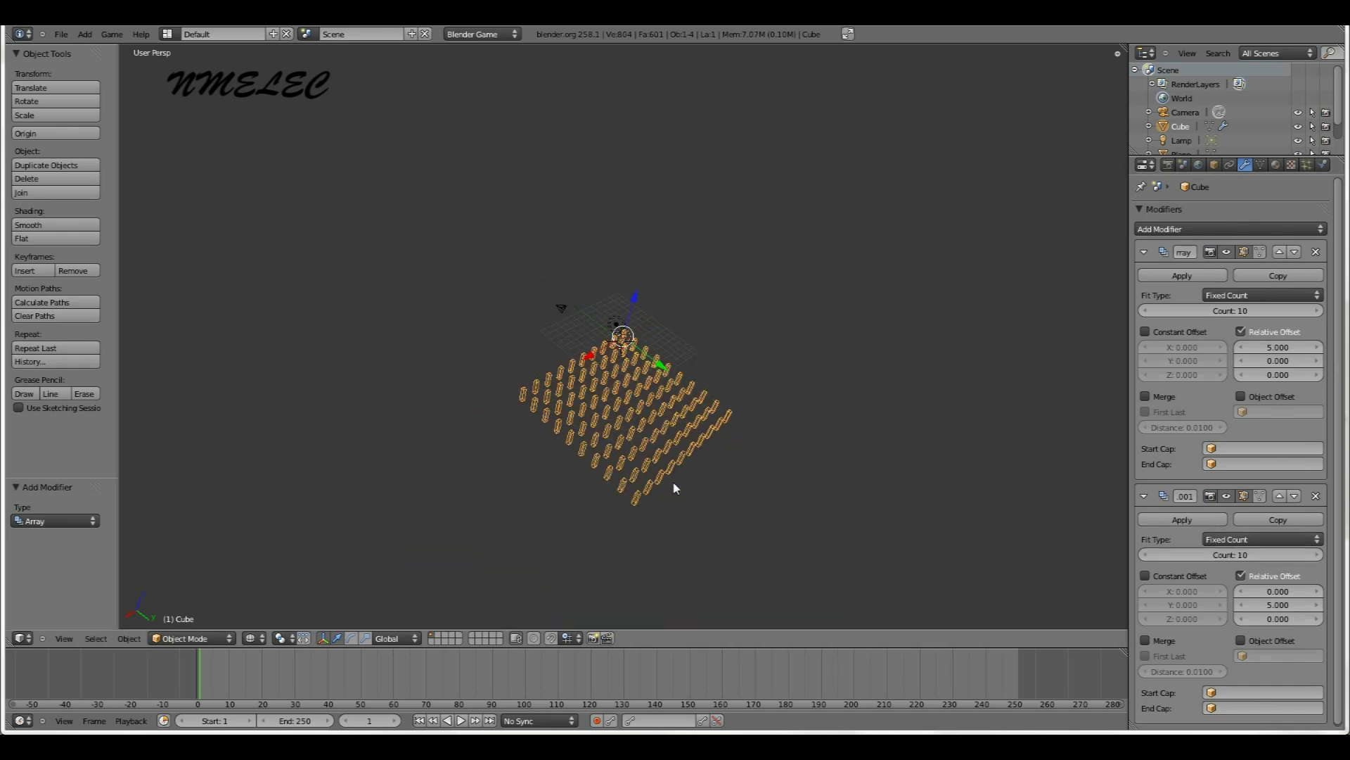
pyautogui.moveTo(651, 481); pyautogui.dragTo(536, 418, button='middle')
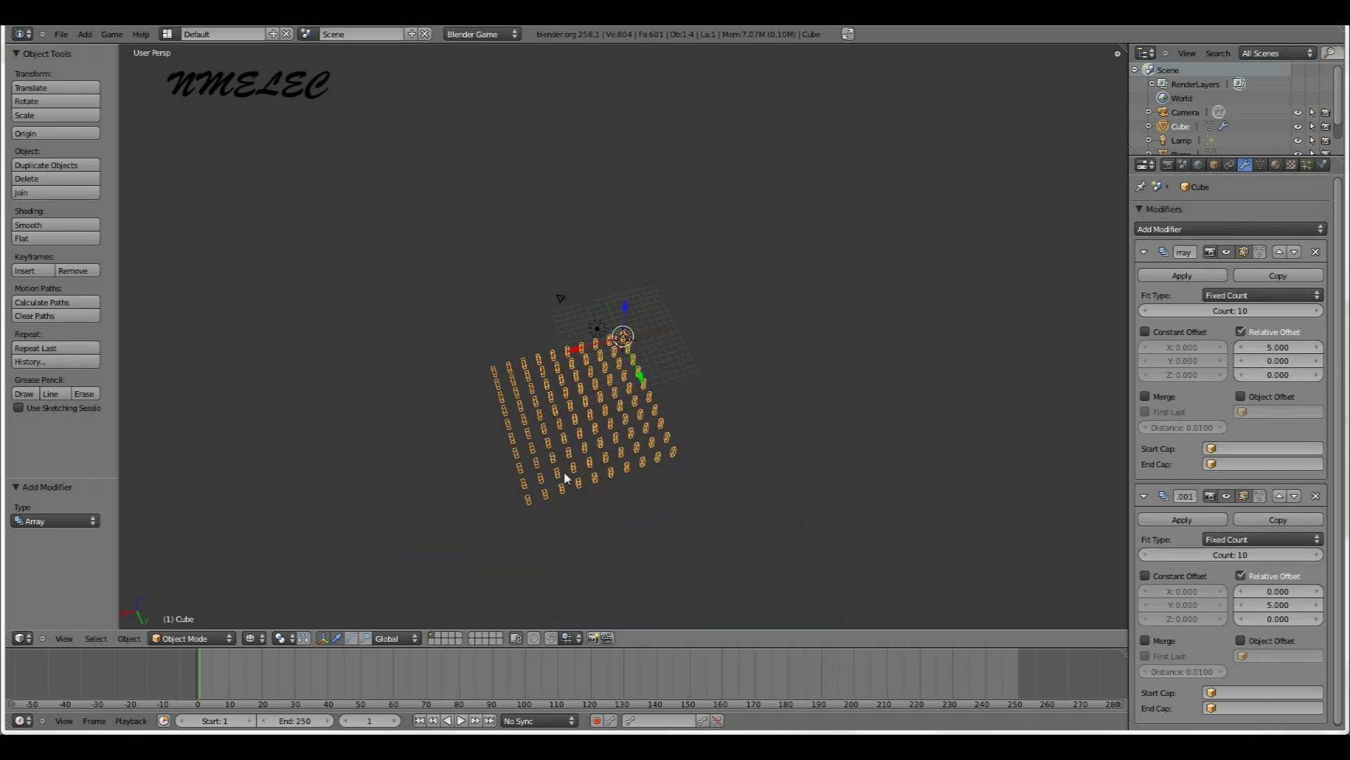
pyautogui.moveTo(563, 470); pyautogui.dragTo(566, 462, button='middle')
pyautogui.moveTo(485, 440); pyautogui.dragTo(476, 414, button='middle')
pyautogui.scroll(-3, 386, 436)
pyautogui.scroll(4, 503, 455)
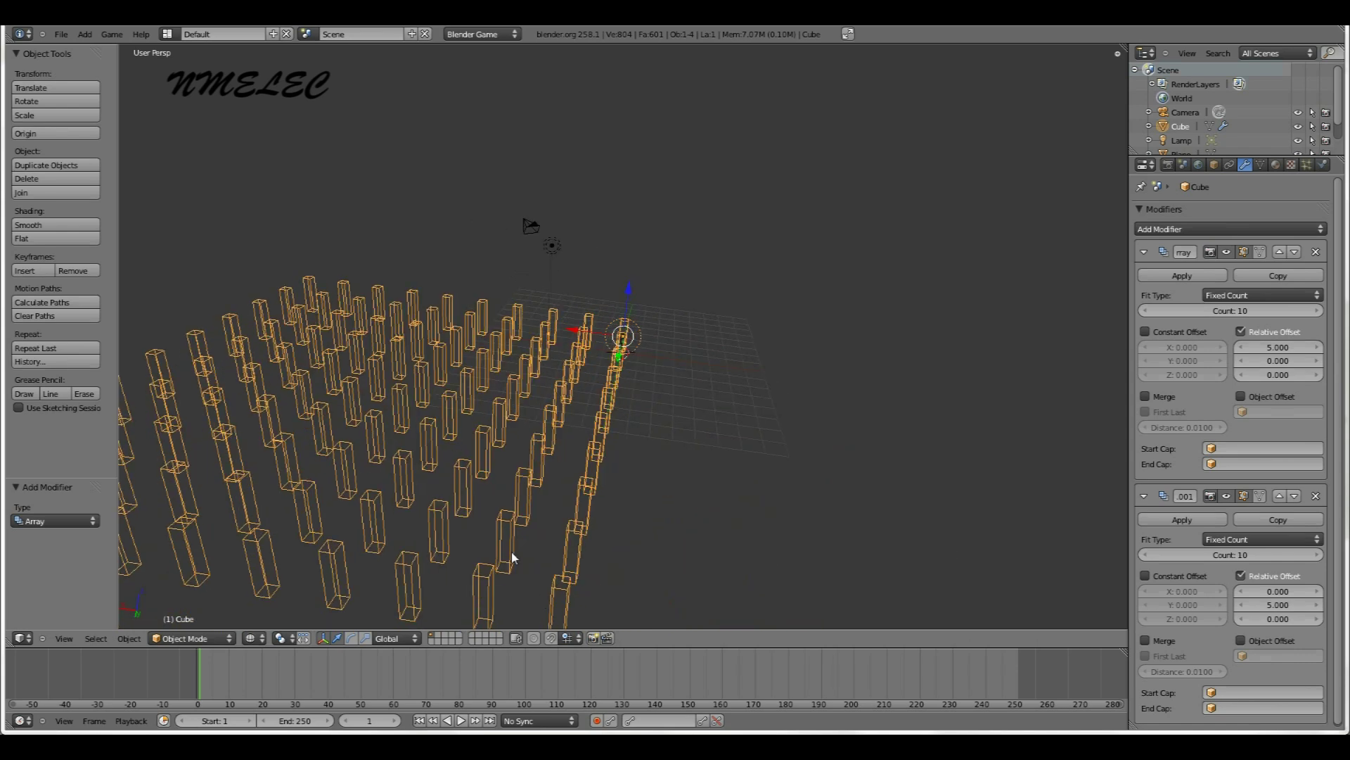
# Switch to front orthographic view and deselect all objects
pyautogui.moveTo(498, 549); pyautogui.dragTo(435, 488, button='middle')
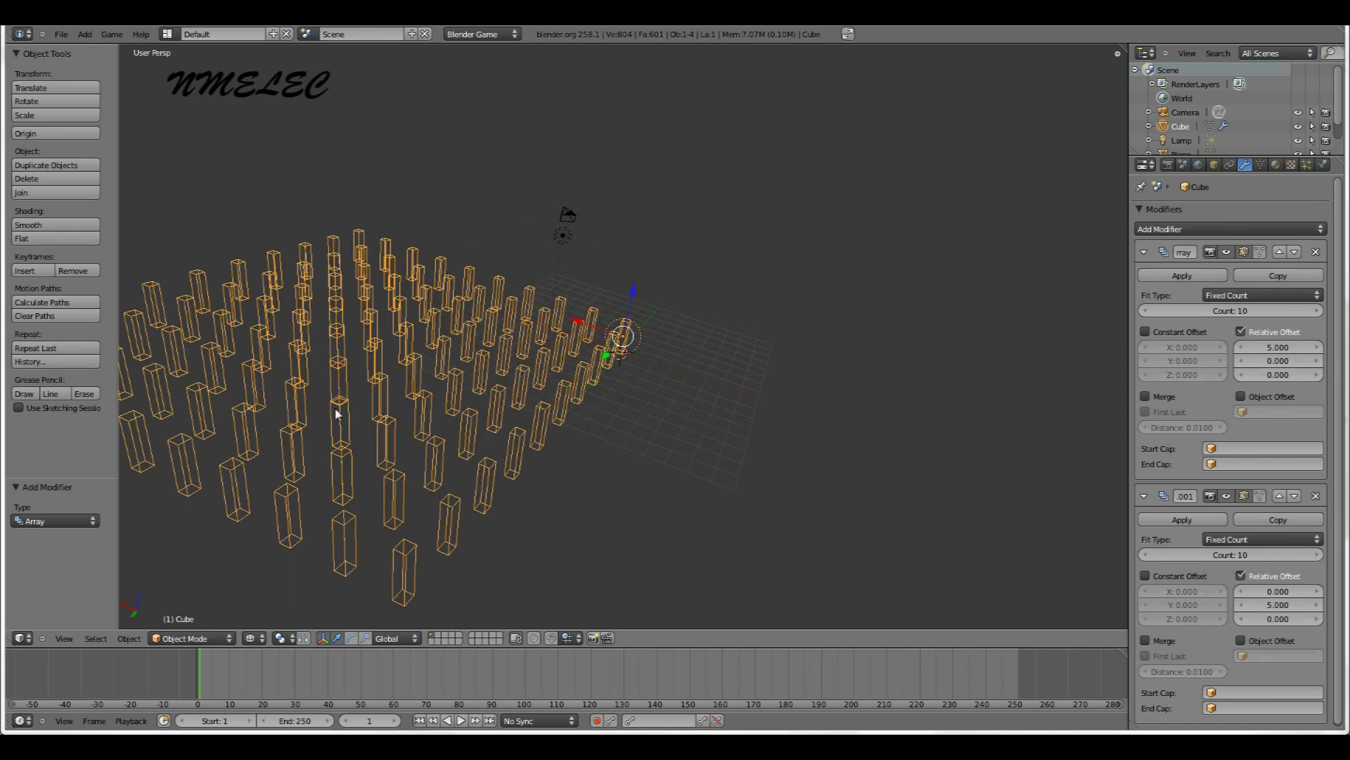
pyautogui.moveTo(336, 415); pyautogui.dragTo(205, 412, button='middle')
pyautogui.press('KP_1')
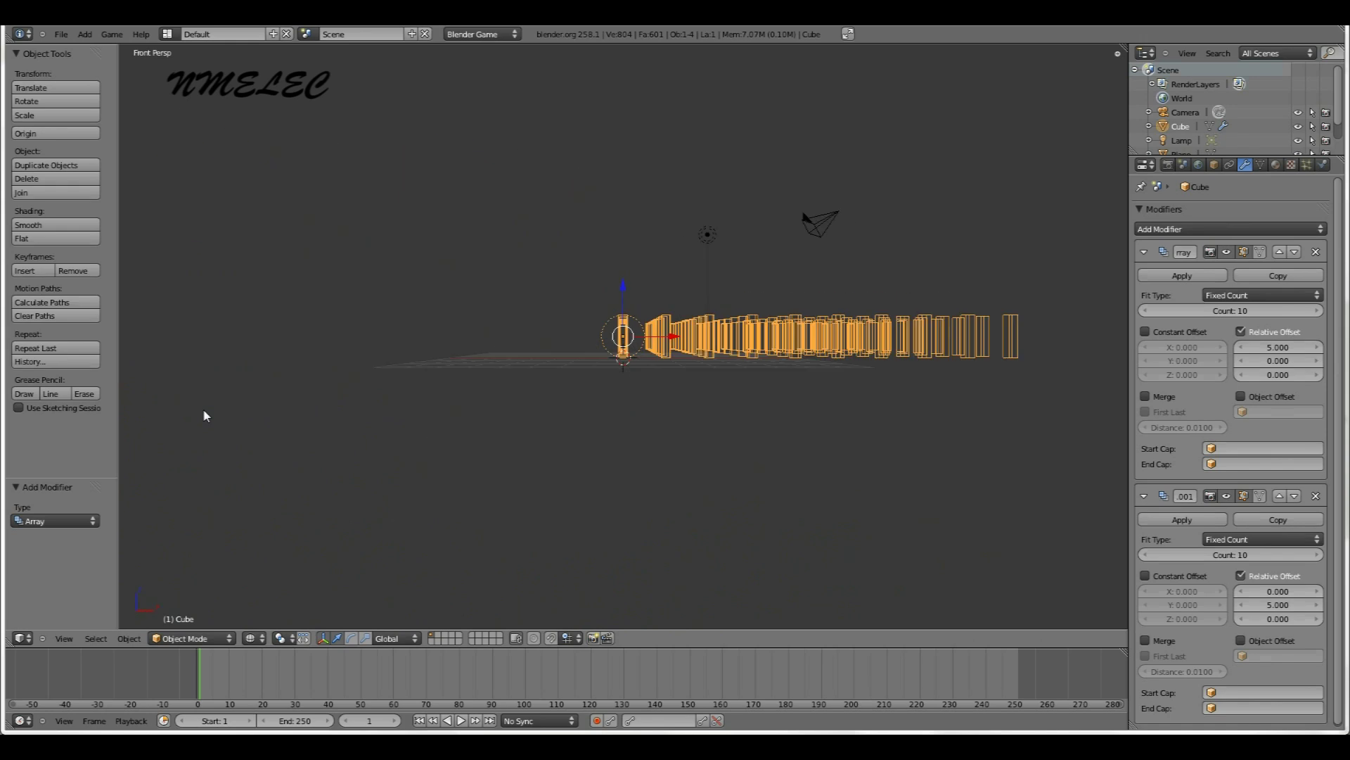
pyautogui.press('KP_5')
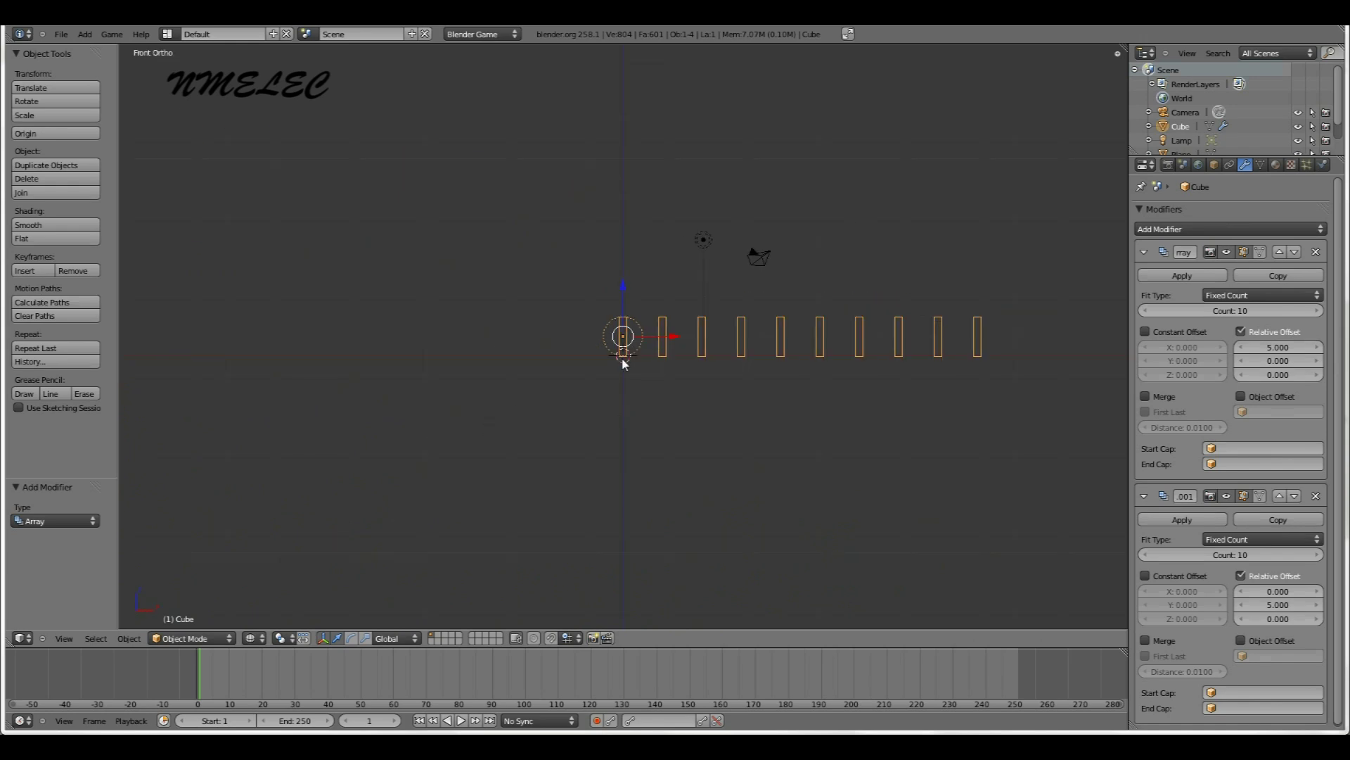
pyautogui.press('a')
pyautogui.scroll(4, 585, 363)
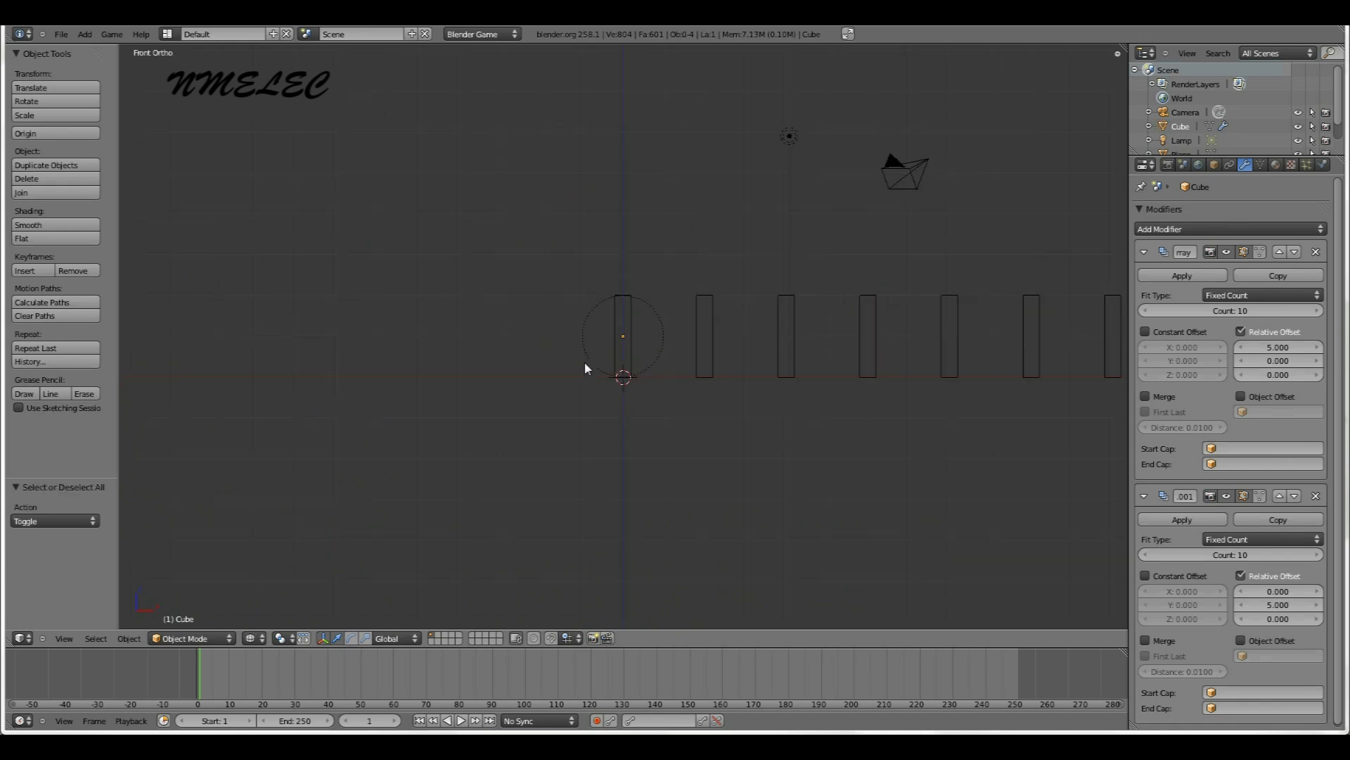
pyautogui.scroll(-1, 585, 363)
# Add a new cube and flatten it to 0.1 along Z into a thin slab
pyautogui.hotkey('shift', 'a')
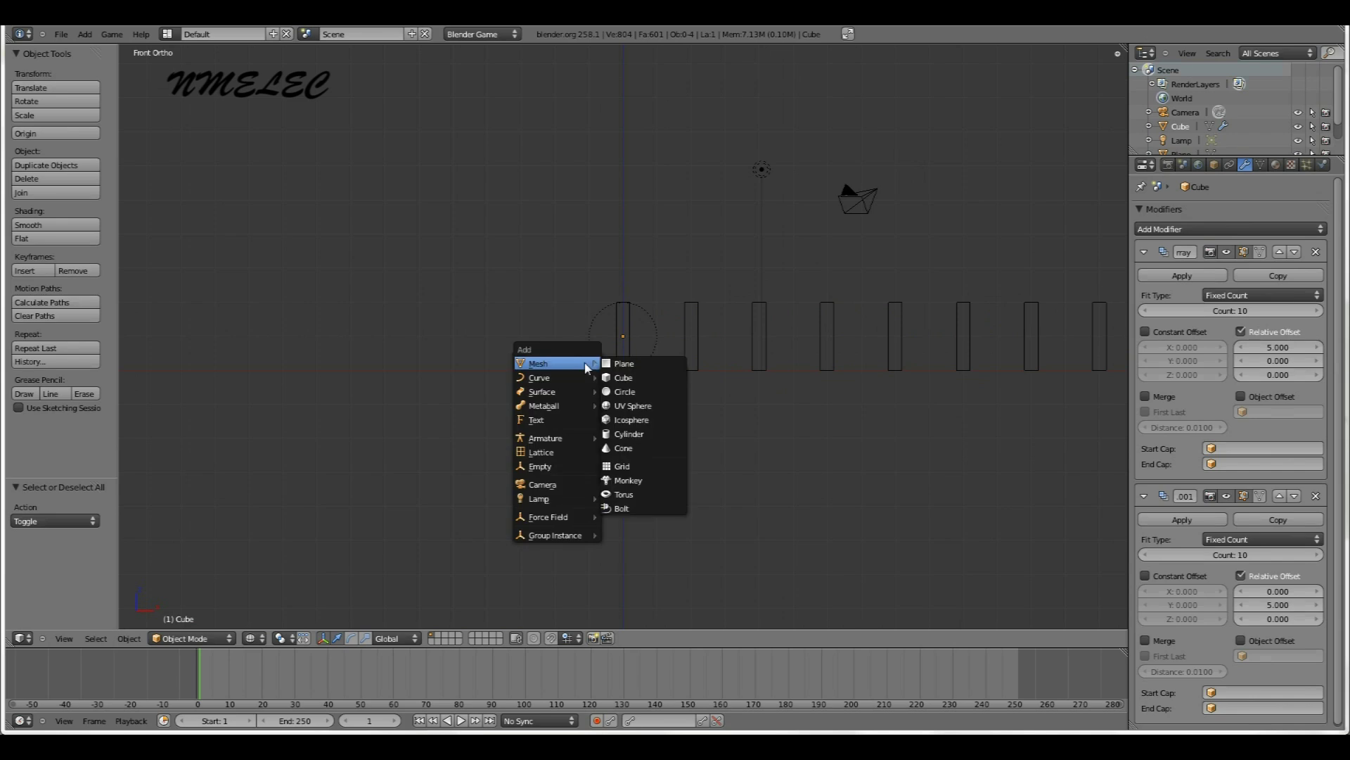
pyautogui.click(631, 377)
pyautogui.scroll(4, 625, 392)
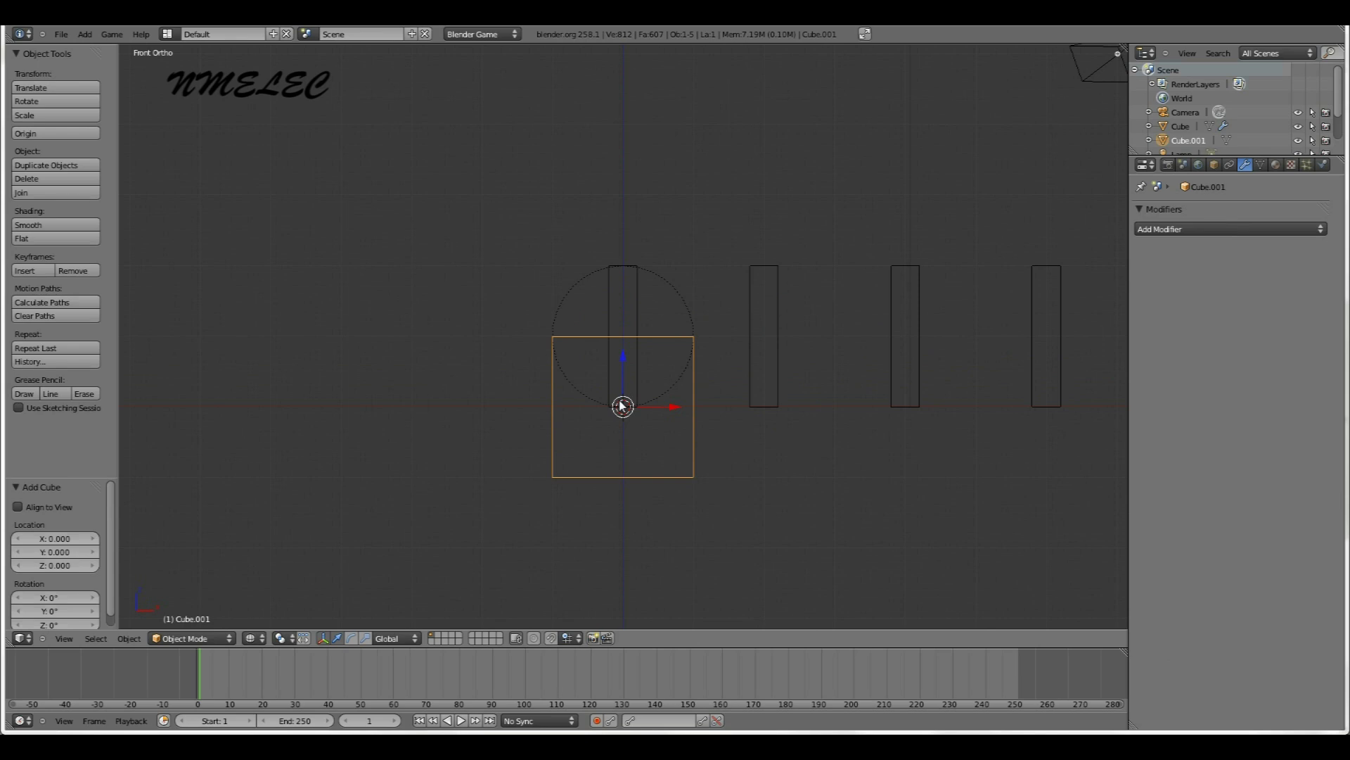
pyautogui.press('s')
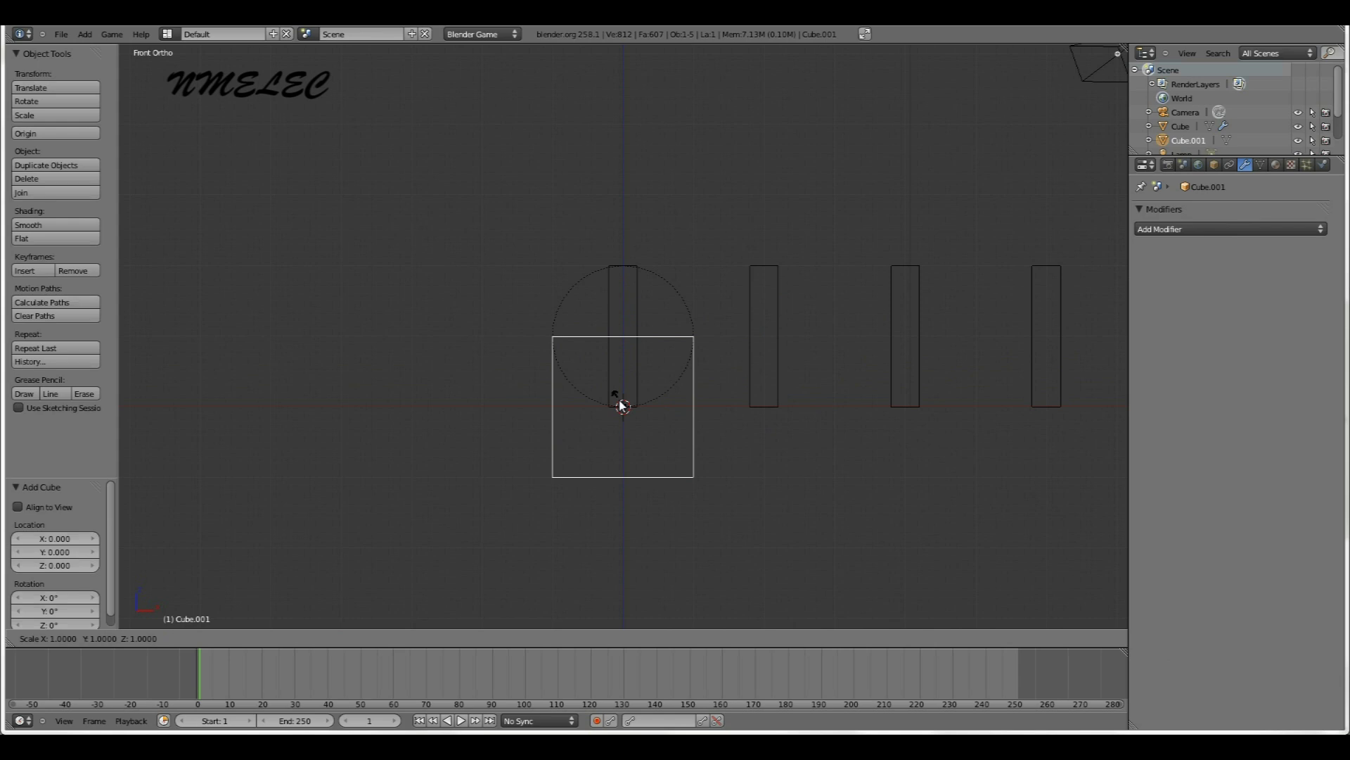
pyautogui.press('z')
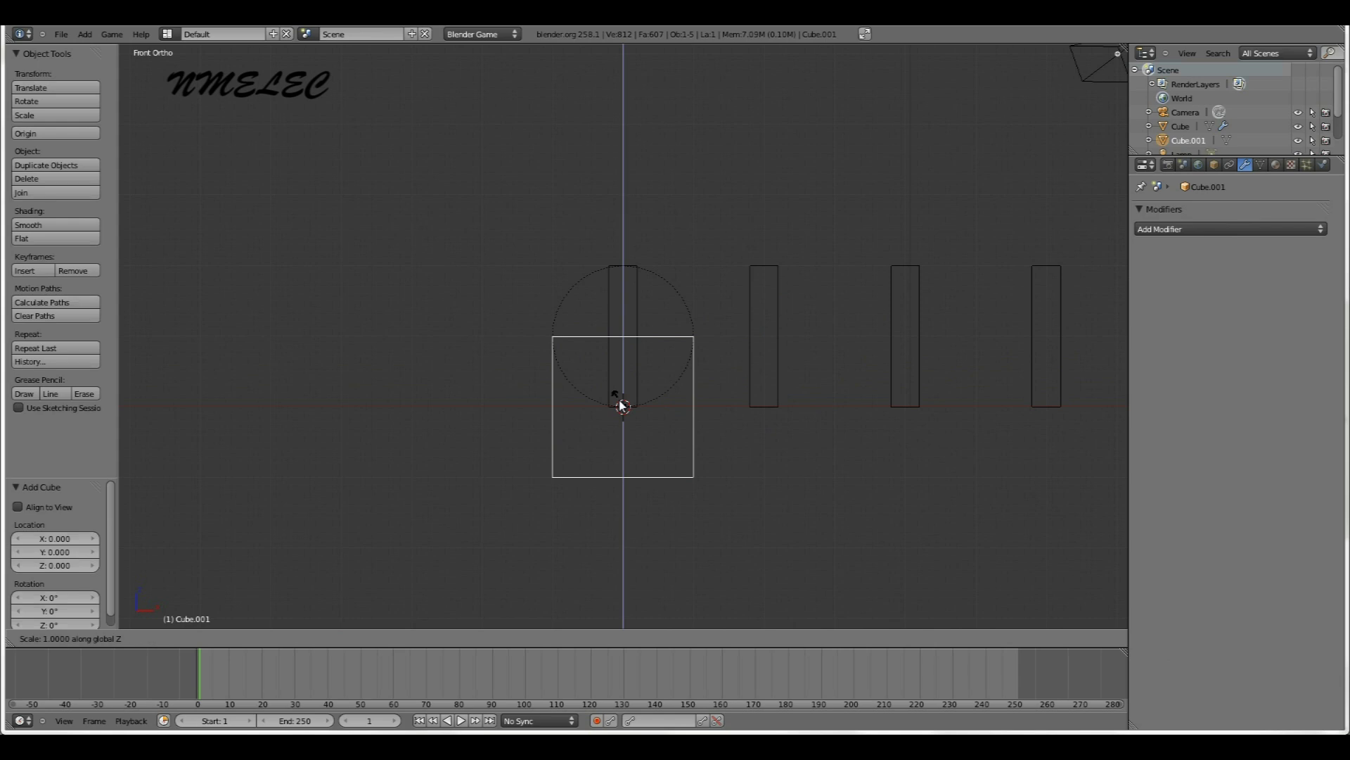
pyautogui.write('0.1')
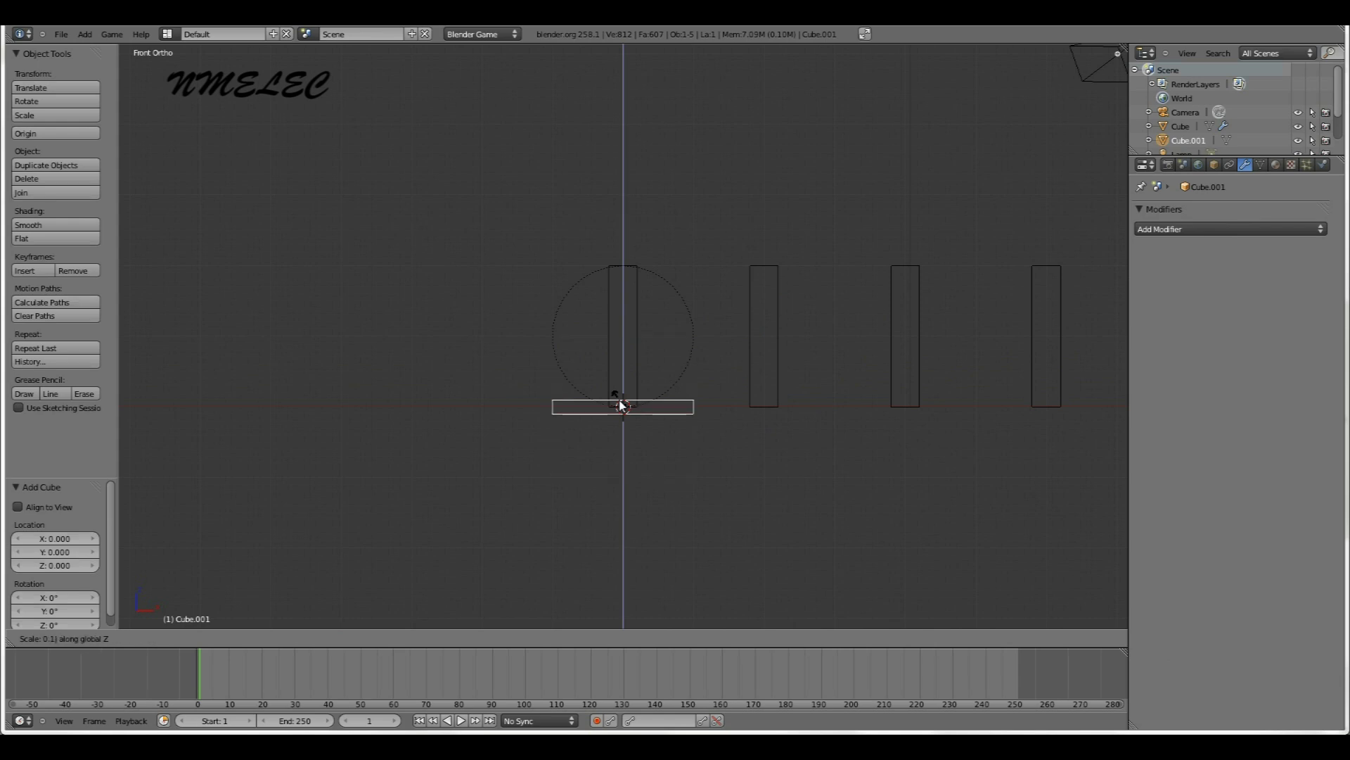
pyautogui.press('Return')
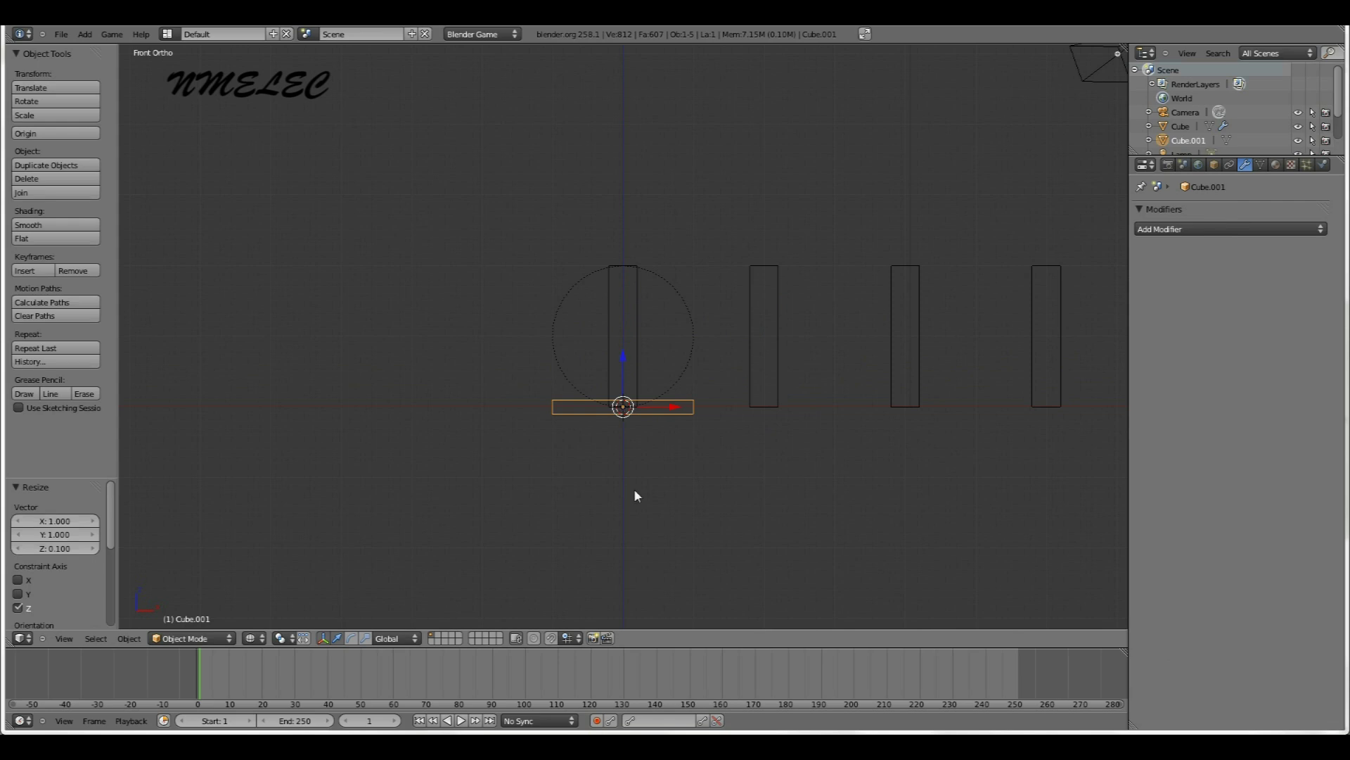
pyautogui.scroll(6, 636, 493)
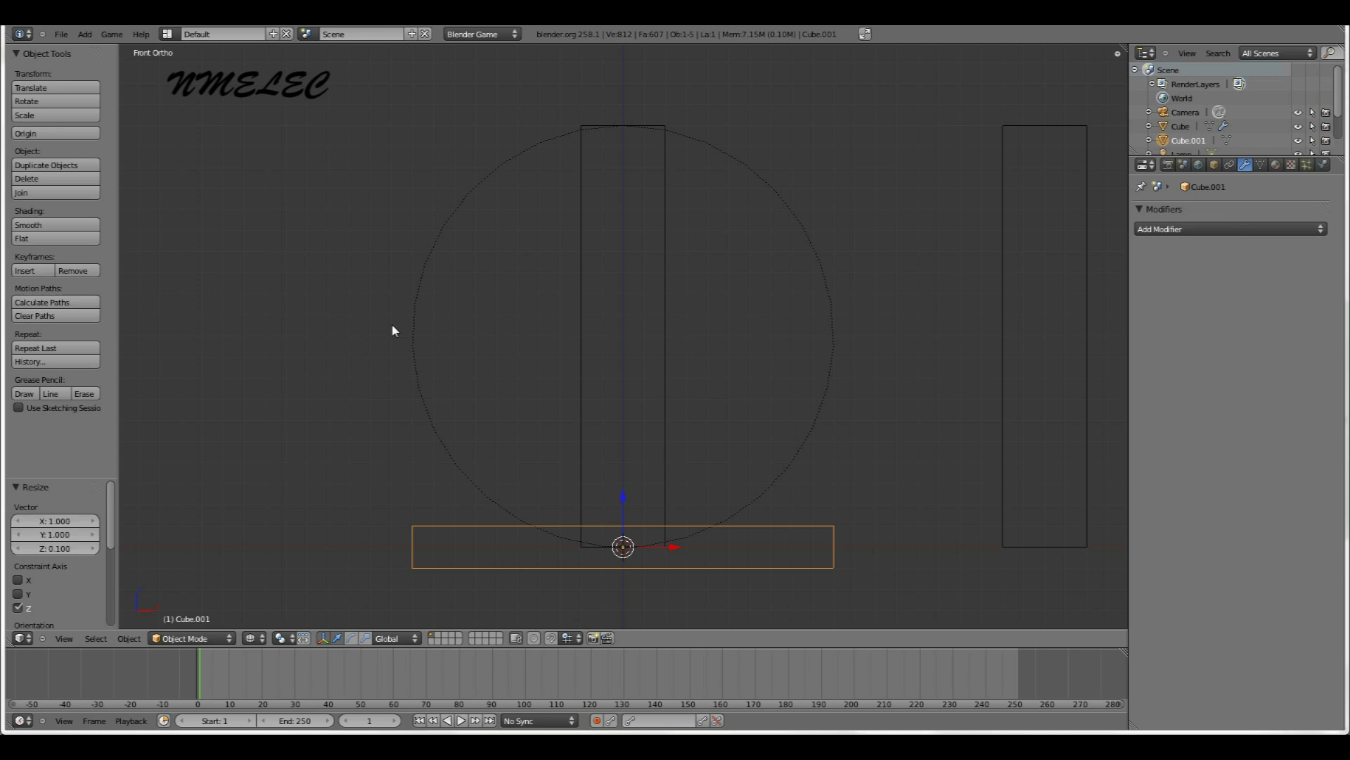
pyautogui.scroll(-2, 639, 516)
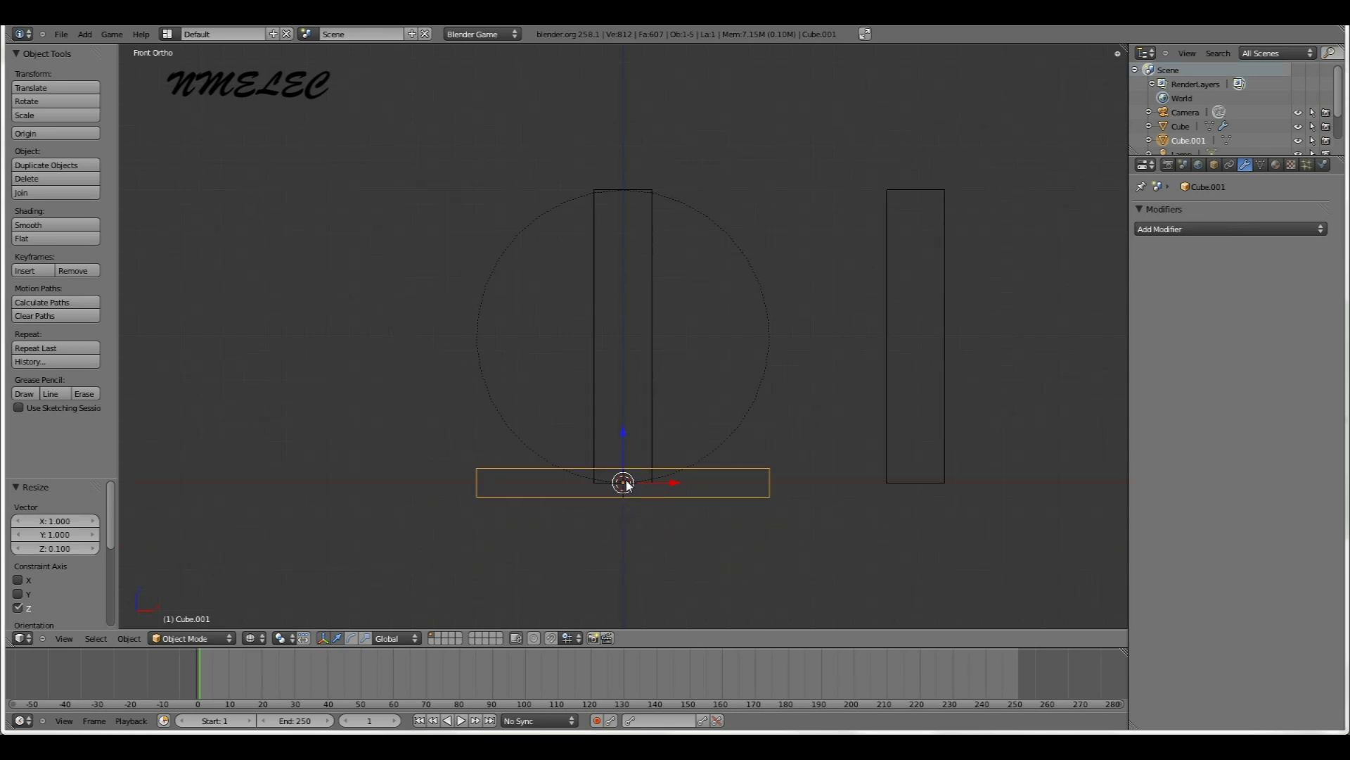
# Raise the flat slab 2 units along Z to the top of the posts
pyautogui.moveTo(624, 457); pyautogui.dragTo(647, 145)
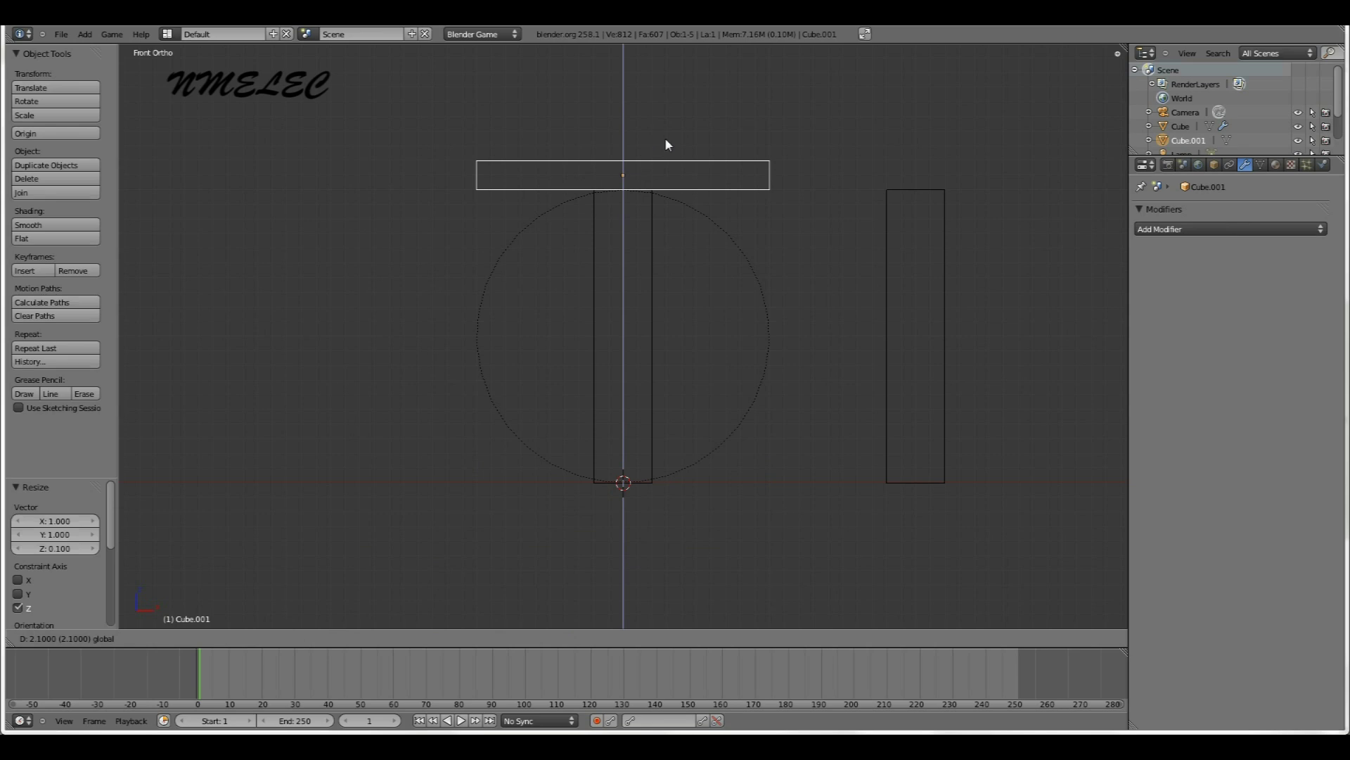
pyautogui.click(666, 142)
pyautogui.scroll(6, 709, 190)
pyautogui.scroll(-1, 708, 176)
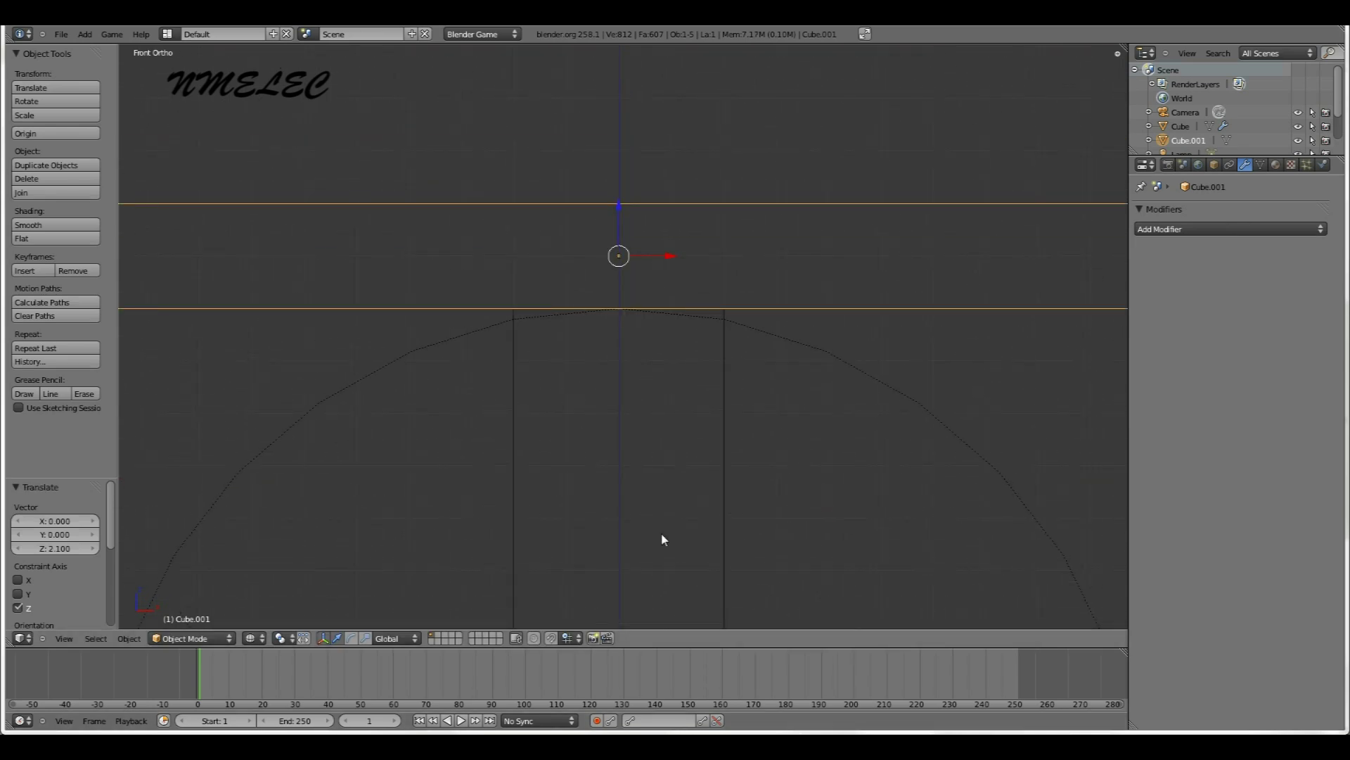
pyautogui.scroll(4, 627, 398)
pyautogui.scroll(-4, 627, 392)
pyautogui.scroll(-6, 626, 385)
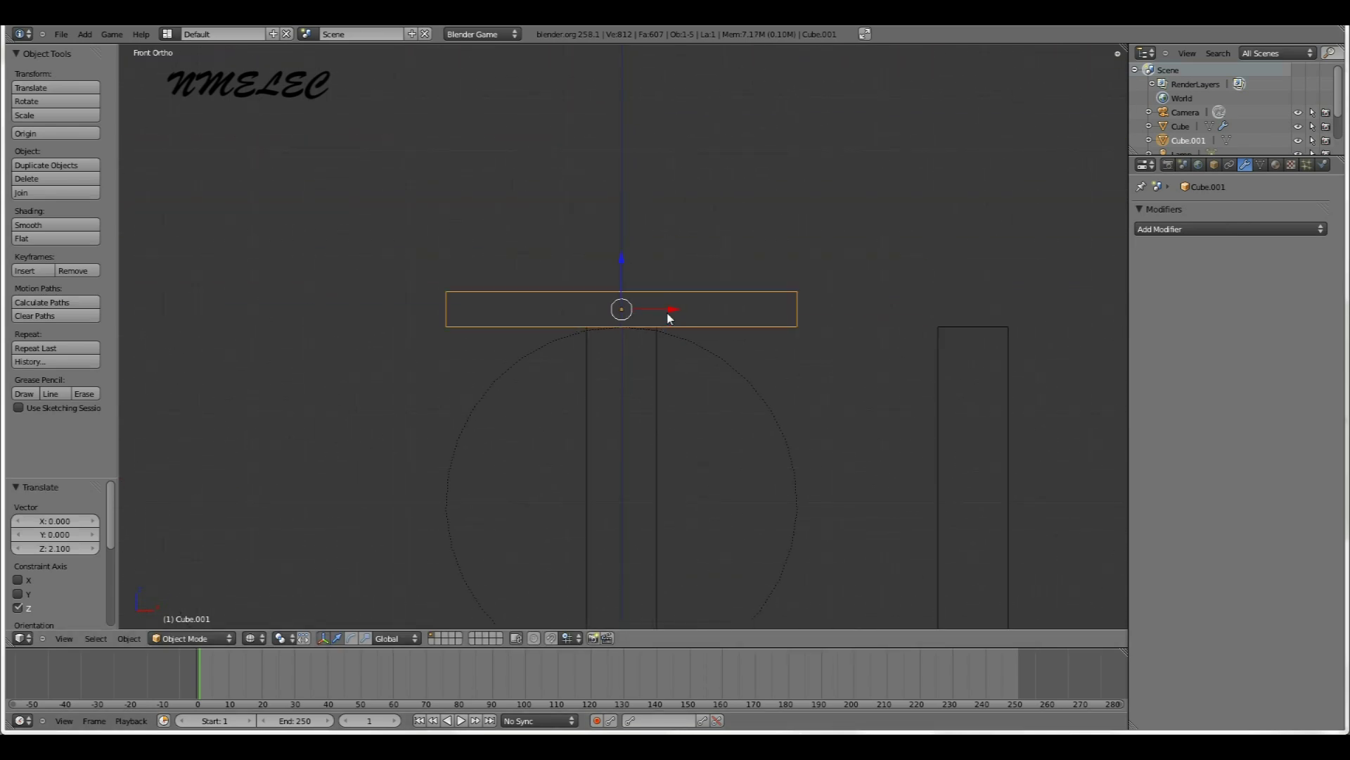
# Slide the slab right along X so it rests across the first two posts
pyautogui.moveTo(668, 318); pyautogui.dragTo(844, 310)
pyautogui.scroll(6, 636, 345)
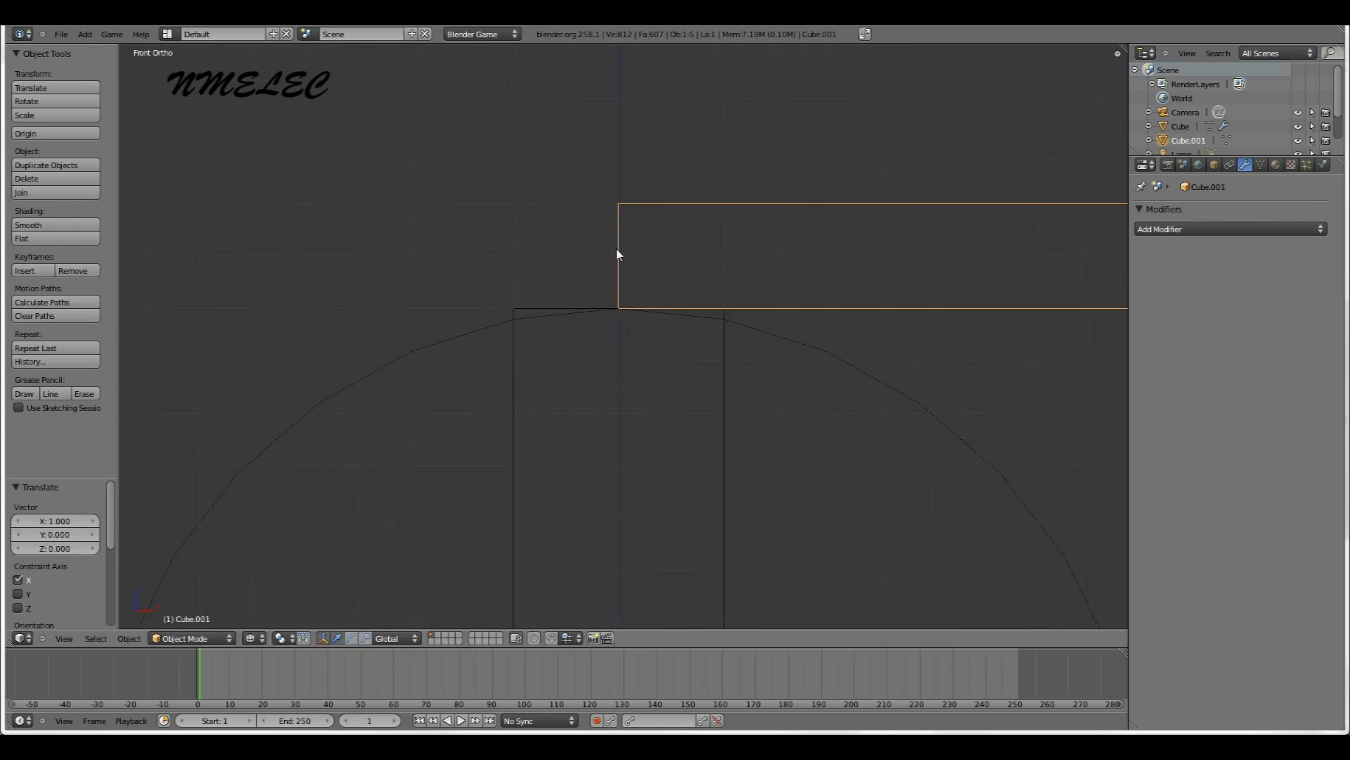
pyautogui.scroll(6, 618, 255)
pyautogui.scroll(-8, 642, 256)
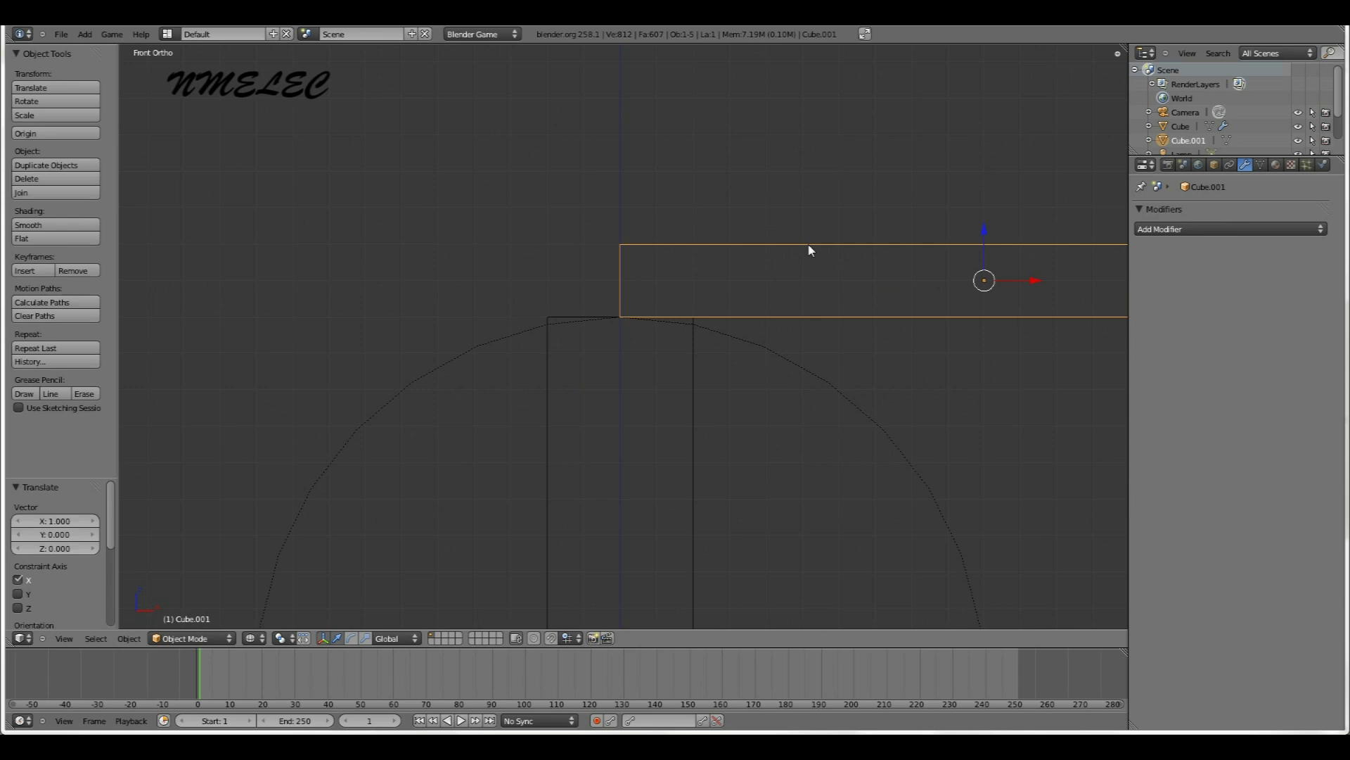
pyautogui.moveTo(1033, 286)
pyautogui.mouseDown()
pyautogui.moveTo(851, 293)
pyautogui.moveTo(1028, 281)
pyautogui.mouseUp()
pyautogui.scroll(6, 494, 307)
pyautogui.scroll(5, 598, 234)
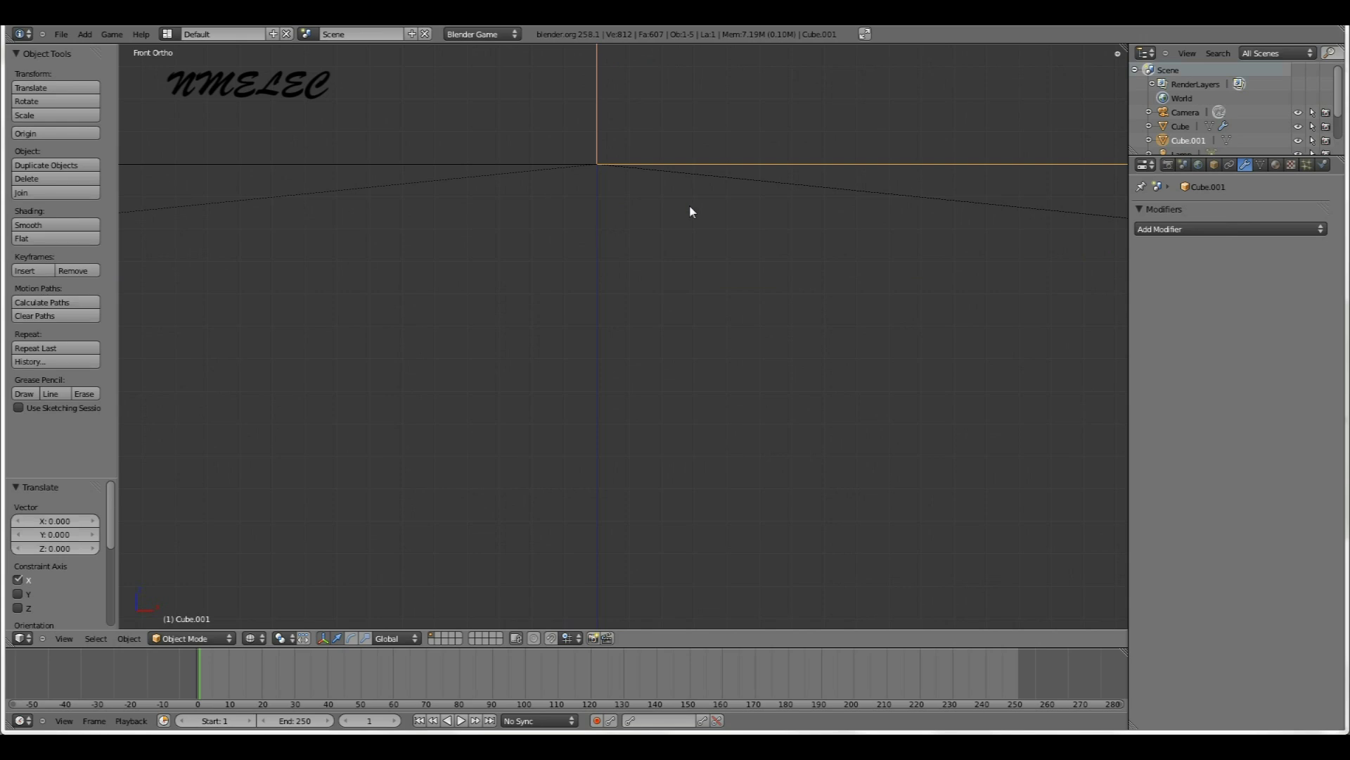
pyautogui.keyDown('shift'); pyautogui.moveTo(690, 211); pyautogui.dragTo(661, 362, button='middle'); pyautogui.keyUp('shift')
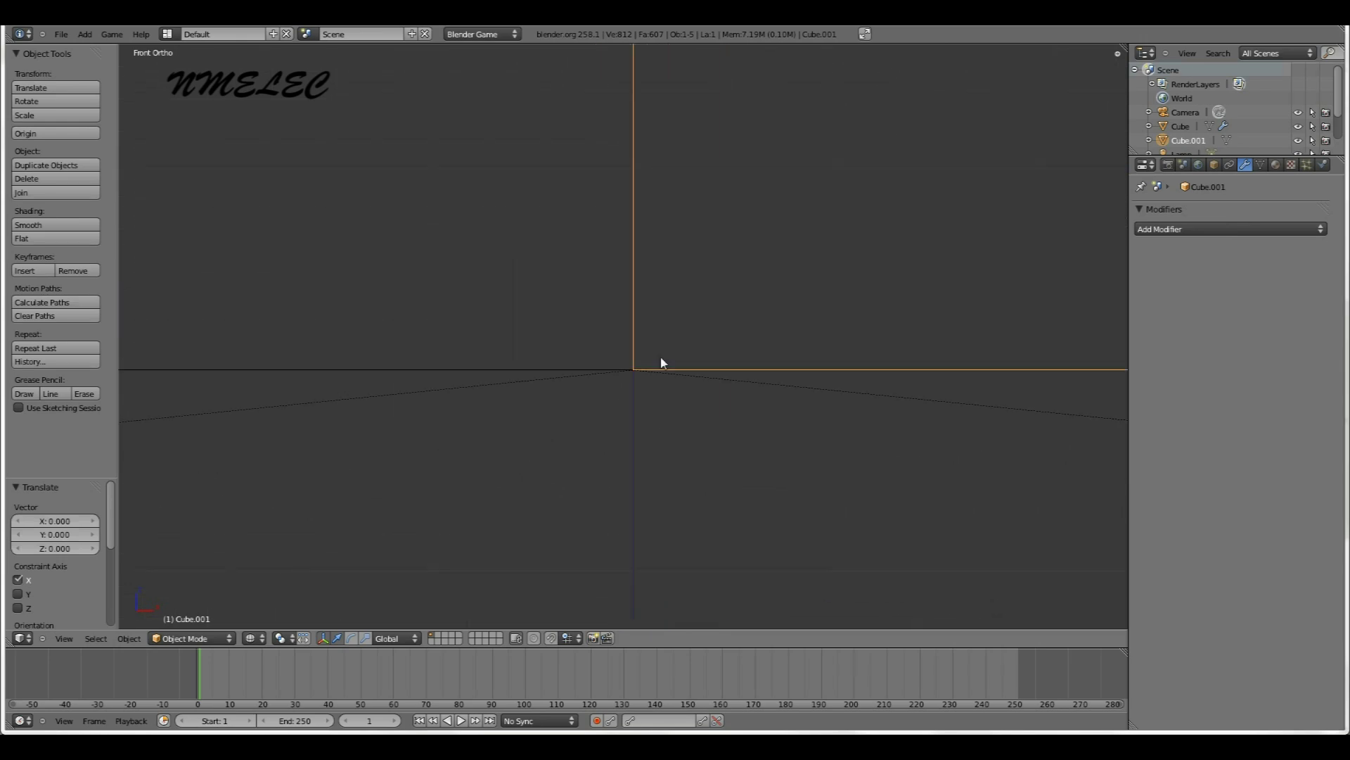
pyautogui.scroll(-12, 642, 367)
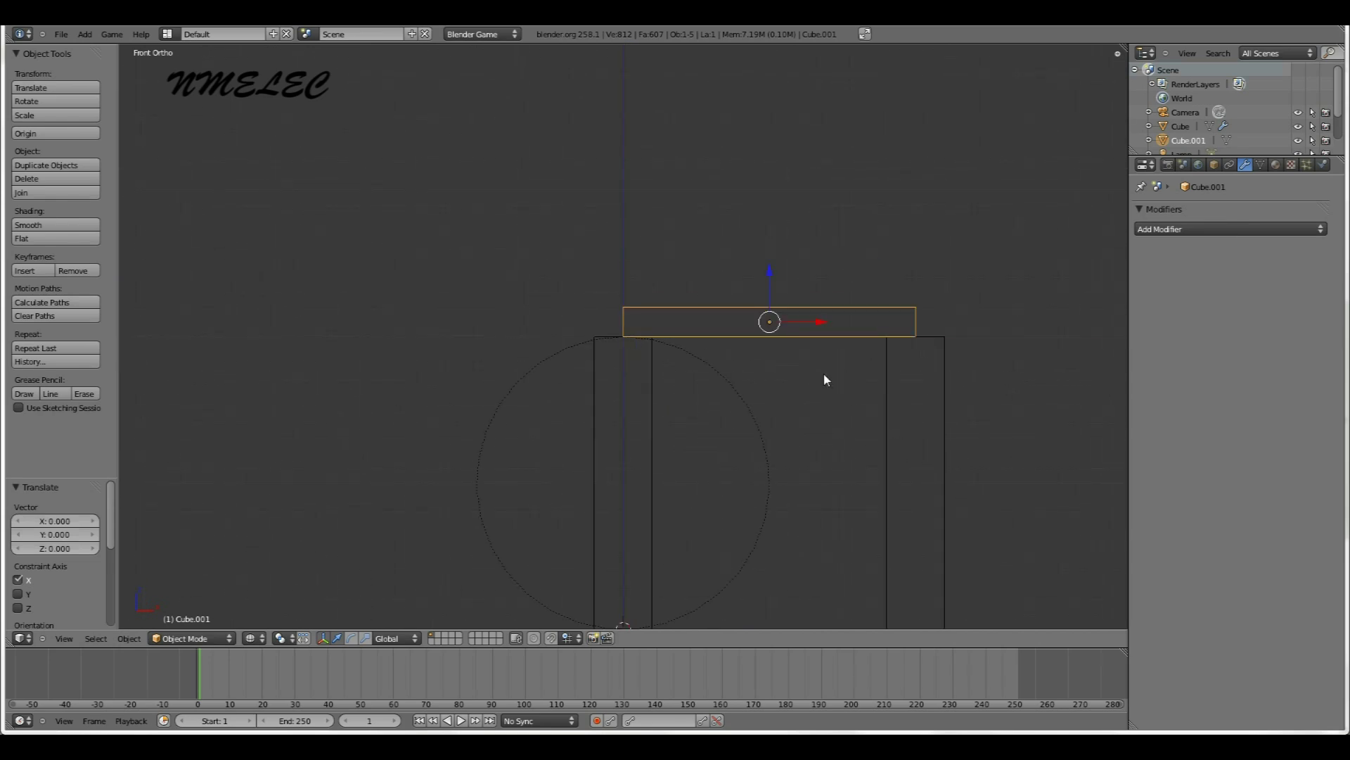
pyautogui.scroll(-7, 529, 357)
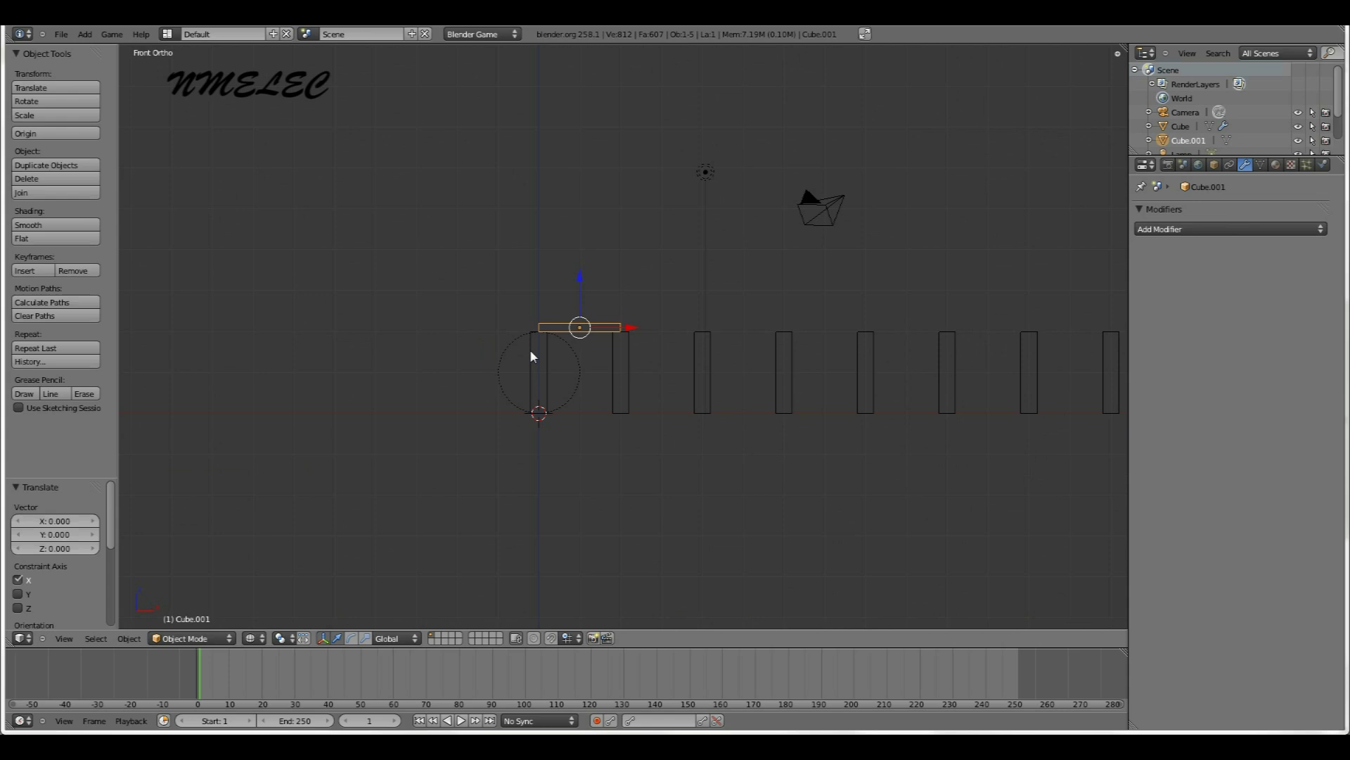
pyautogui.moveTo(530, 355); pyautogui.dragTo(737, 560, button='middle')
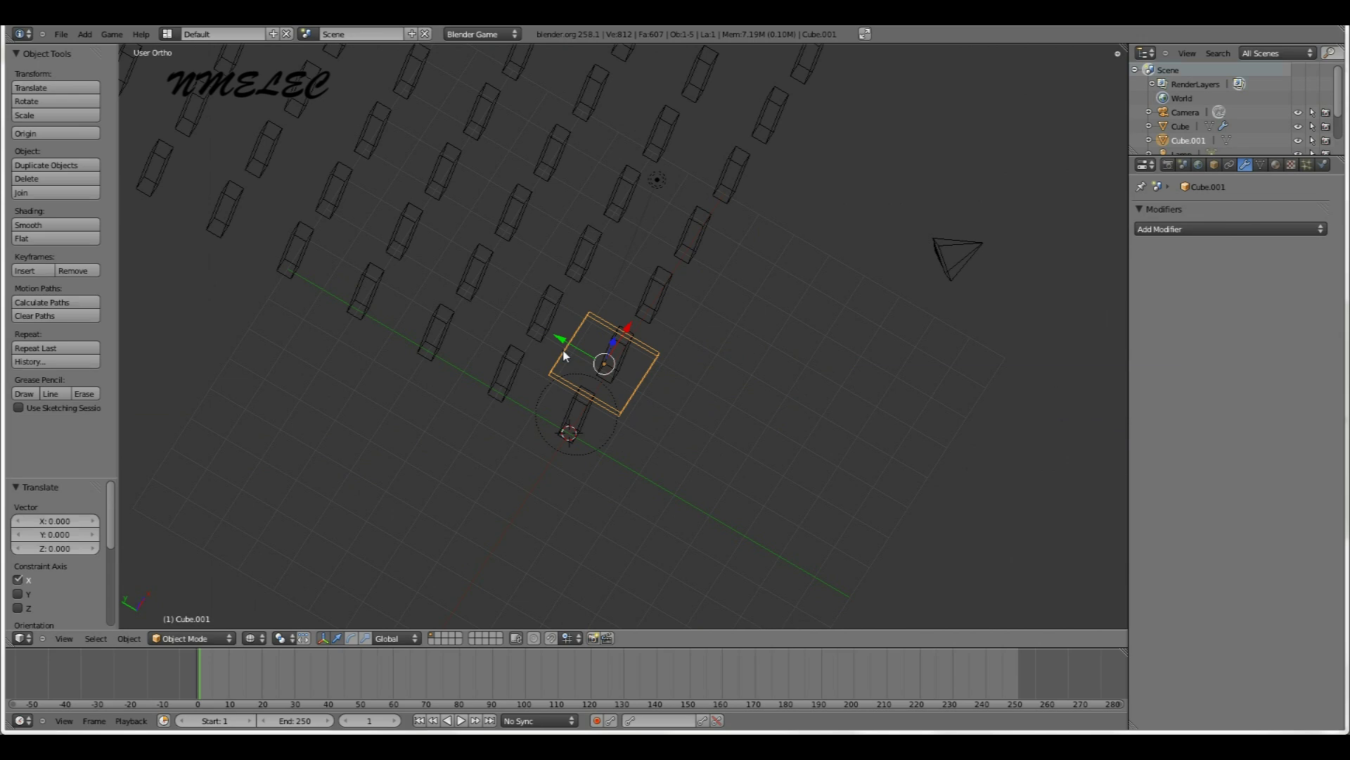
# In top view, shift Cube.001 1 unit along Y so its corners rest on the first four posts
pyautogui.press('KP_7')
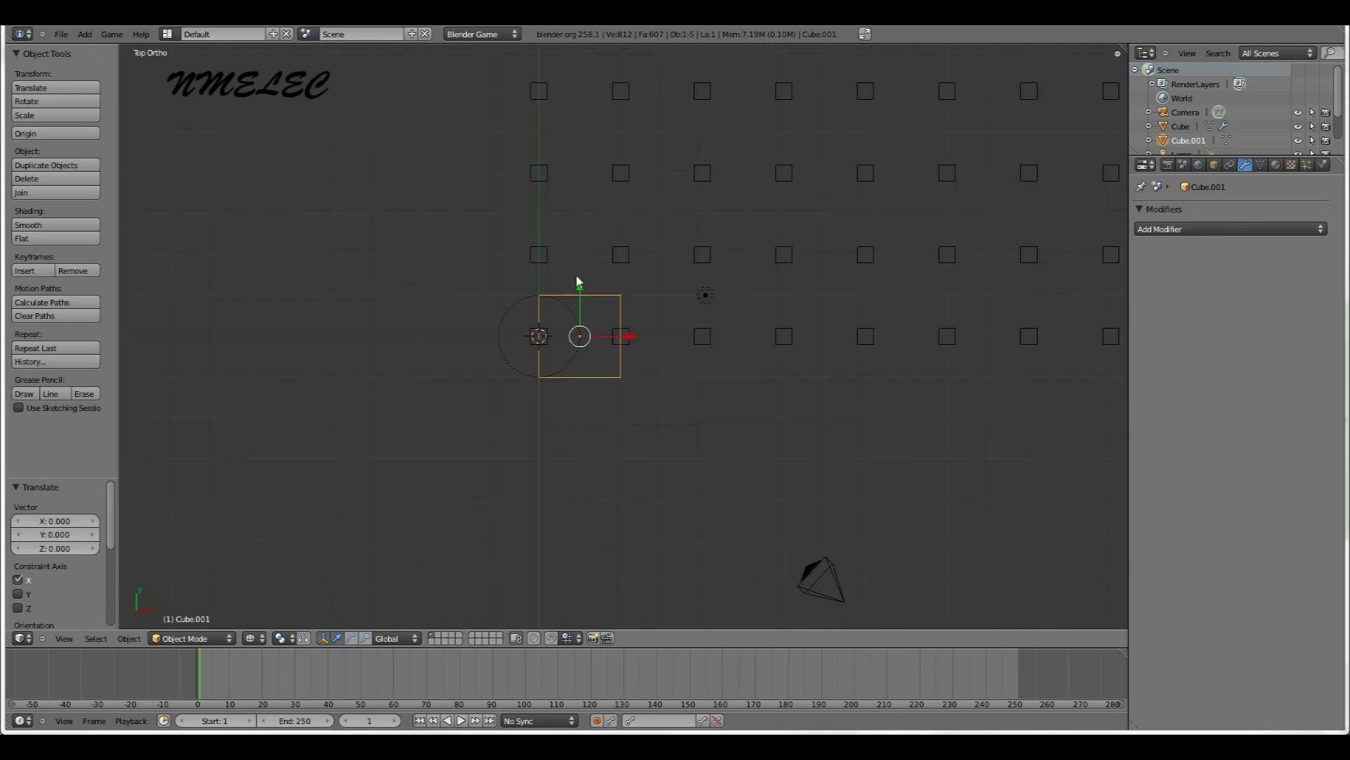
pyautogui.scroll(2, 578, 279)
pyautogui.scroll(3, 576, 280)
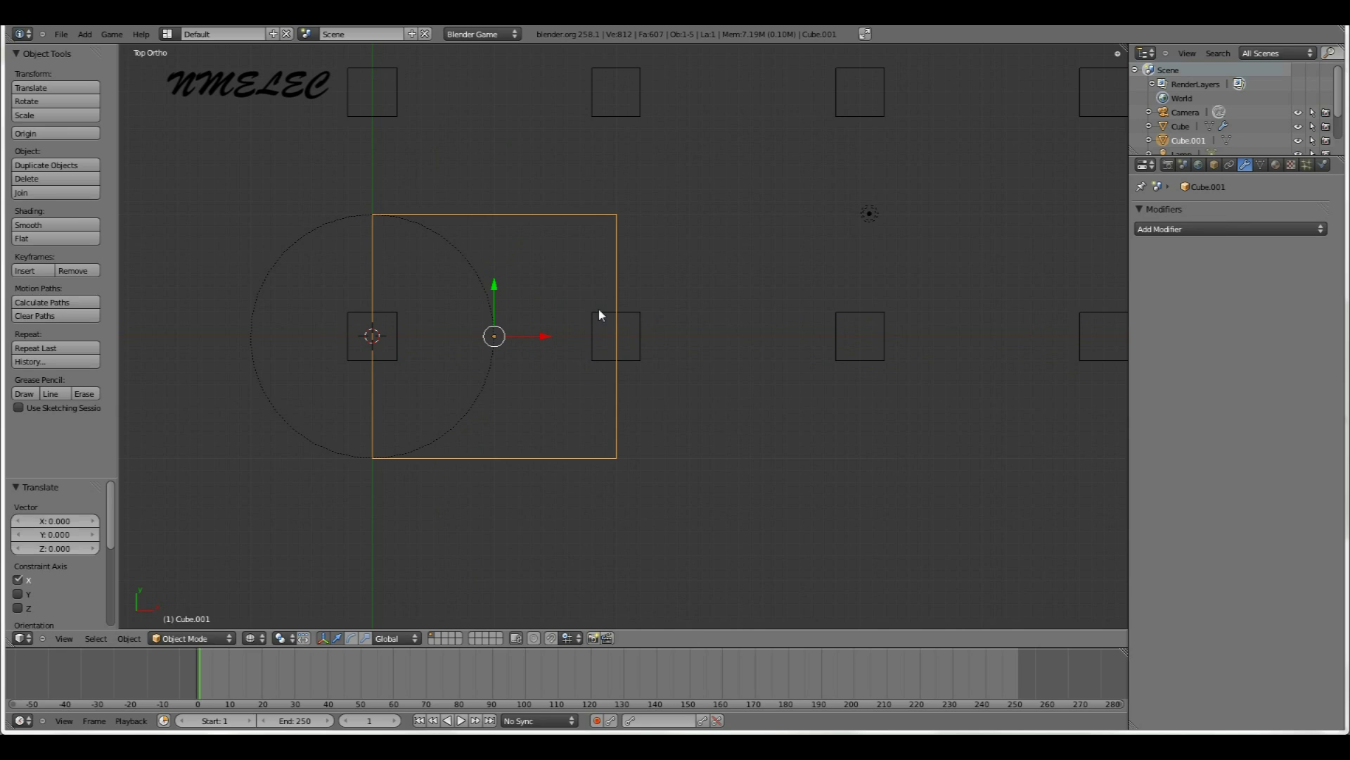
pyautogui.scroll(-1, 432, 341)
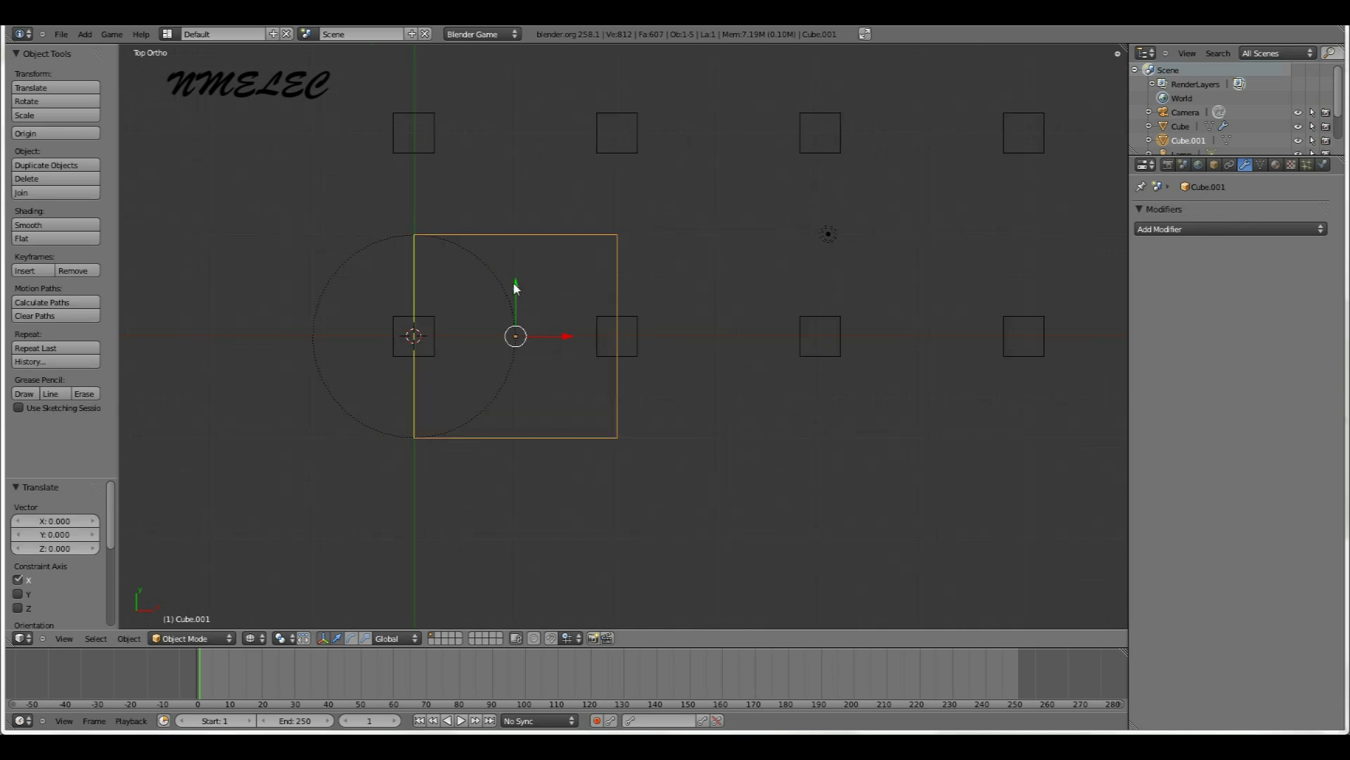
pyautogui.moveTo(518, 286); pyautogui.dragTo(499, 185)
pyautogui.scroll(-2, 496, 211)
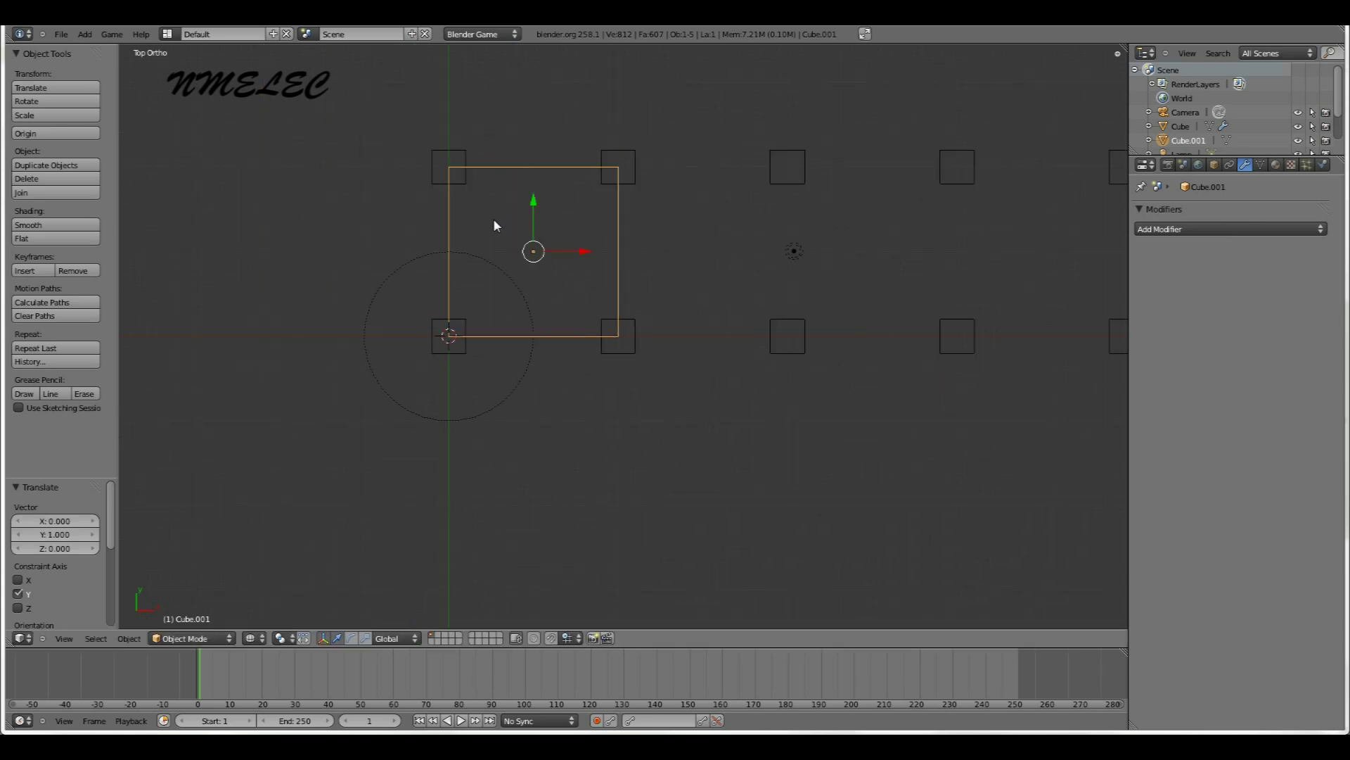
pyautogui.scroll(5, 496, 218)
pyautogui.scroll(4, 495, 224)
pyautogui.scroll(-12, 493, 228)
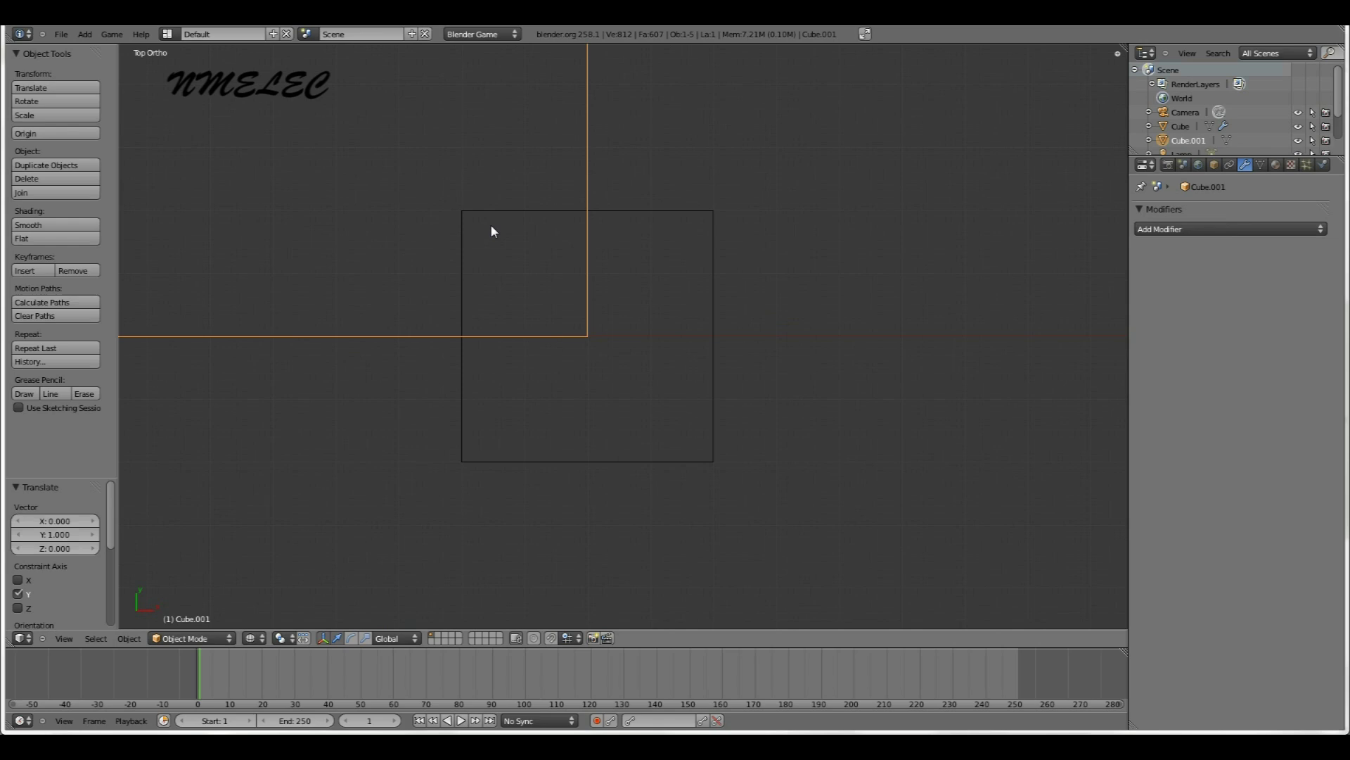
pyautogui.scroll(-2, 491, 233)
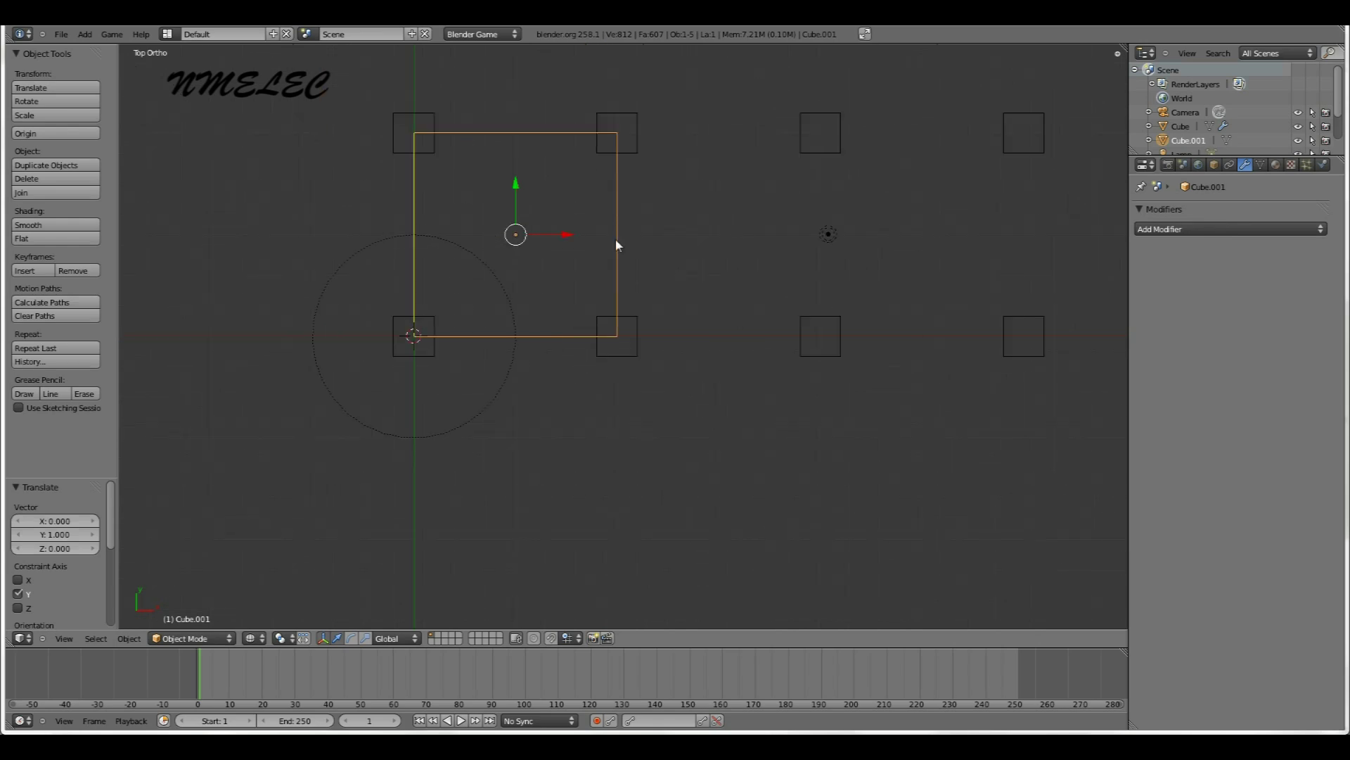
pyautogui.scroll(-4, 878, 307)
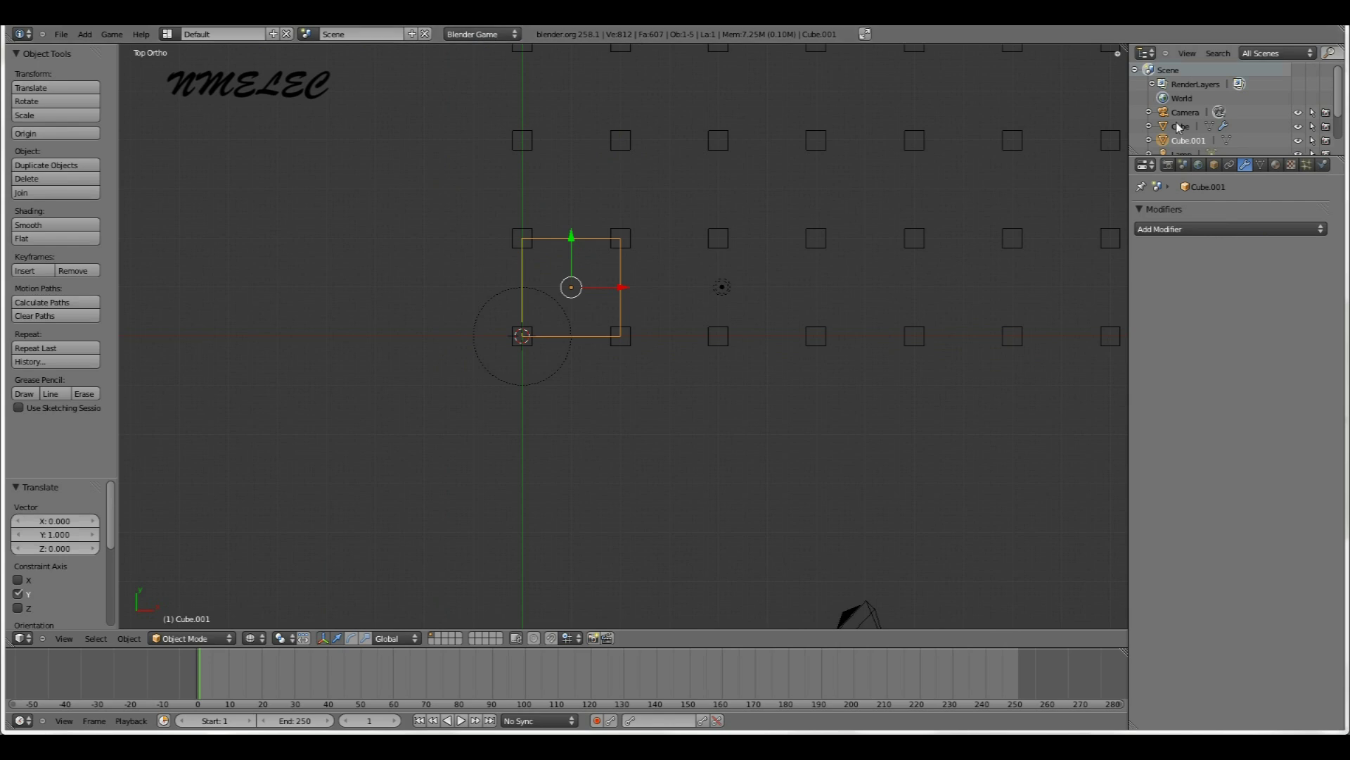
# Give Cube.001 Rigid Body physics with Box collision bounds enabled
pyautogui.click(1323, 164)
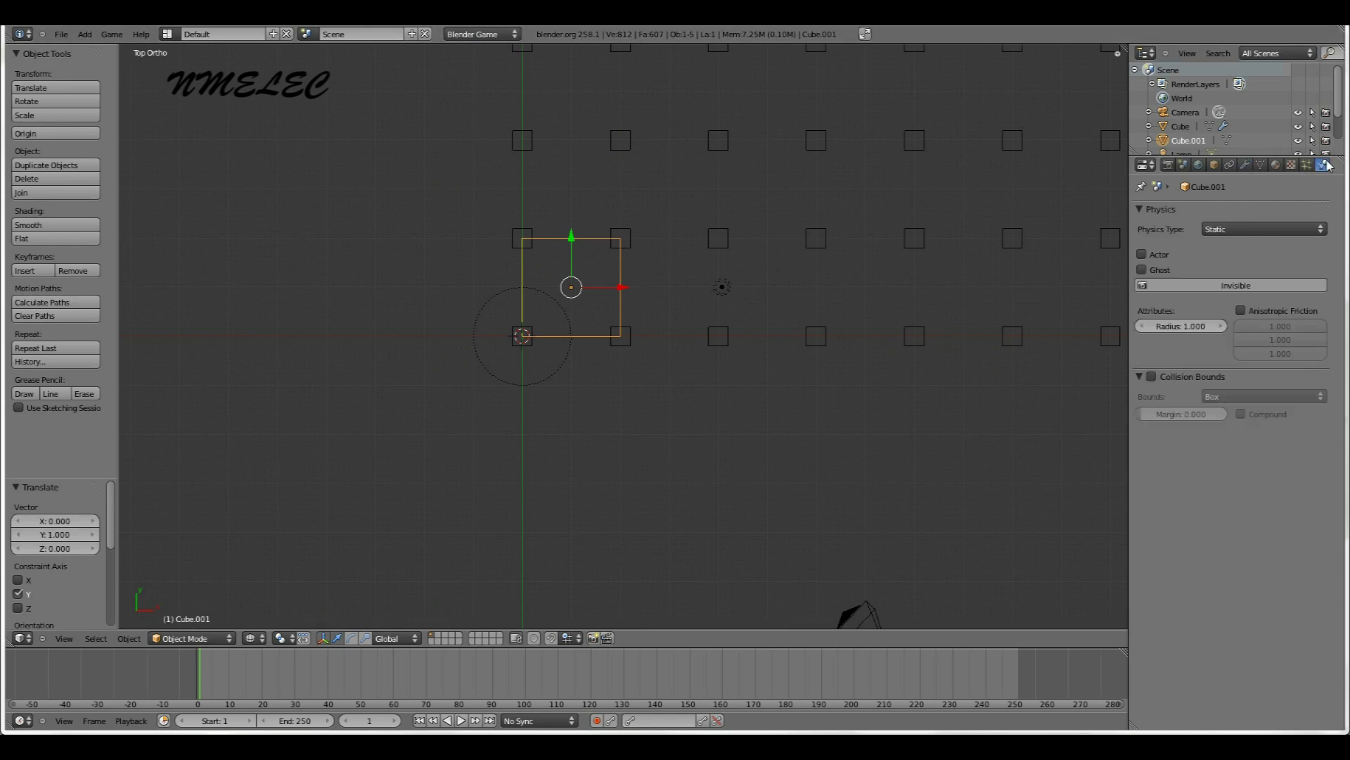
pyautogui.click(1250, 232)
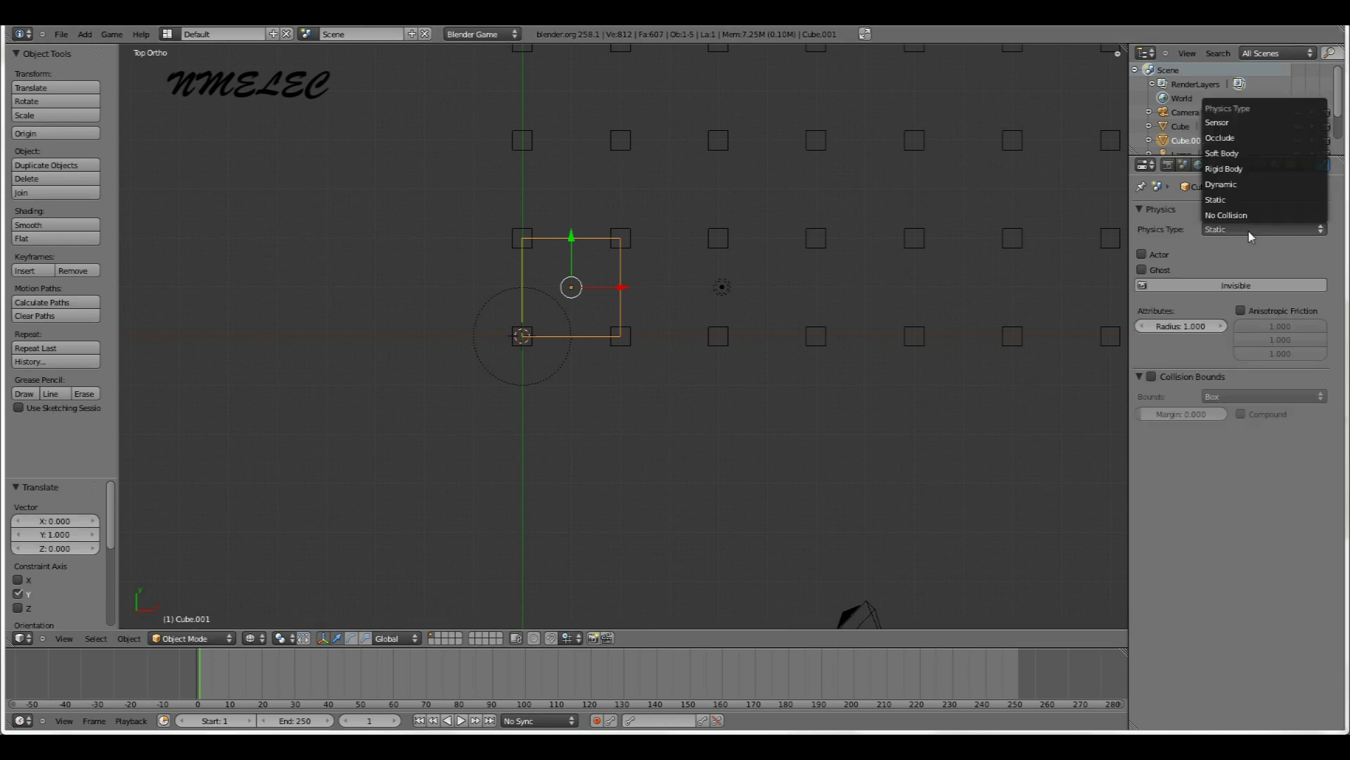
pyautogui.click(1251, 171)
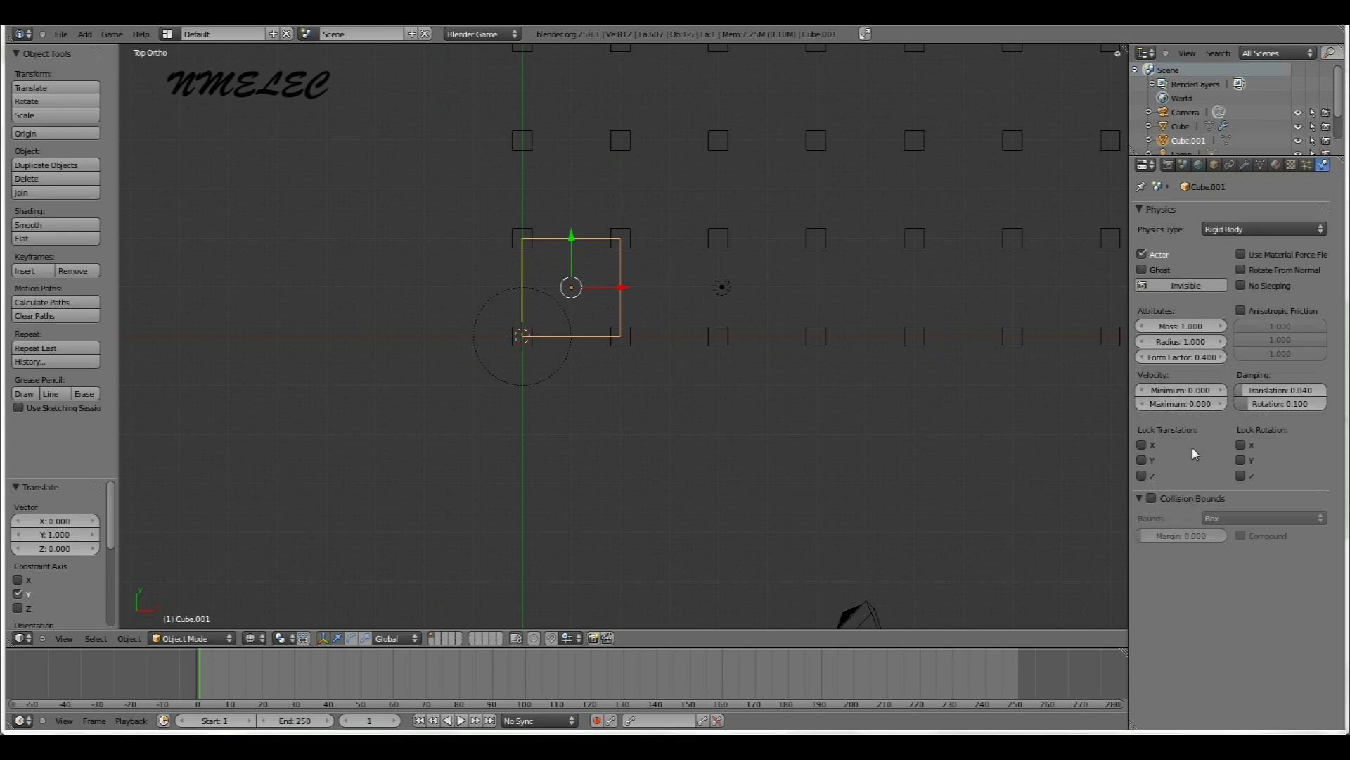
pyautogui.click(1155, 497)
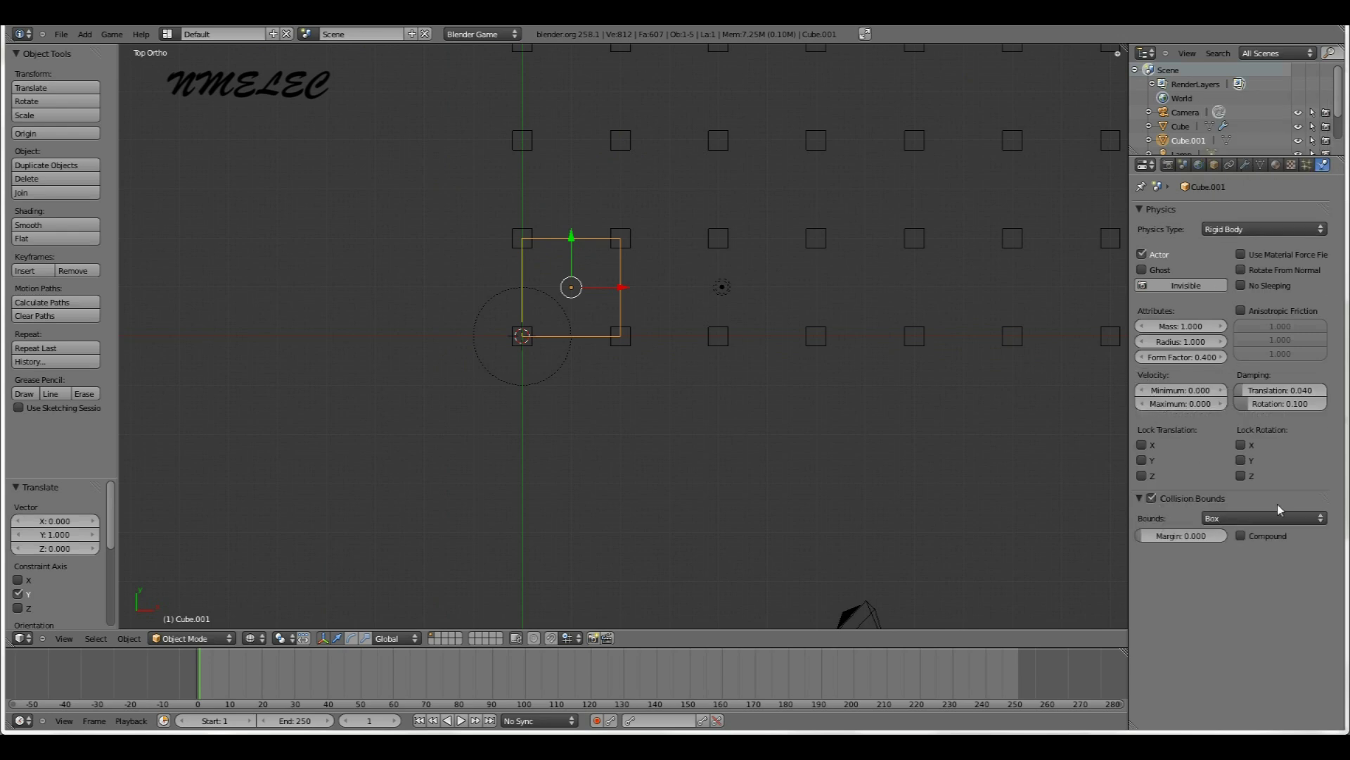
pyautogui.moveTo(732, 287); pyautogui.dragTo(699, 266, button='middle')
# Add an Array modifier to the slab with a count of 9 along X
pyautogui.press('KP_7')
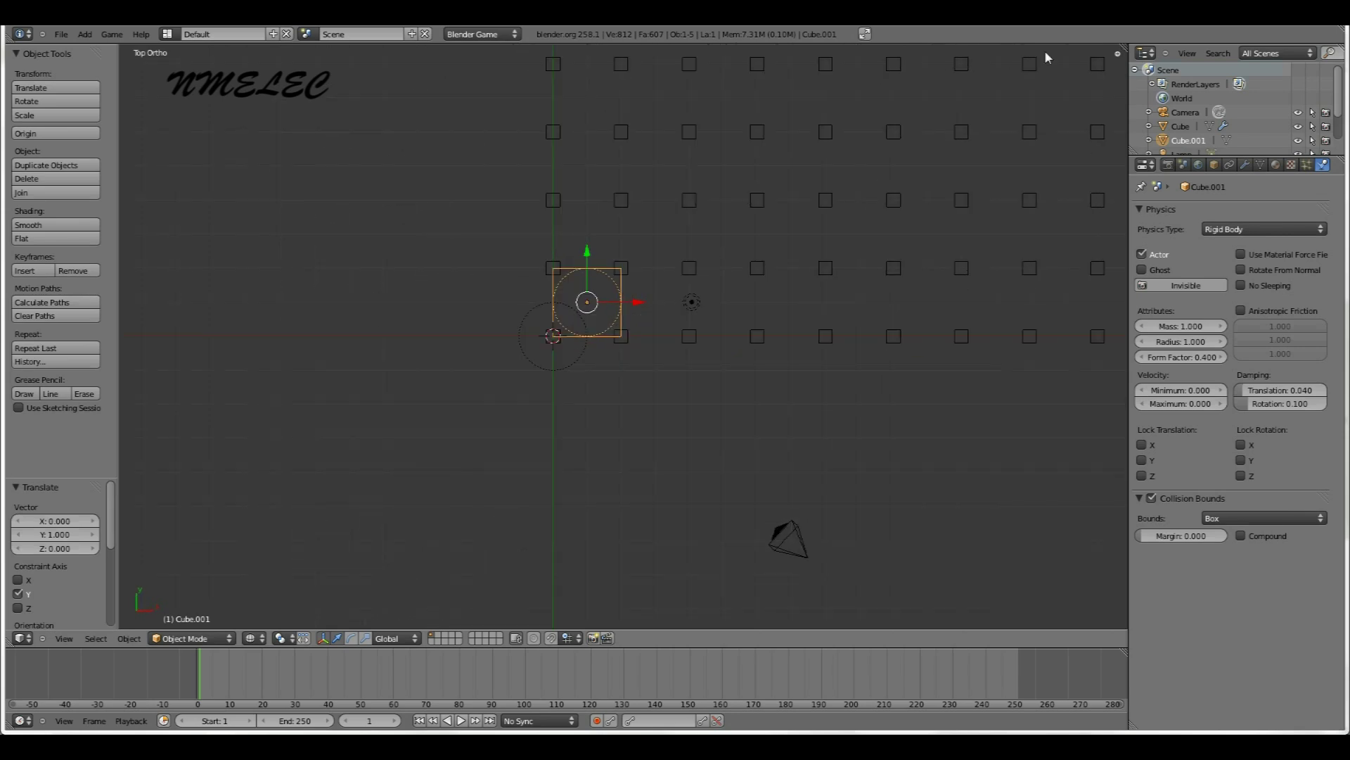
pyautogui.click(1244, 165)
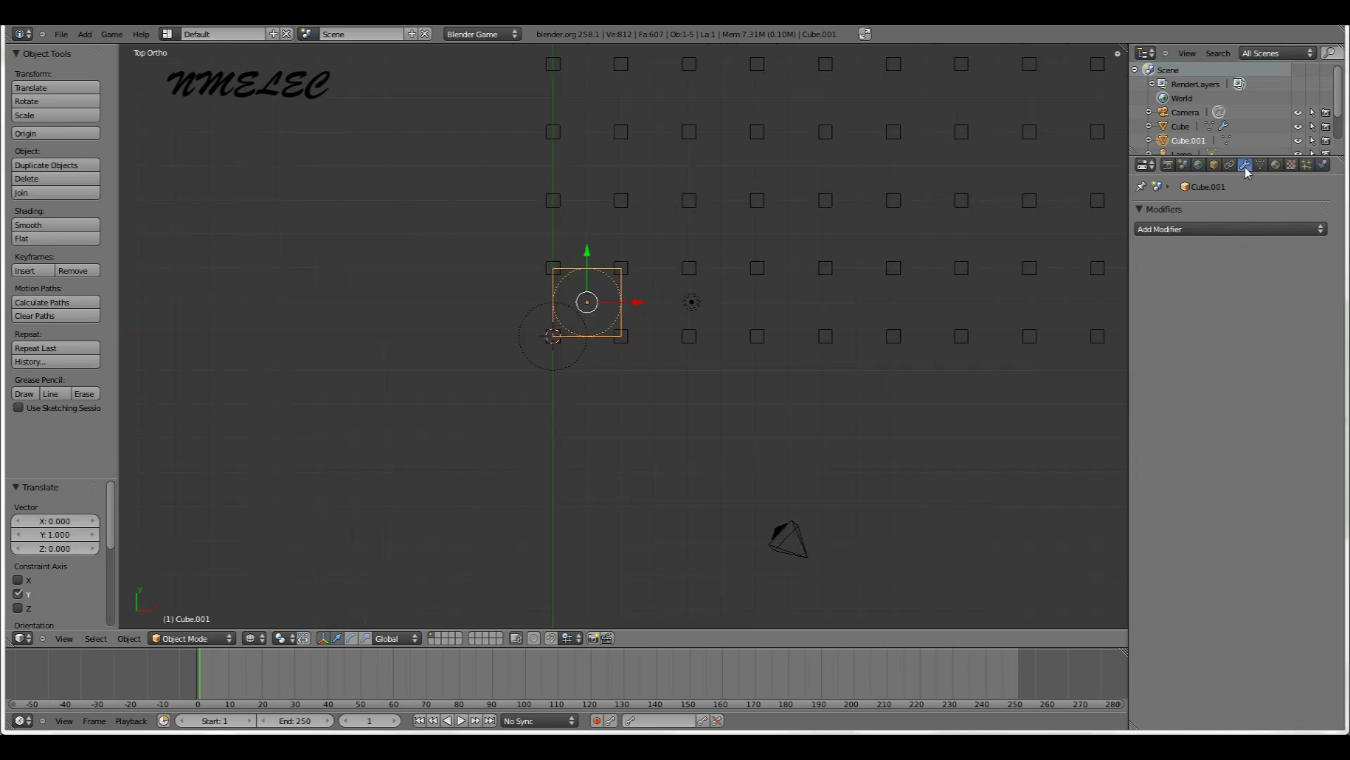
pyautogui.click(1227, 232)
pyautogui.click(1044, 258)
pyautogui.scroll(-5, 1041, 235)
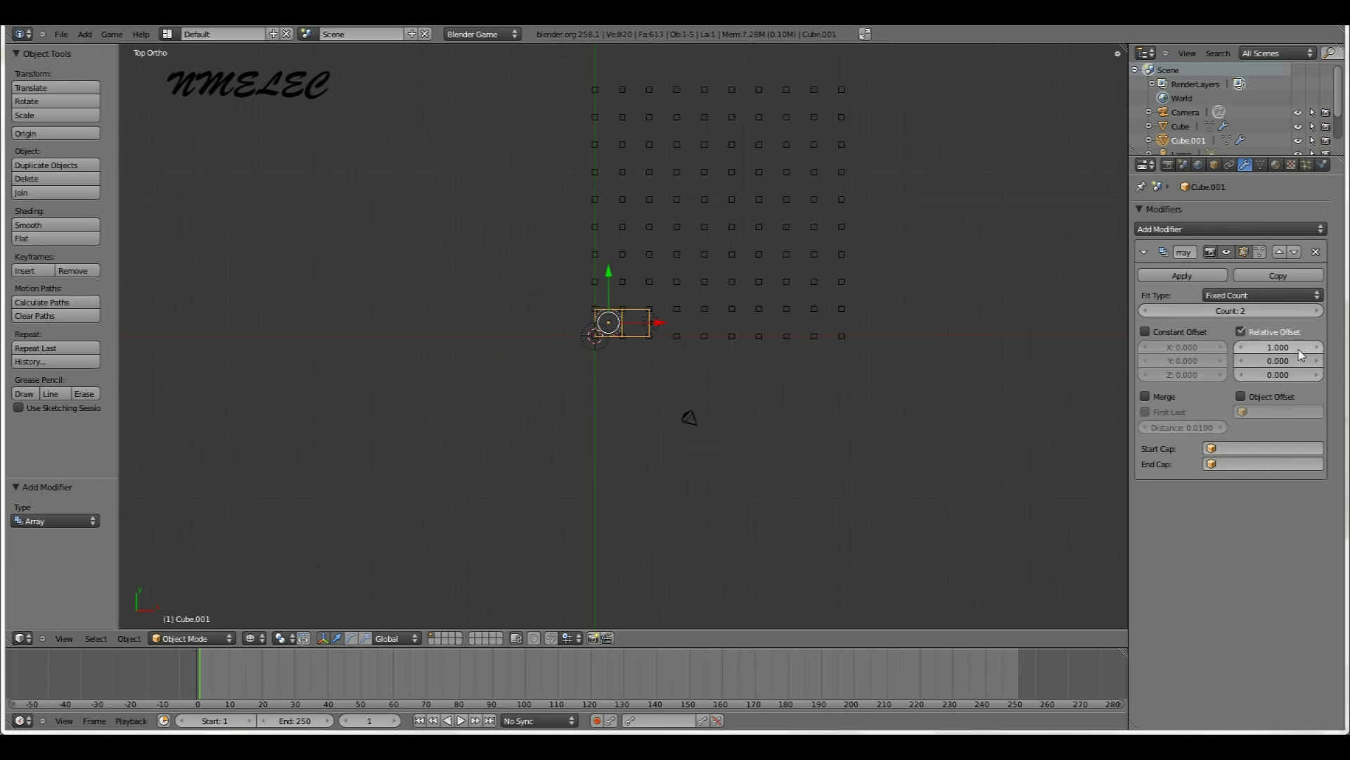
pyautogui.scroll(6, 732, 323)
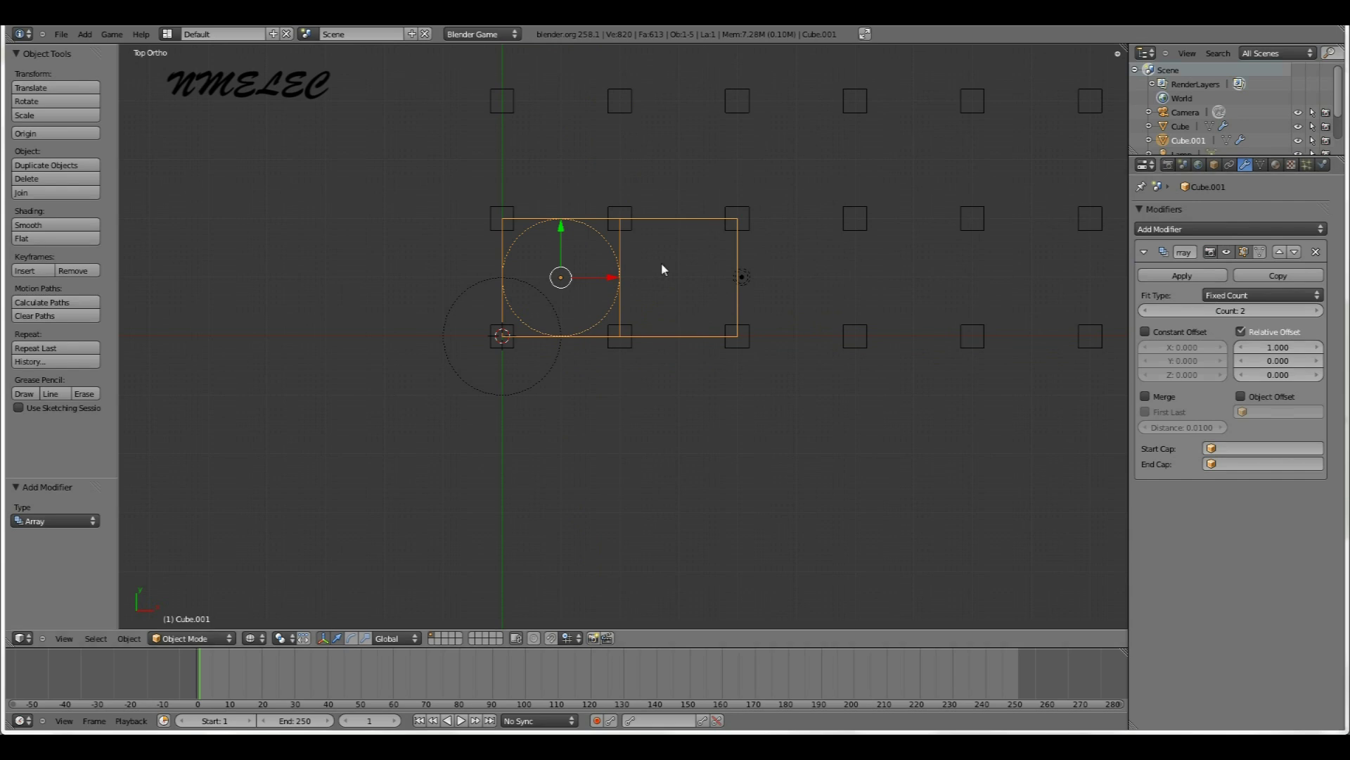
pyautogui.scroll(-5, 773, 394)
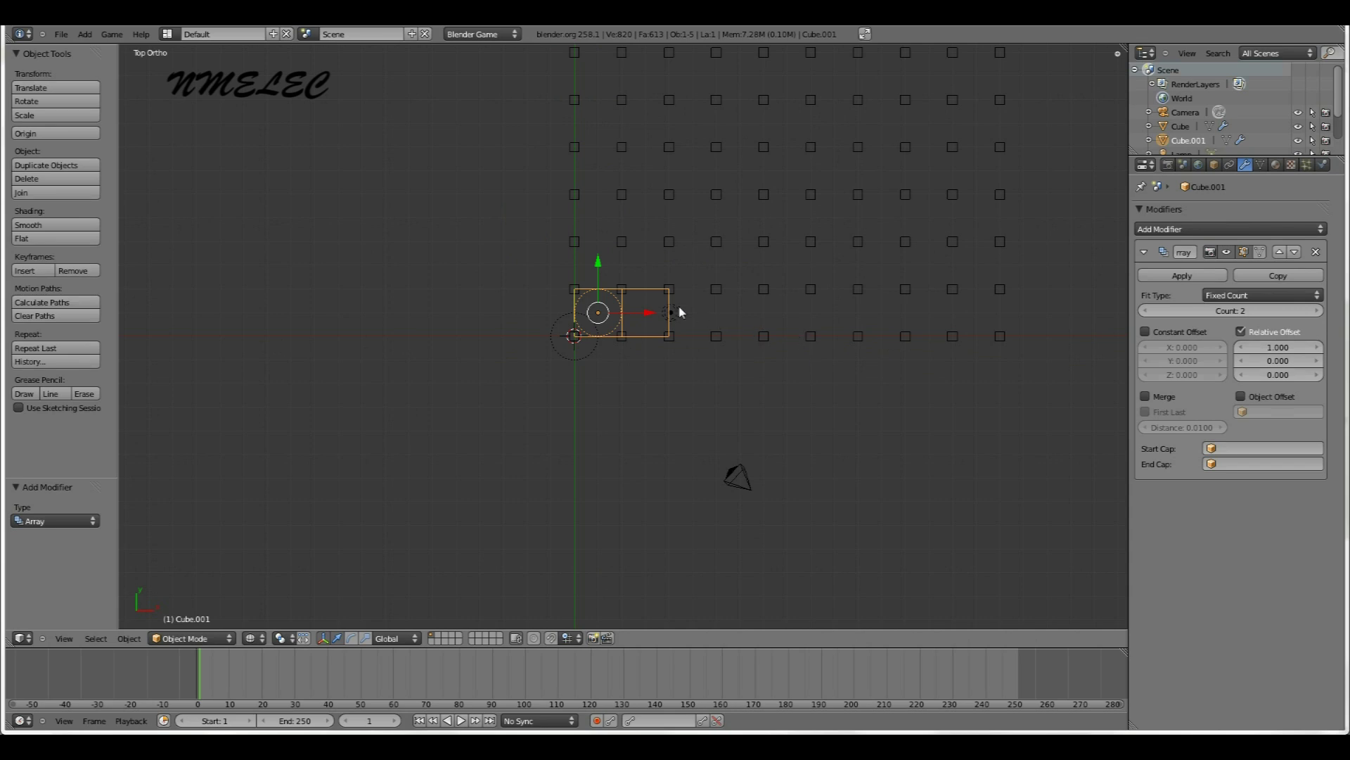
pyautogui.click(1220, 310)
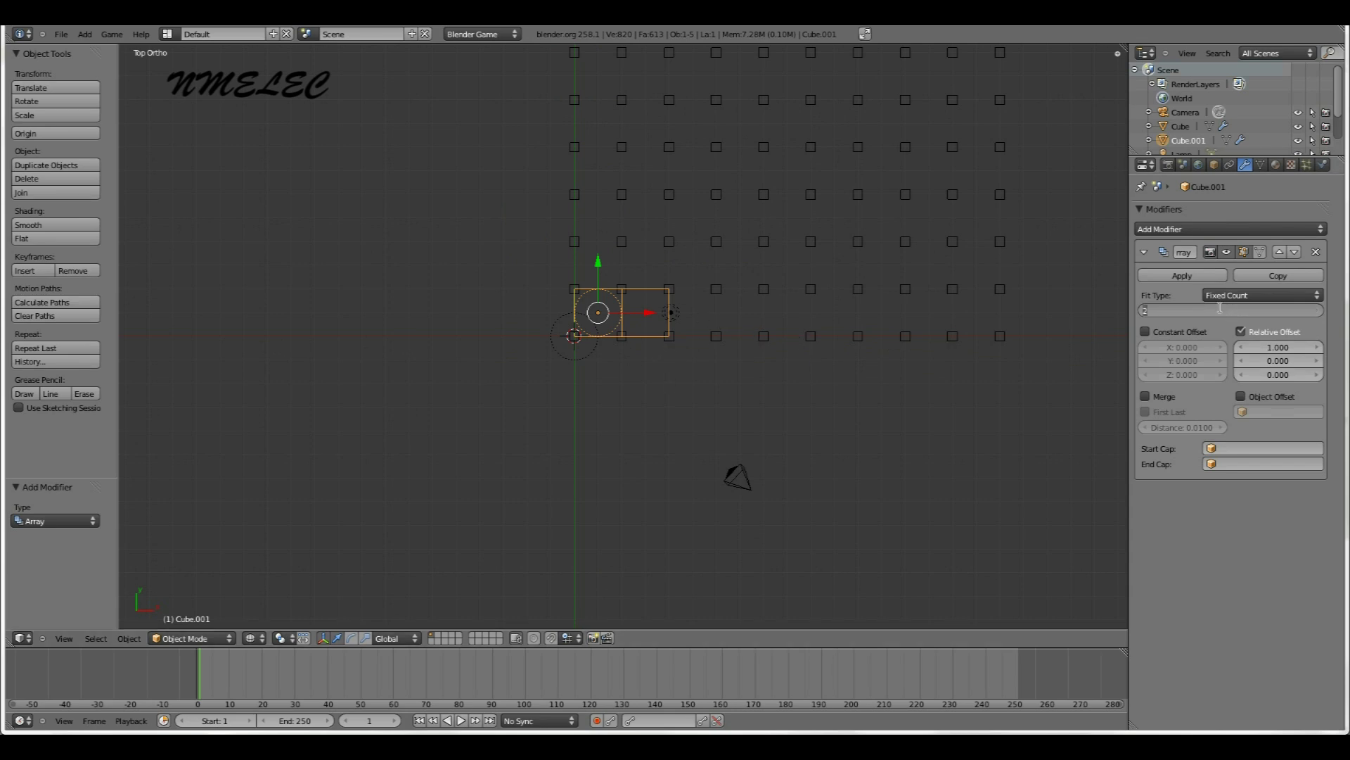
pyautogui.write('9')
pyautogui.press('Return')
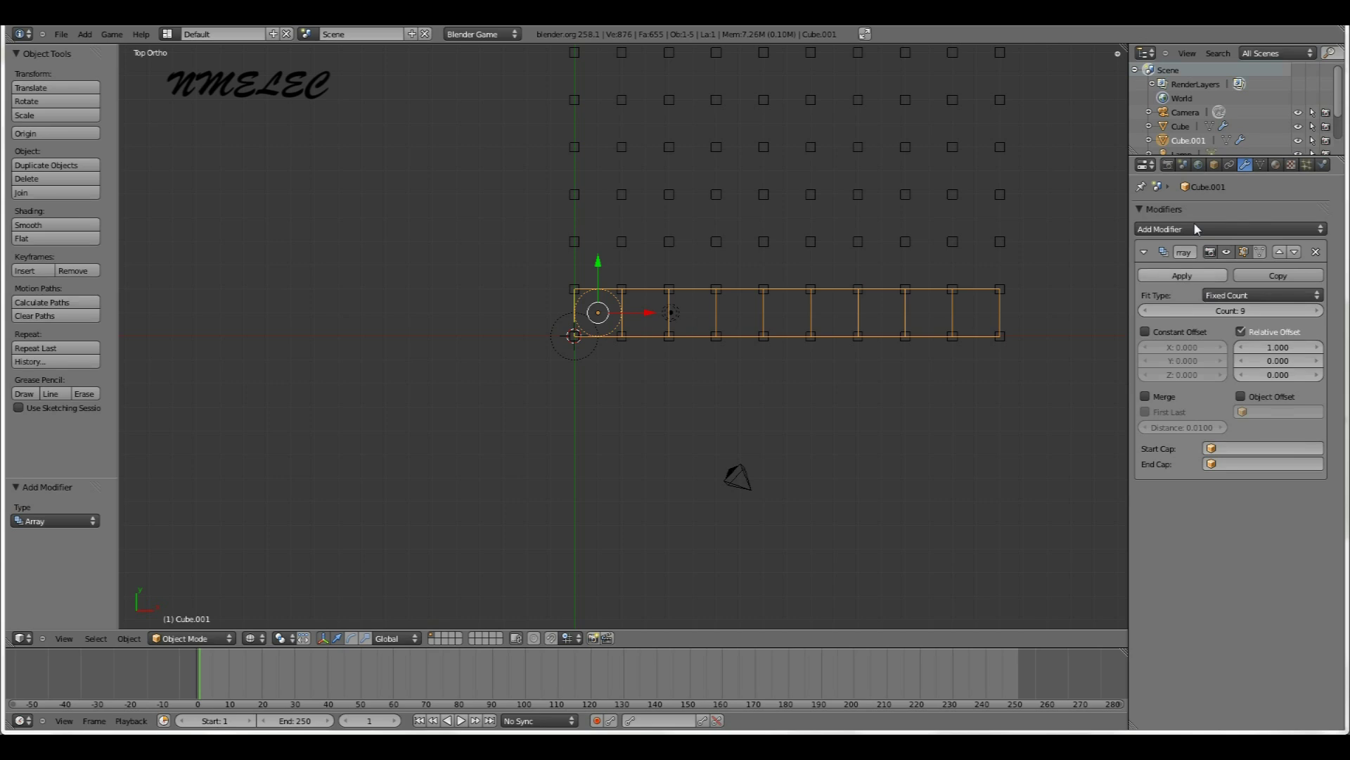
# Add a second Array with relative offset X 0, Y 1 and count 9
pyautogui.click(1229, 228)
pyautogui.click(1077, 260)
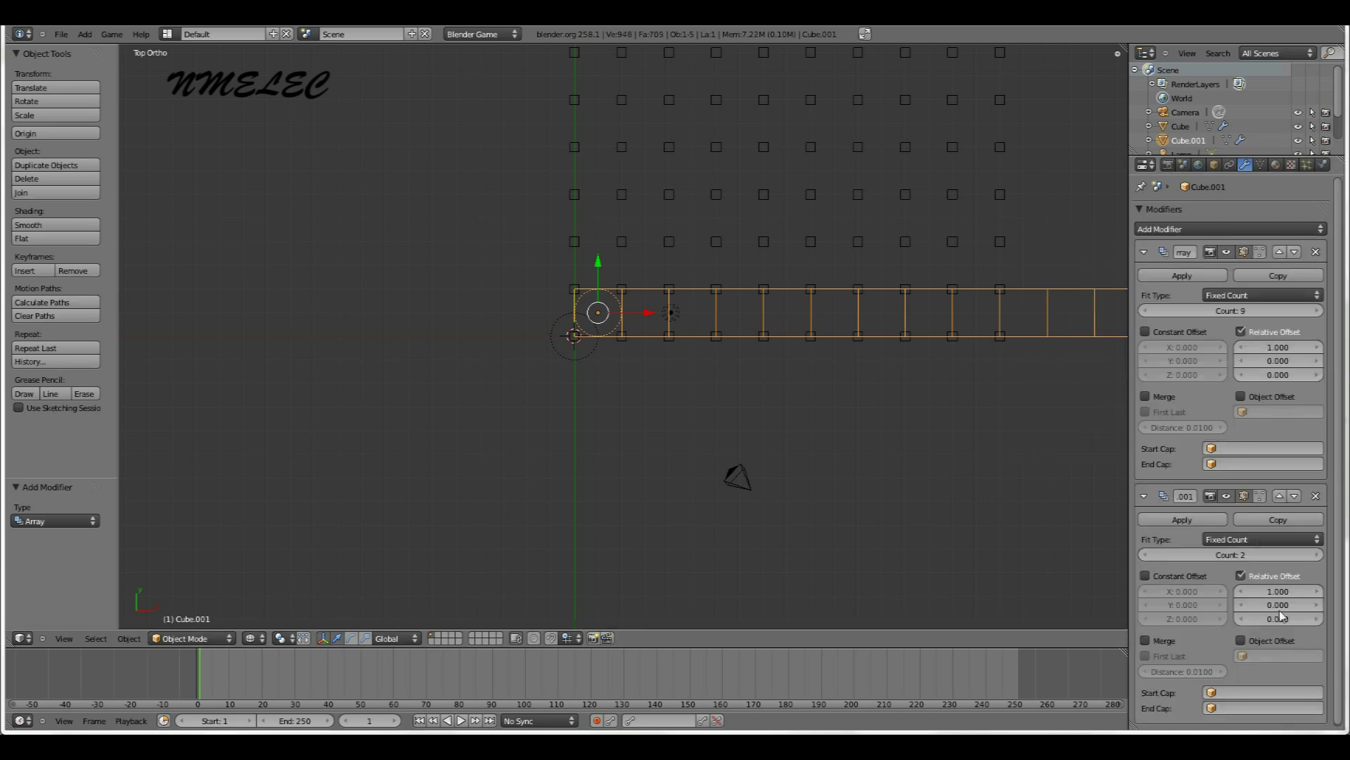
pyautogui.click(1268, 590)
pyautogui.write('0')
pyautogui.press('Return')
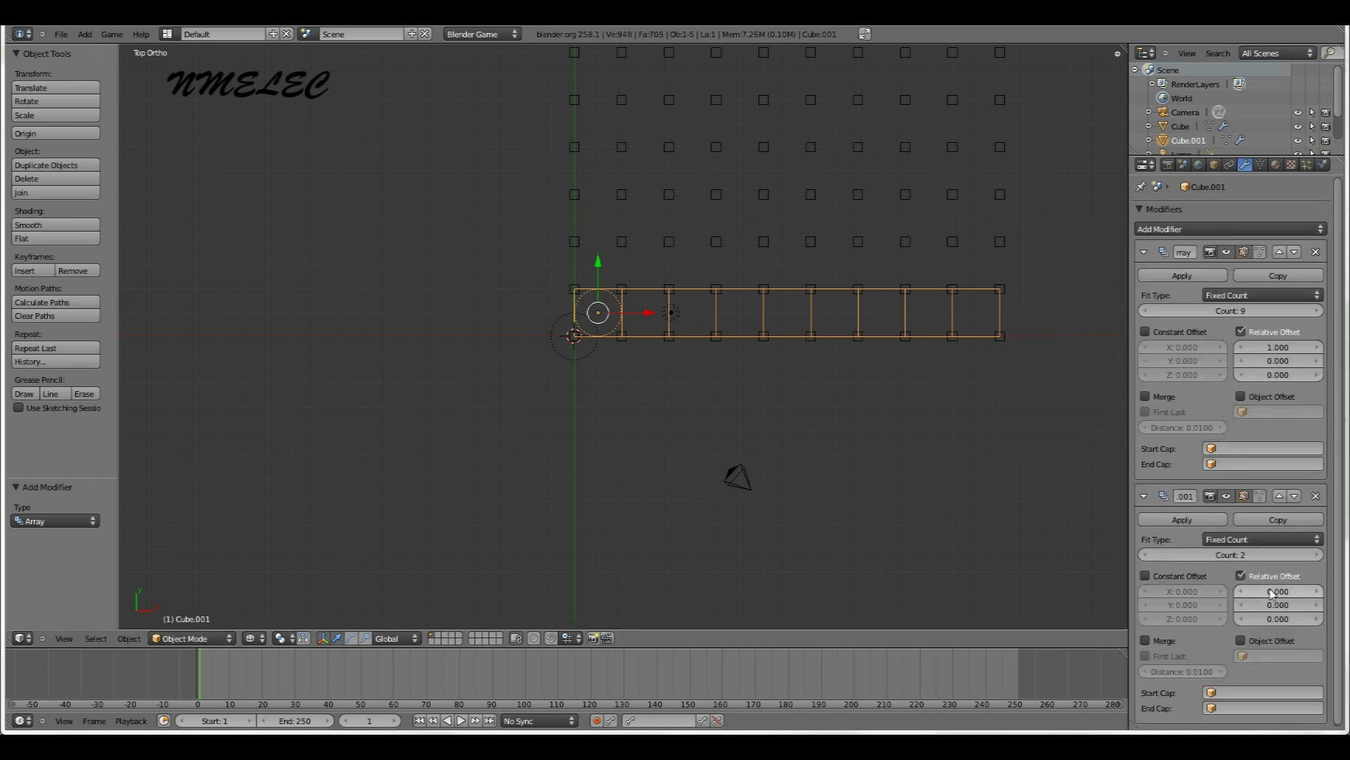
pyautogui.click(1275, 605)
pyautogui.write('1')
pyautogui.press('Return')
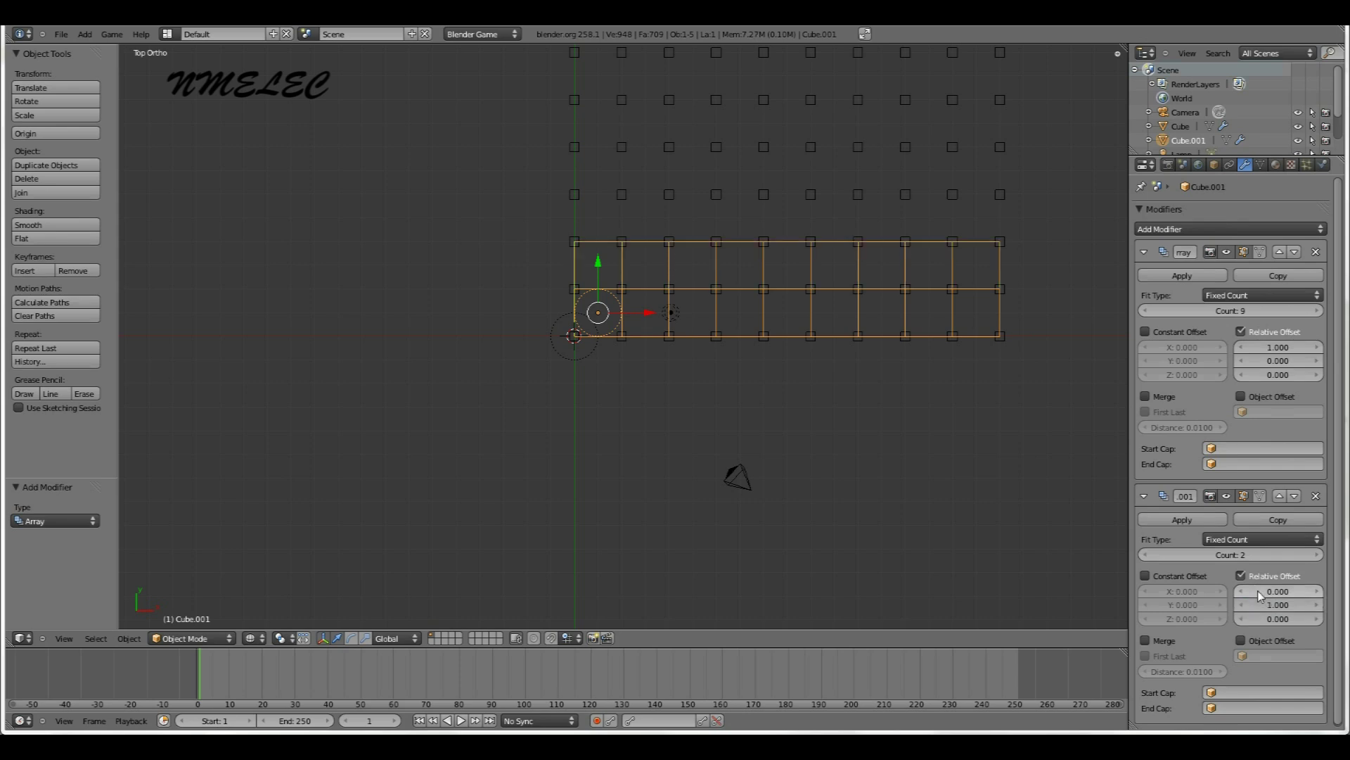
pyautogui.click(1238, 554)
pyautogui.write('9')
pyautogui.press('Return')
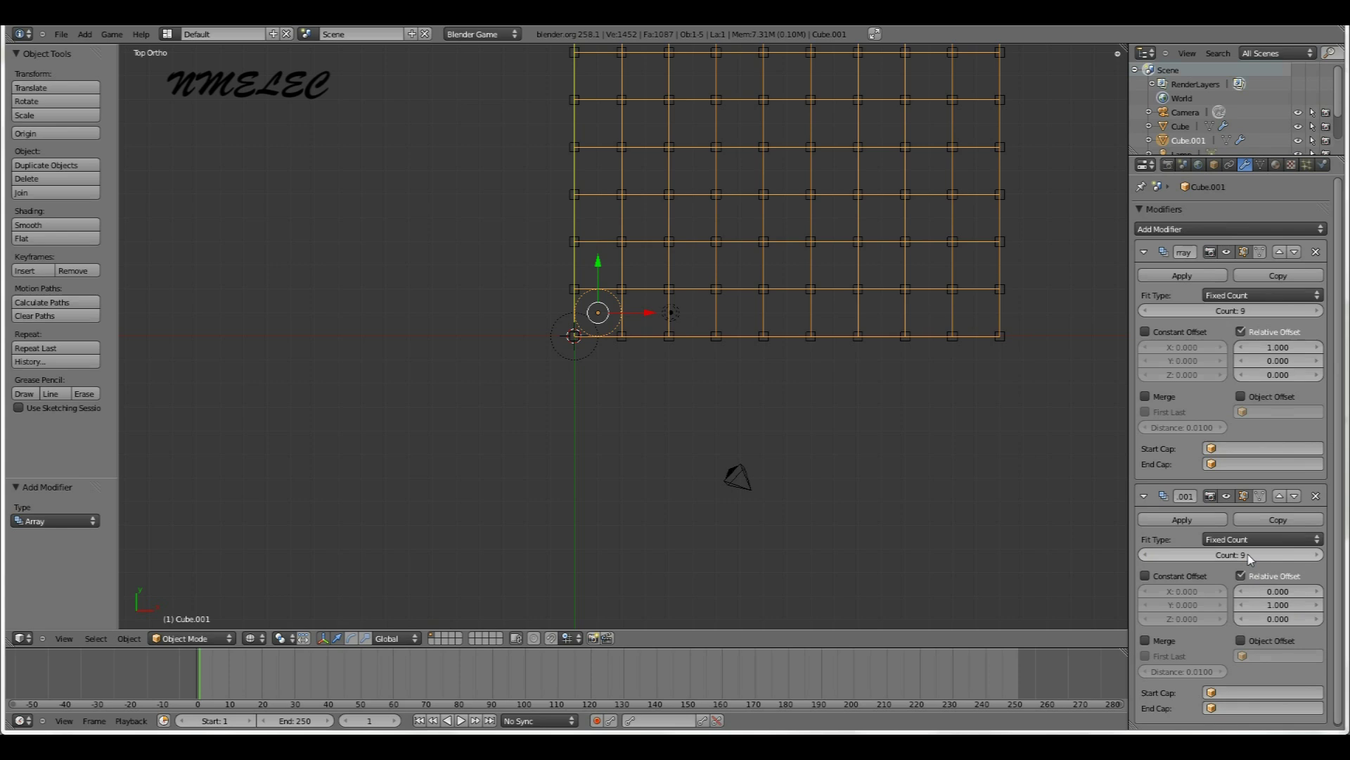
pyautogui.scroll(-4, 908, 330)
pyautogui.scroll(7, 774, 301)
pyautogui.moveTo(826, 292); pyautogui.dragTo(512, 203, button='middle')
# Add a third Array to the pillar Cube with X offset 0 and Z offset 1
pyautogui.press('KP_1')
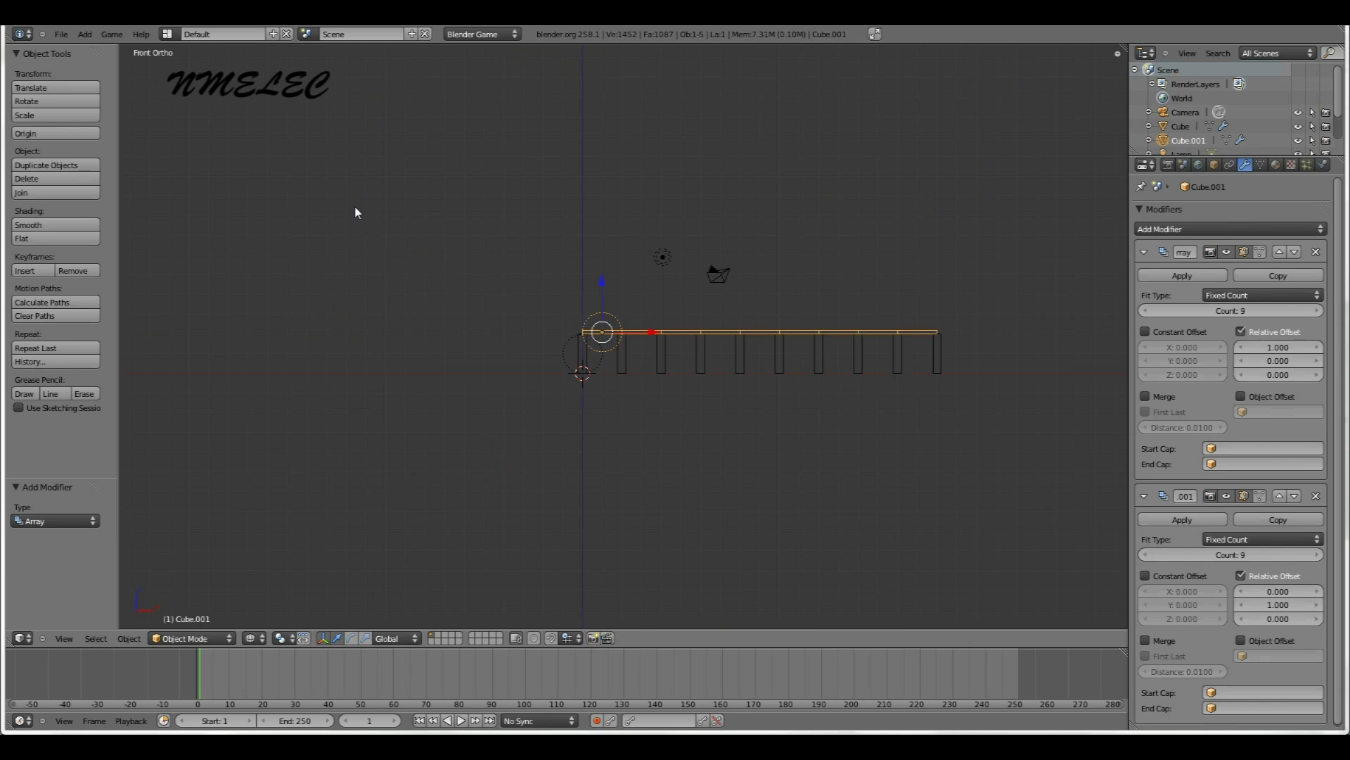
pyautogui.scroll(3, 555, 324)
pyautogui.scroll(6, 555, 324)
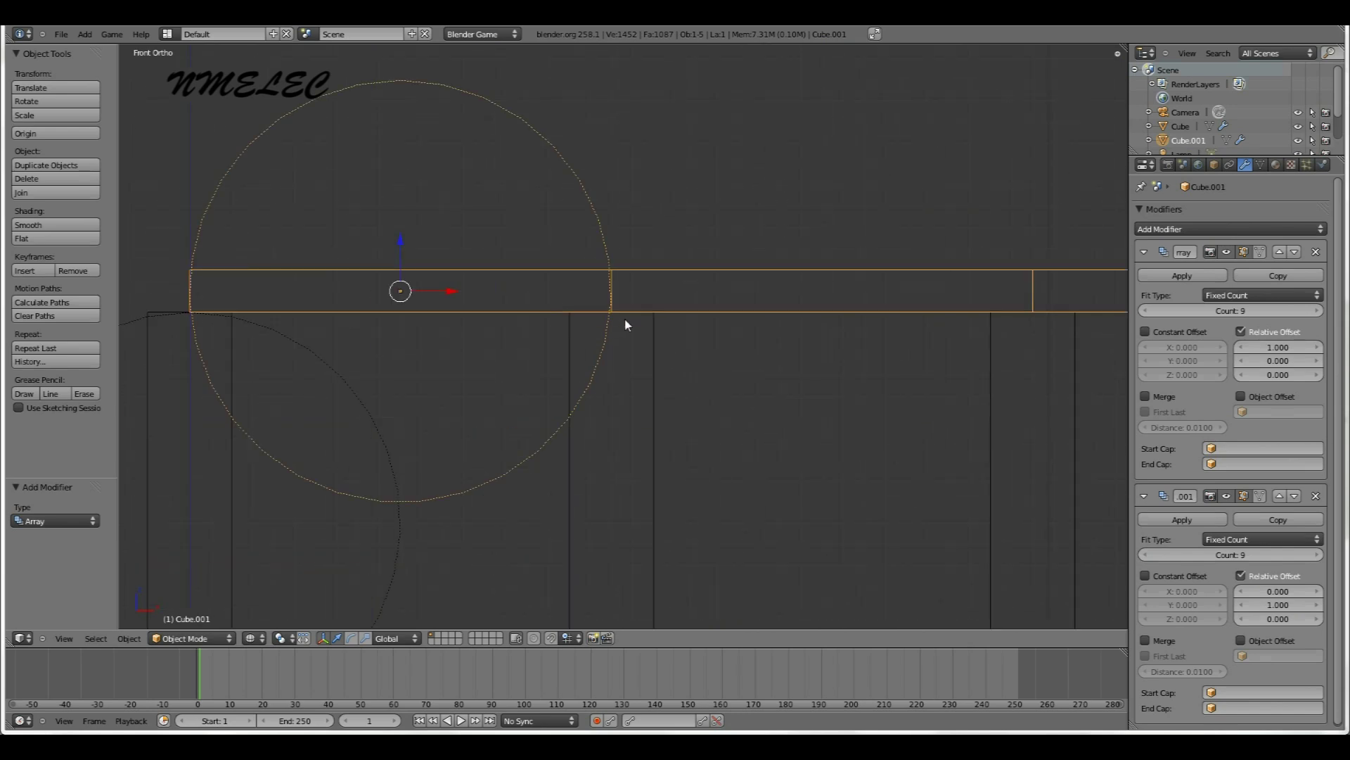
pyautogui.rightClick(649, 346)
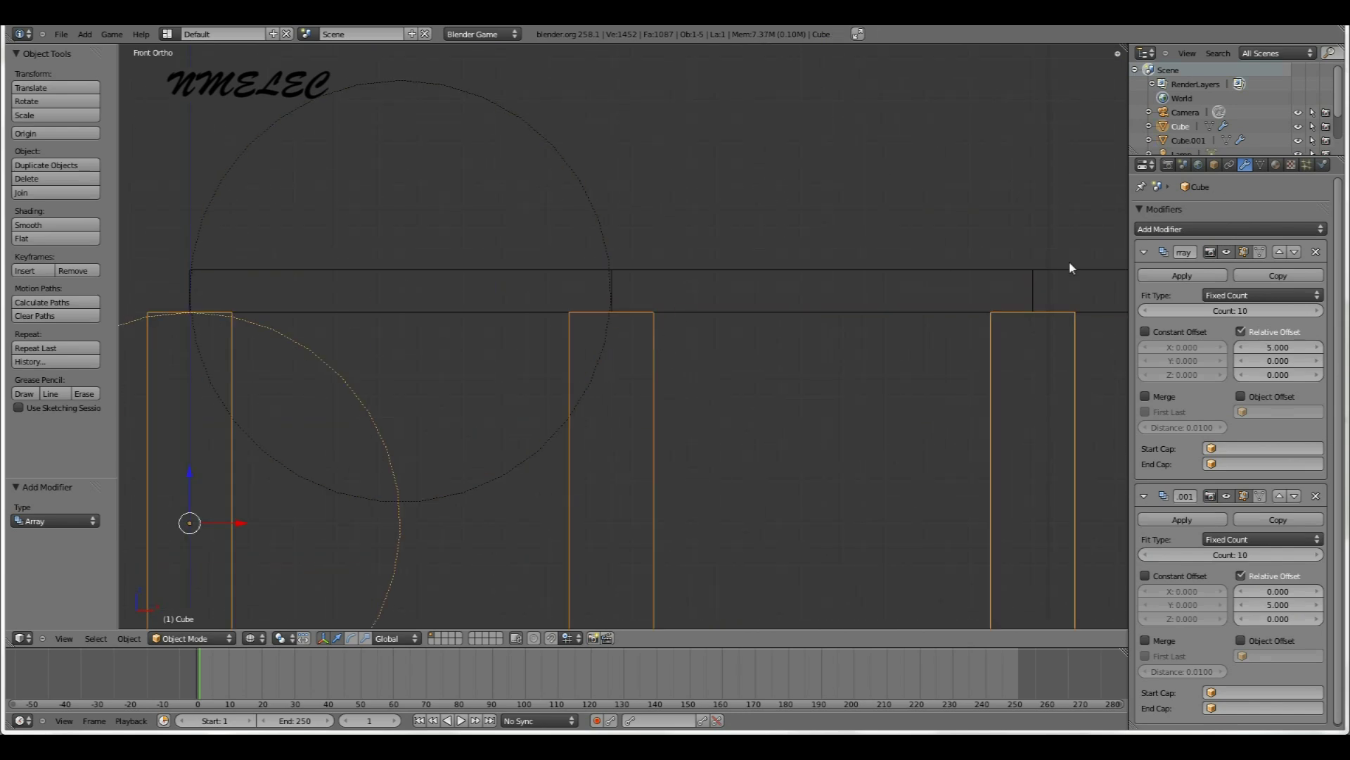
pyautogui.click(1178, 232)
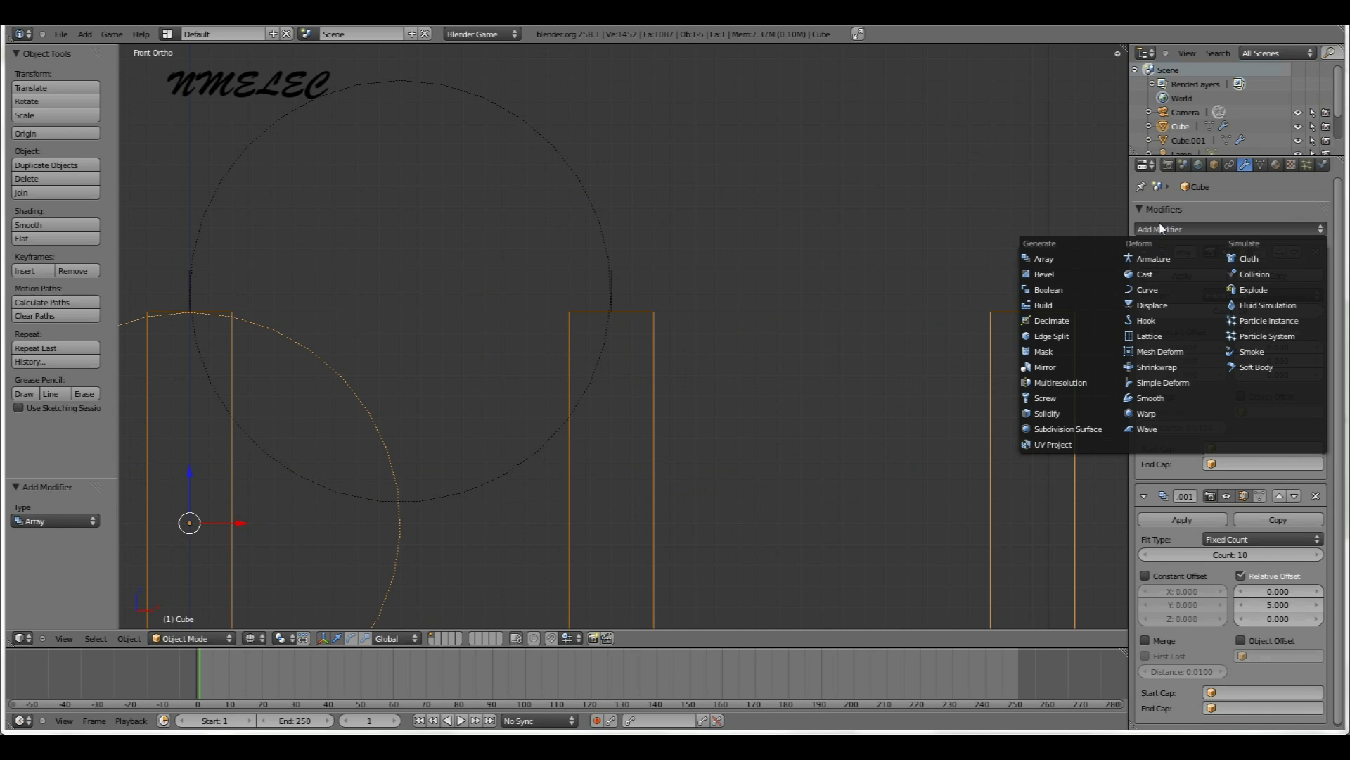
pyautogui.click(1058, 258)
pyautogui.scroll(-8, 1288, 593)
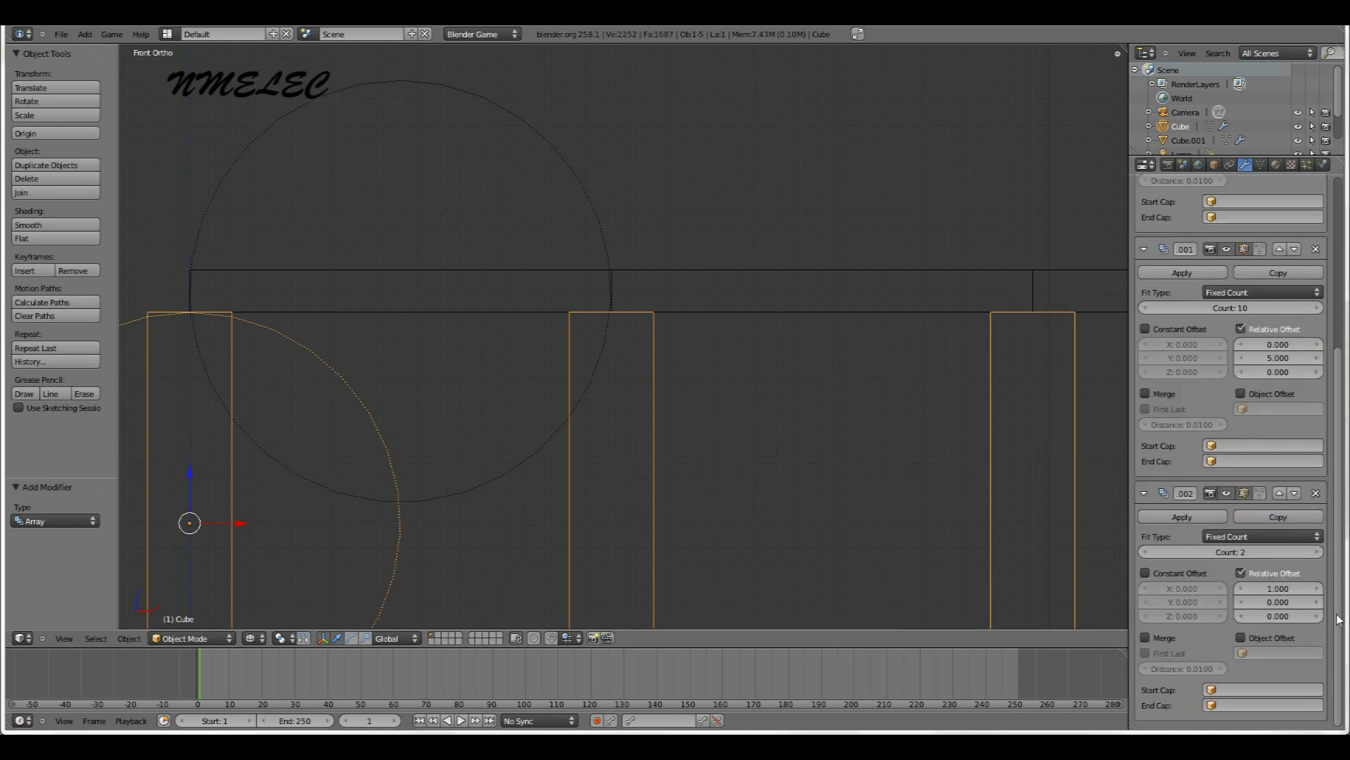
pyautogui.click(1288, 591)
pyautogui.write('0')
pyautogui.press('Return')
pyautogui.write('1')
pyautogui.press('Return')
# Change the pillar stack's relative Z offset to 1.1
pyautogui.press('Home')
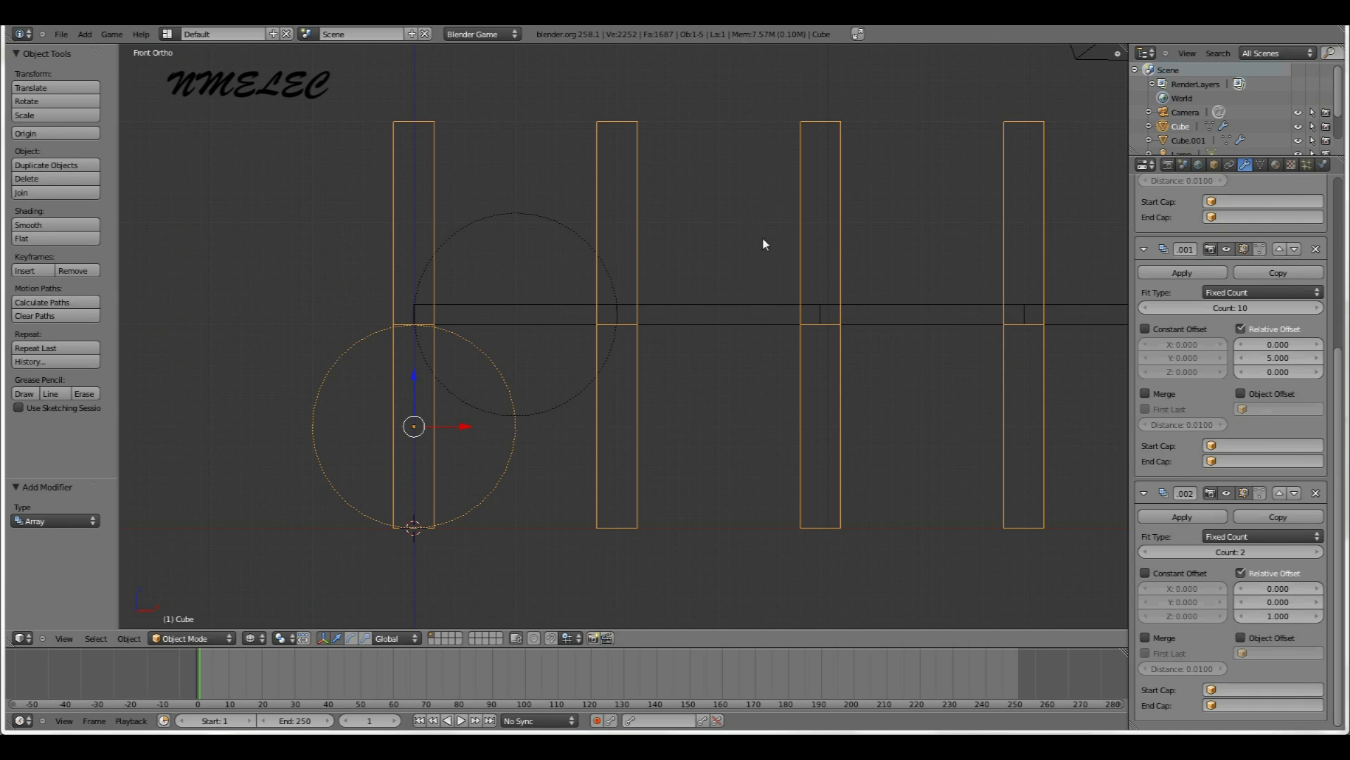
pyautogui.scroll(4, 602, 301)
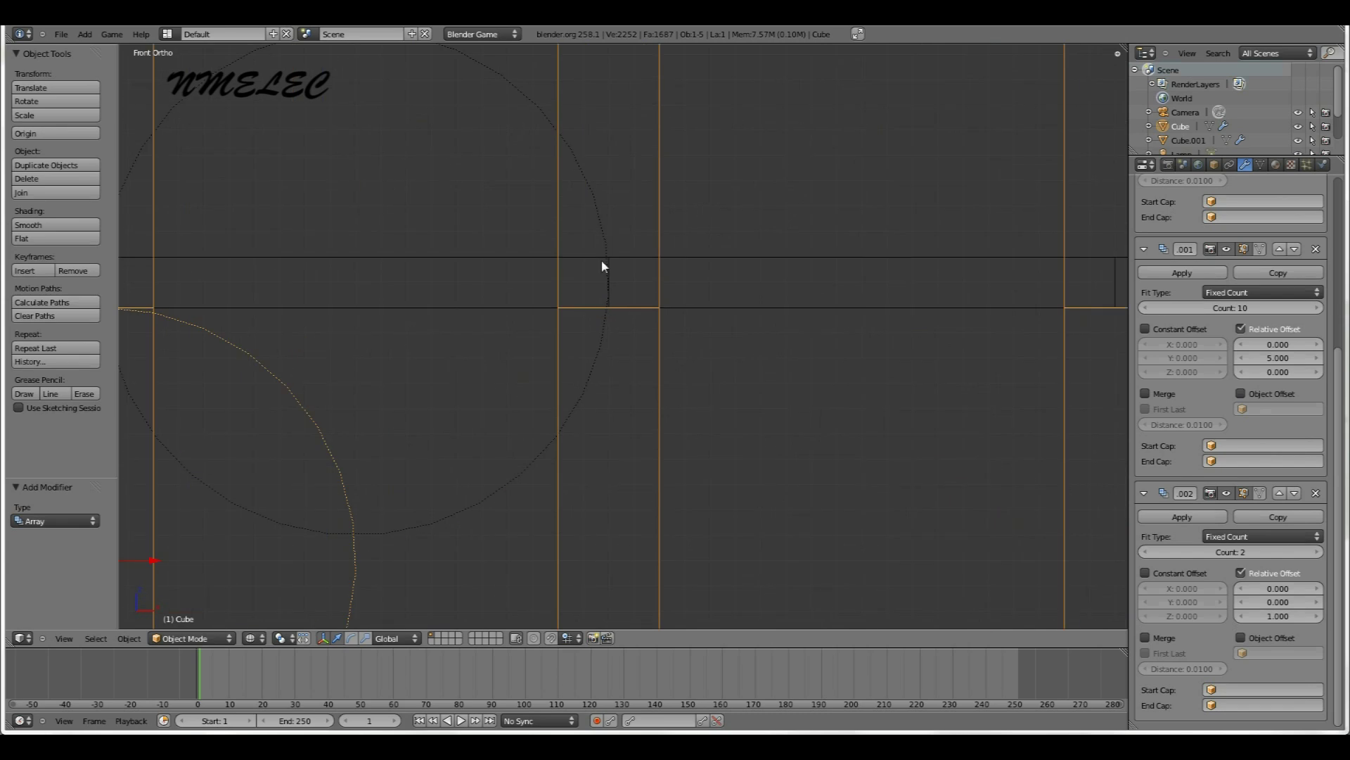
pyautogui.moveTo(744, 308); pyautogui.dragTo(687, 324, button='middle')
pyautogui.press('KP_7')
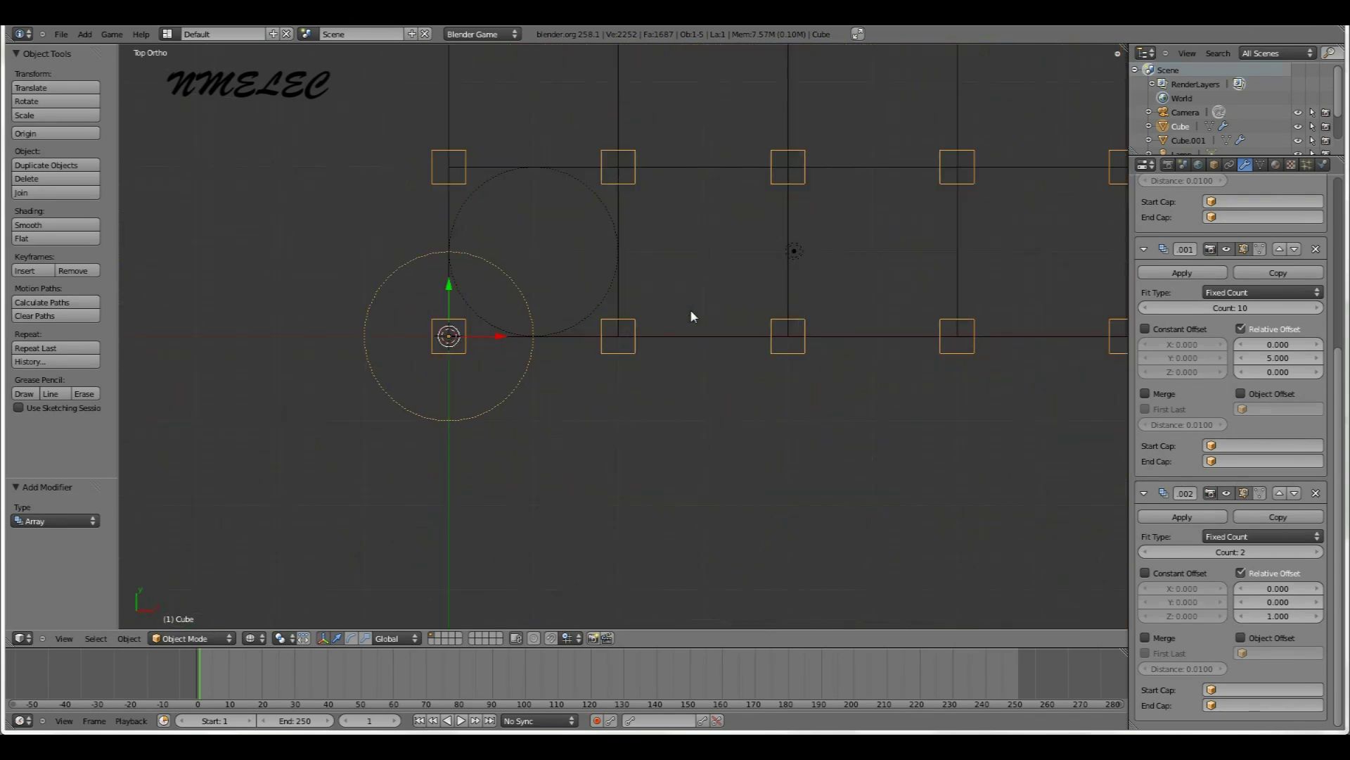
pyautogui.press('KP_1')
pyautogui.scroll(5, 761, 526)
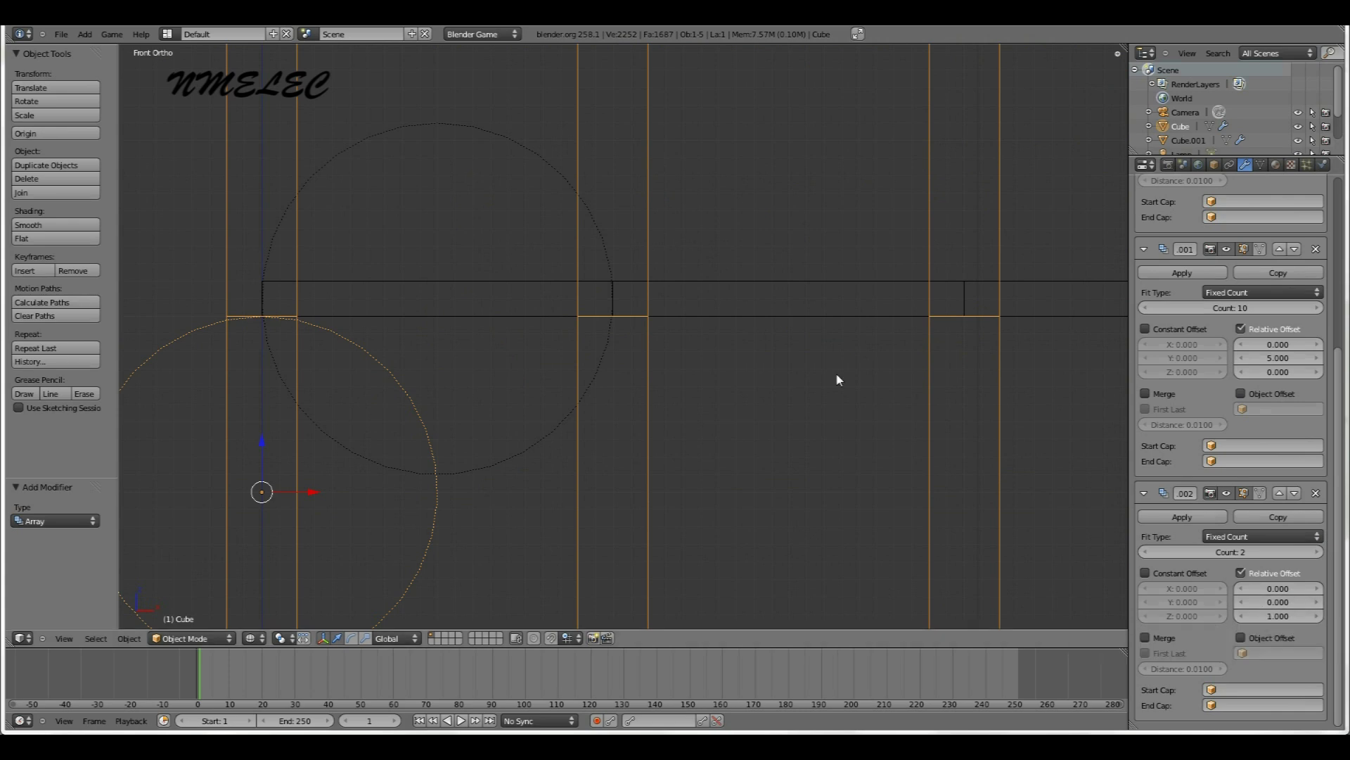
pyautogui.scroll(-5, 841, 380)
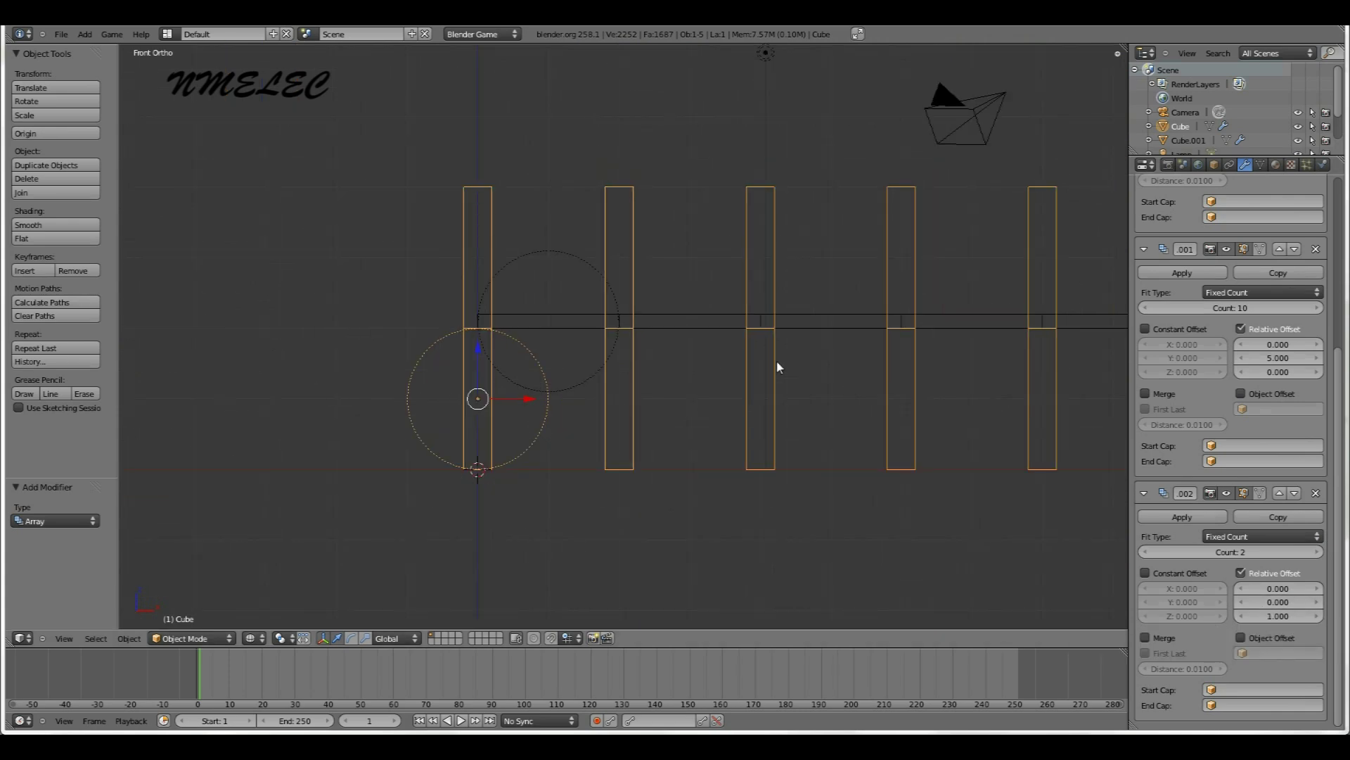
pyautogui.click(1276, 616)
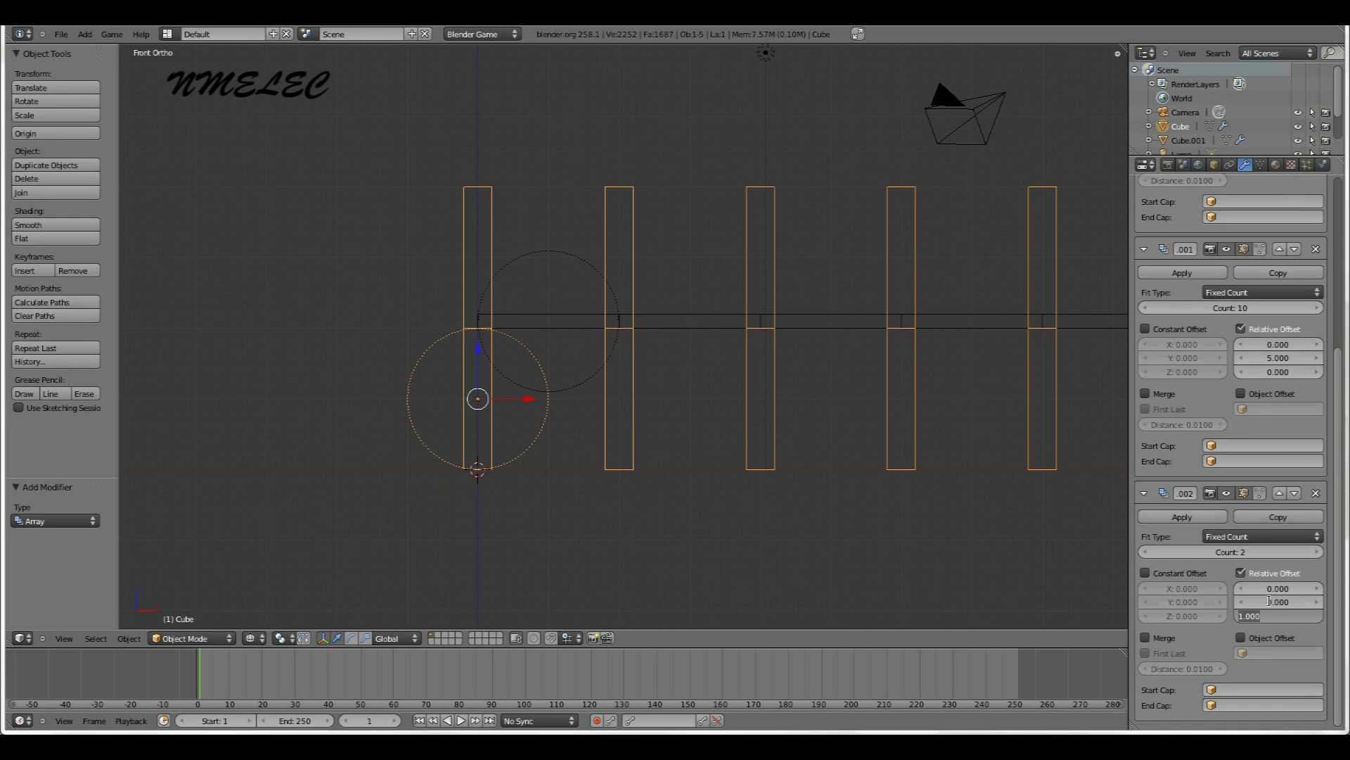
pyautogui.write('1.1')
pyautogui.press('Return')
# Set the pillar stack's array count to 5 for five levels
pyautogui.scroll(10, 545, 409)
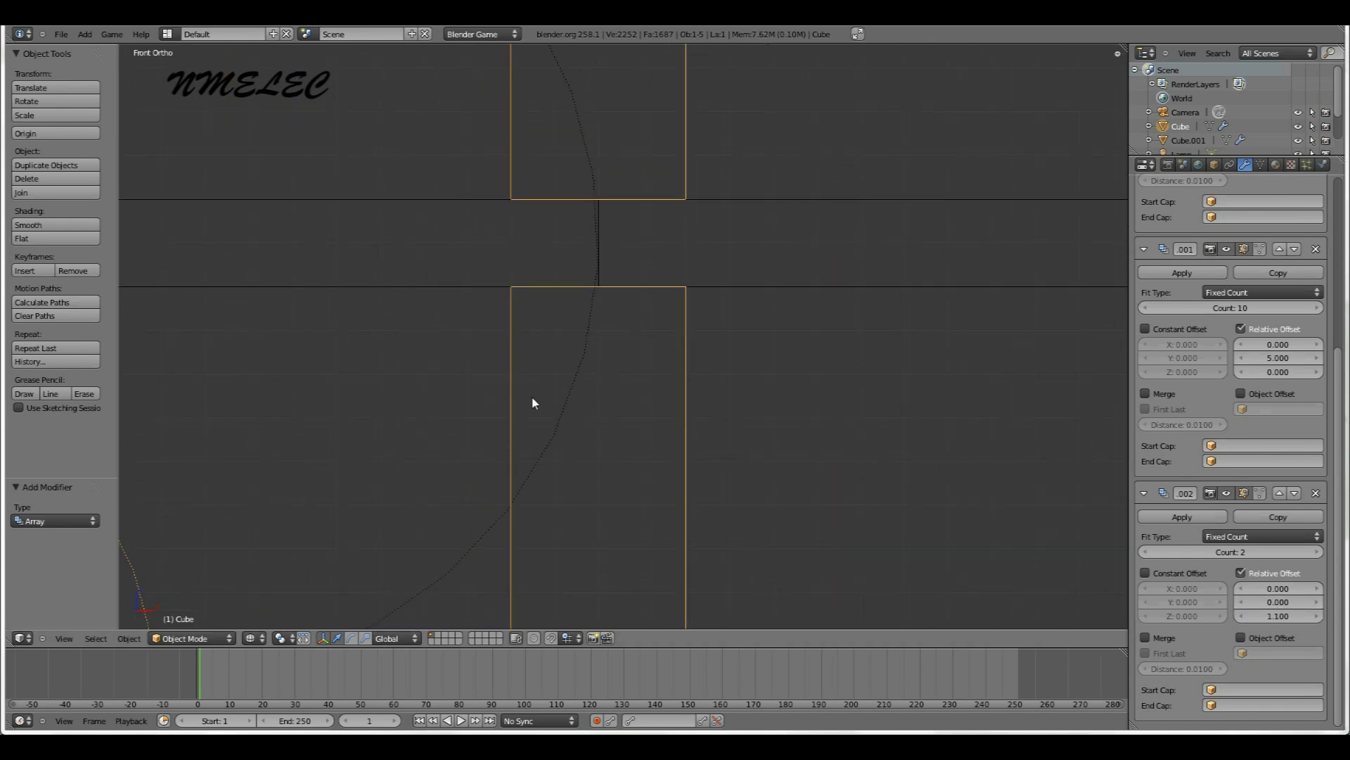
pyautogui.scroll(-6, 532, 403)
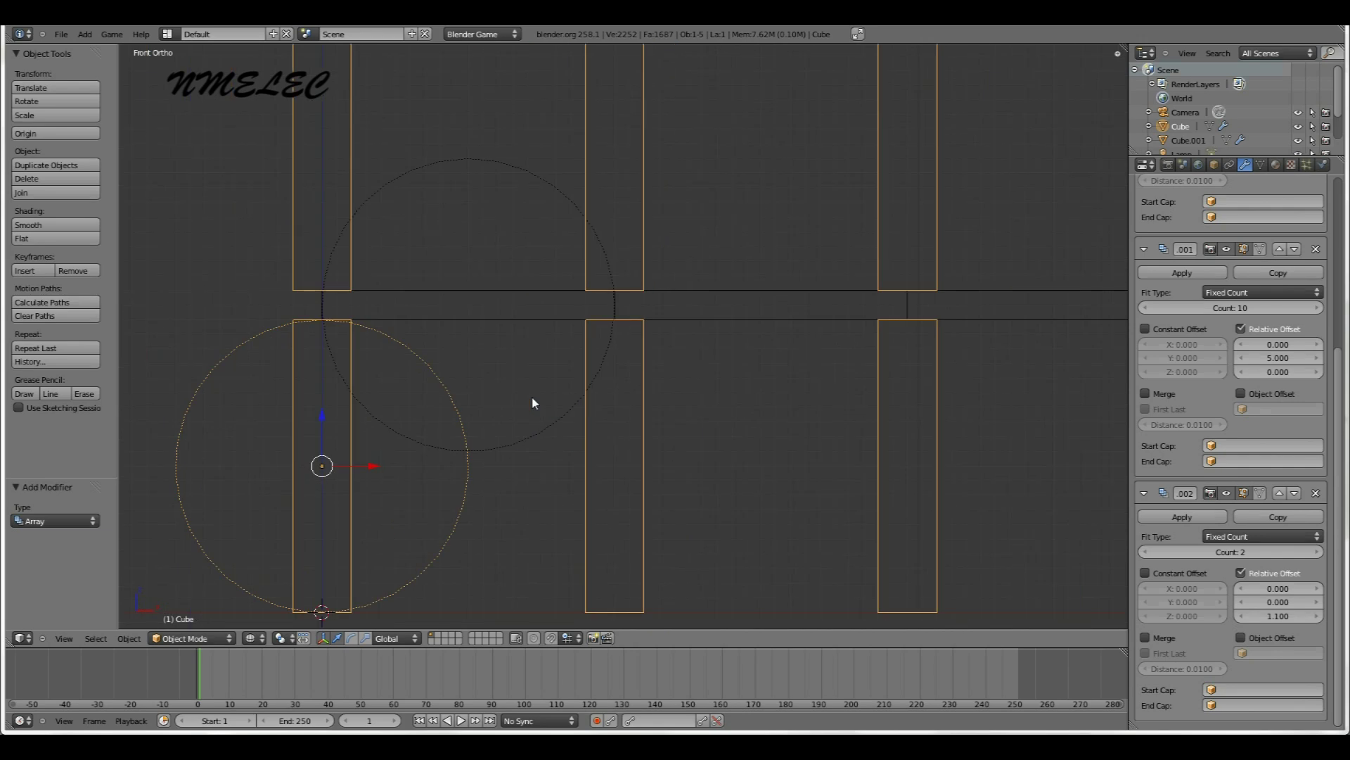
pyautogui.scroll(-3, 532, 403)
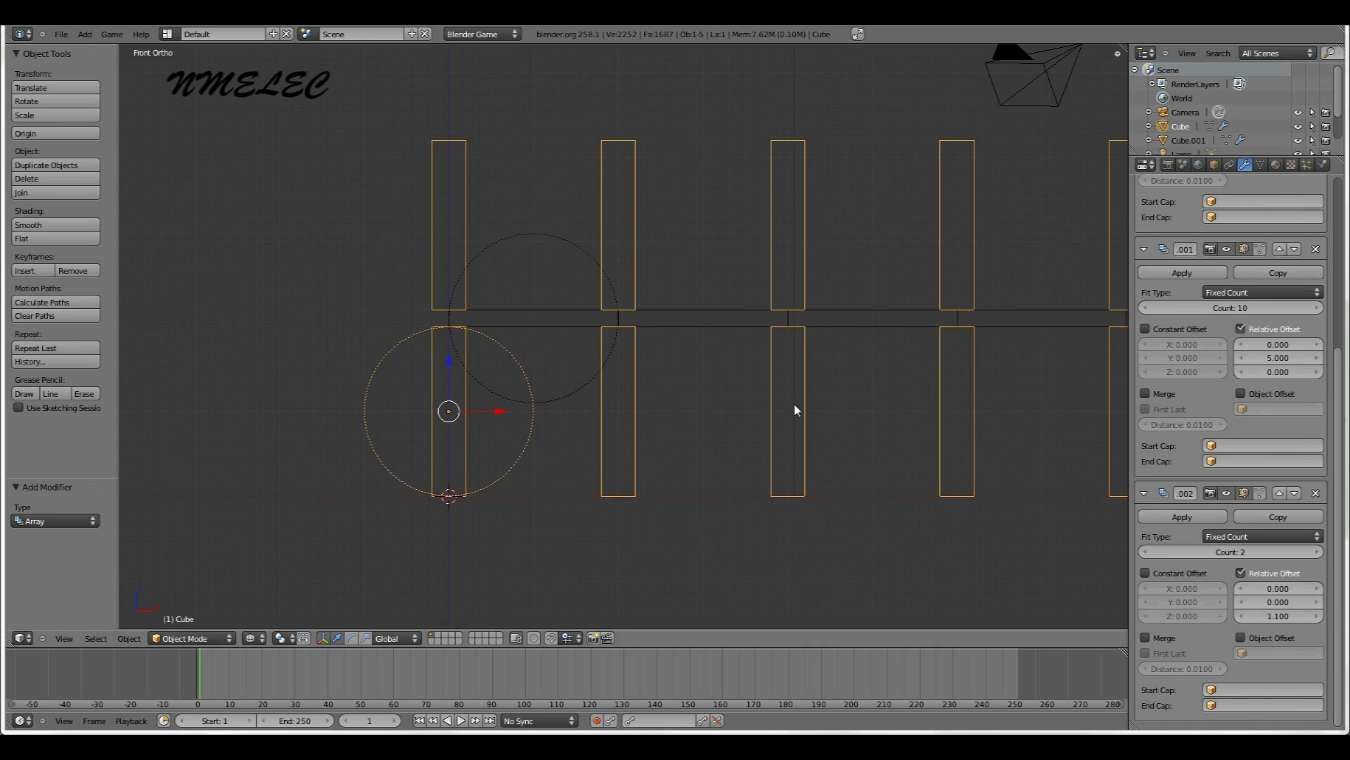
pyautogui.scroll(-3, 795, 406)
pyautogui.click(1246, 552)
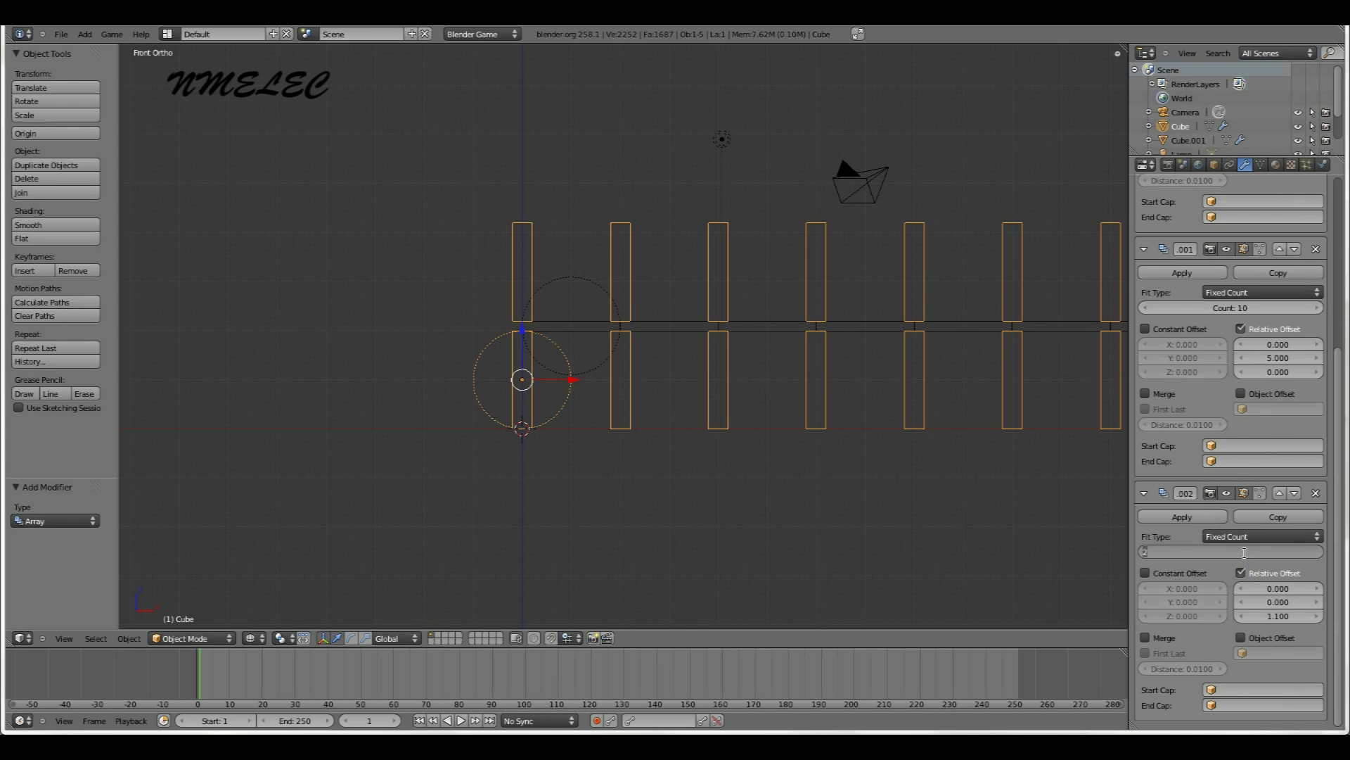
pyautogui.write('5')
pyautogui.press('Return')
pyautogui.scroll(-5, 1013, 438)
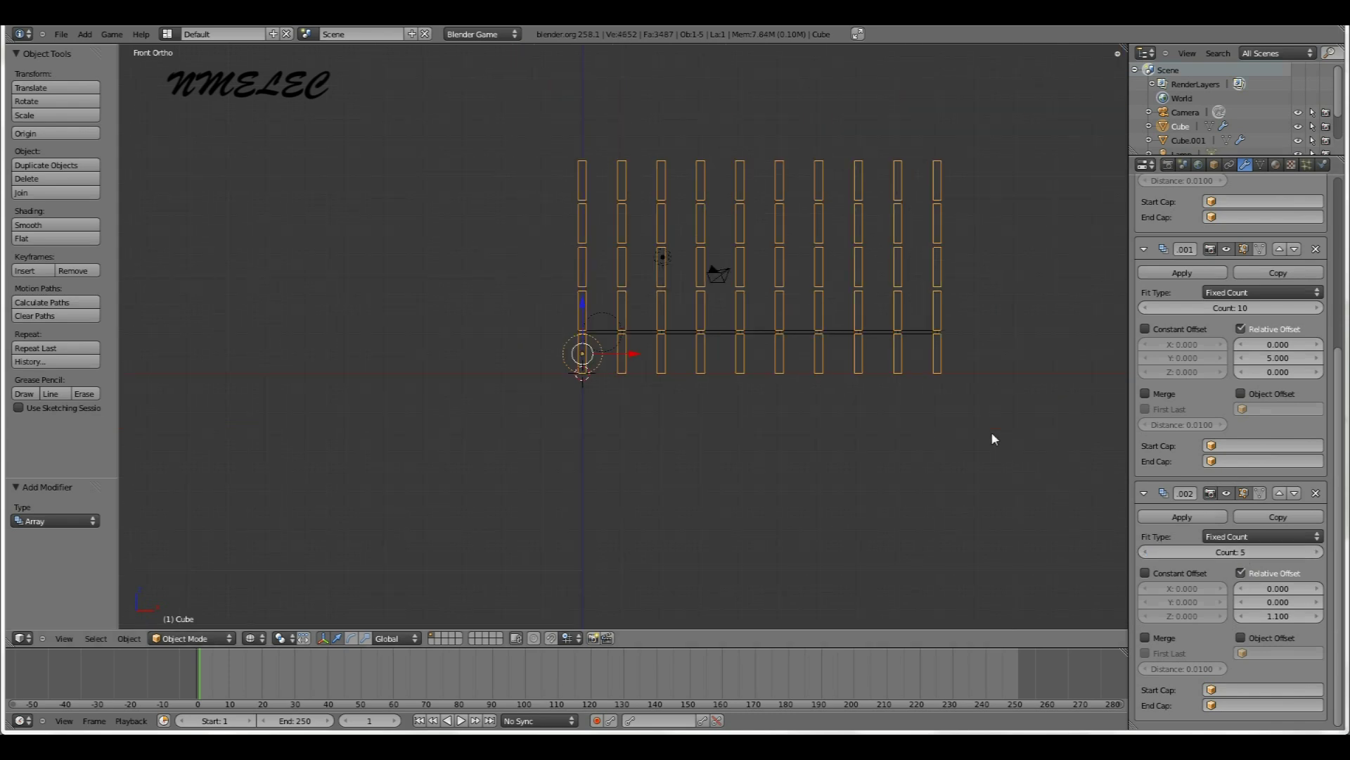
pyautogui.scroll(5, 991, 431)
pyautogui.scroll(-1, 991, 432)
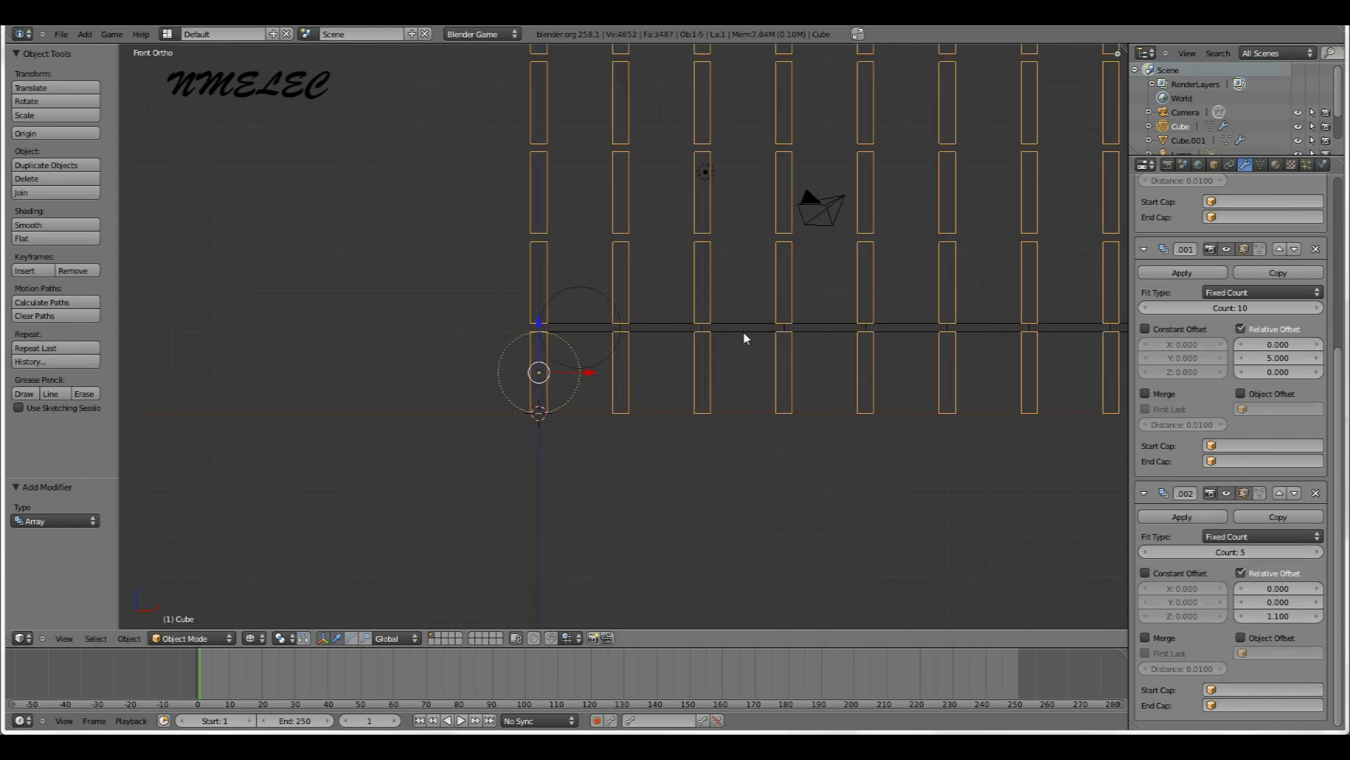
pyautogui.scroll(-1, 744, 333)
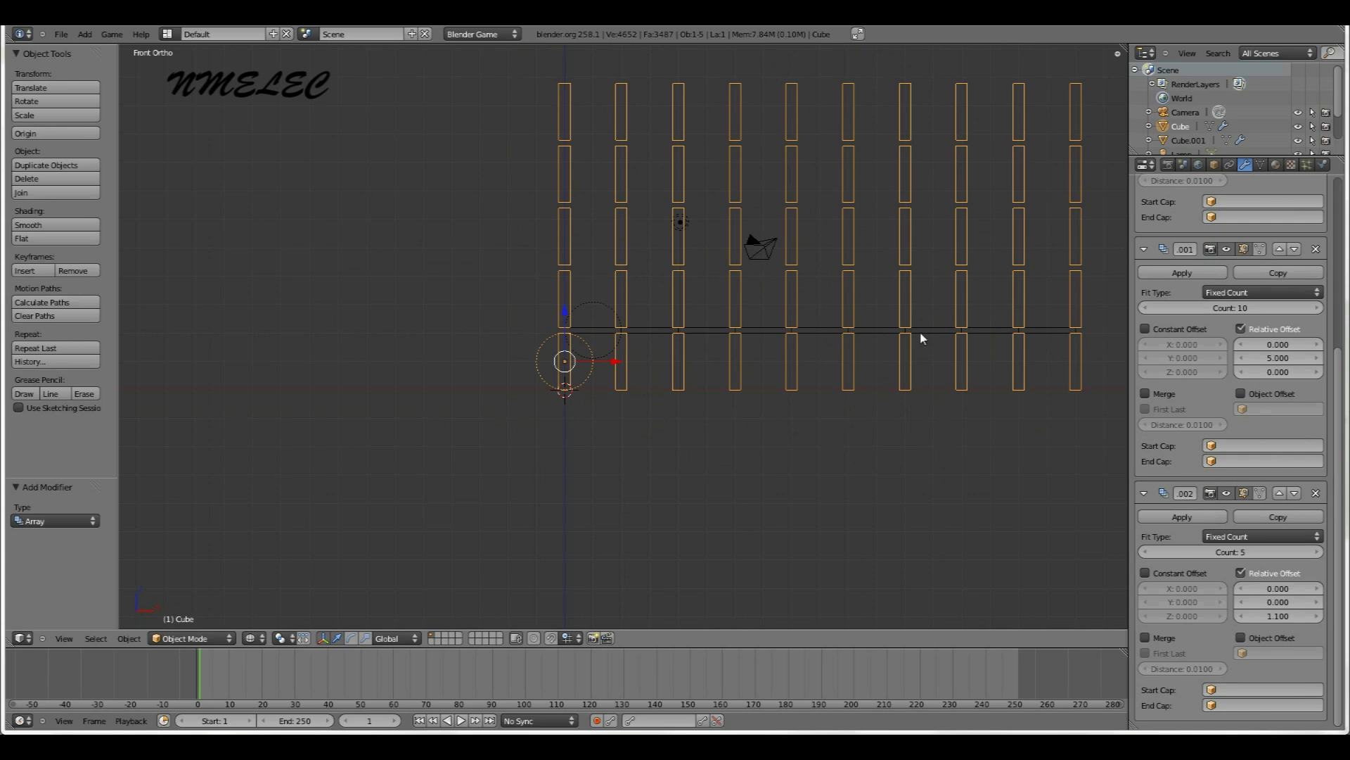
pyautogui.rightClick(701, 331)
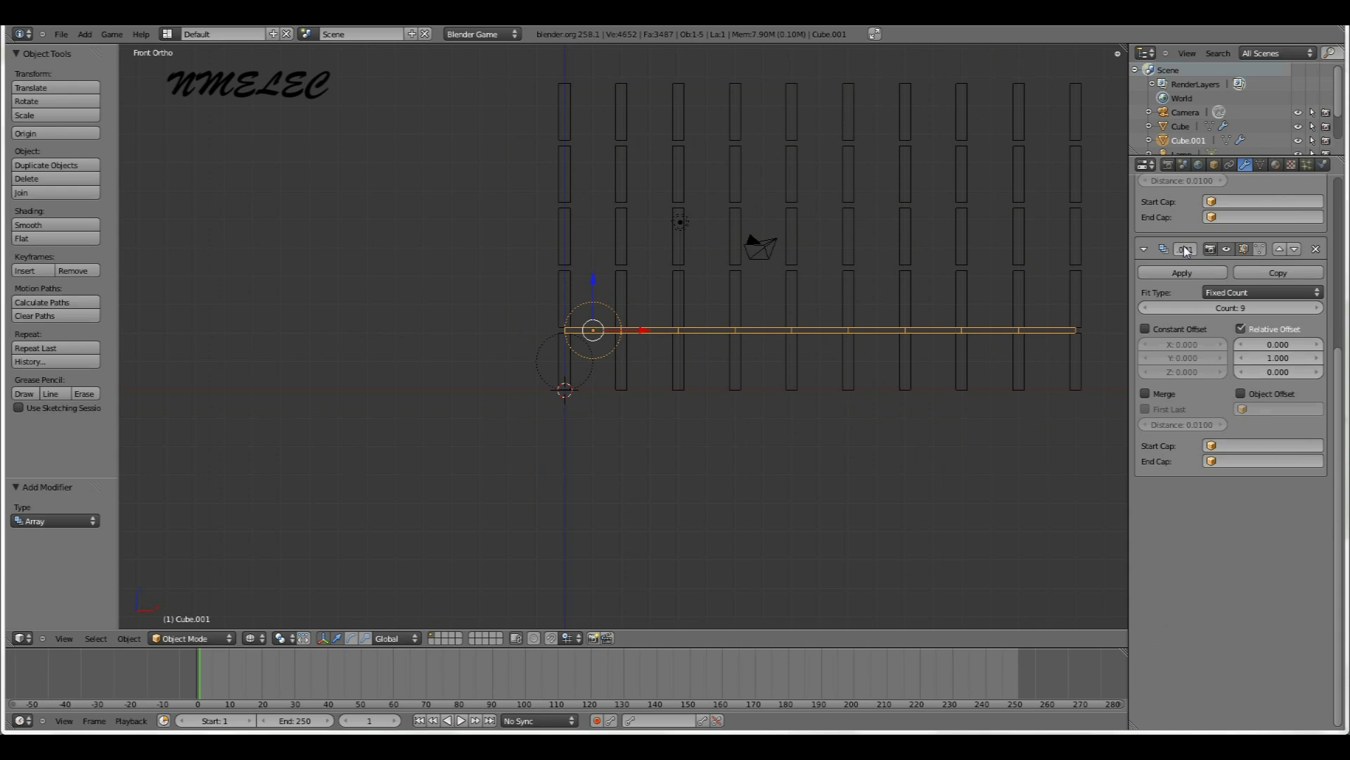
# Add another Array modifier to Cube.001 with relative X offset 0
pyautogui.scroll(5, 1188, 211)
pyautogui.scroll(3, 1186, 205)
pyautogui.click(1186, 208)
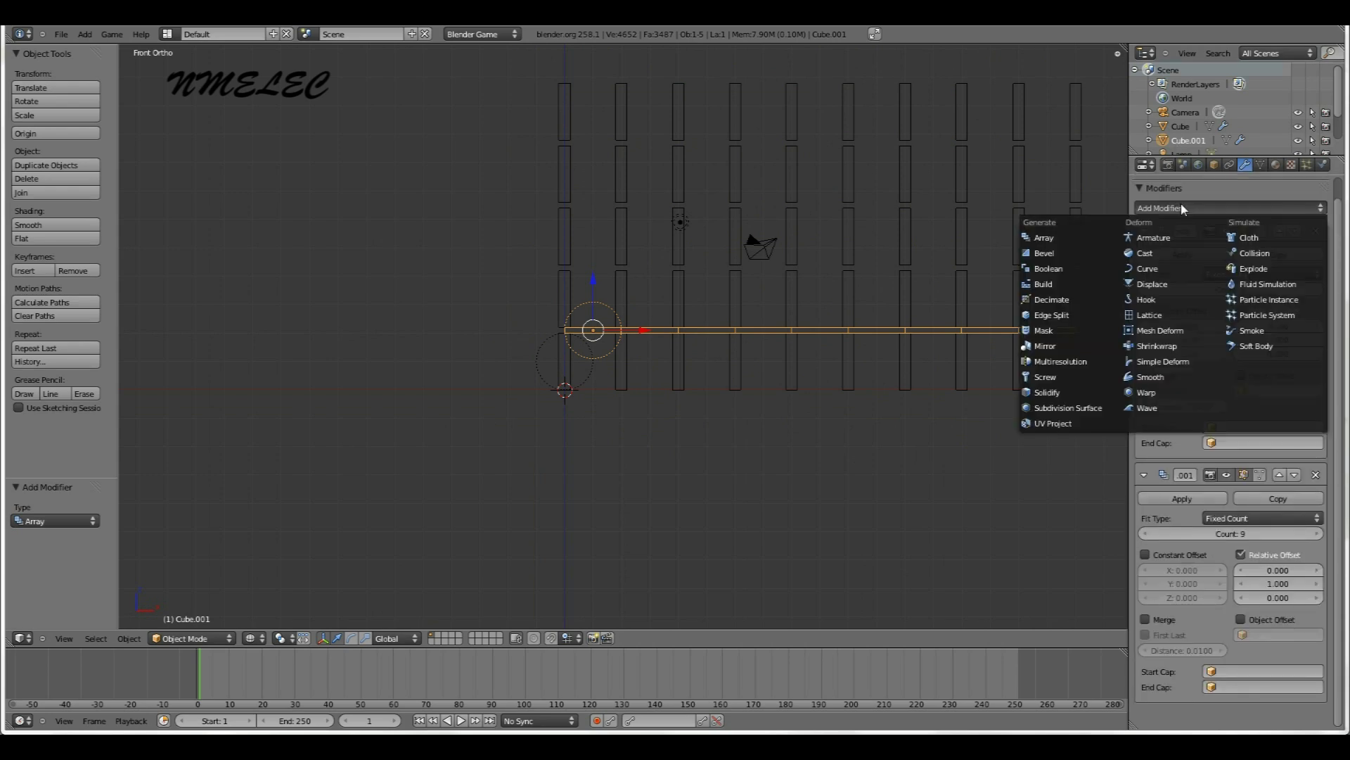
pyautogui.click(1046, 239)
pyautogui.scroll(-1, 1048, 244)
pyautogui.scroll(-8, 1258, 567)
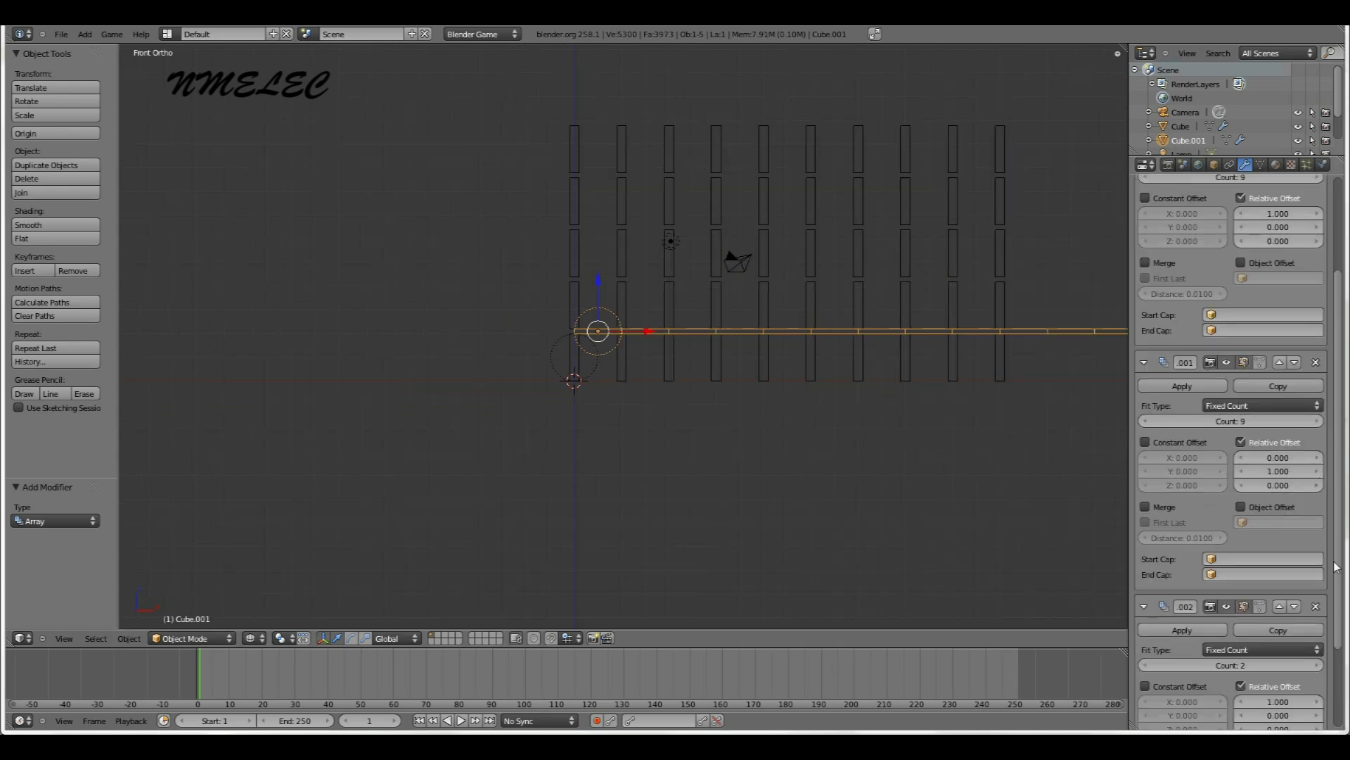
pyautogui.click(1266, 589)
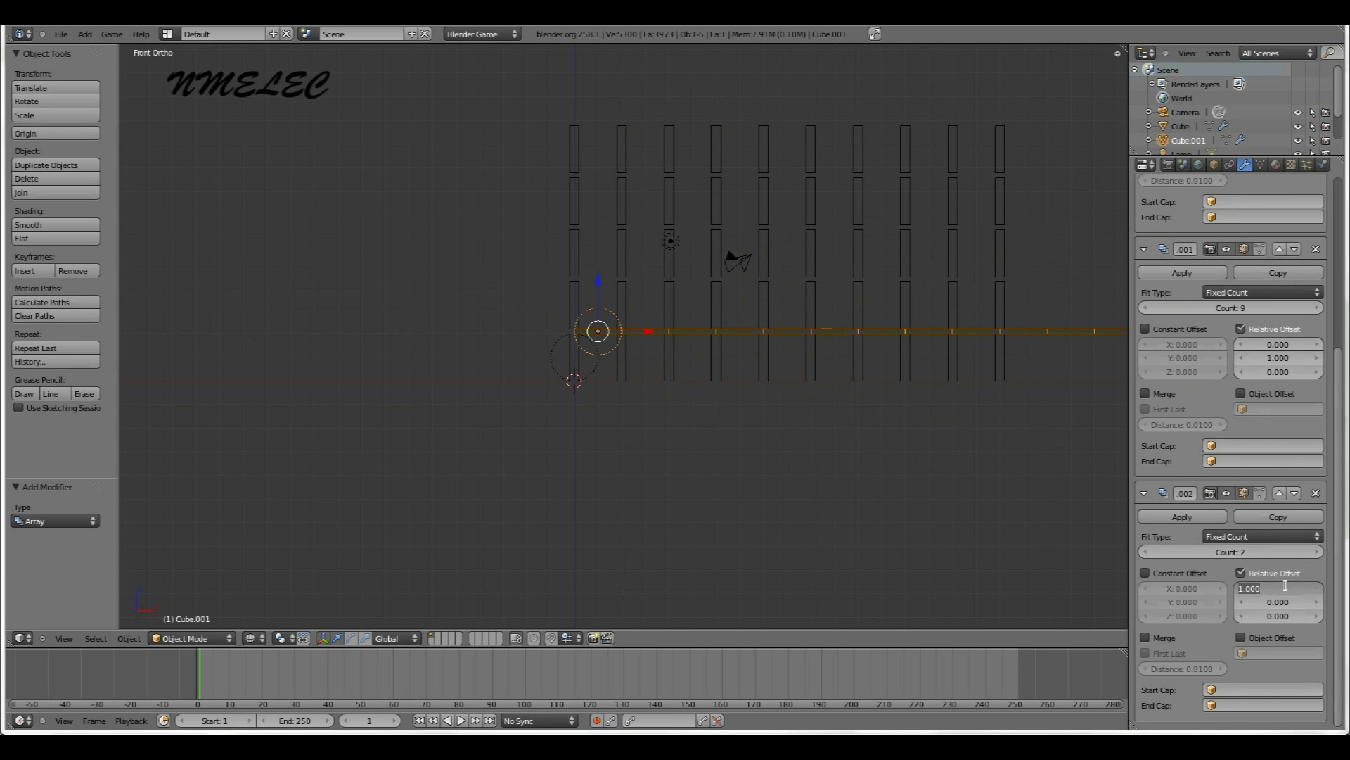
pyautogui.write('0')
pyautogui.press('Return')
# Set the floor array's relative Z offset to 11
pyautogui.click(1273, 615)
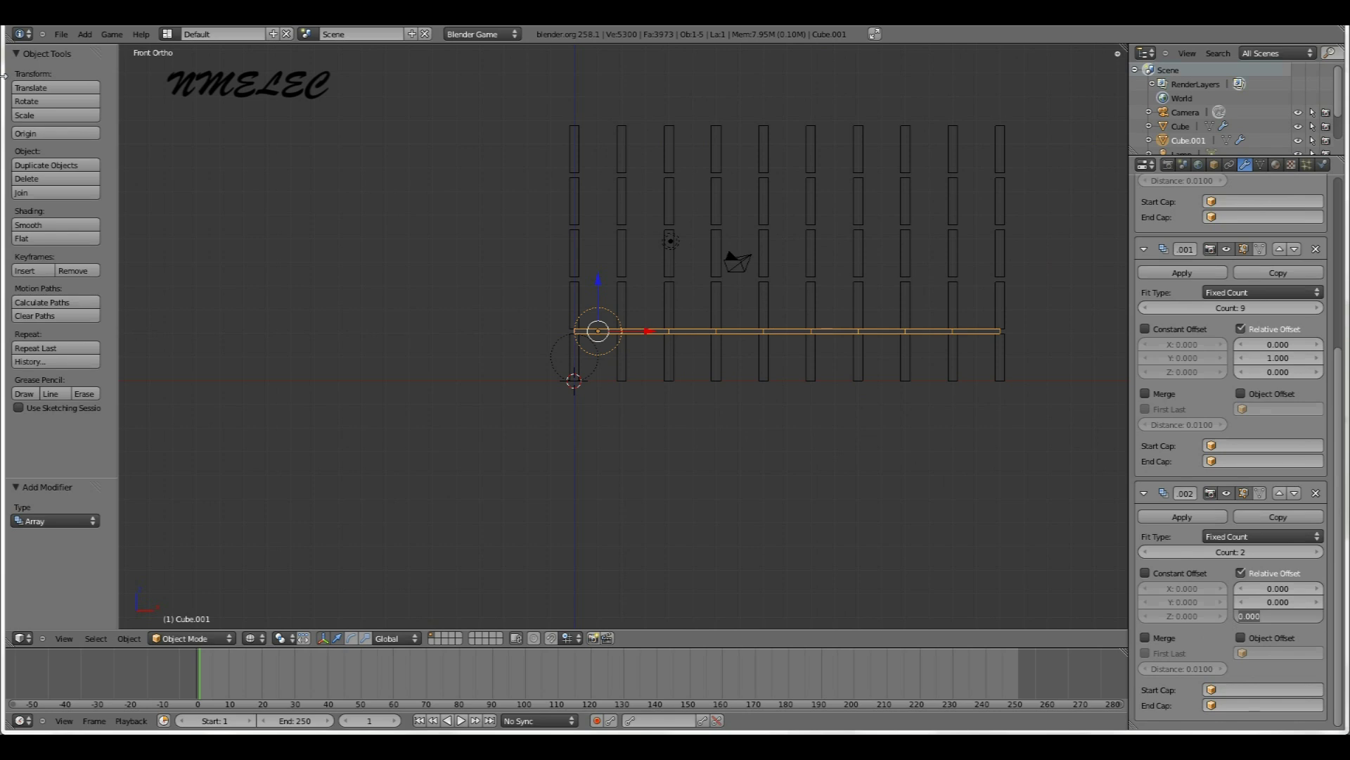
pyautogui.write('1')
pyautogui.press('Return')
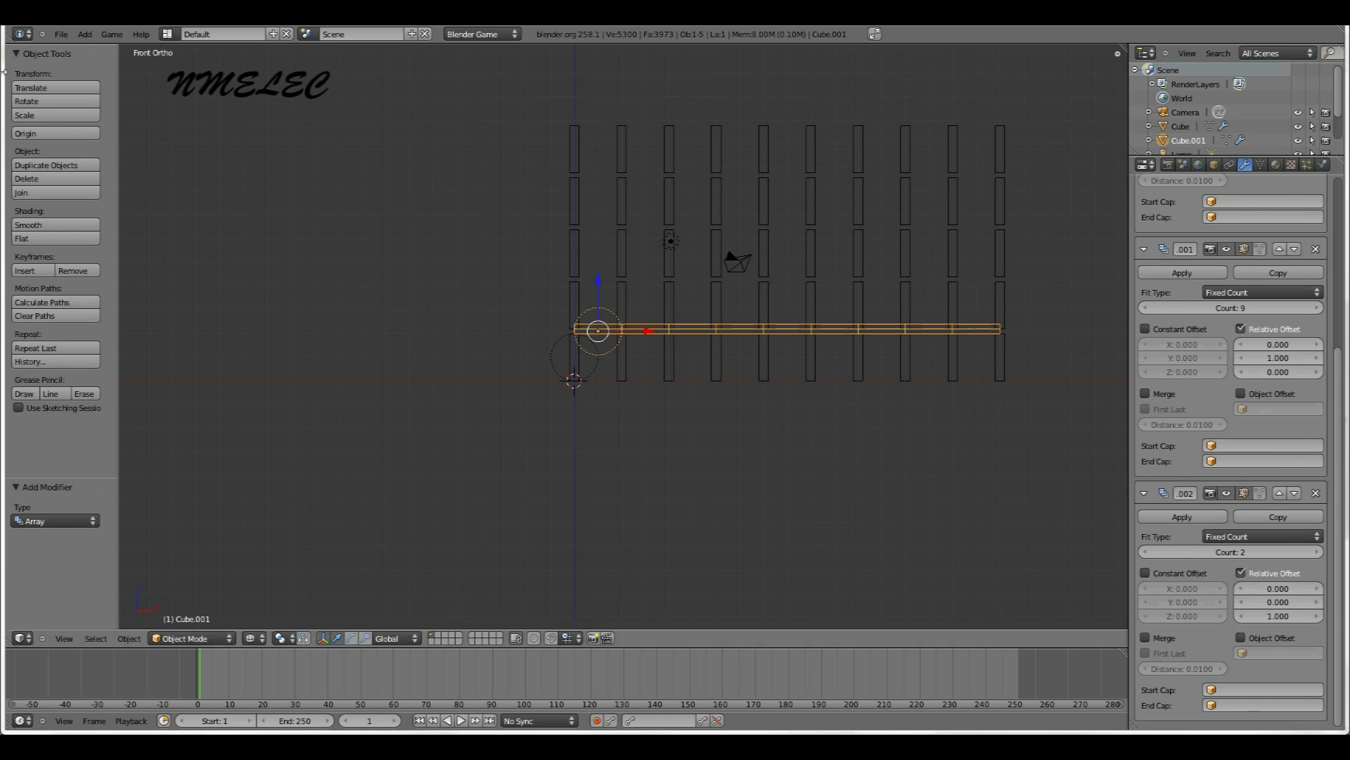
pyautogui.click(1273, 616)
pyautogui.write('10')
pyautogui.press('Return')
pyautogui.scroll(7, 588, 121)
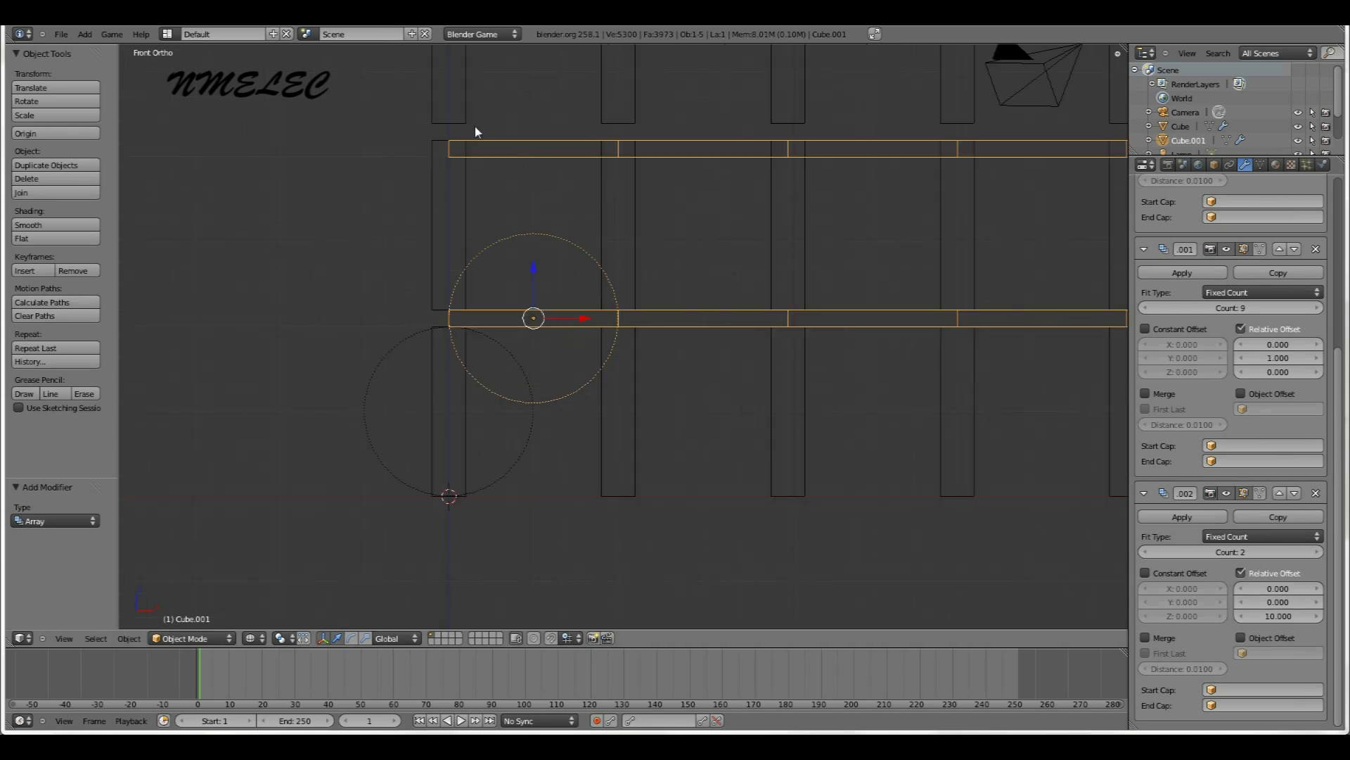
pyautogui.click(1279, 616)
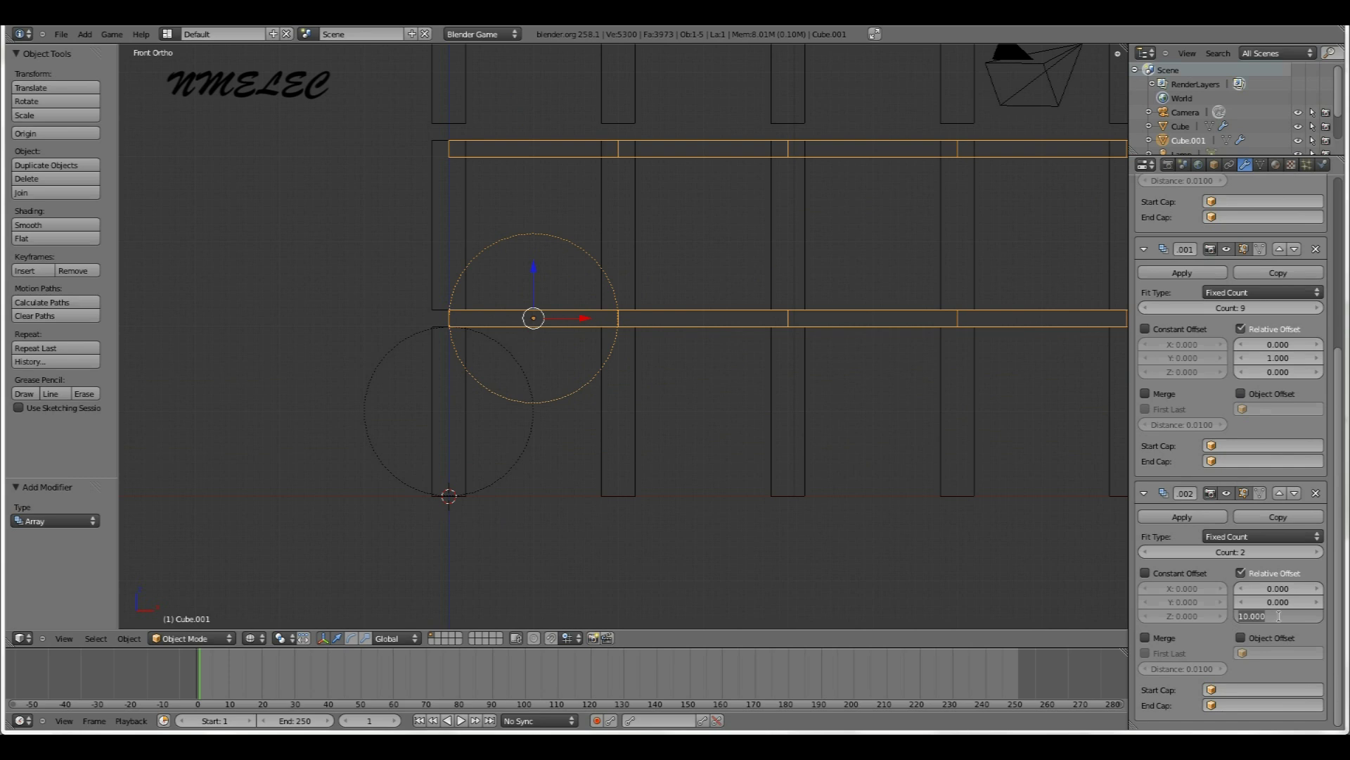
pyautogui.write('10.1')
pyautogui.press('Return')
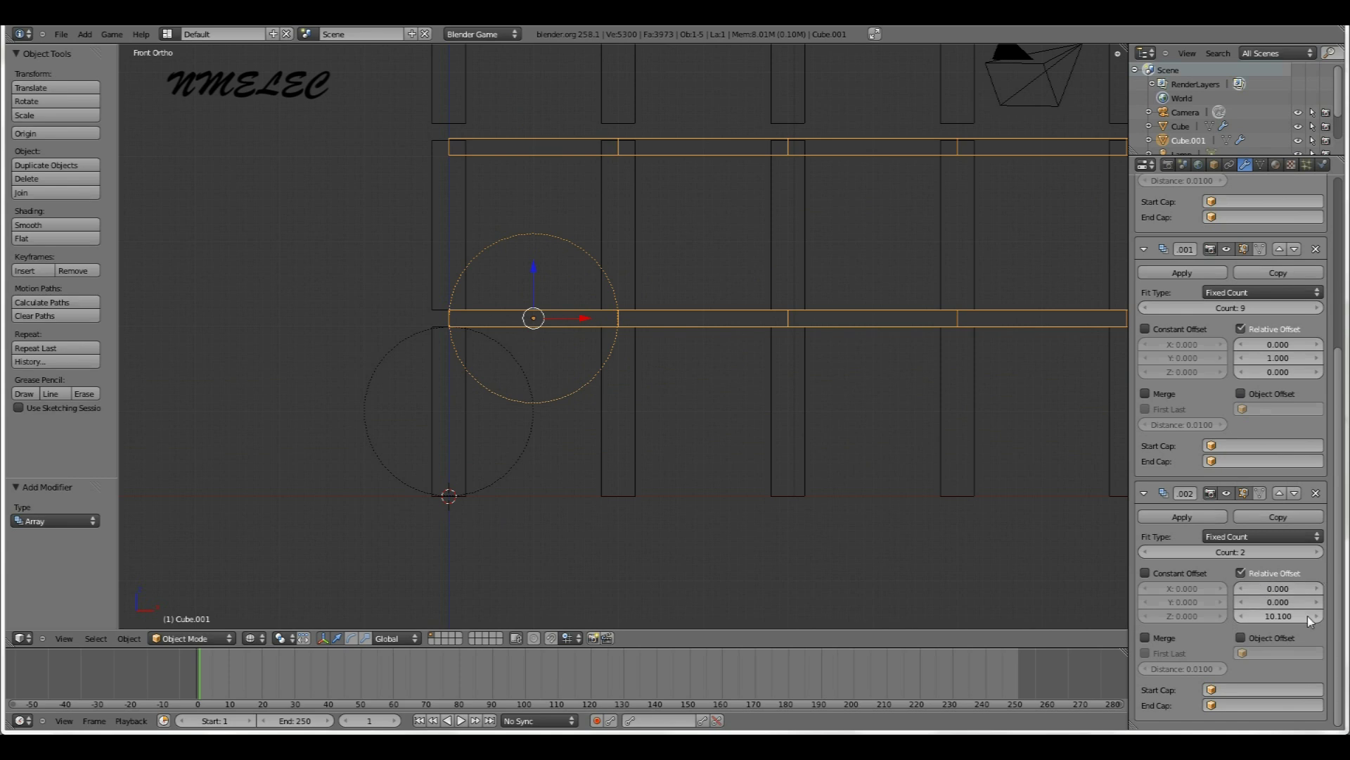
pyautogui.click(1285, 615)
pyautogui.write('11')
pyautogui.press('Return')
# Set the floor array count to 5, one floor per pillar level
pyautogui.scroll(-2, 534, 109)
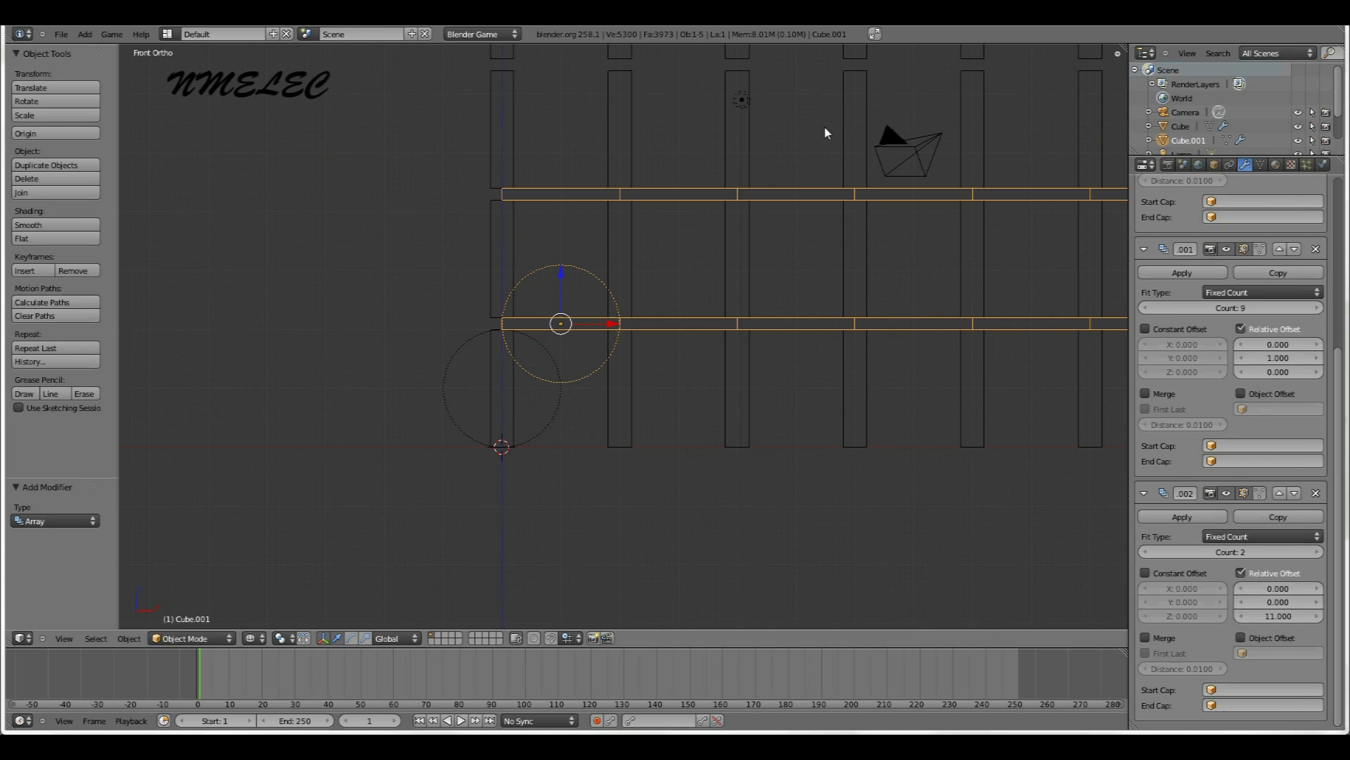
pyautogui.scroll(-3, 796, 132)
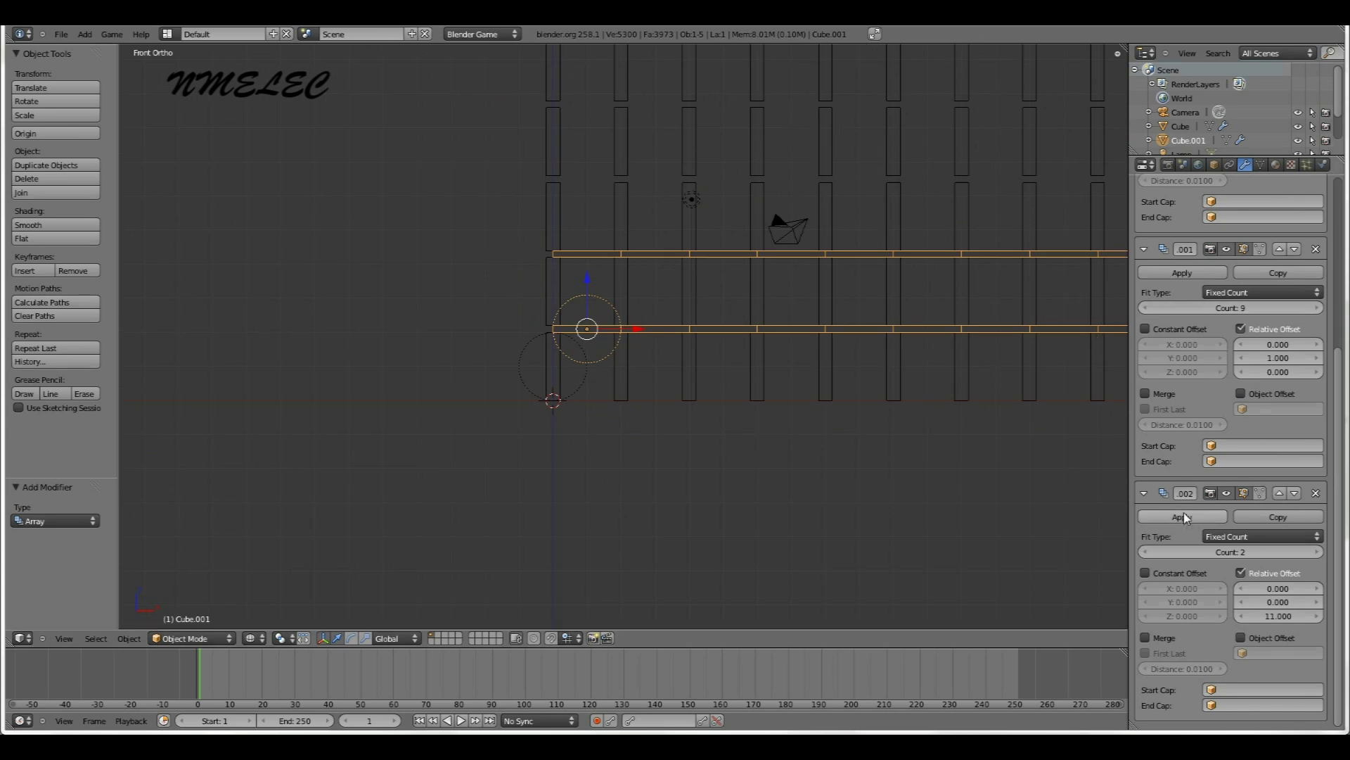
pyautogui.click(1231, 552)
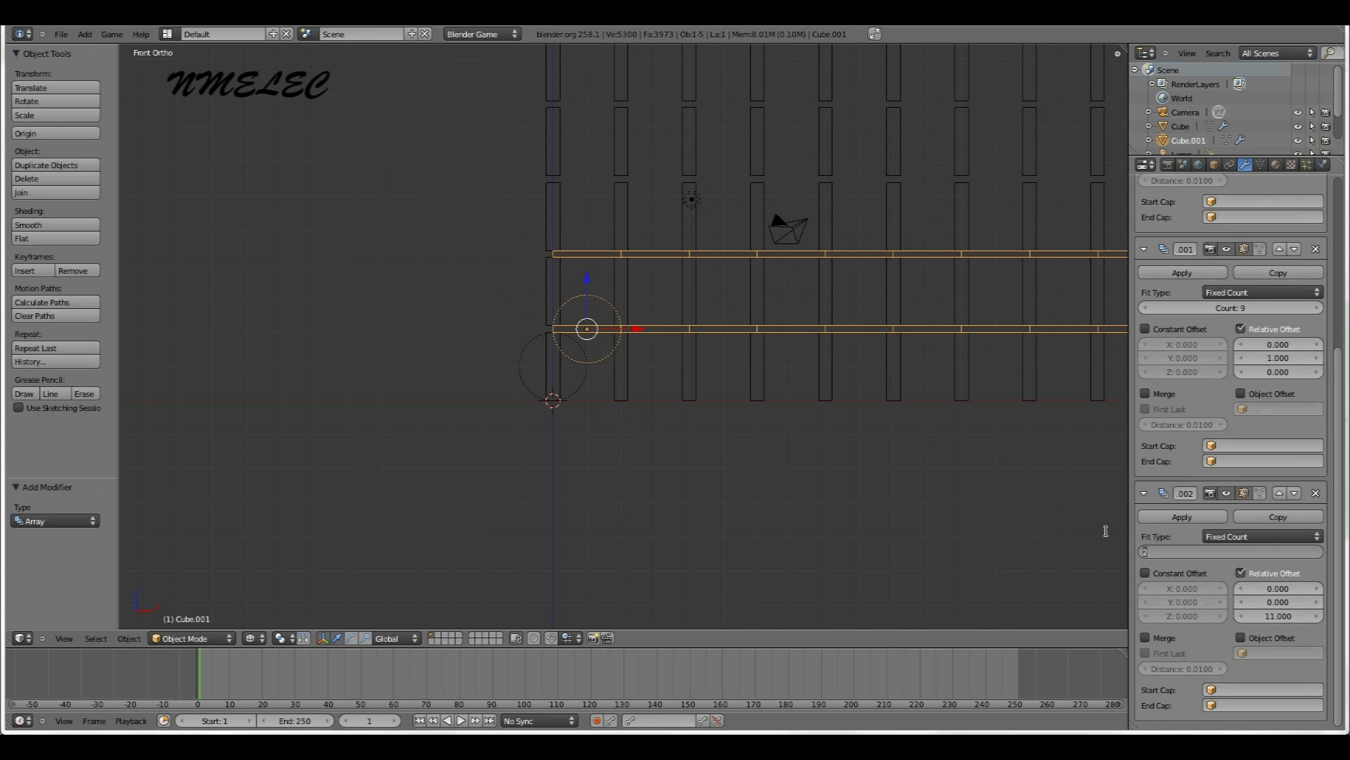
pyautogui.write('85')
pyautogui.press('Return')
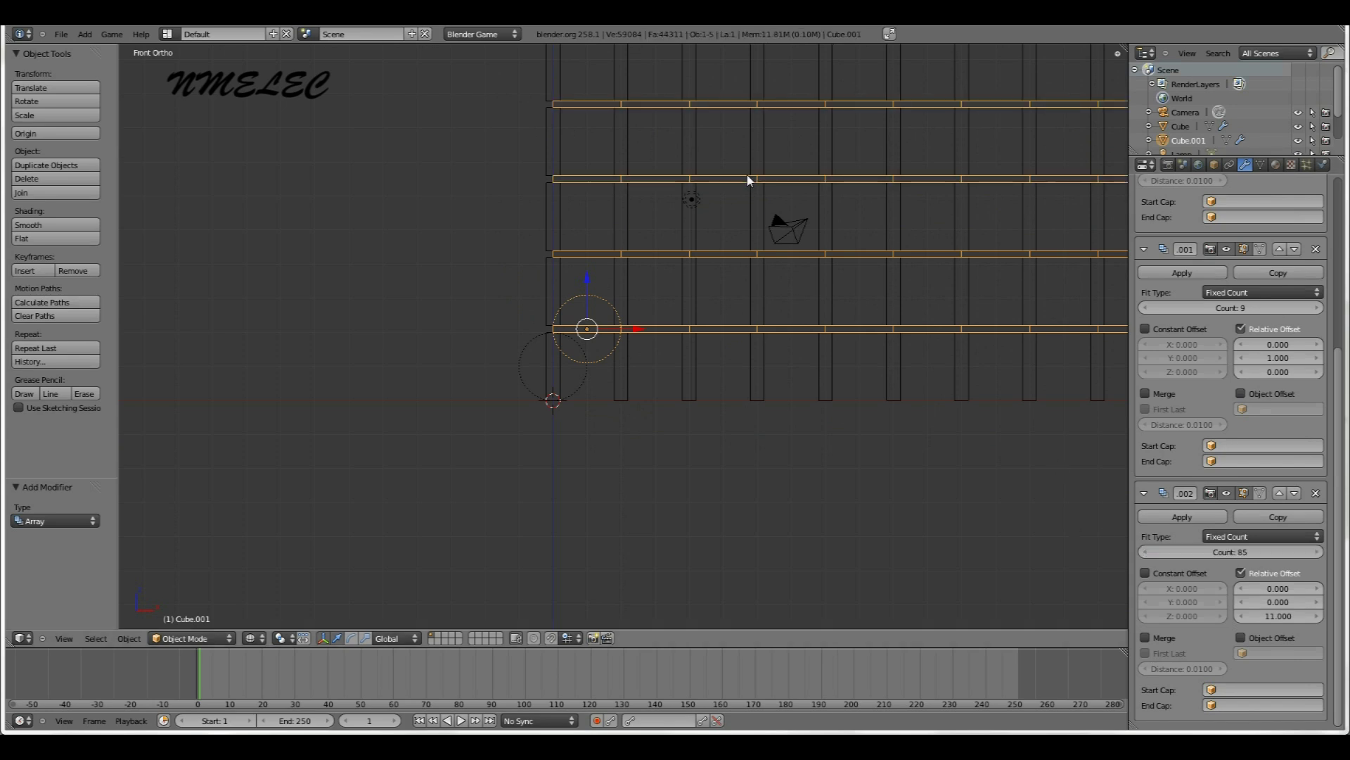
pyautogui.scroll(-4, 748, 181)
pyautogui.click(1231, 552)
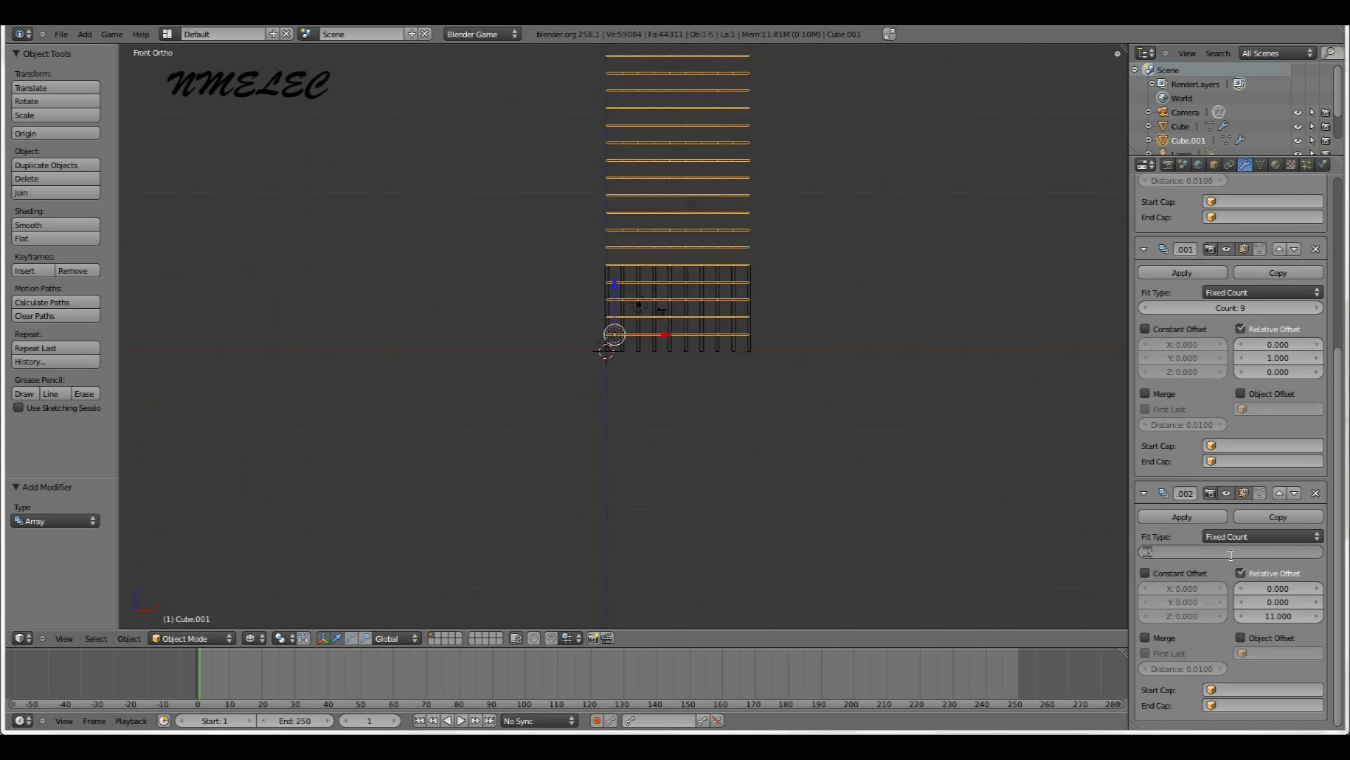
pyautogui.write('5')
pyautogui.press('Return')
pyautogui.scroll(6, 486, 204)
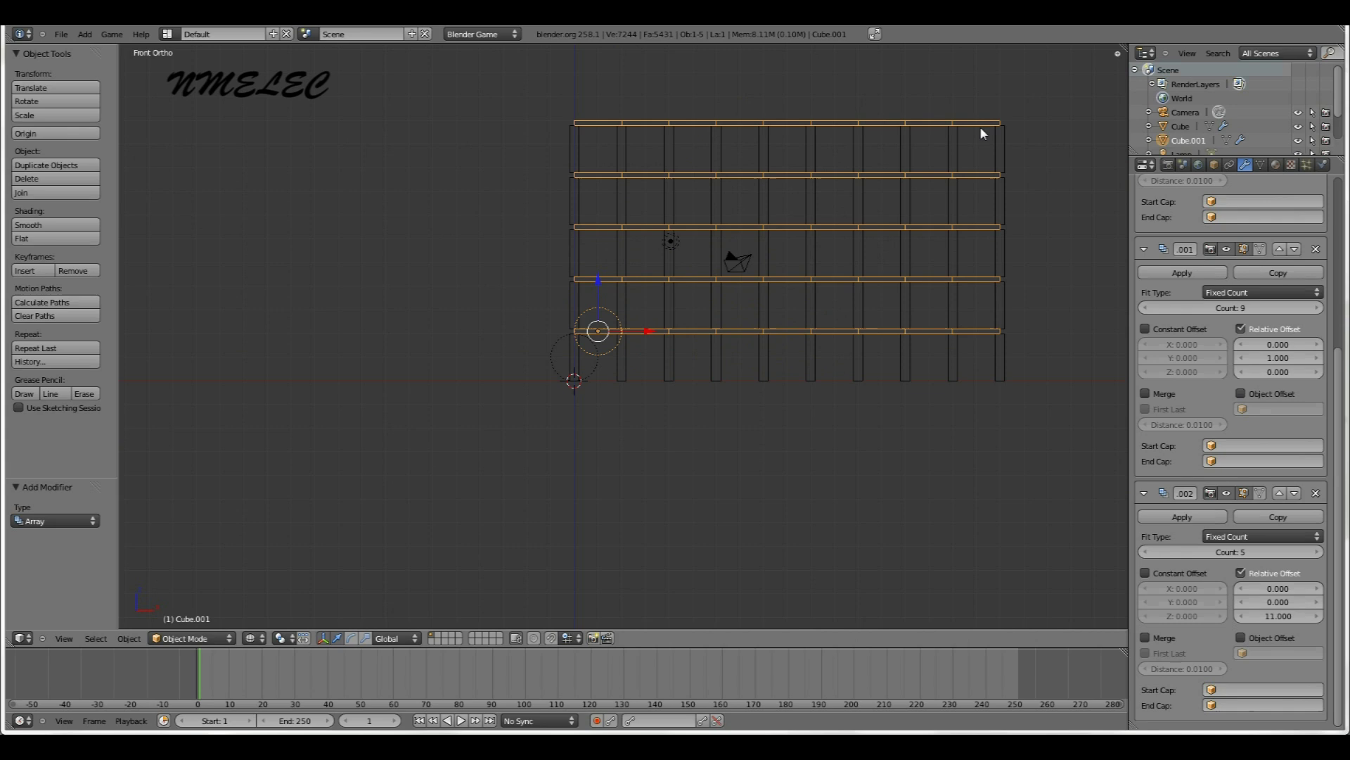
pyautogui.moveTo(994, 129)
pyautogui.mouseDown(button='middle')
pyautogui.moveTo(875, 259)
pyautogui.moveTo(949, 259)
pyautogui.moveTo(977, 181)
pyautogui.moveTo(706, 155)
pyautogui.moveTo(678, 166)
pyautogui.moveTo(699, 151)
pyautogui.moveTo(700, 165)
pyautogui.mouseUp(button='middle')
pyautogui.press('z')
pyautogui.scroll(-3, 700, 166)
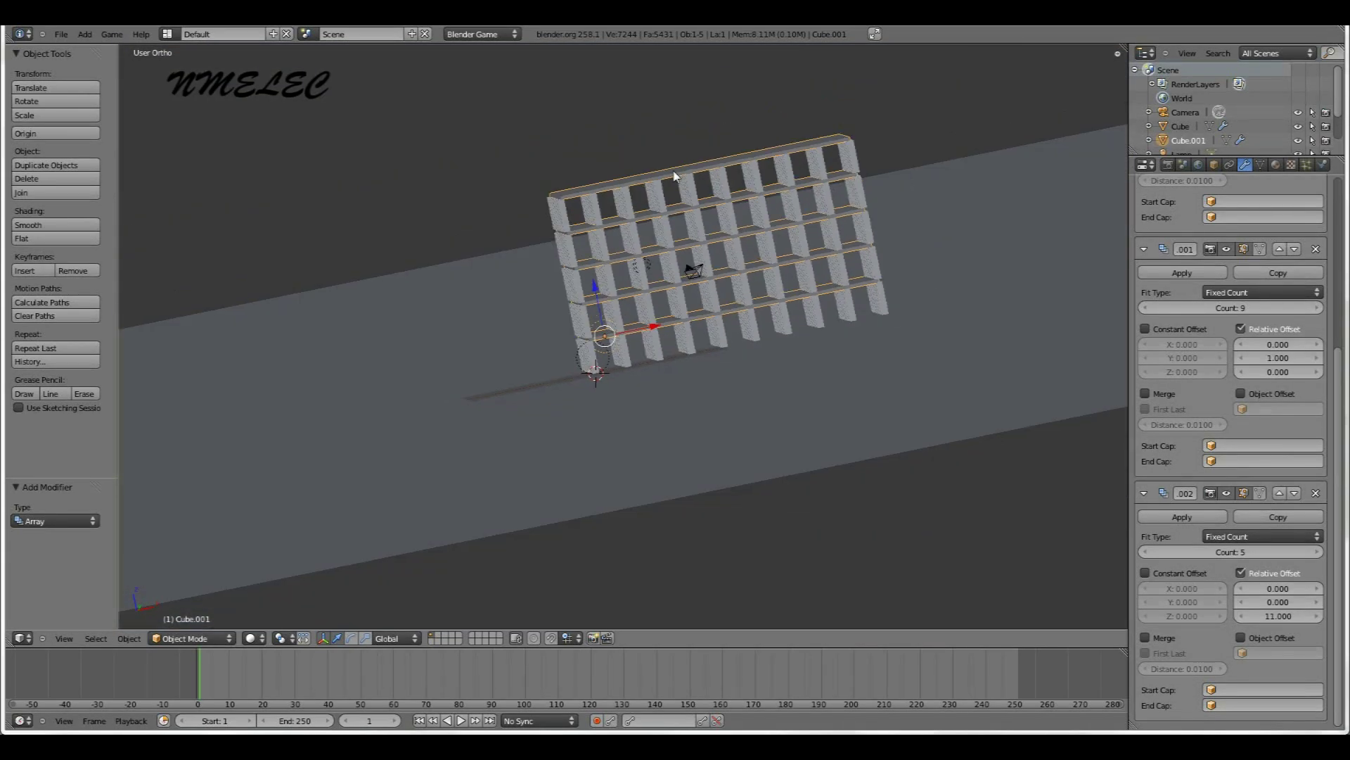
pyautogui.scroll(8, 672, 168)
pyautogui.scroll(-3, 674, 200)
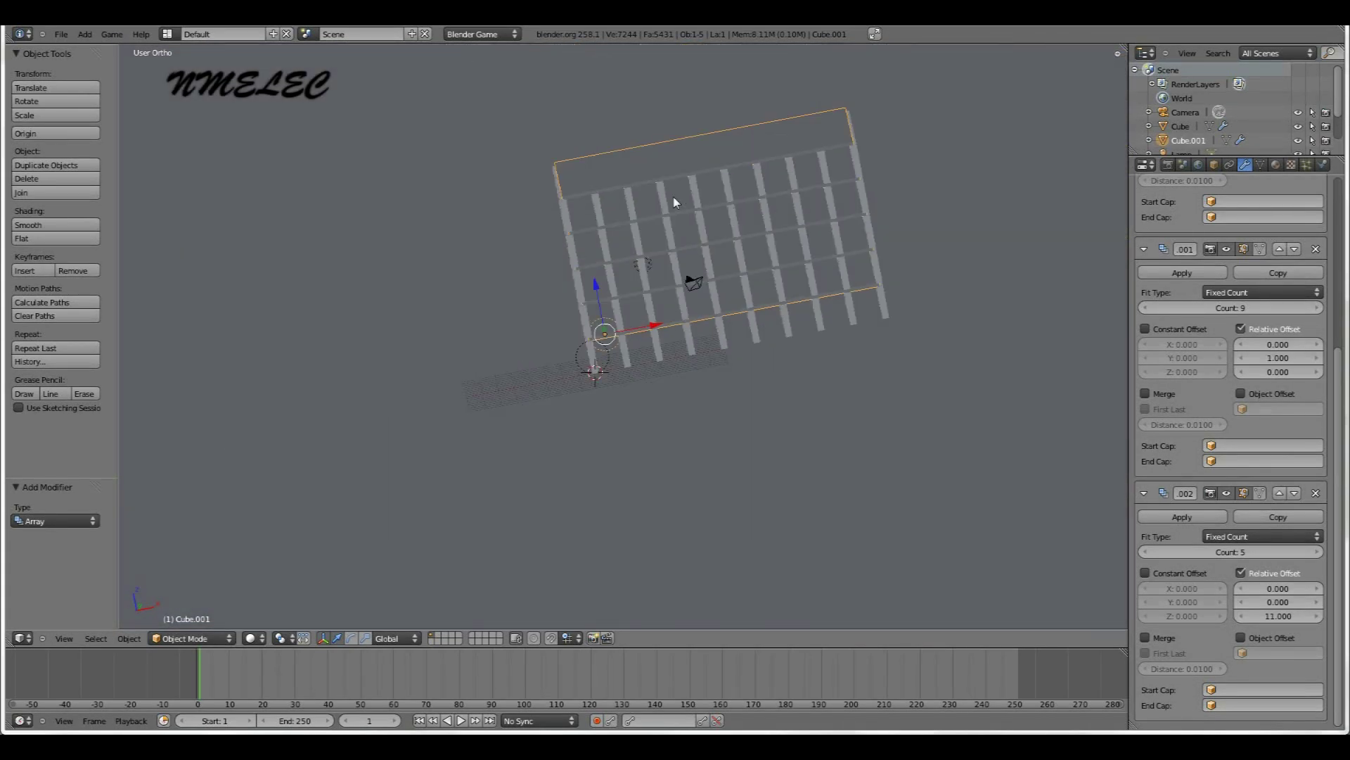
pyautogui.moveTo(675, 202); pyautogui.dragTo(675, 232, button='middle')
pyautogui.press('z')
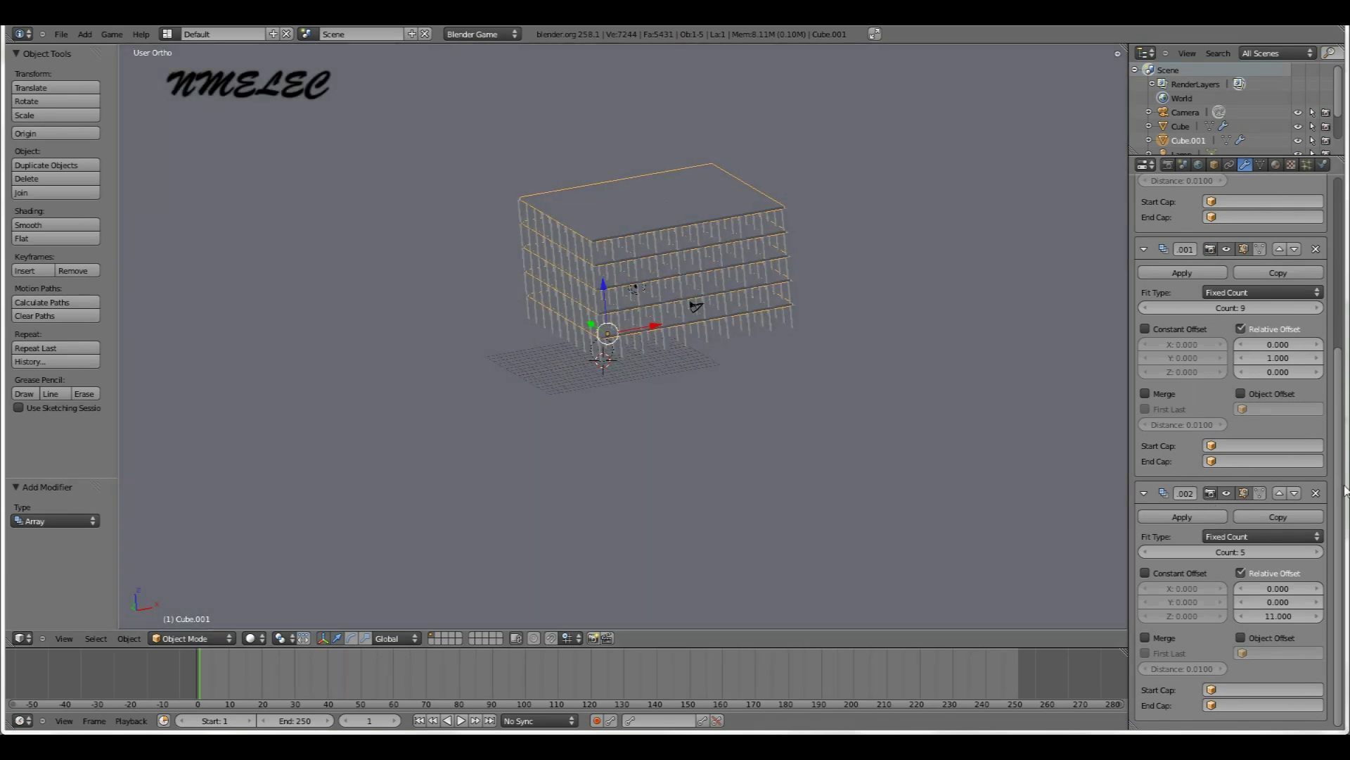
# Apply the Array modifiers on both the floor slab and the pillar object
pyautogui.scroll(6, 1343, 491)
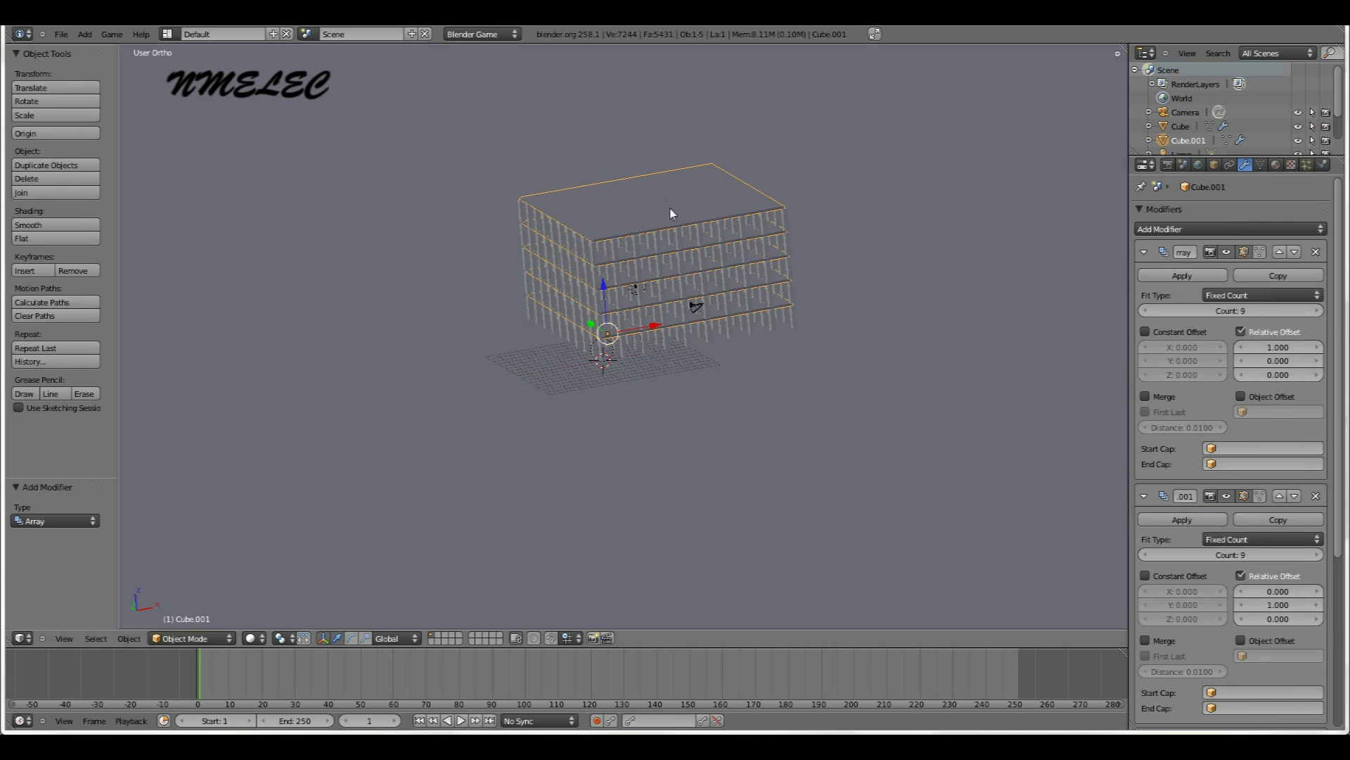
pyautogui.scroll(3, 669, 208)
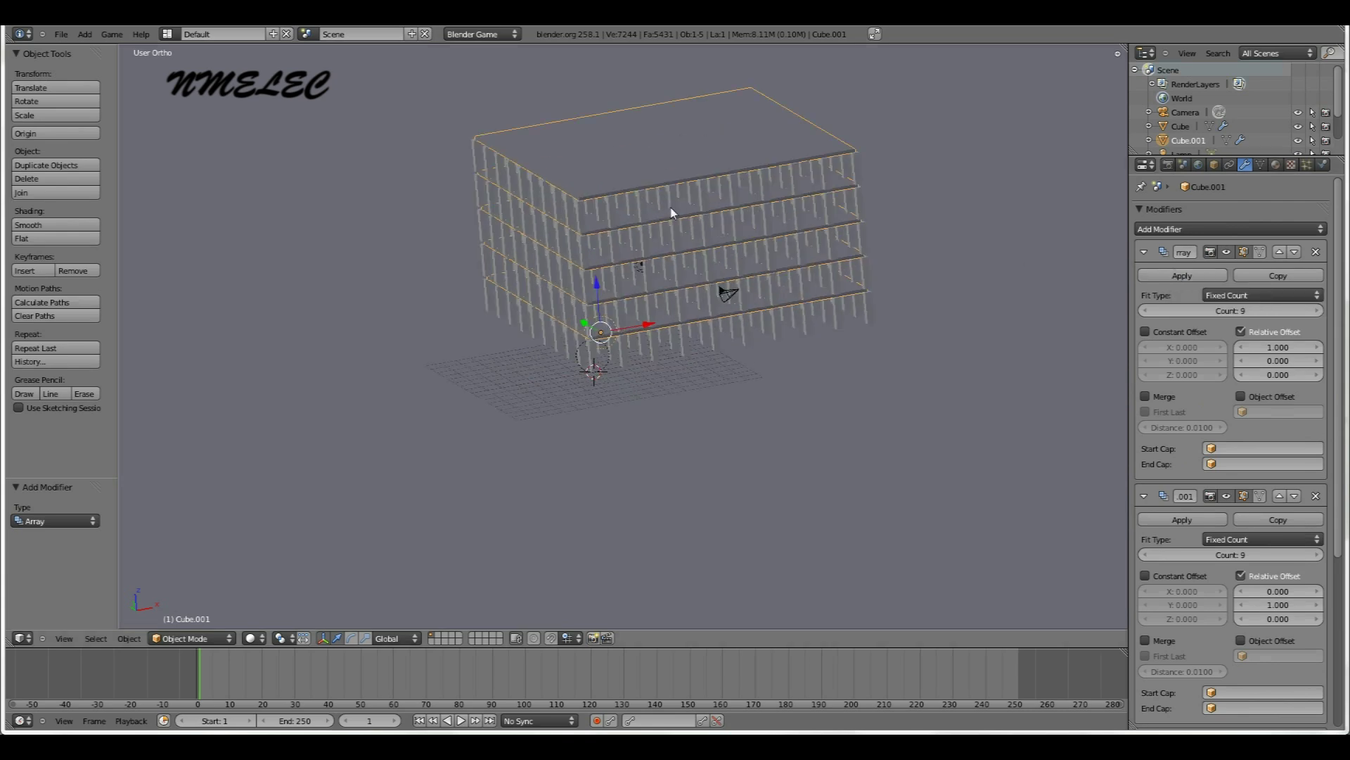
pyautogui.click(1196, 275)
pyautogui.click(1197, 275)
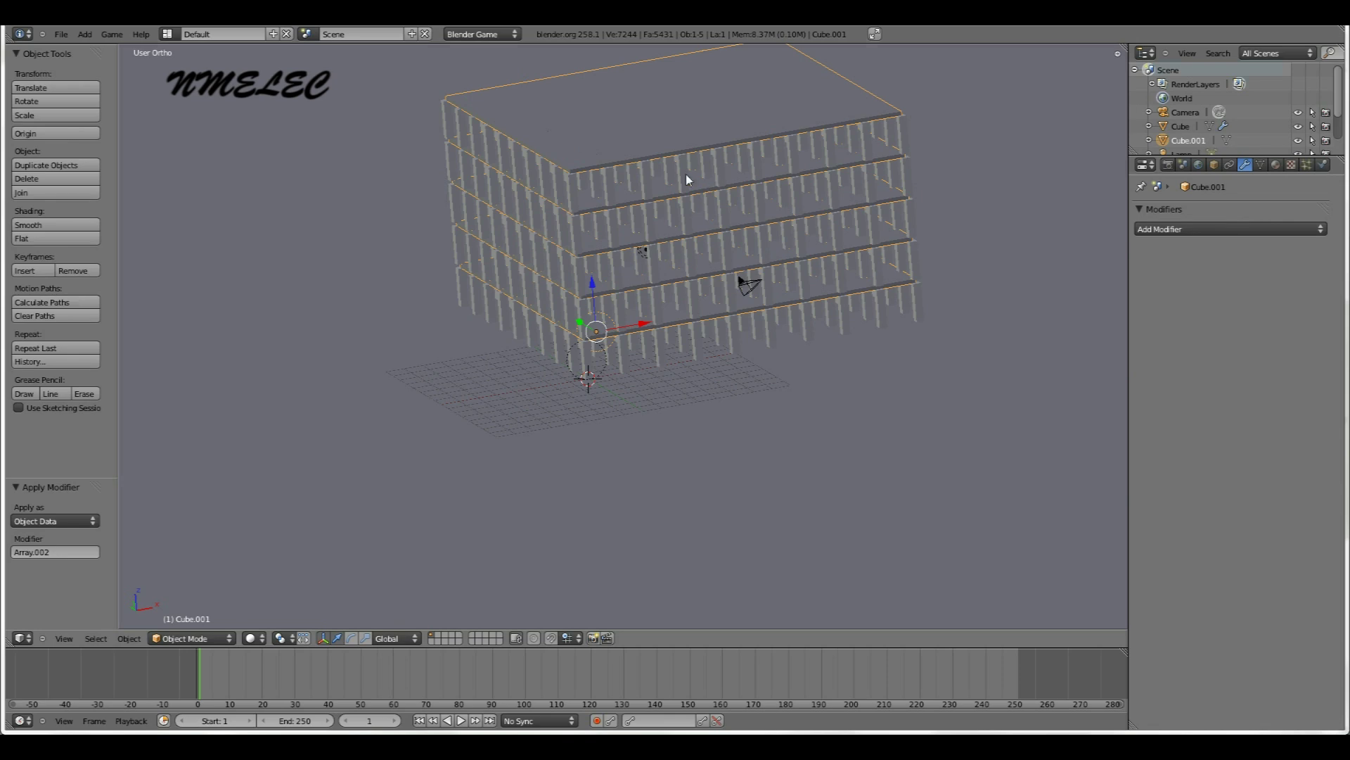
pyautogui.rightClick(688, 180)
pyautogui.click(1202, 277)
pyautogui.click(1203, 278)
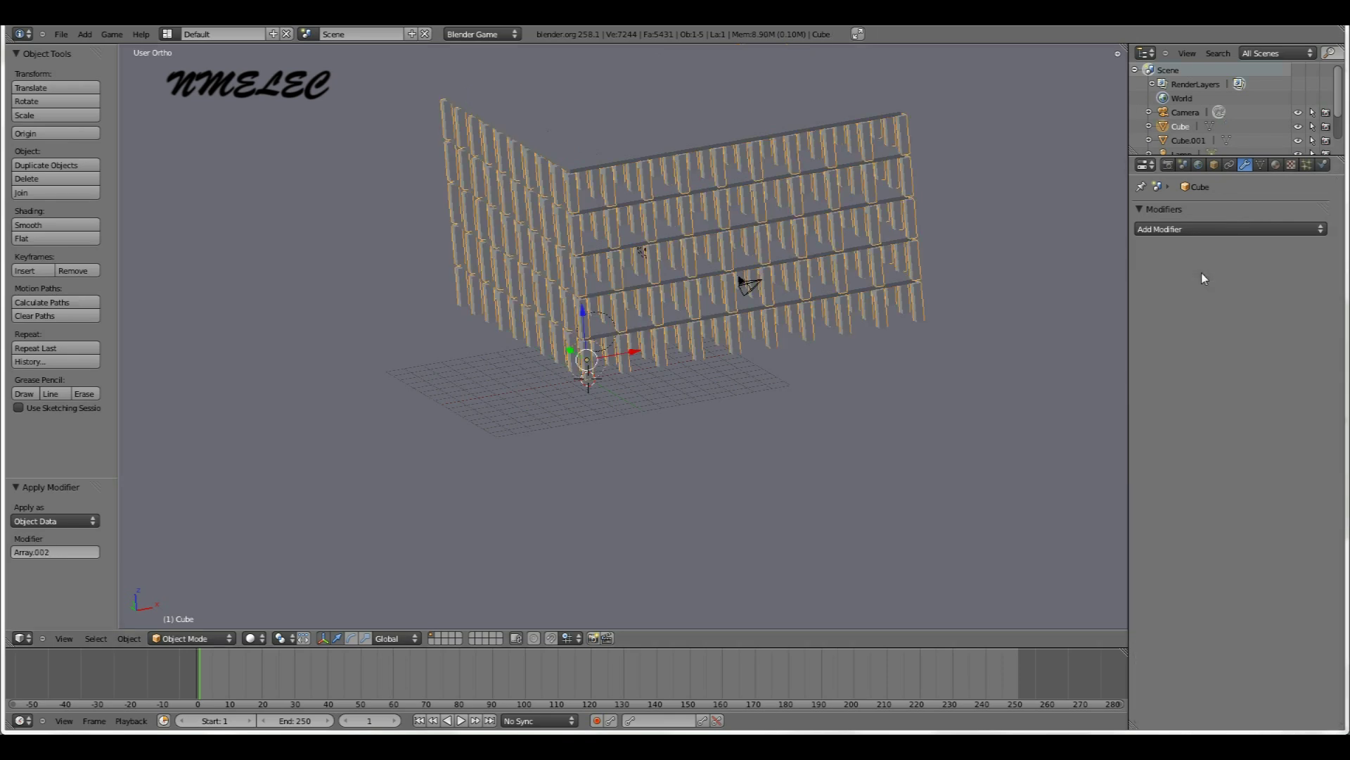
# Save the scene over tutorial.blend
pyautogui.click(59, 35)
pyautogui.click(95, 135)
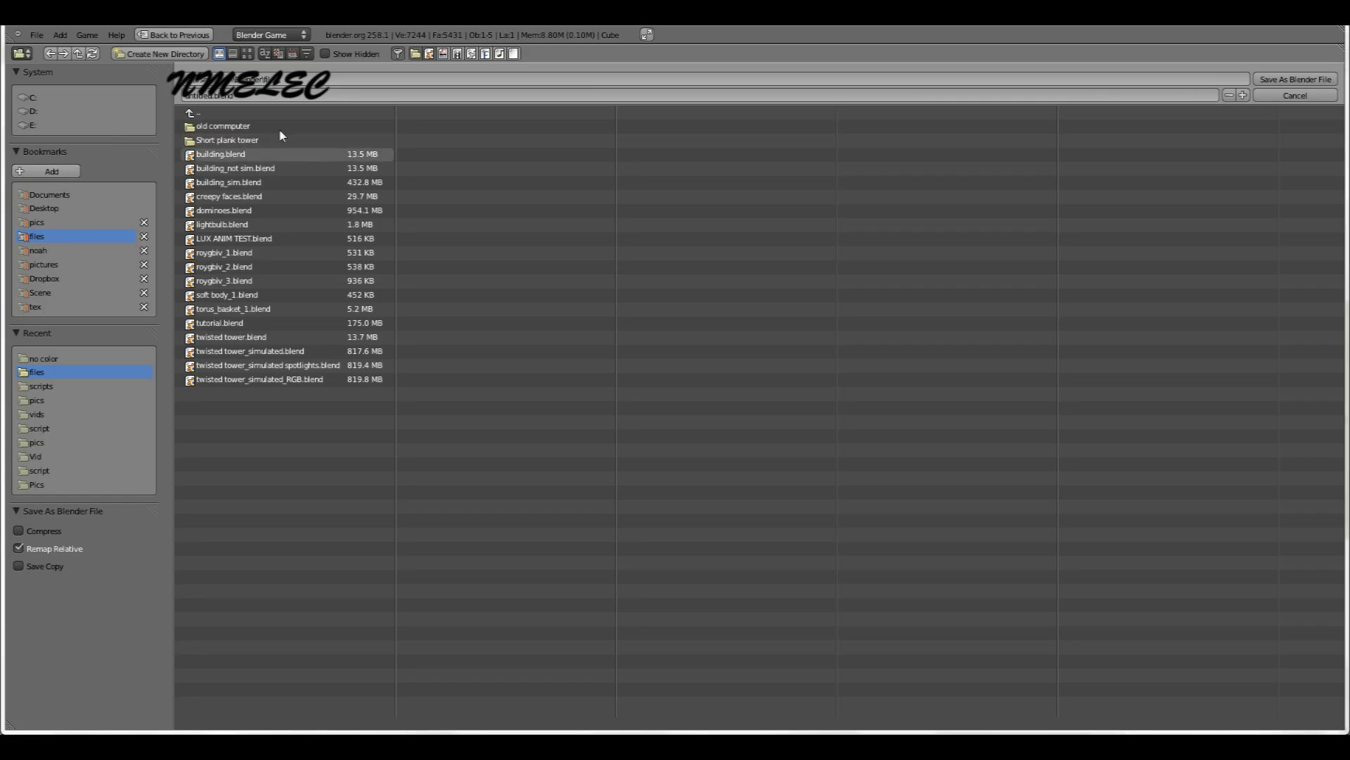
pyautogui.click(278, 324)
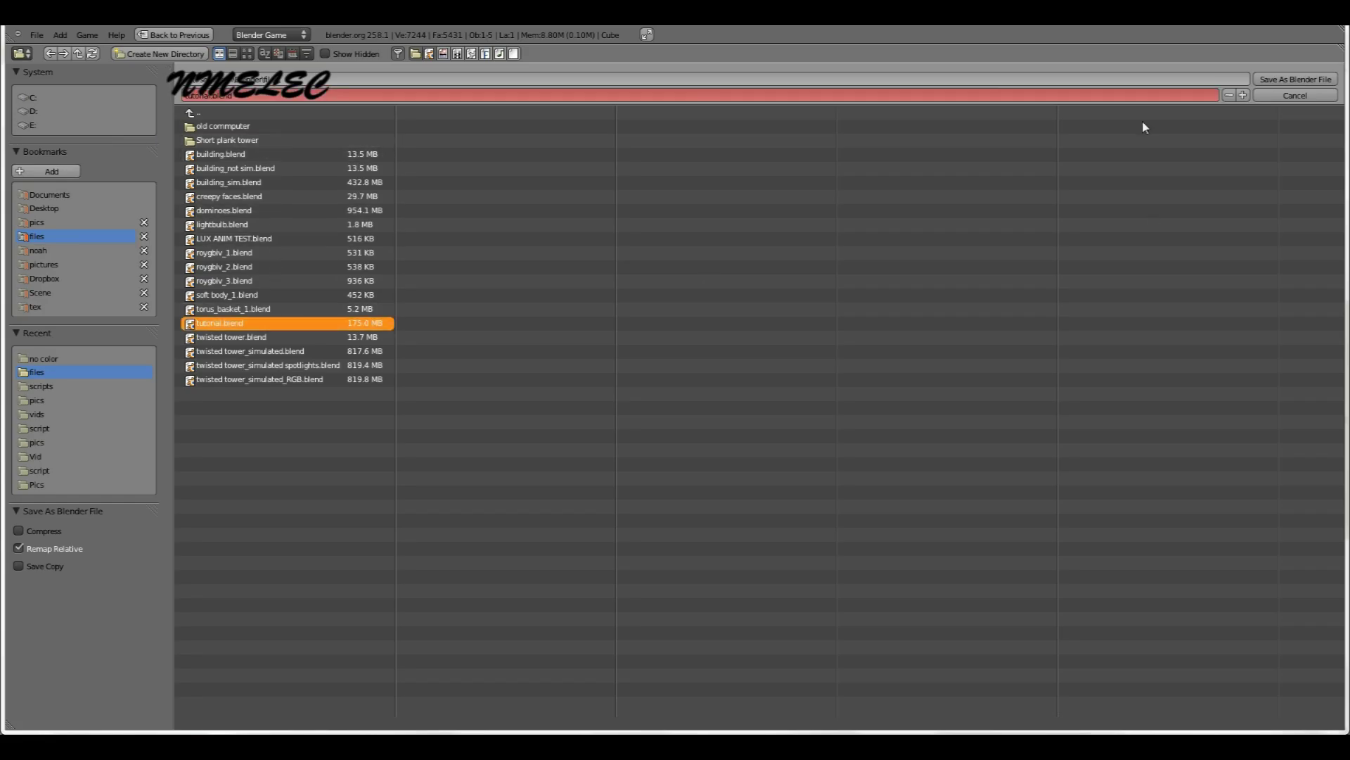
pyautogui.click(1296, 79)
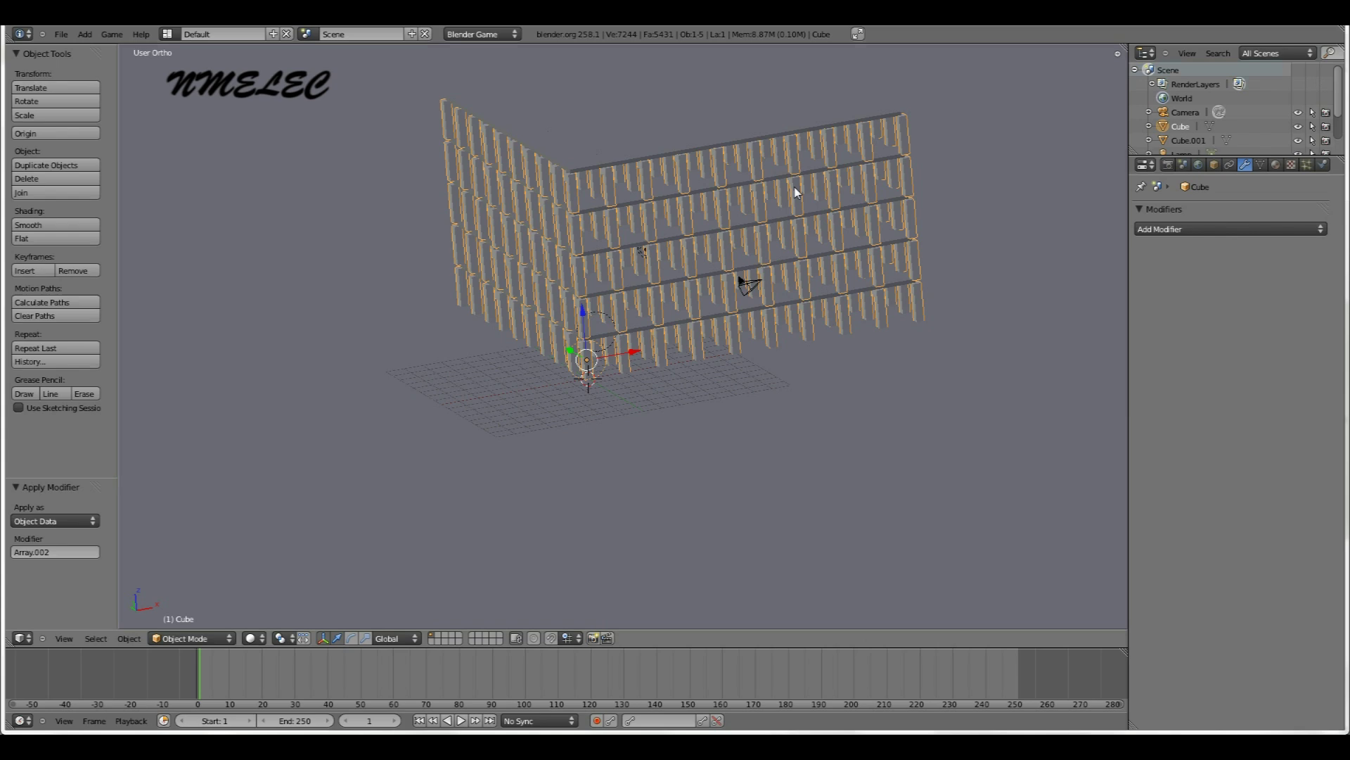
pyautogui.scroll(-4, 794, 187)
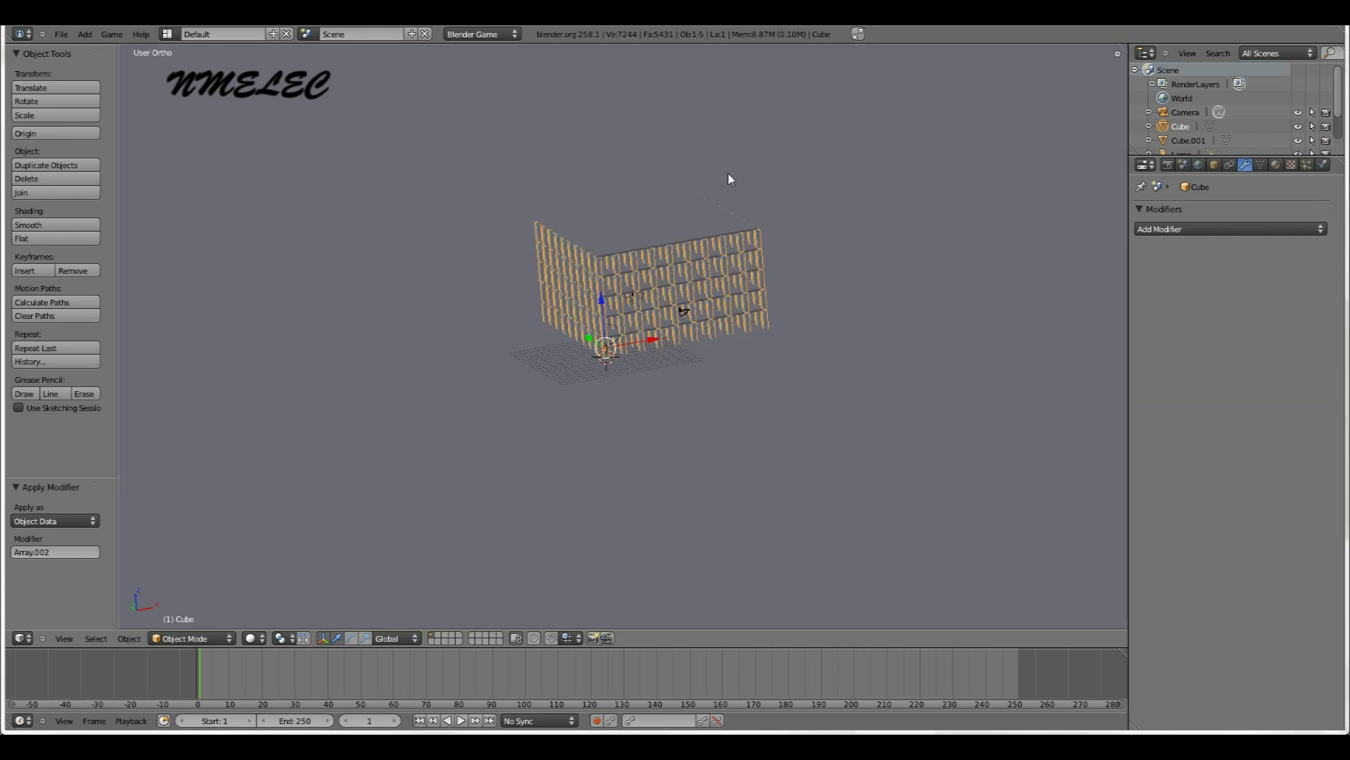
pyautogui.moveTo(568, 247); pyautogui.dragTo(573, 310, button='middle')
pyautogui.scroll(4, 549, 251)
pyautogui.rightClick(577, 282)
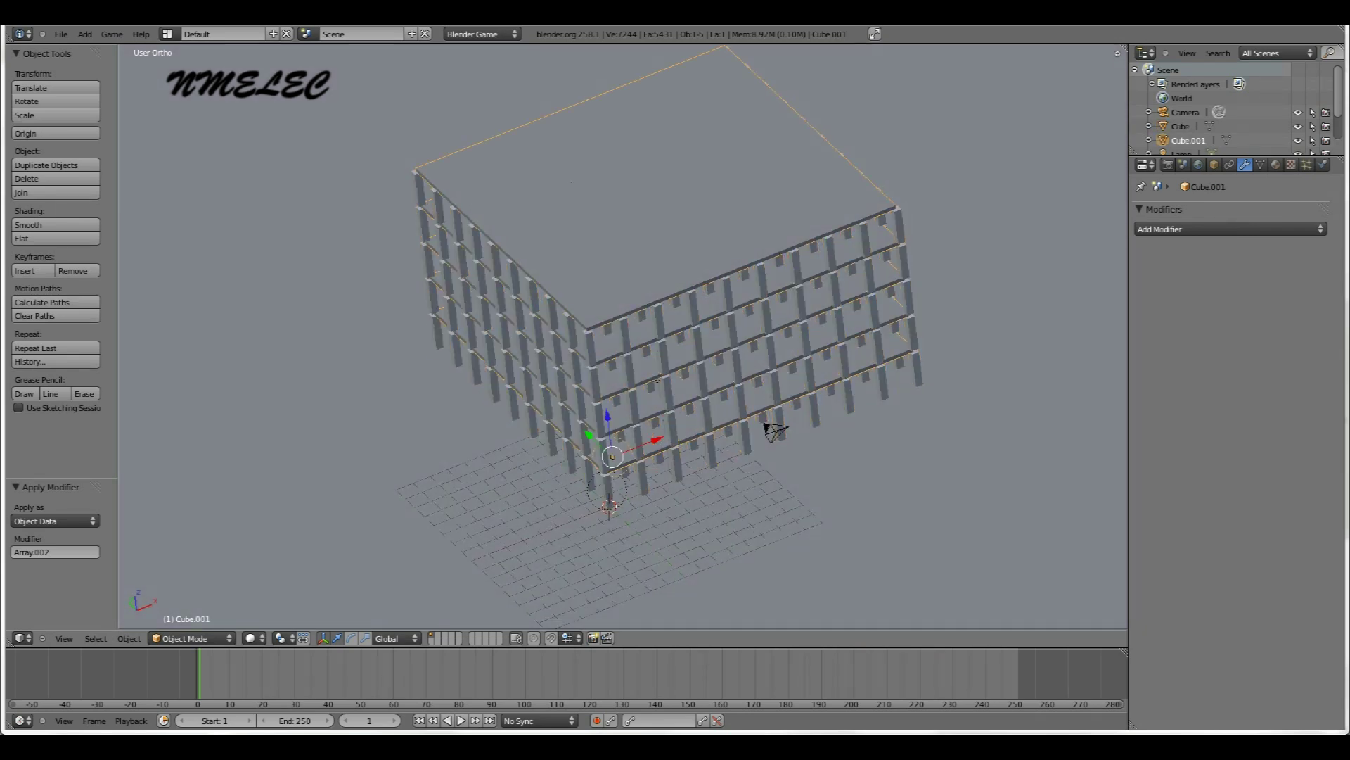
pyautogui.press('p')
pyautogui.press('Escape')
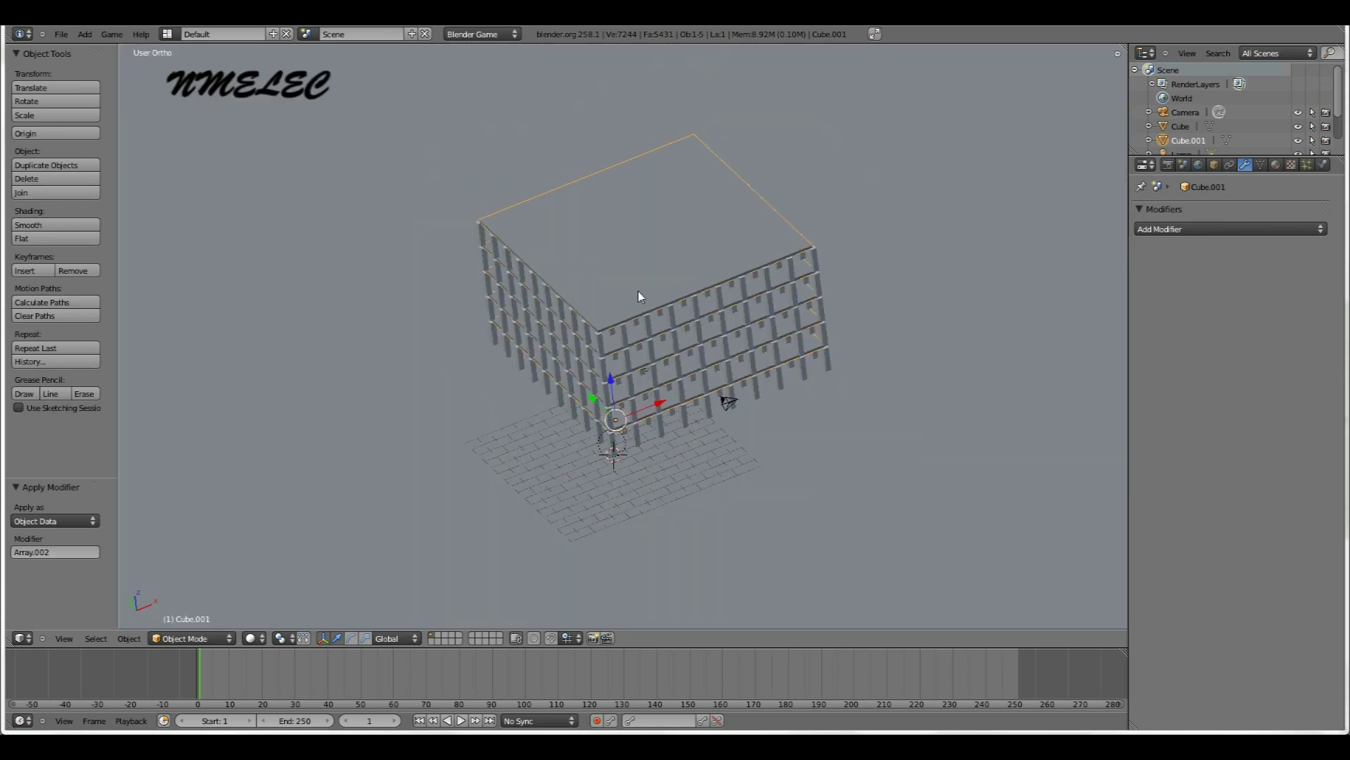
pyautogui.press('p')
pyautogui.press('Escape')
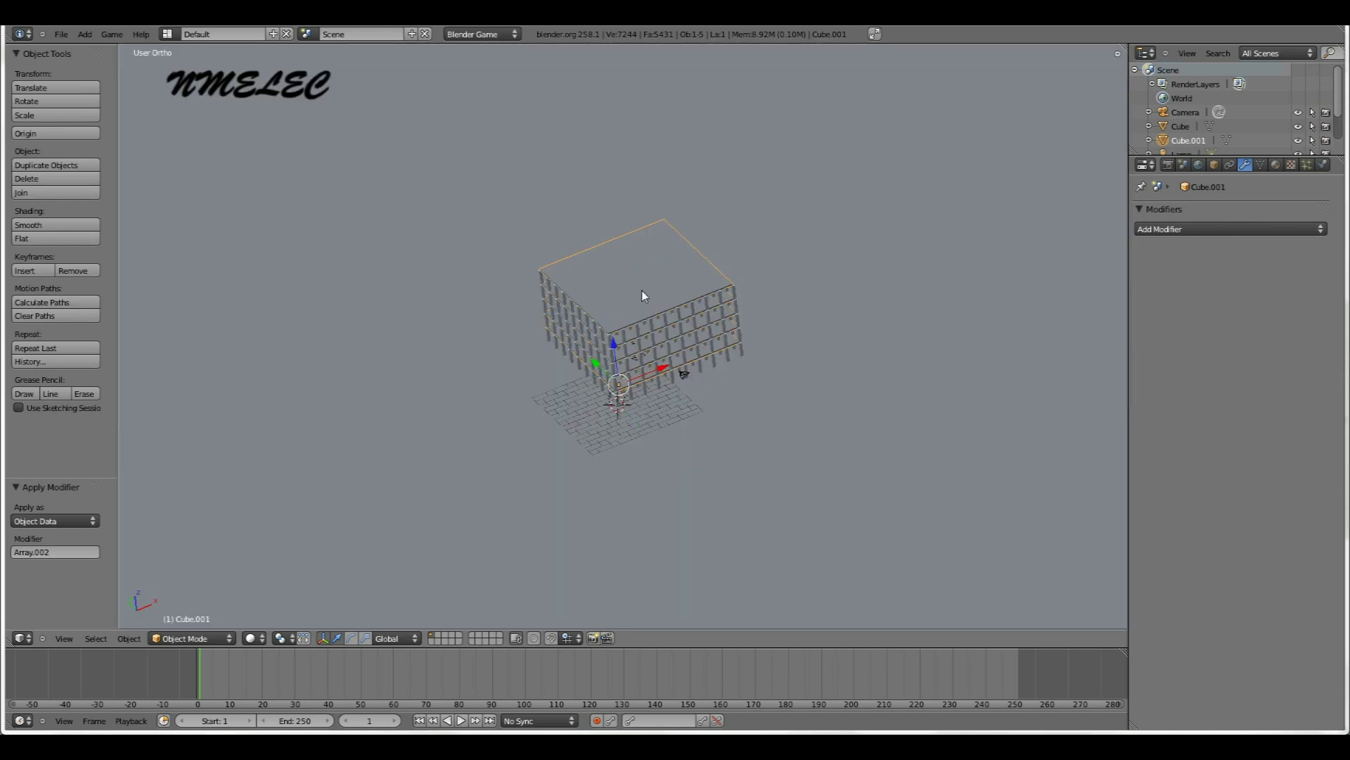
pyautogui.scroll(3, 653, 320)
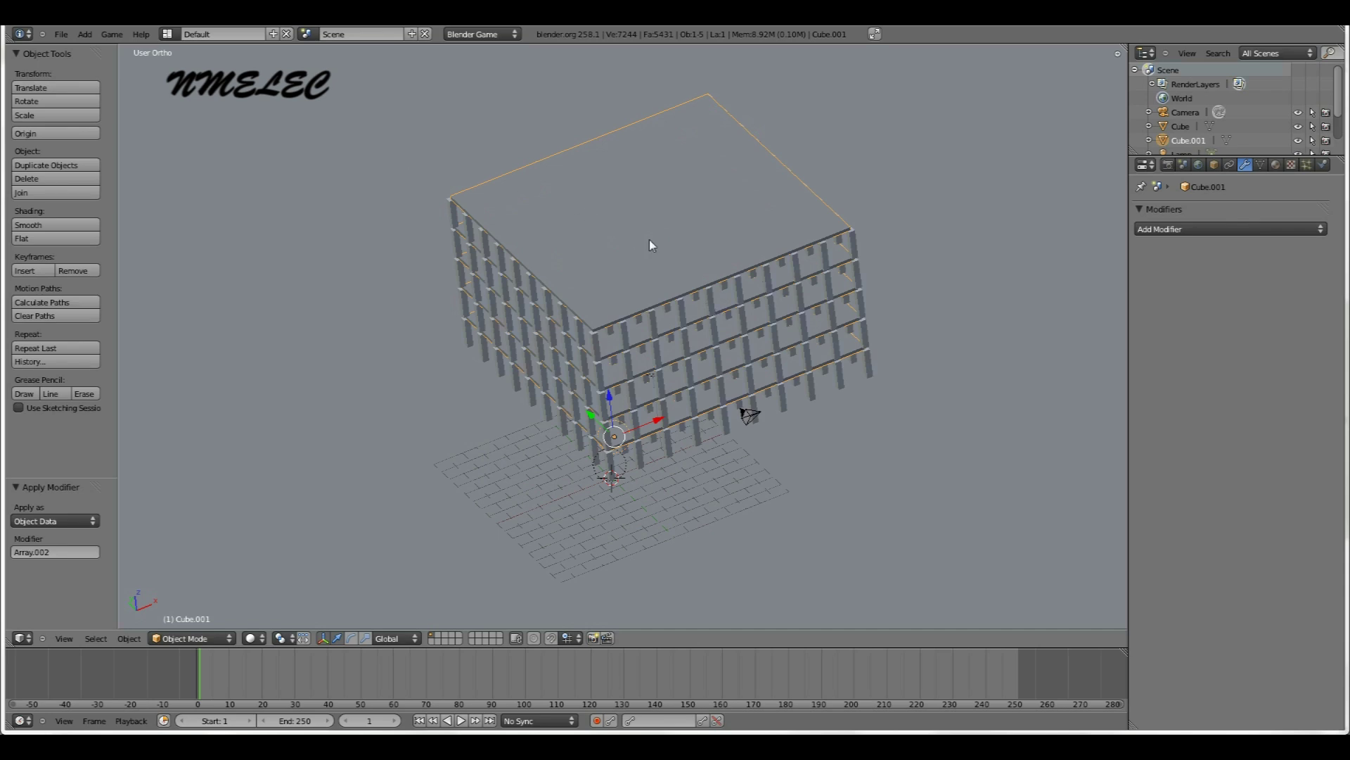
# Separate the whole floor slab mesh into individual objects by loose parts
pyautogui.press('Tab')
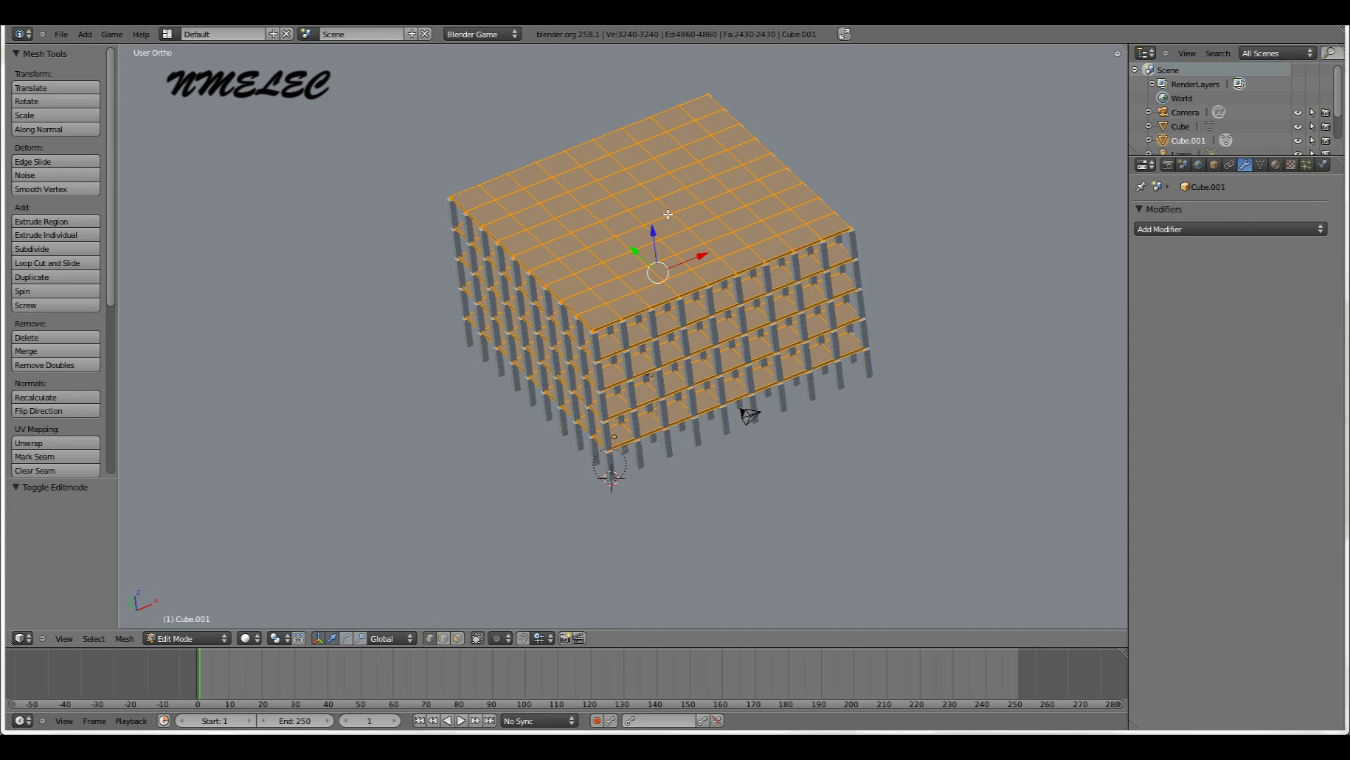
pyautogui.scroll(2, 667, 215)
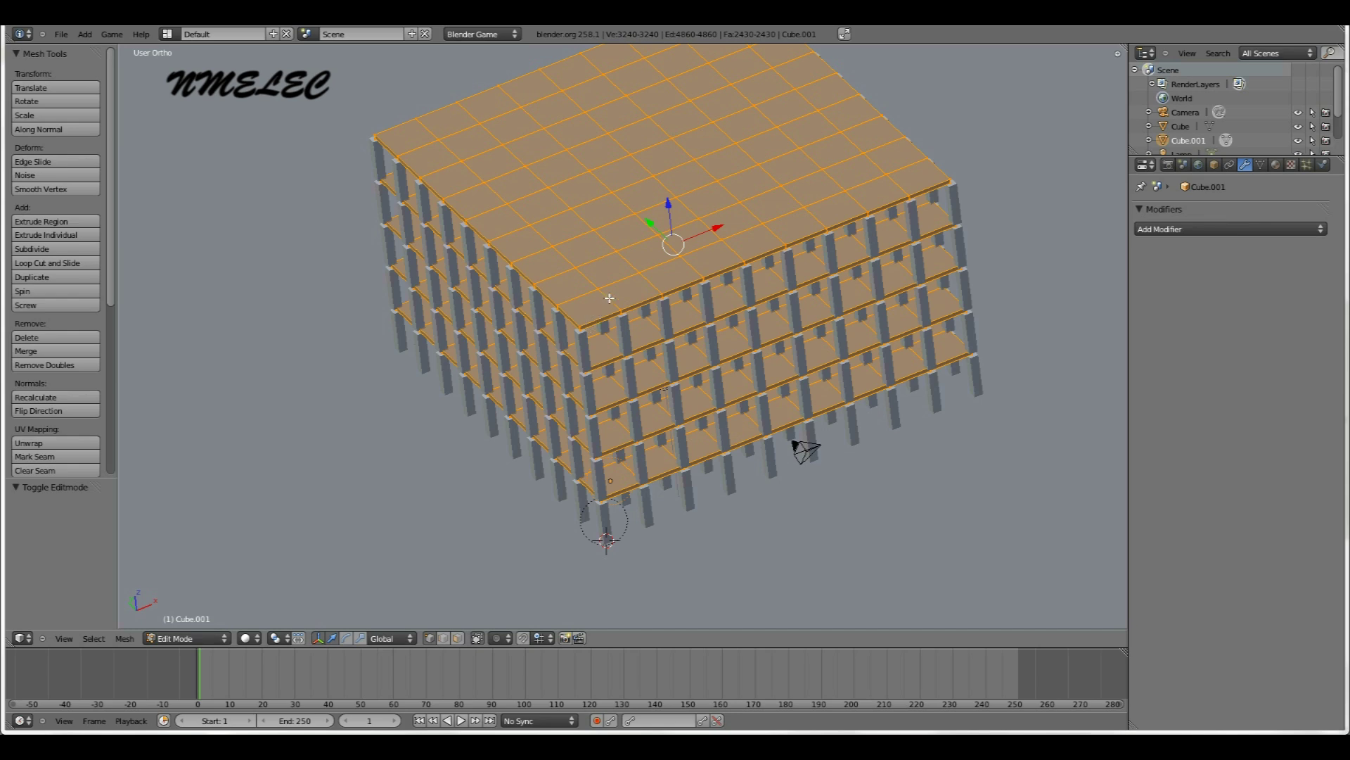
pyautogui.press('a')
pyautogui.press('a')
pyautogui.press('p')
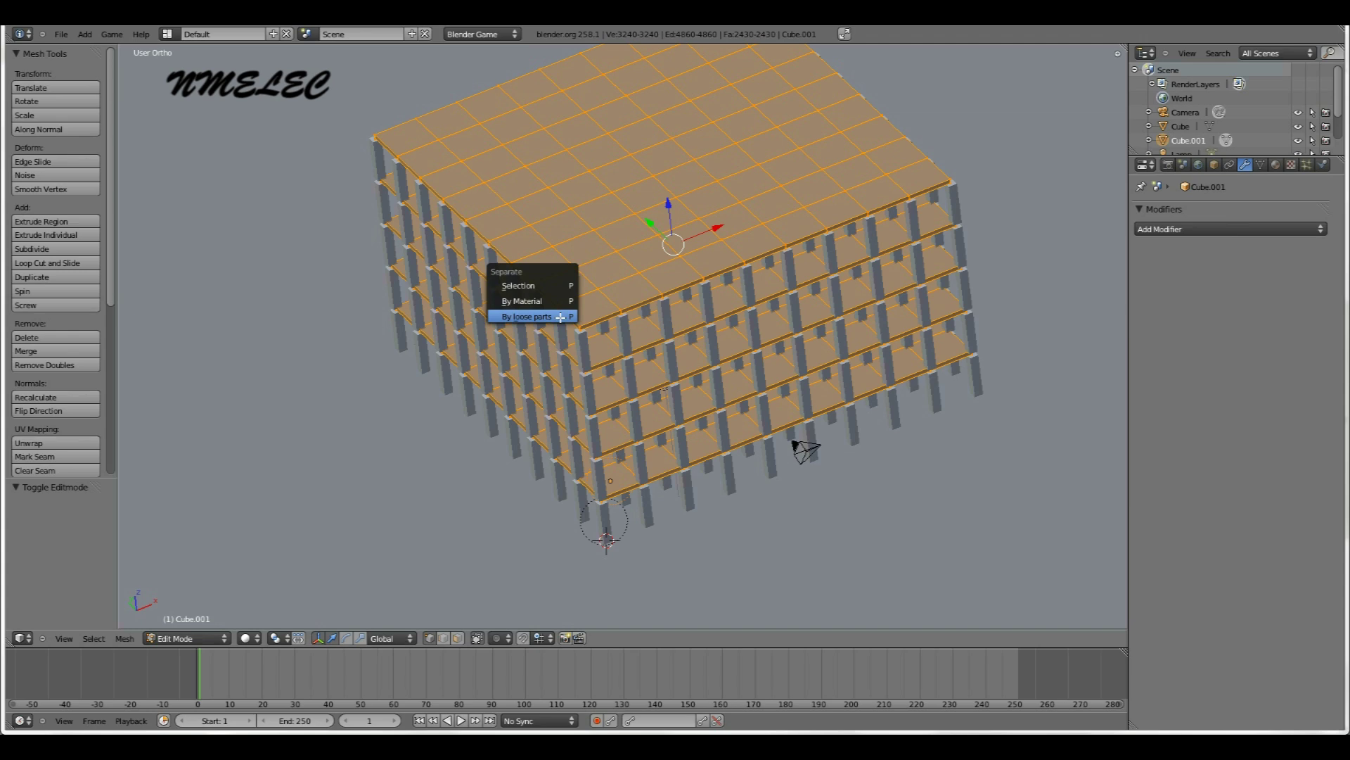
pyautogui.click(560, 317)
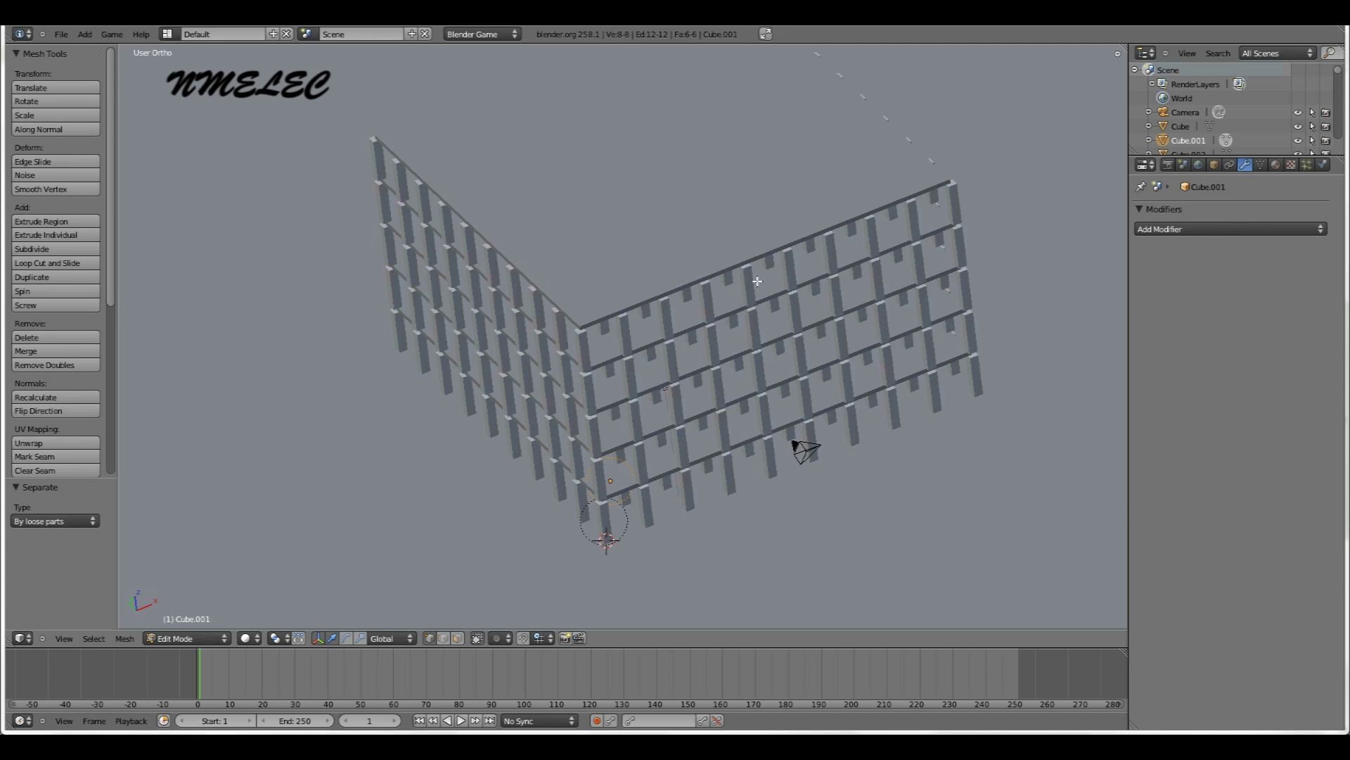
pyautogui.press('Tab')
# Switch to the pillar object Cube and separate it by loose parts as well
pyautogui.rightClick(673, 295)
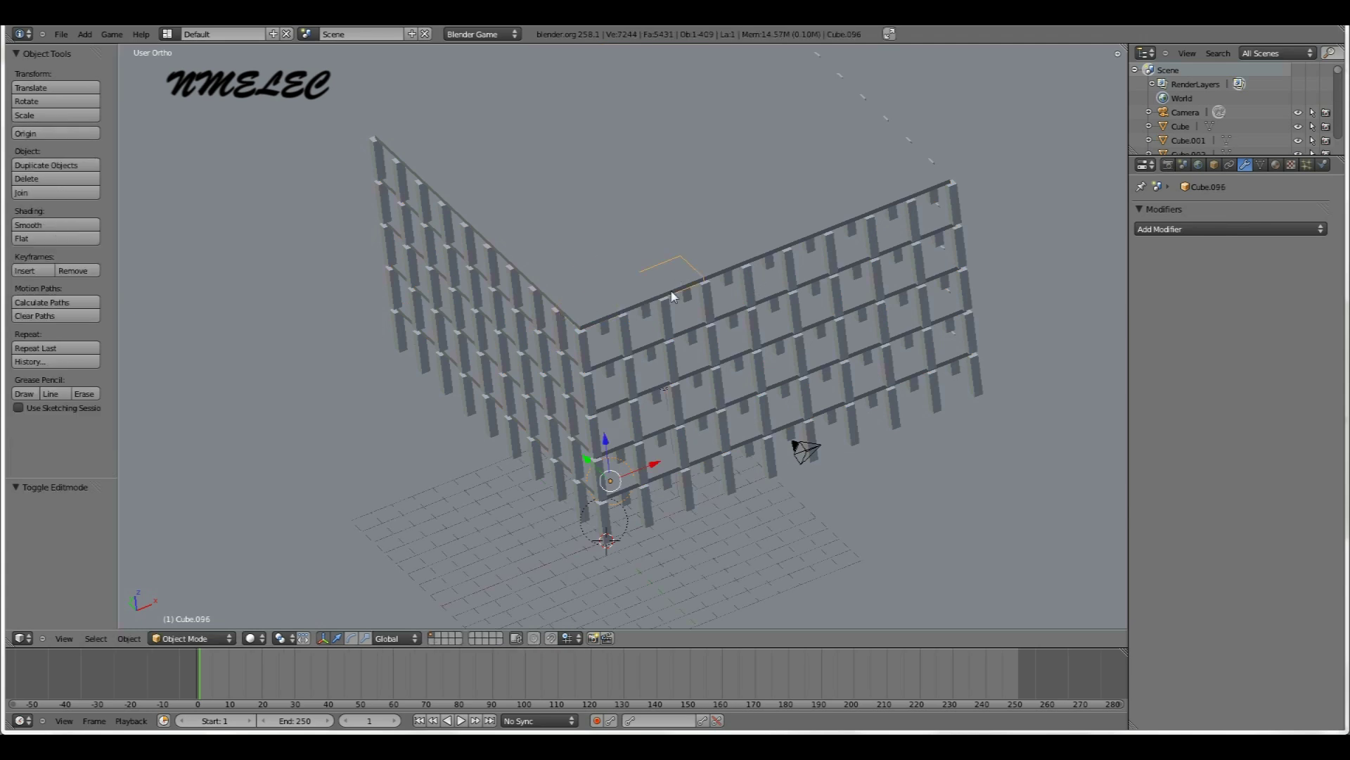
pyautogui.rightClick(578, 263)
pyautogui.hotkey('ctrl', 'i')
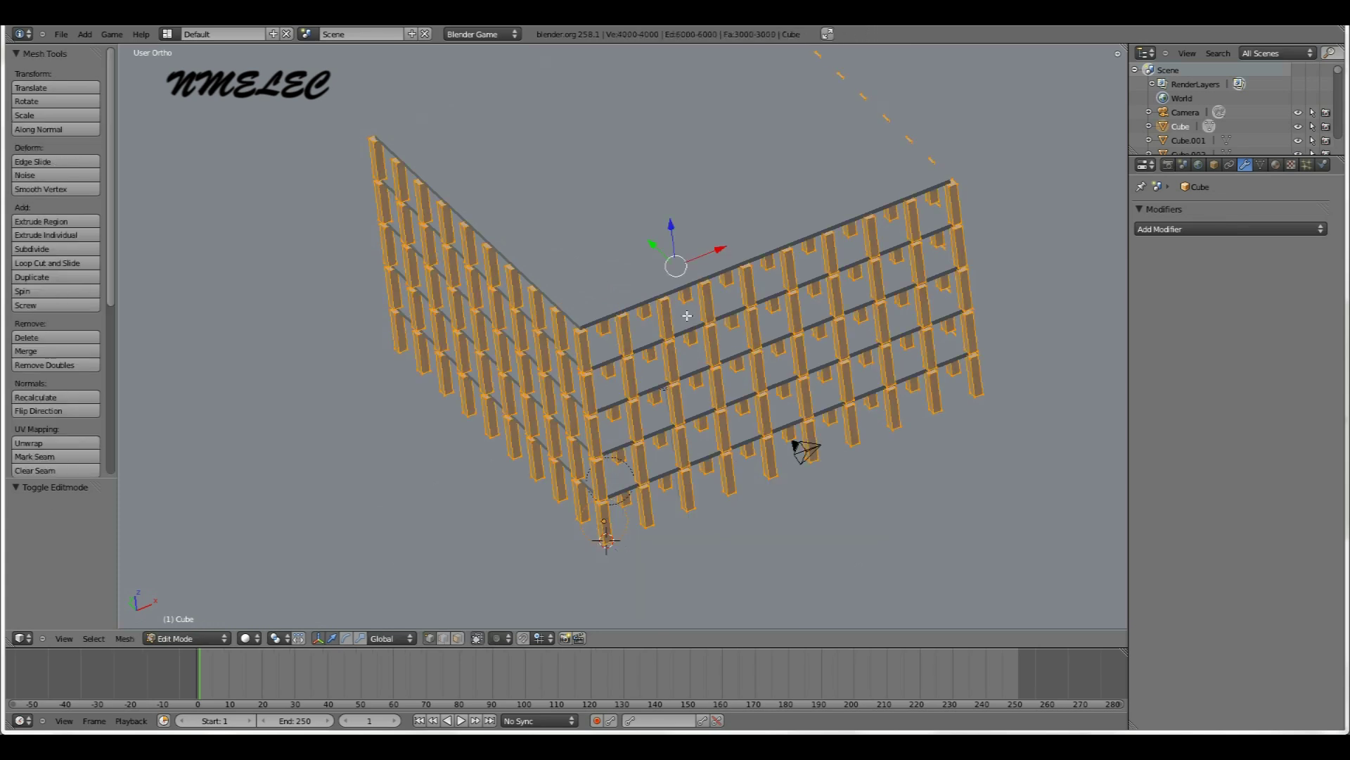
pyautogui.press('p')
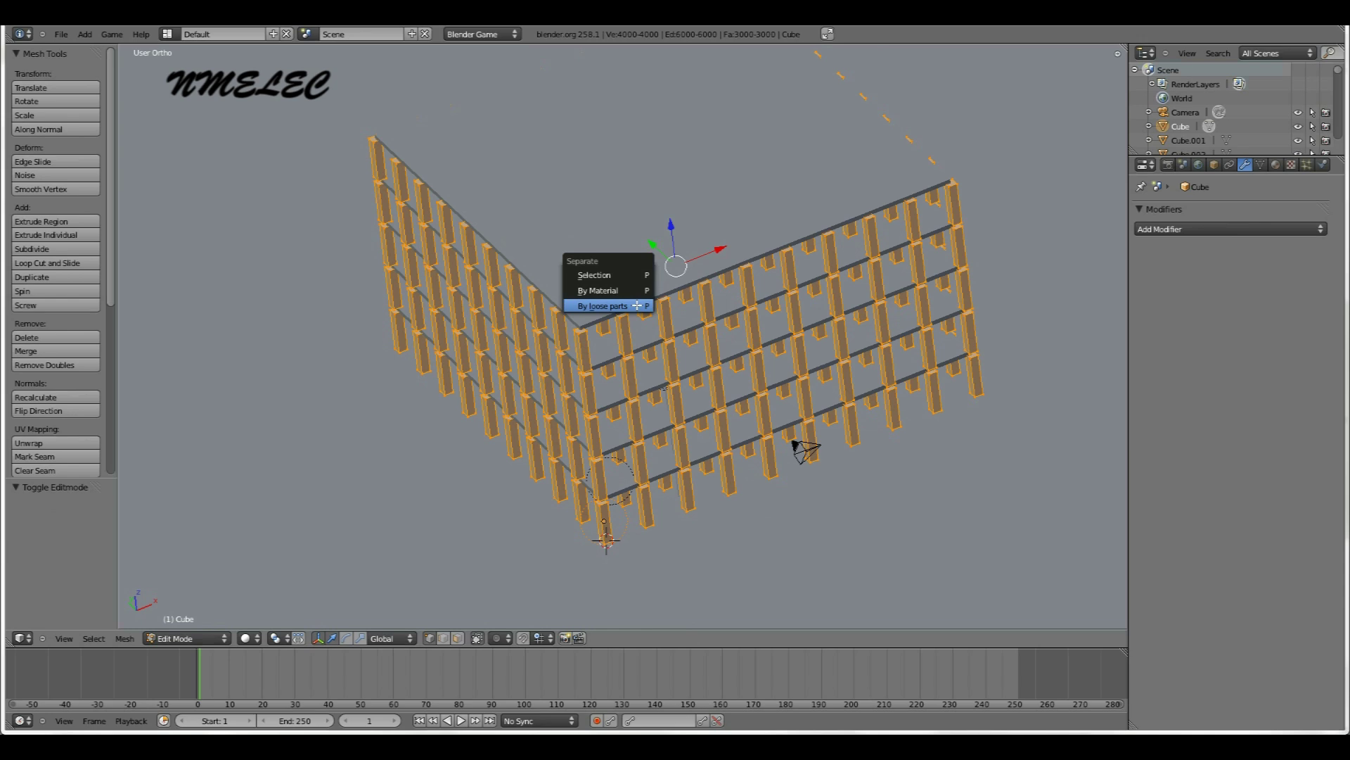
pyautogui.click(637, 305)
pyautogui.press('Tab')
pyautogui.scroll(5, 694, 310)
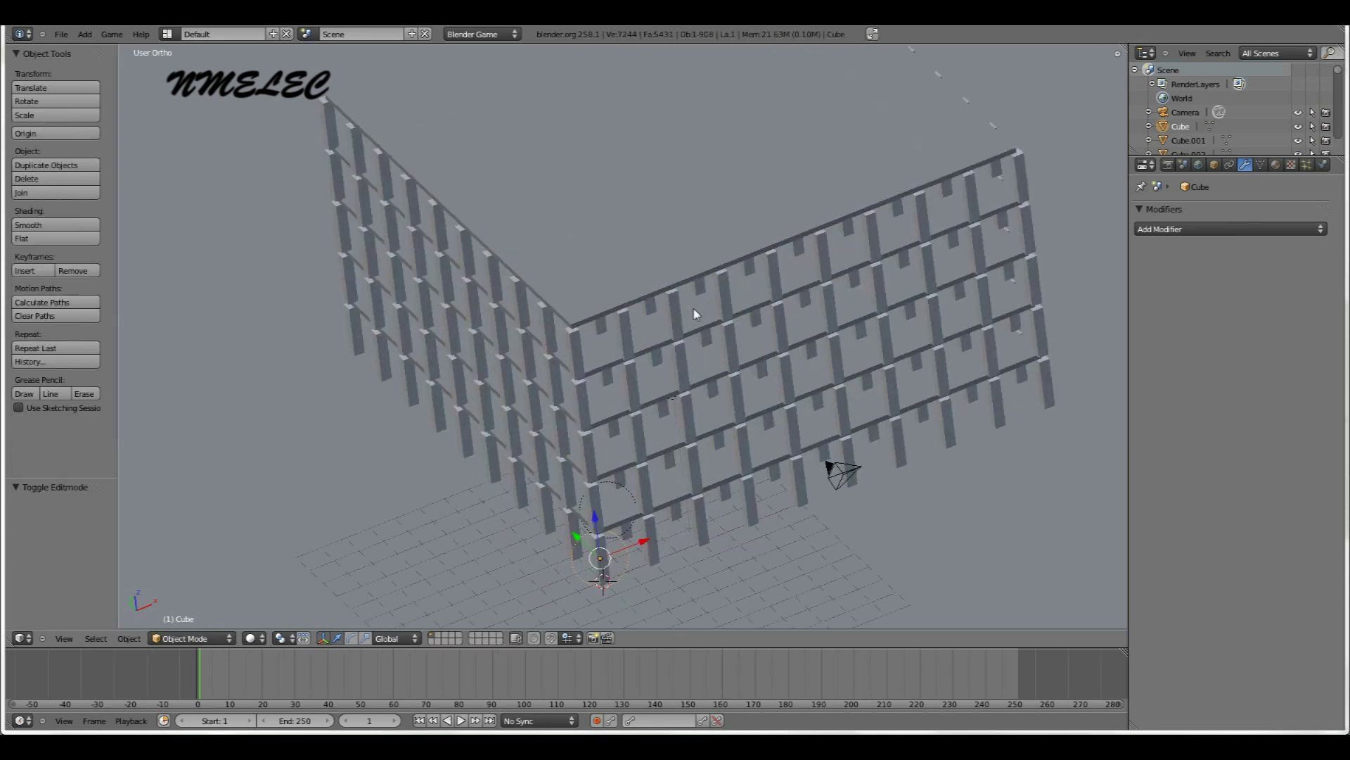
pyautogui.moveTo(687, 310); pyautogui.dragTo(768, 220, button='middle')
# Run the game briefly to test the separated slabs and pillars
pyautogui.scroll(-10, 768, 221)
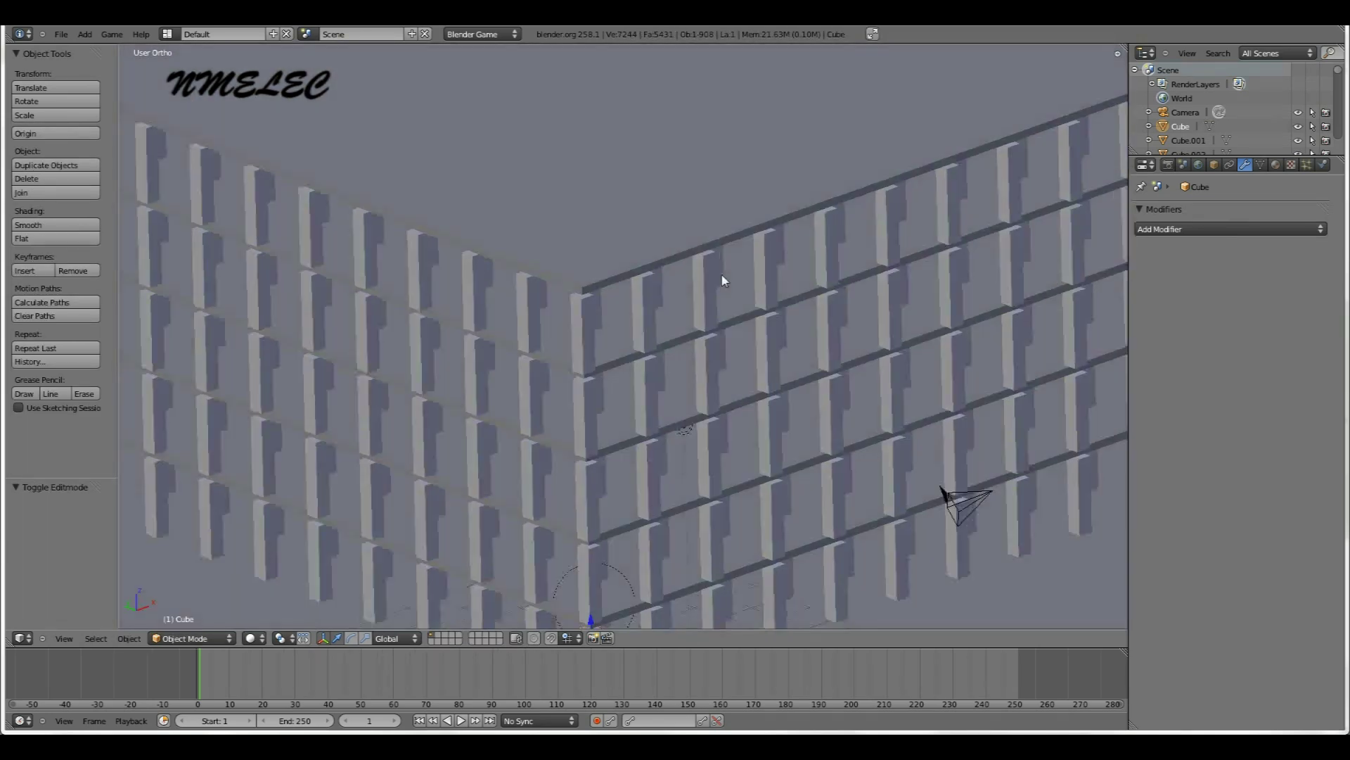
pyautogui.scroll(1, 711, 285)
pyautogui.moveTo(709, 281); pyautogui.dragTo(551, 337, button='middle')
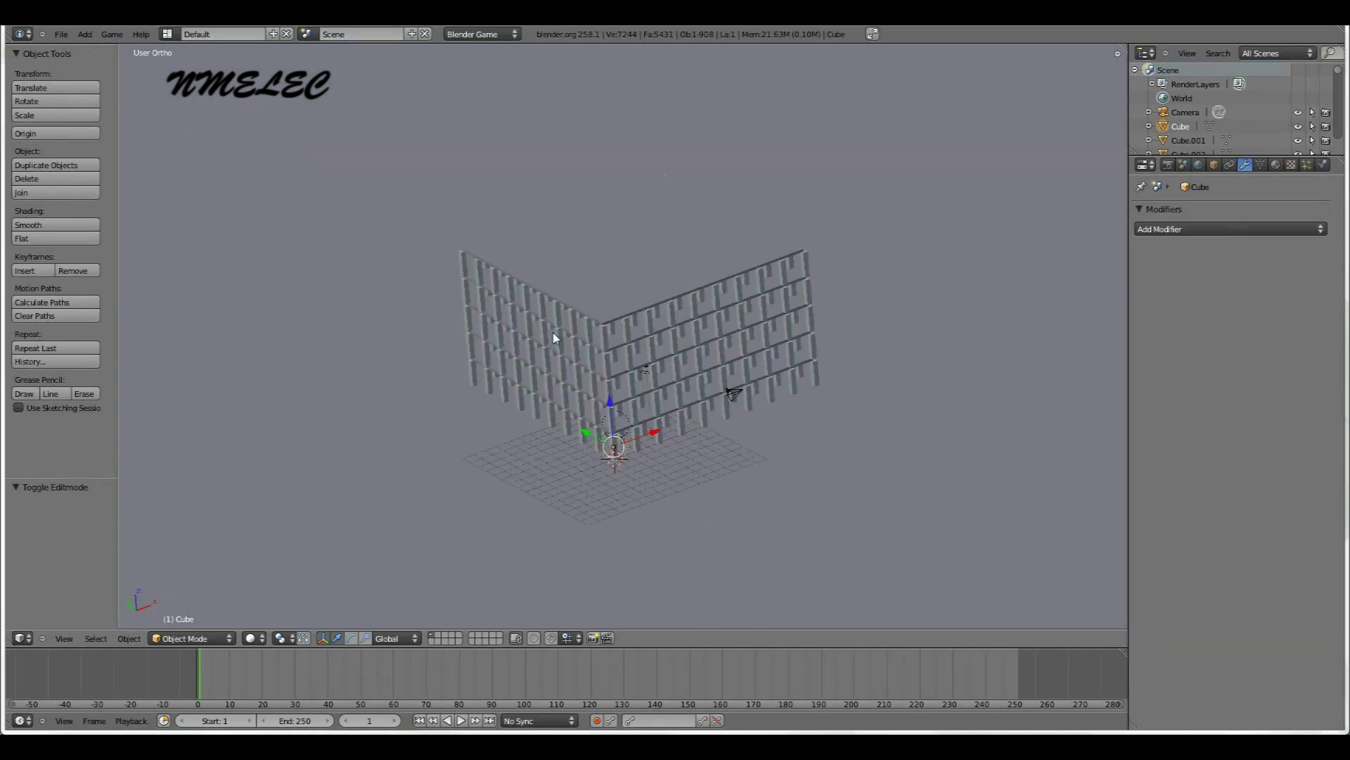
pyautogui.scroll(2, 555, 338)
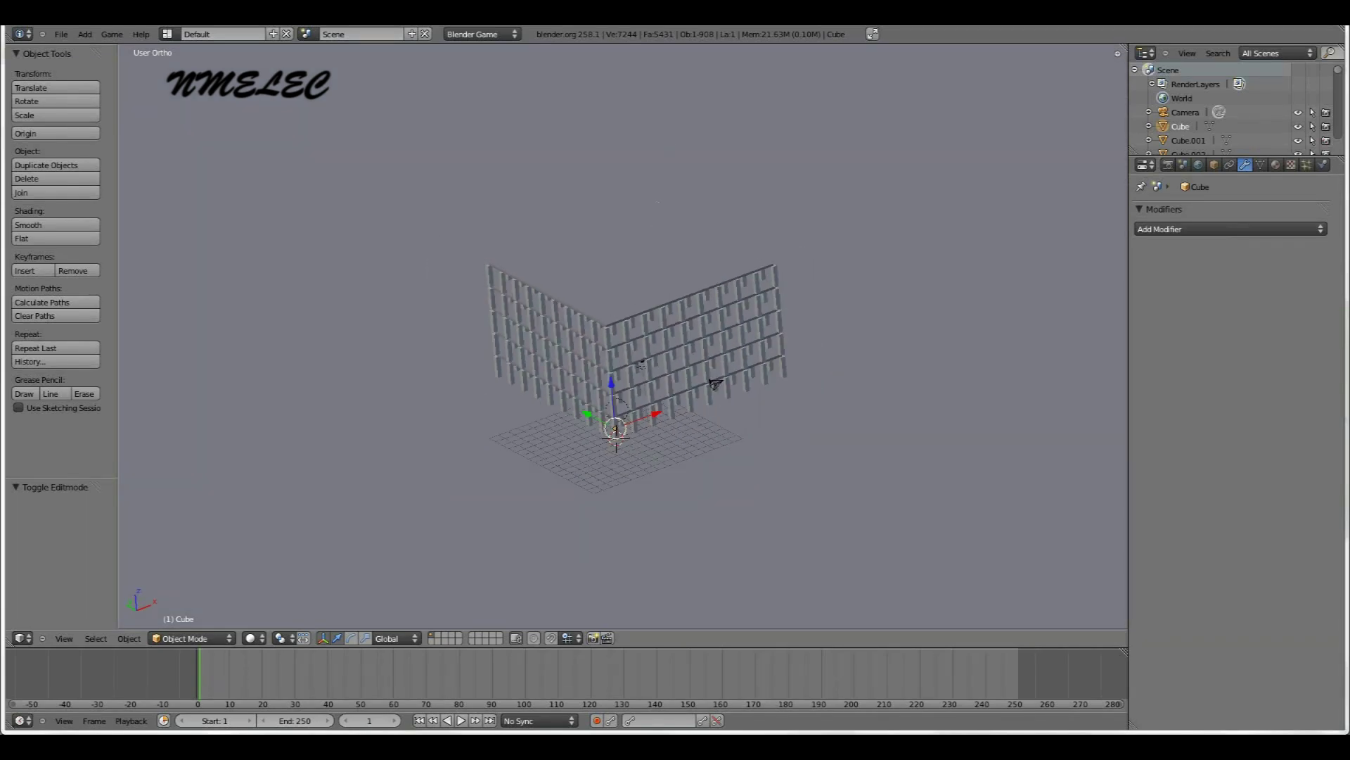
pyautogui.press('p')
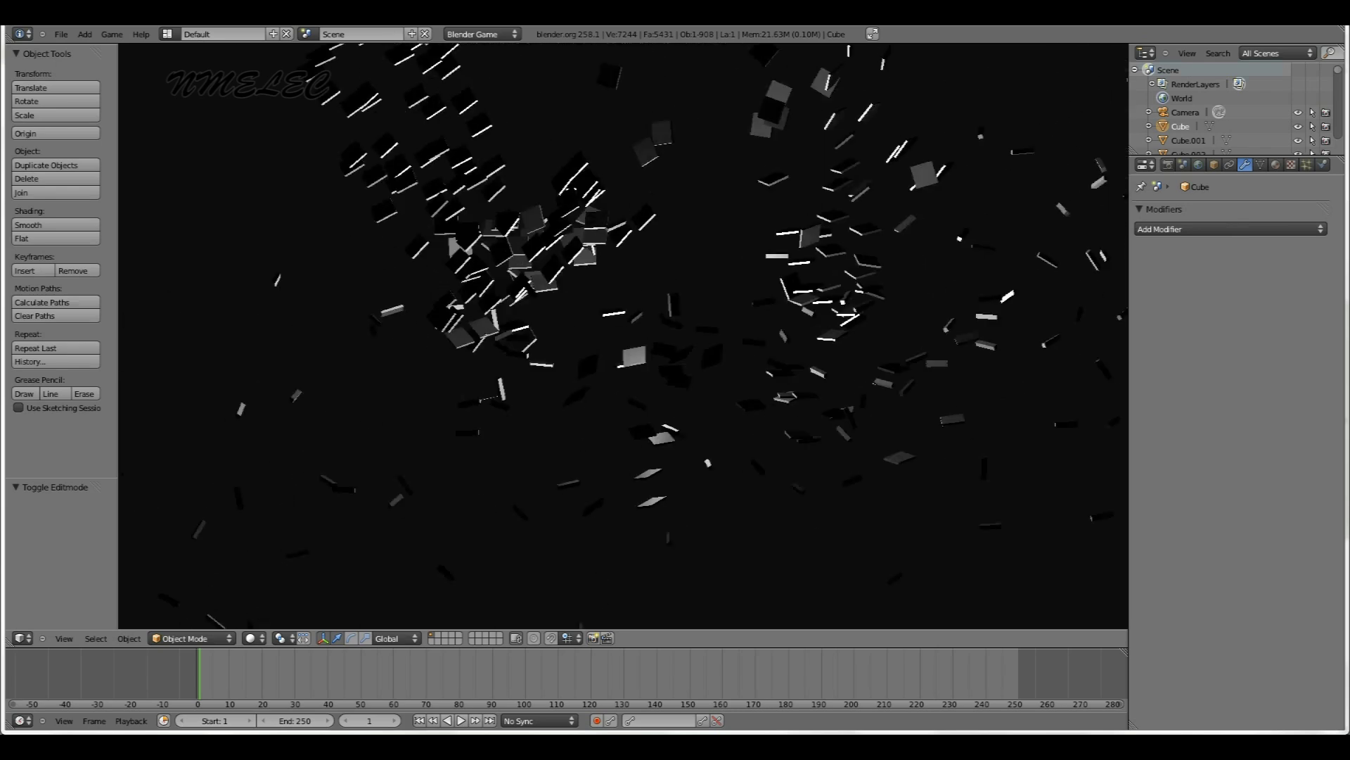
pyautogui.press('Escape')
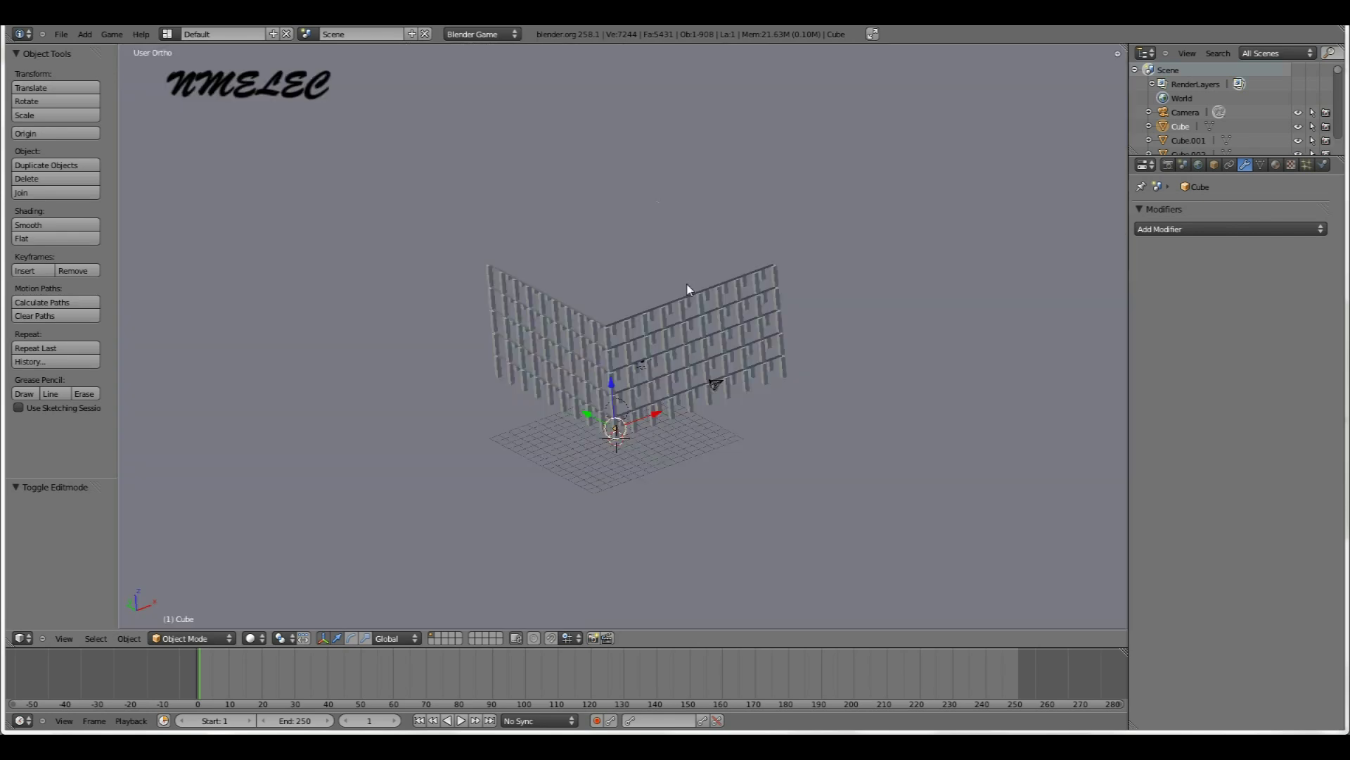
pyautogui.scroll(3, 673, 428)
pyautogui.moveTo(673, 428); pyautogui.dragTo(643, 408, button='middle')
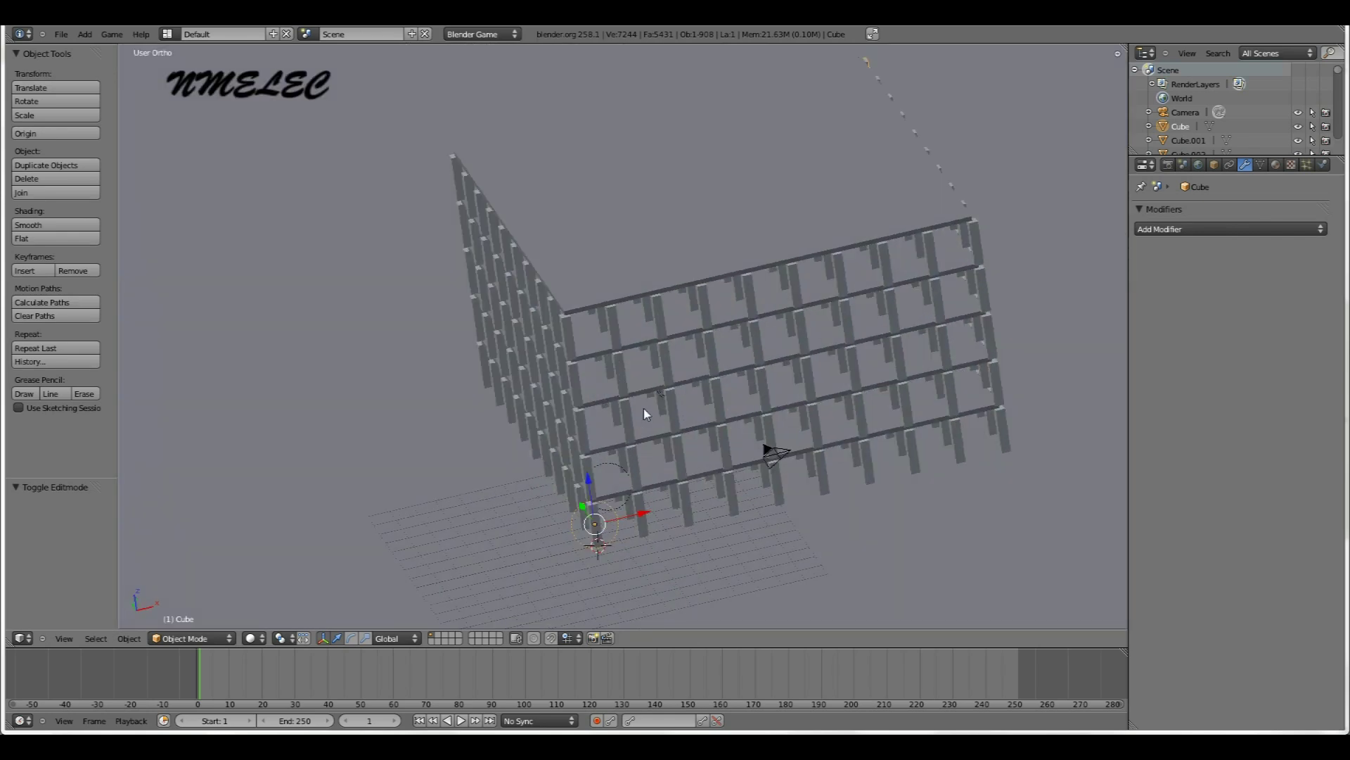
pyautogui.moveTo(622, 484); pyautogui.dragTo(619, 454, button='middle')
# Select pillar Cube.506 and check its Rigid Body physics with Box collision bounds
pyautogui.rightClick(640, 506)
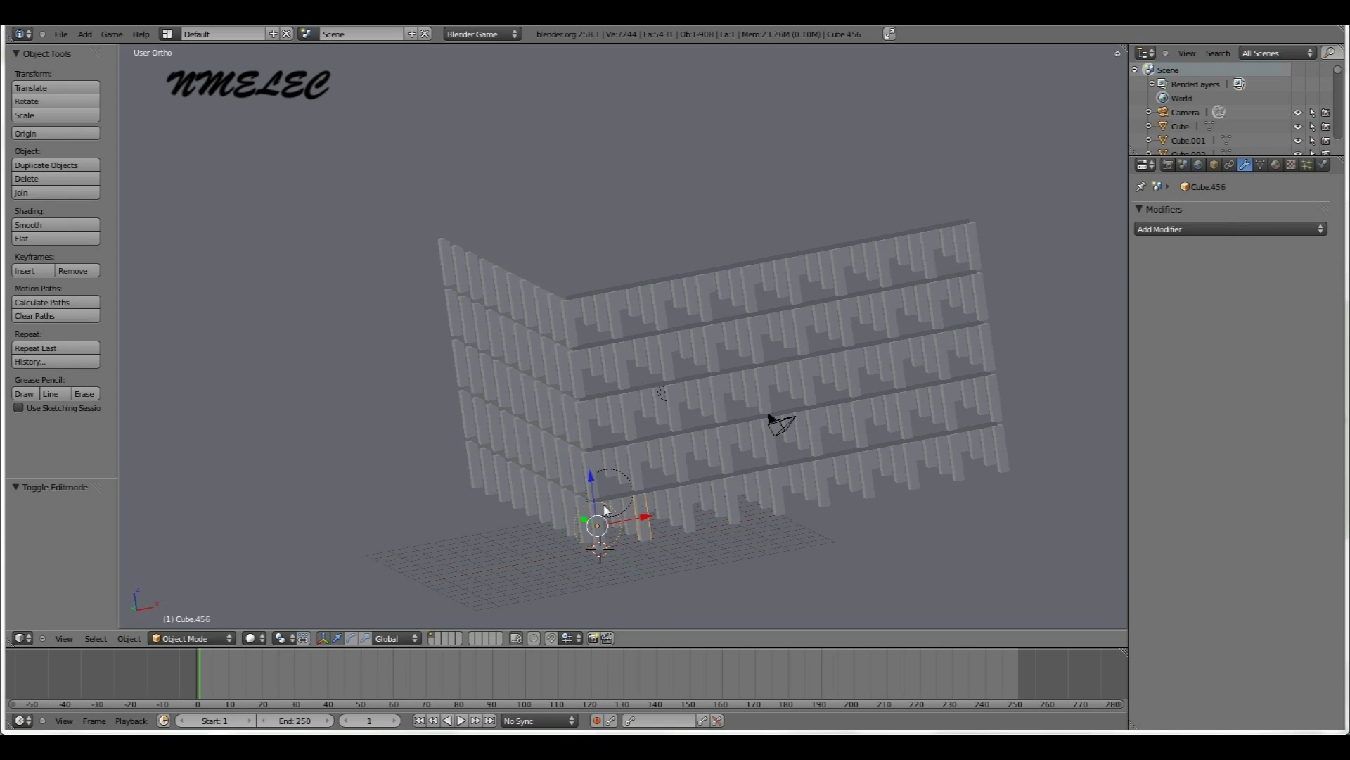
pyautogui.scroll(2, 630, 504)
pyautogui.scroll(2, 630, 503)
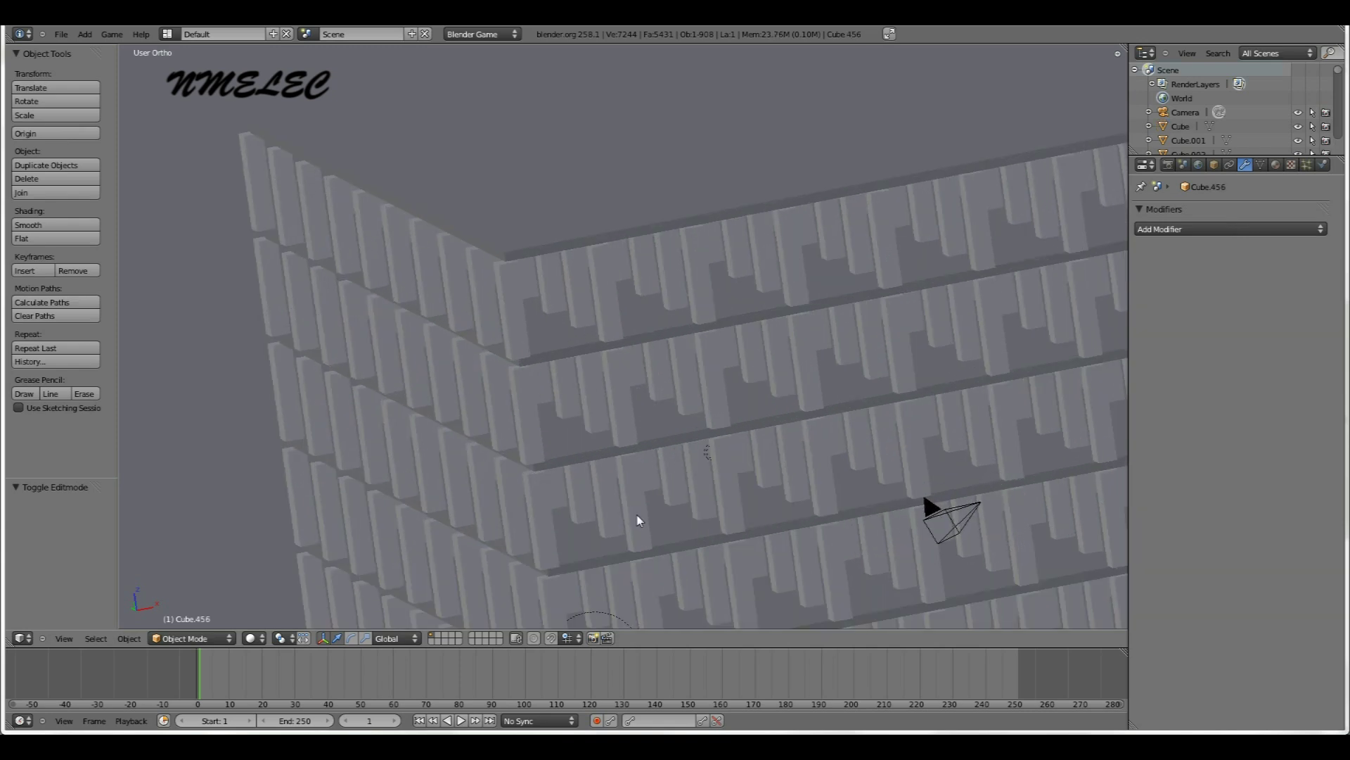
pyautogui.scroll(4, 639, 519)
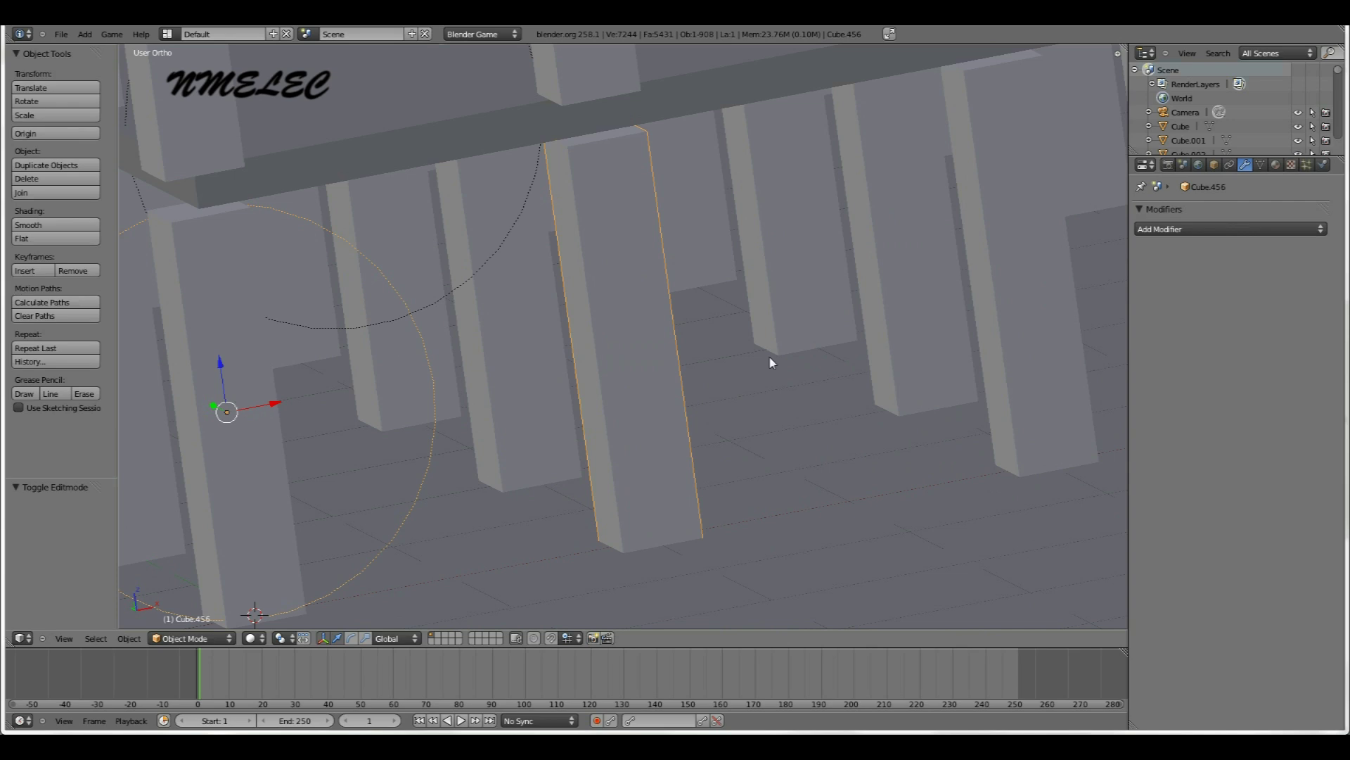
pyautogui.rightClick(1002, 320)
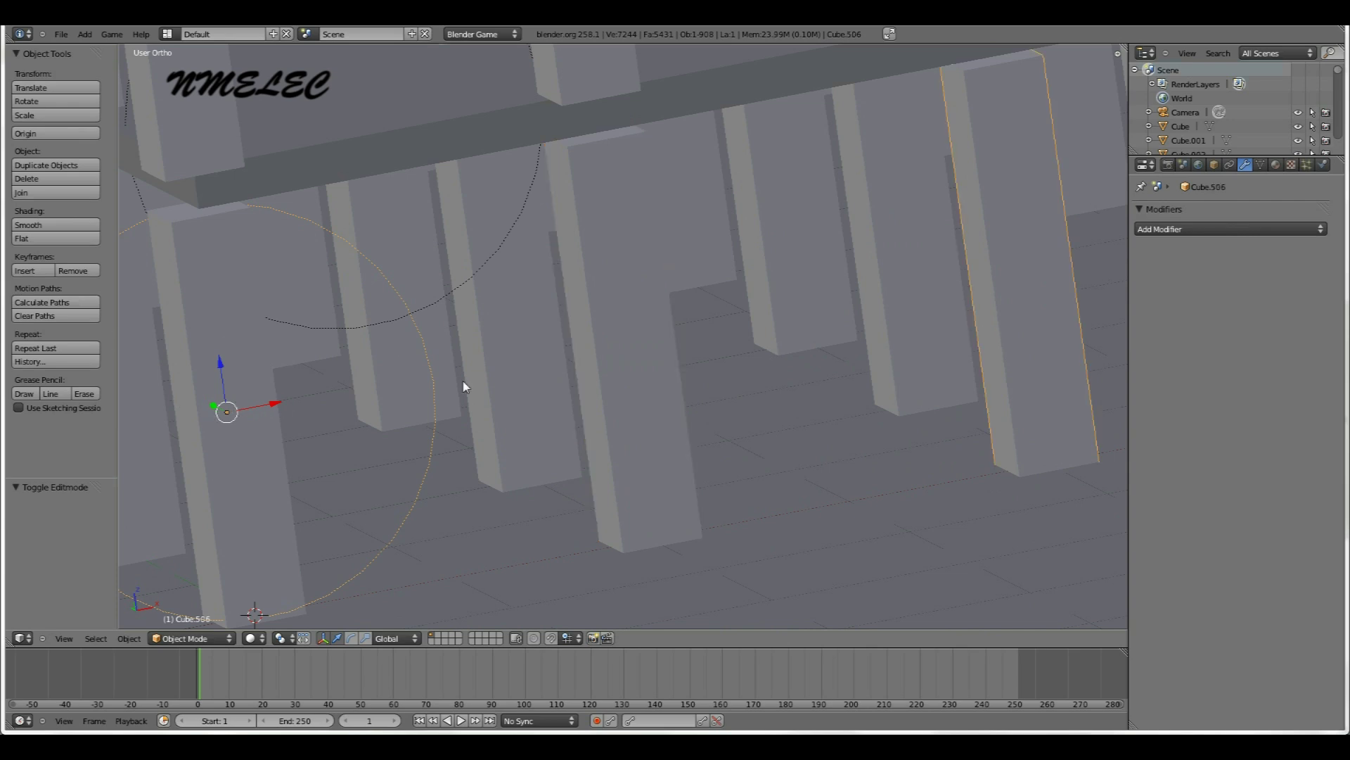
pyautogui.scroll(-2, 467, 385)
pyautogui.scroll(-2, 469, 385)
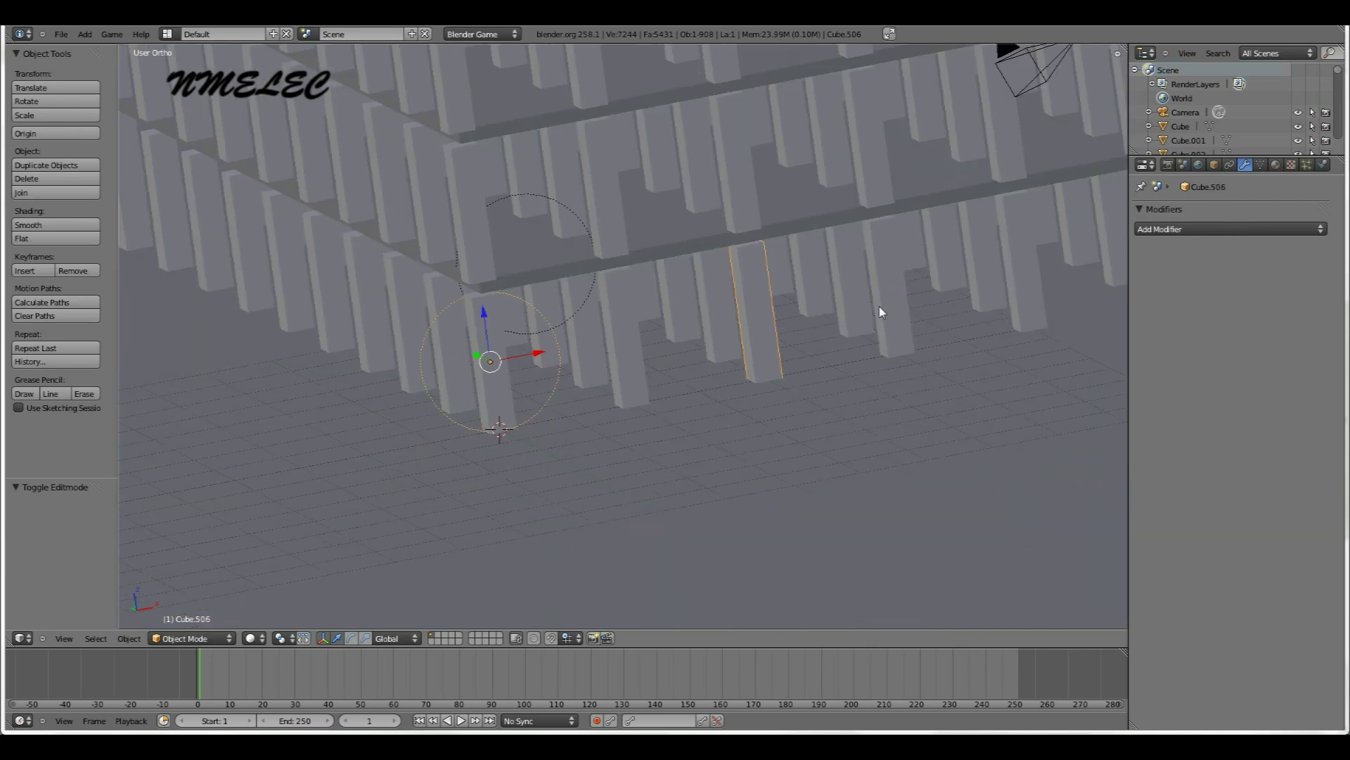
pyautogui.scroll(-7, 881, 312)
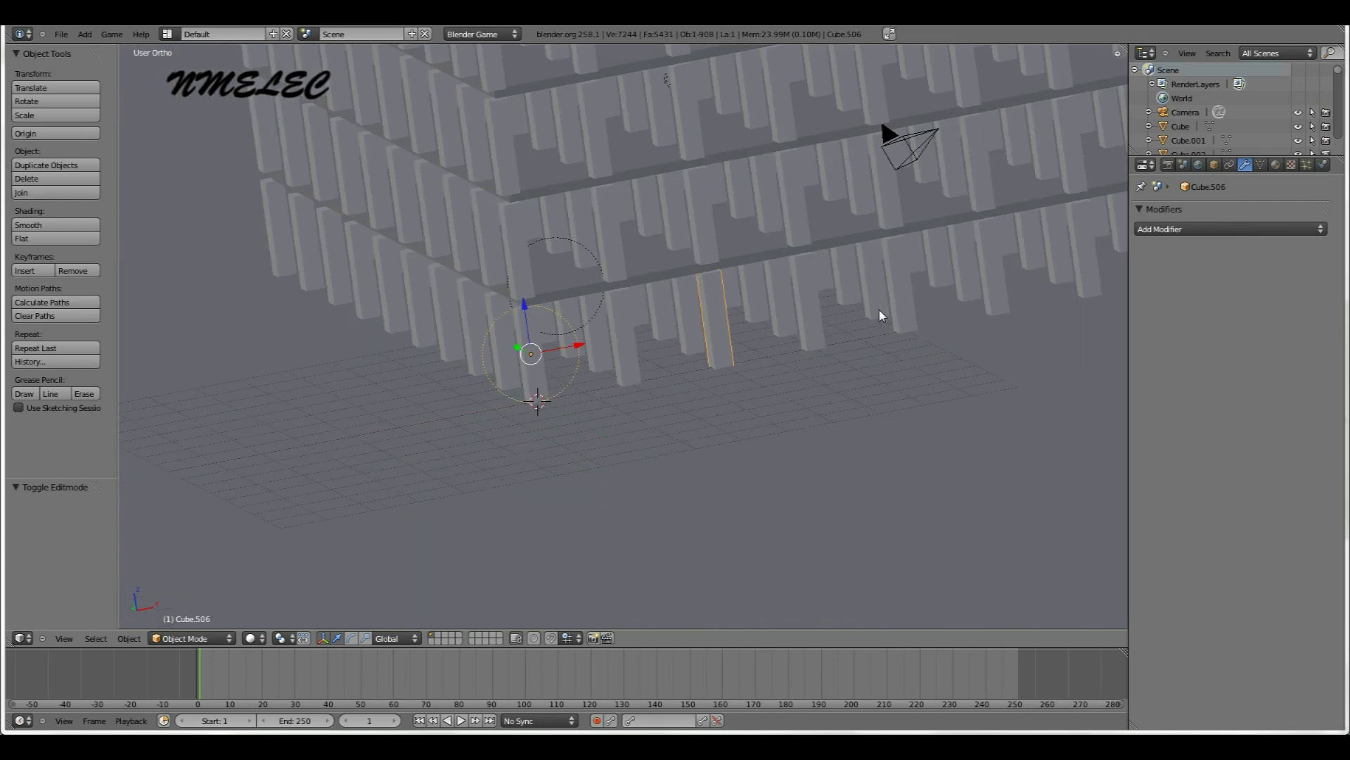
pyautogui.scroll(1, 702, 294)
pyautogui.scroll(-1, 701, 296)
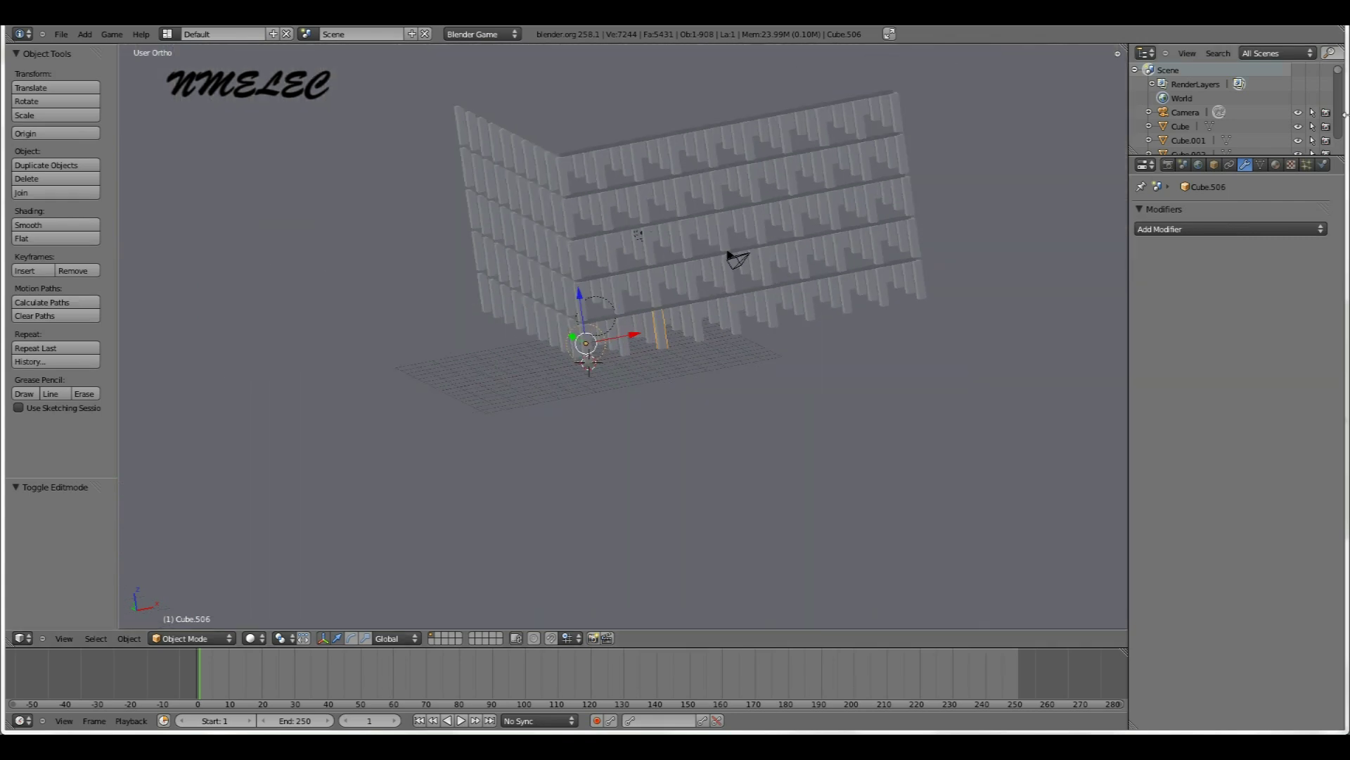
pyautogui.click(1323, 163)
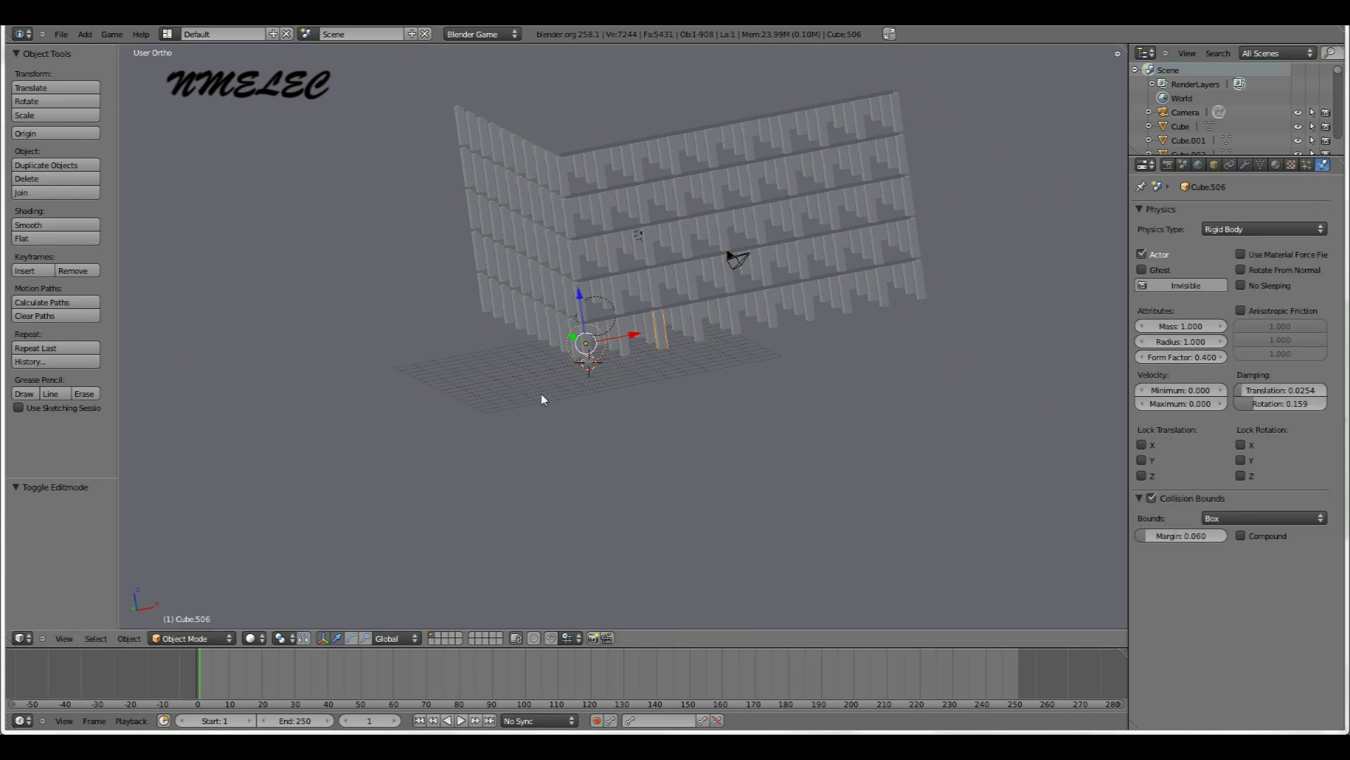
pyautogui.scroll(2, 542, 400)
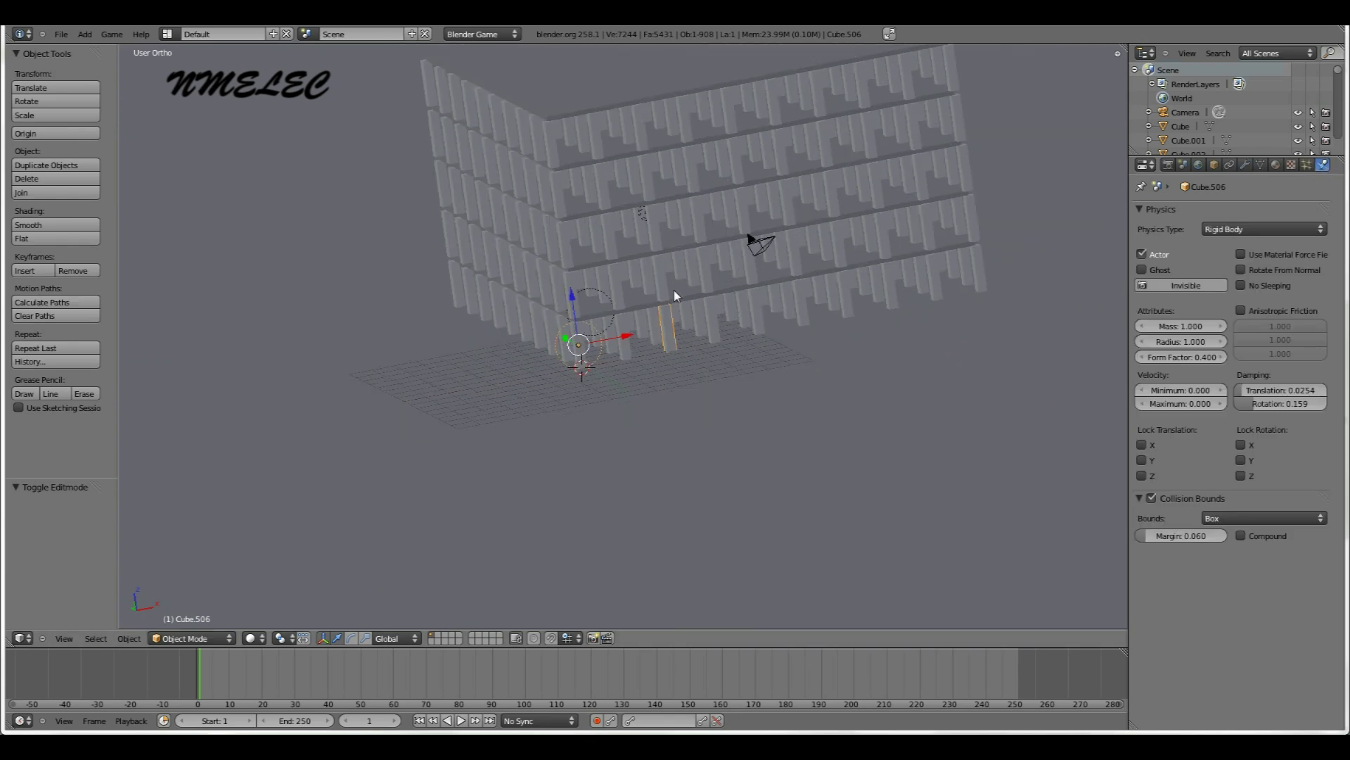
pyautogui.scroll(-3, 673, 296)
pyautogui.scroll(4, 721, 309)
pyautogui.scroll(1, 680, 325)
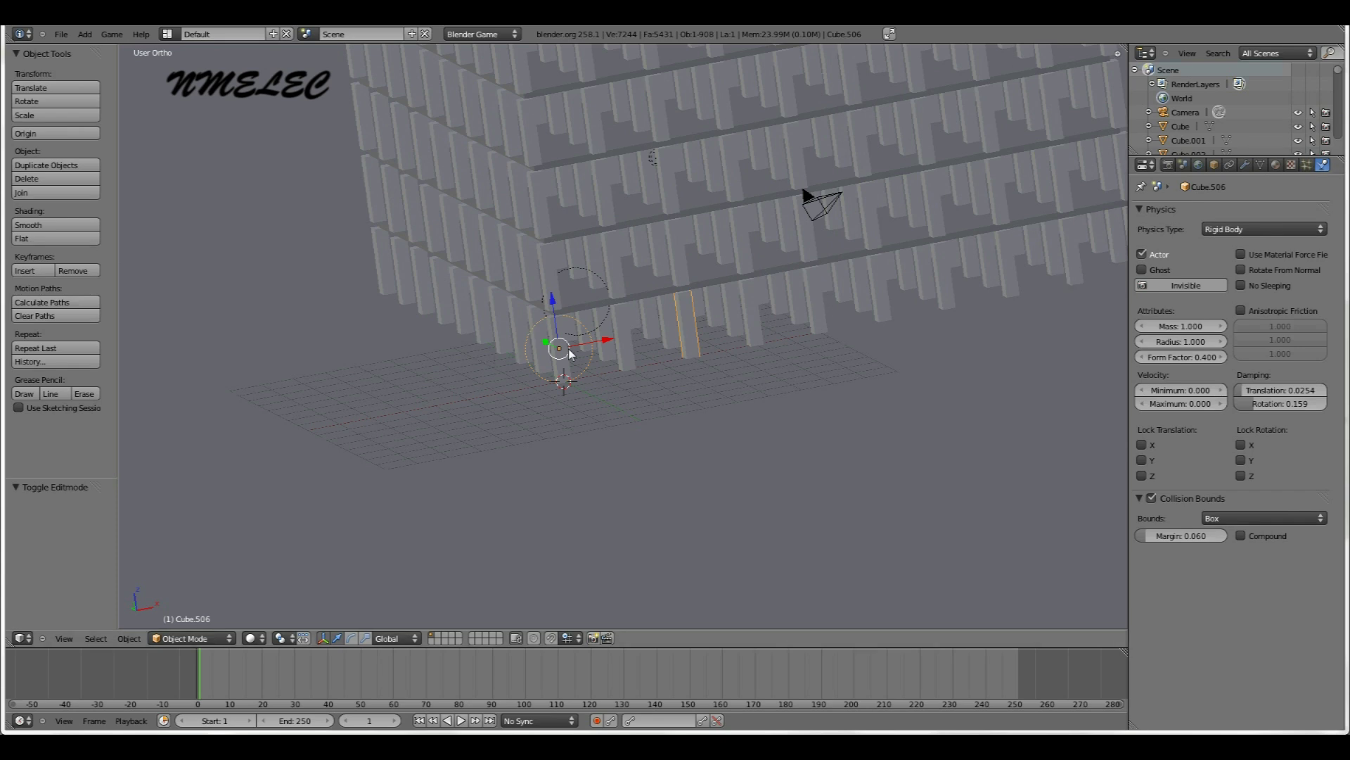
pyautogui.scroll(-5, 643, 259)
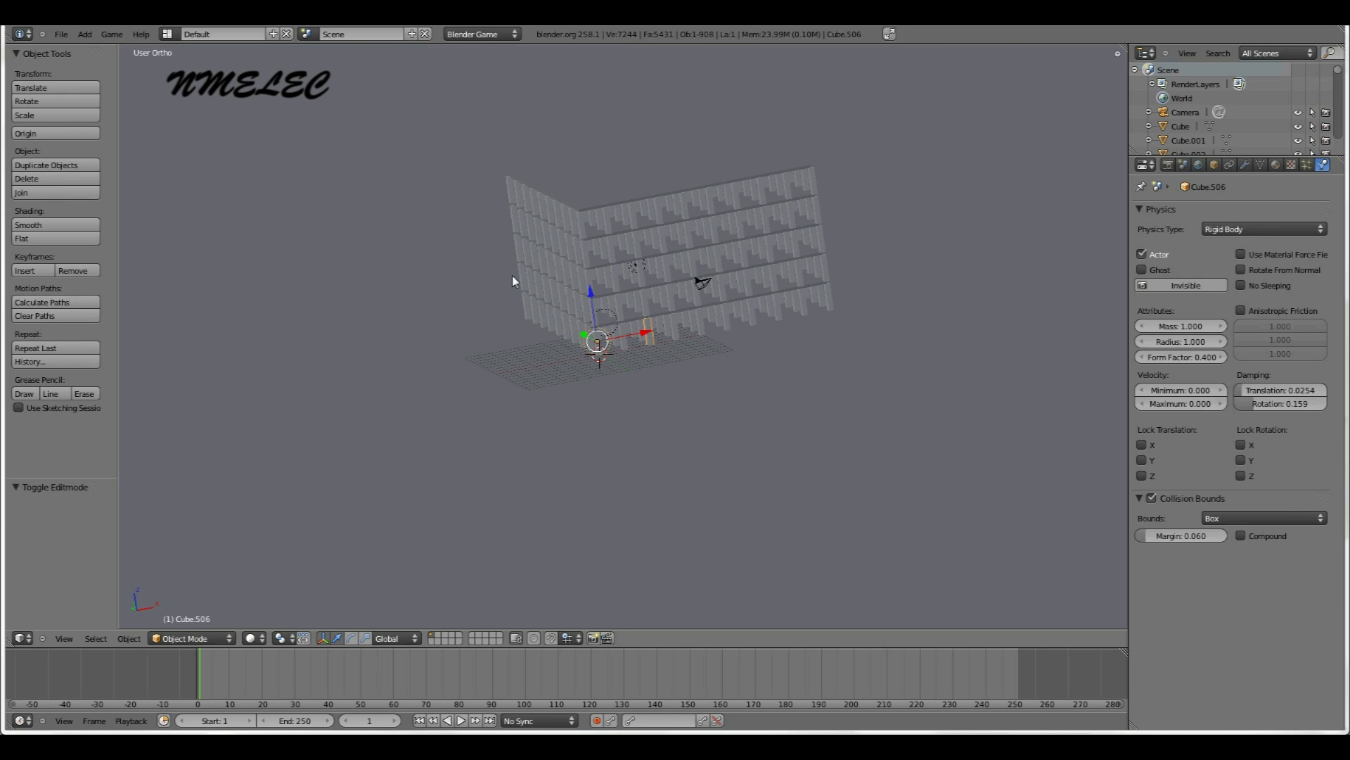
pyautogui.scroll(-1, 515, 284)
pyautogui.scroll(4, 894, 322)
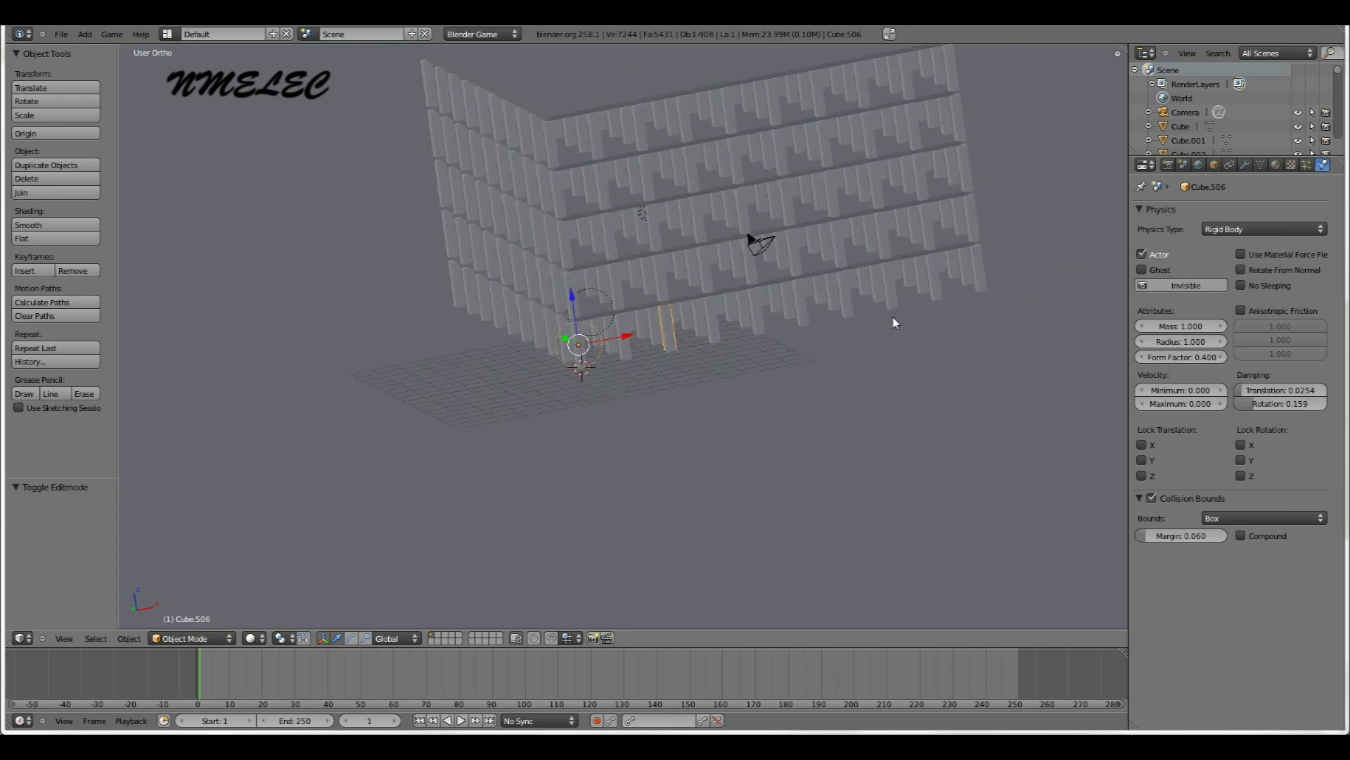
# Set every object's origin to its own geometry with Origin to Geometry
pyautogui.press('a')
pyautogui.scroll(-2, 834, 304)
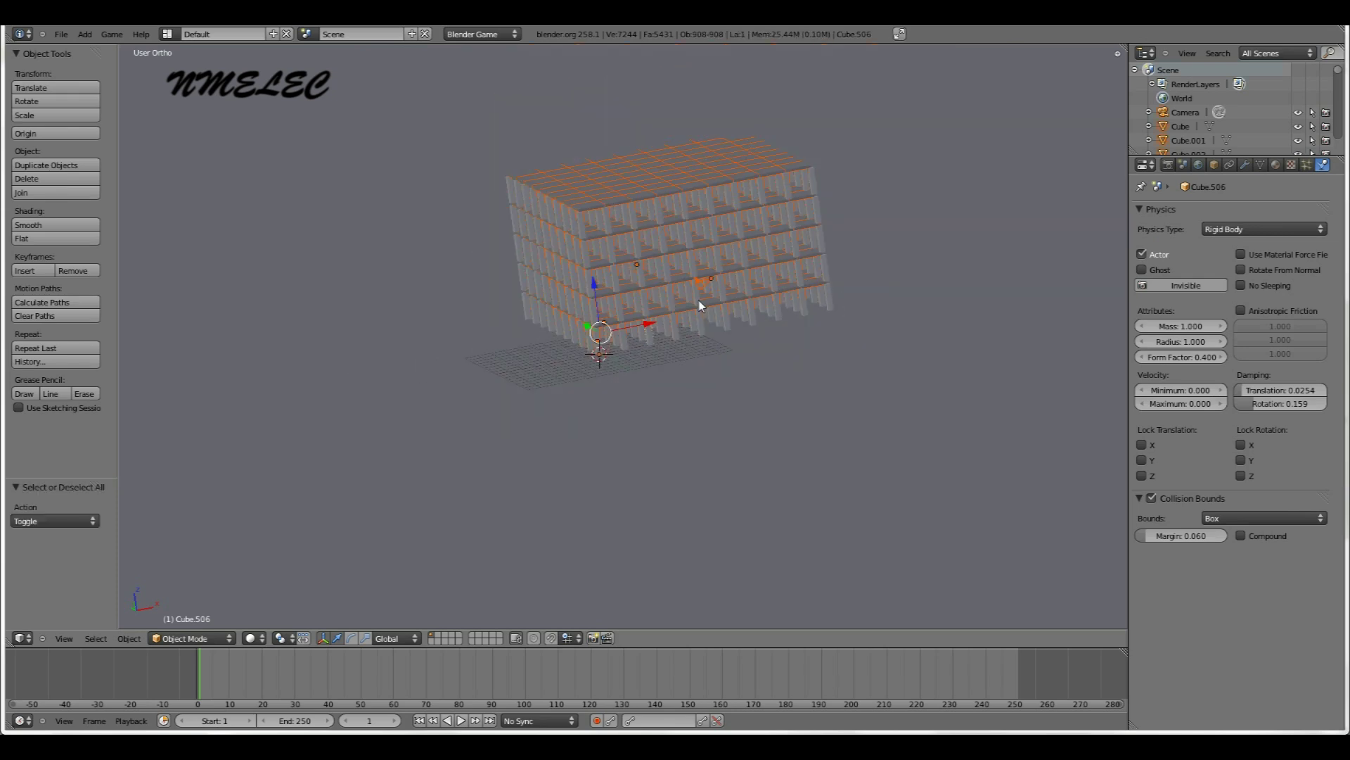
pyautogui.scroll(2, 280, 247)
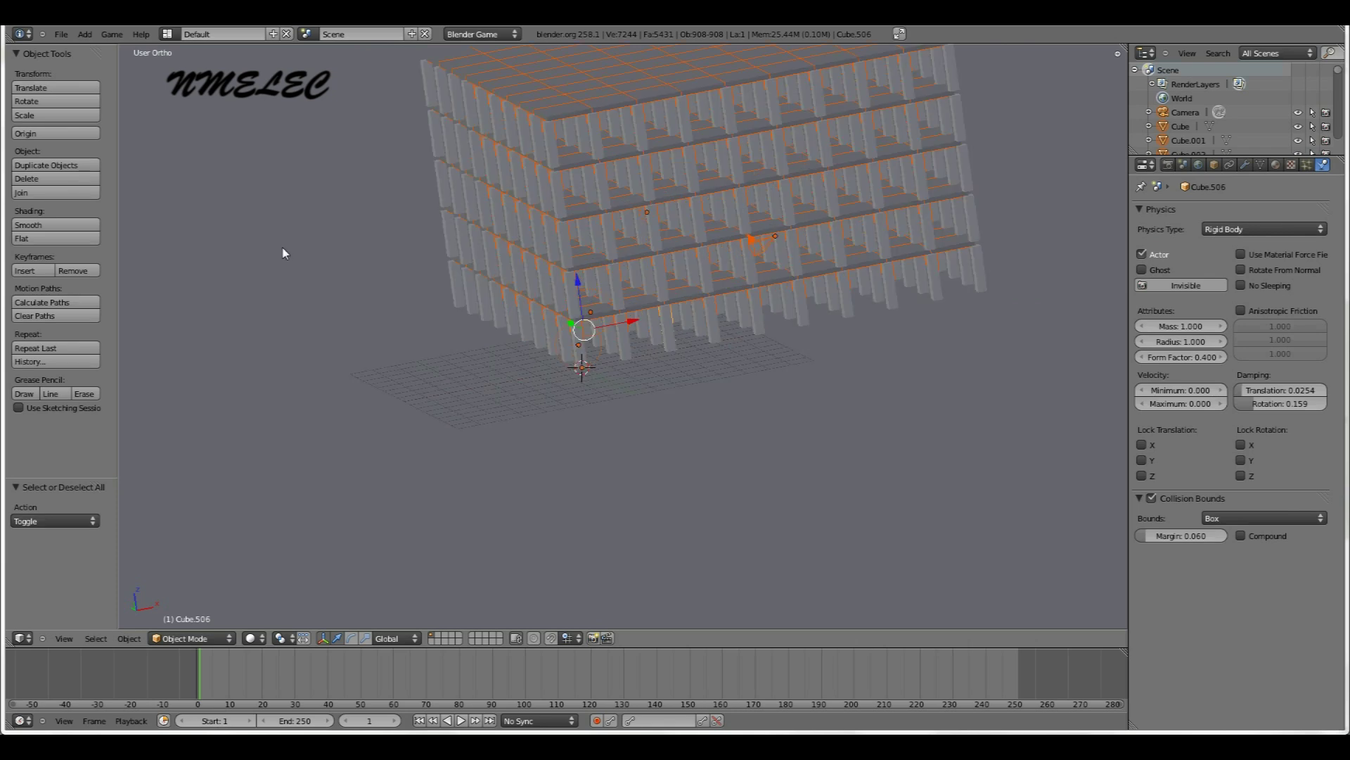
pyautogui.click(55, 132)
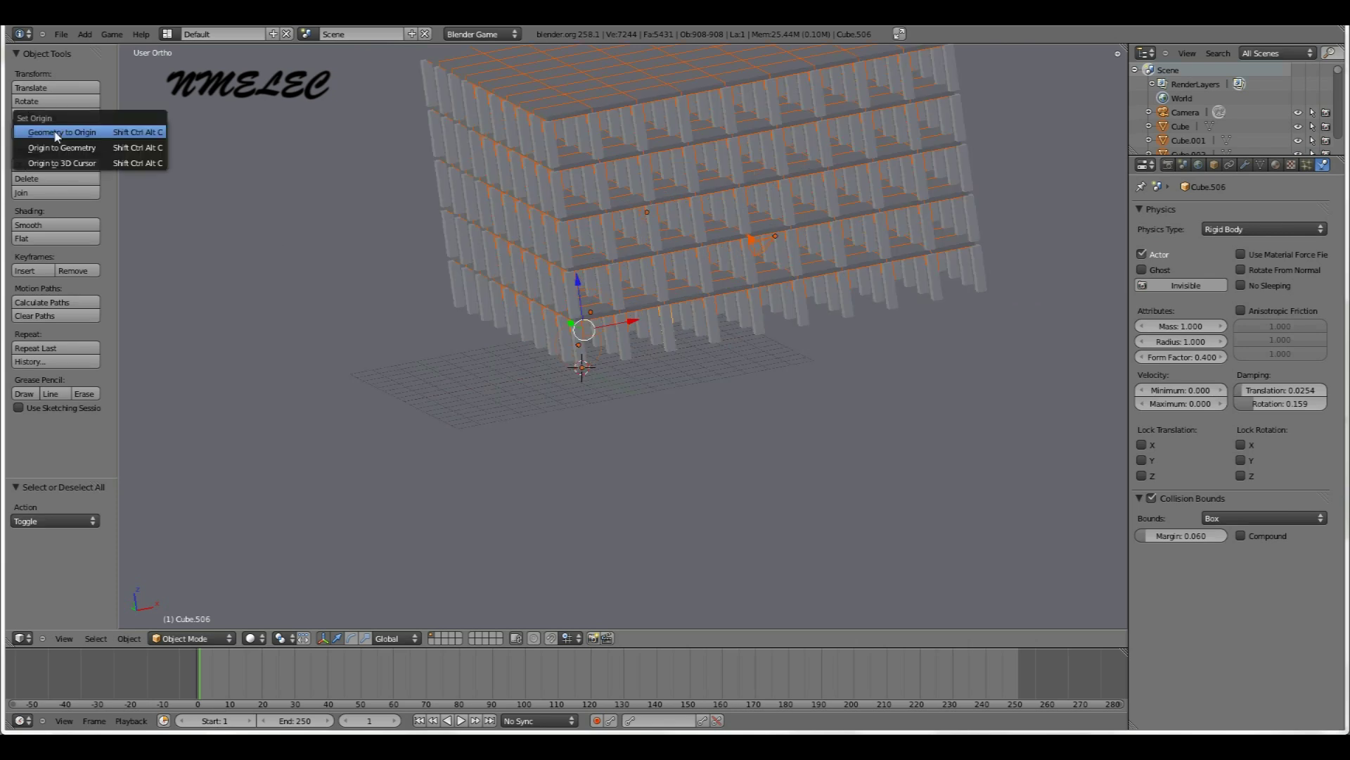
pyautogui.click(99, 148)
pyautogui.moveTo(581, 278); pyautogui.dragTo(552, 334, button='middle')
# Toggle Edit Mode on a block, then deselect everything and pick individual building blocks
pyautogui.press('Tab')
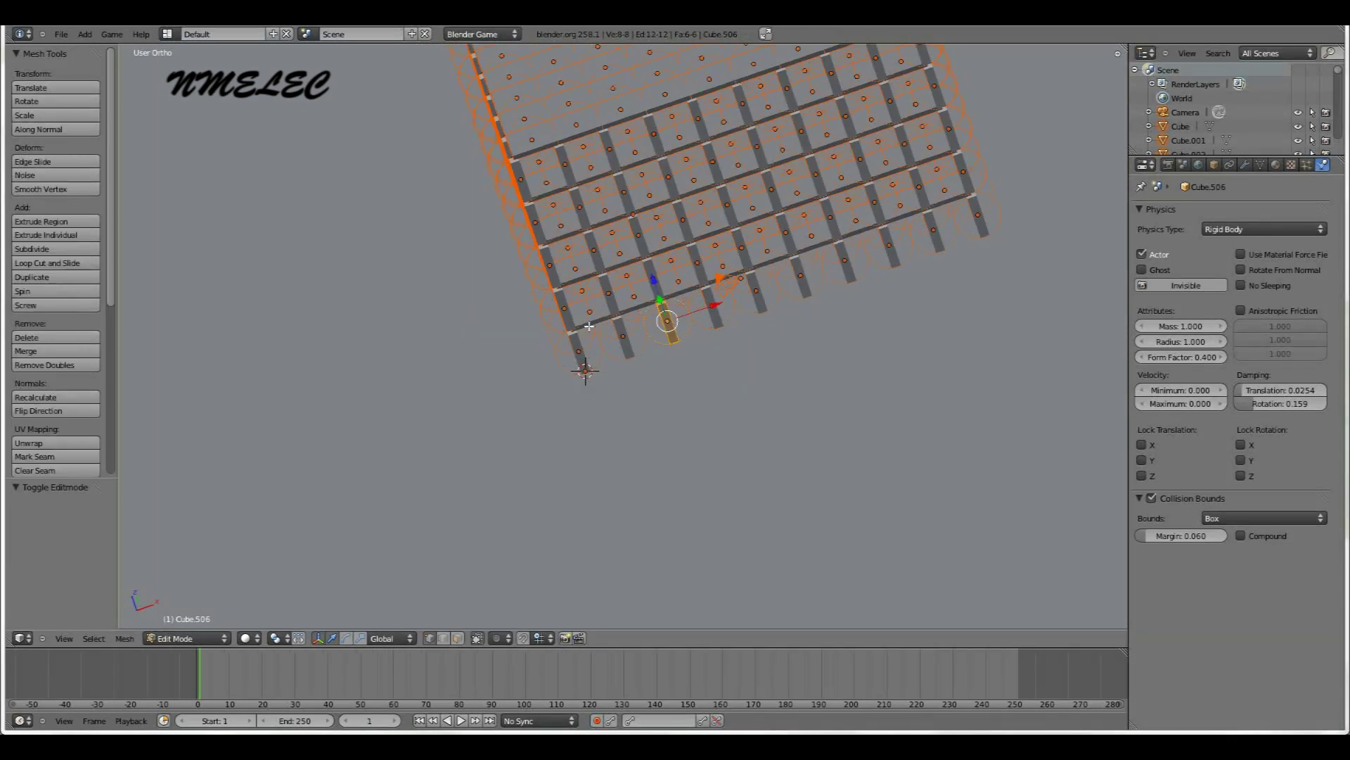
pyautogui.press('Tab')
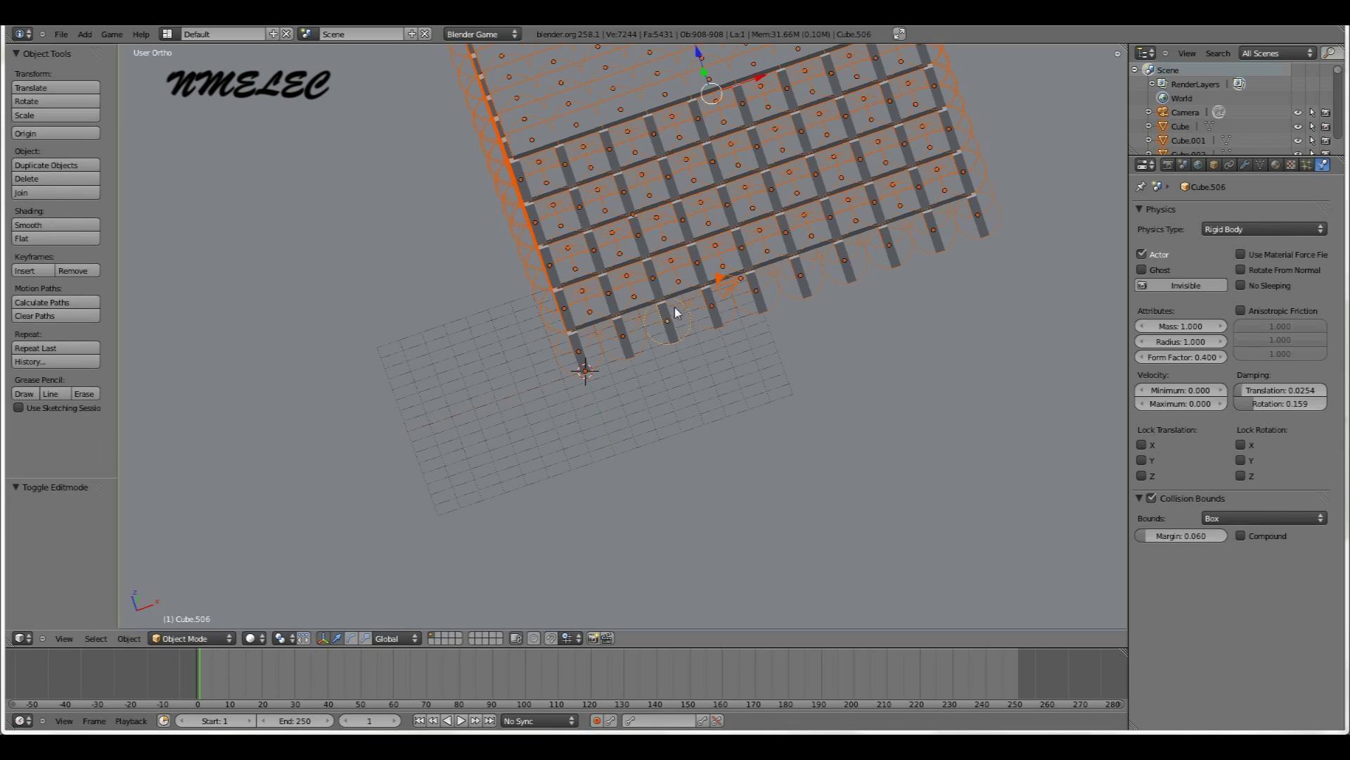
pyautogui.press('a')
pyautogui.rightClick(601, 283)
pyautogui.rightClick(653, 285)
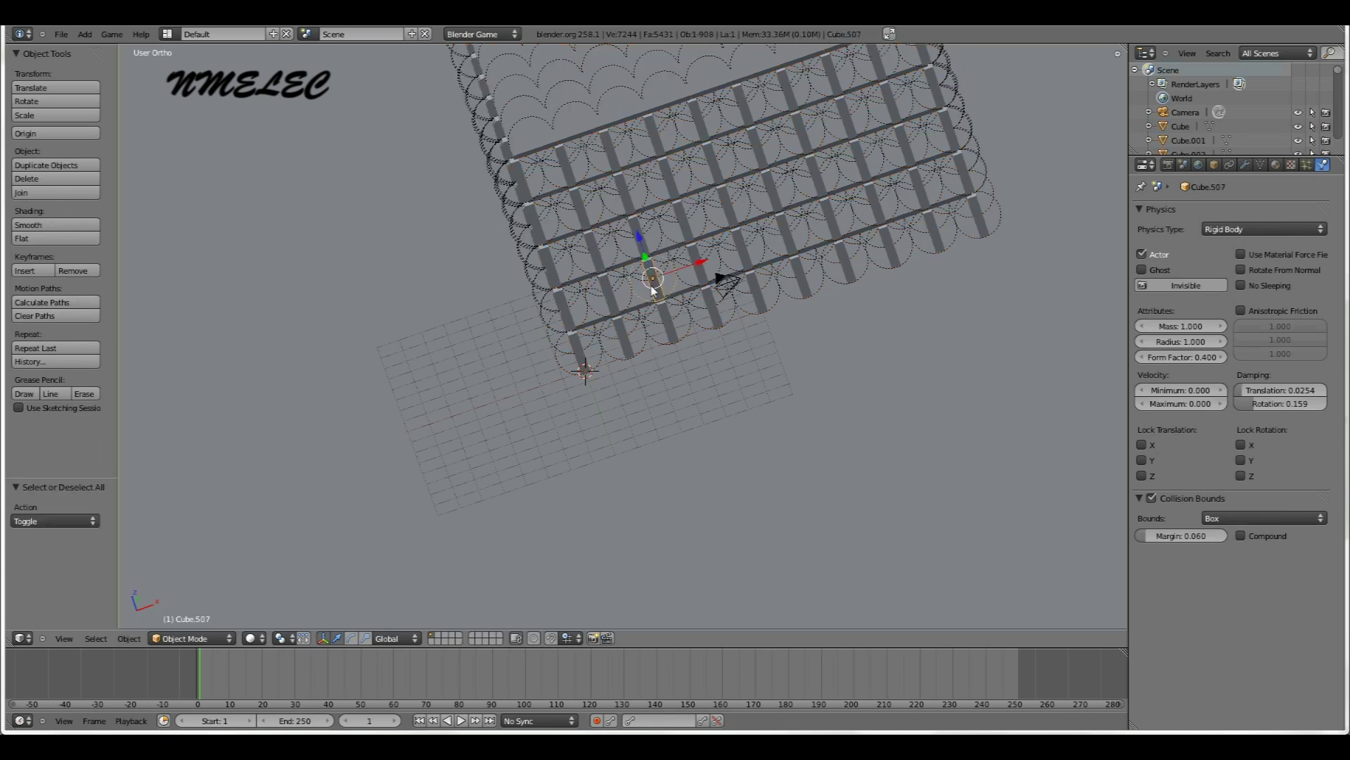
pyautogui.scroll(-6, 647, 281)
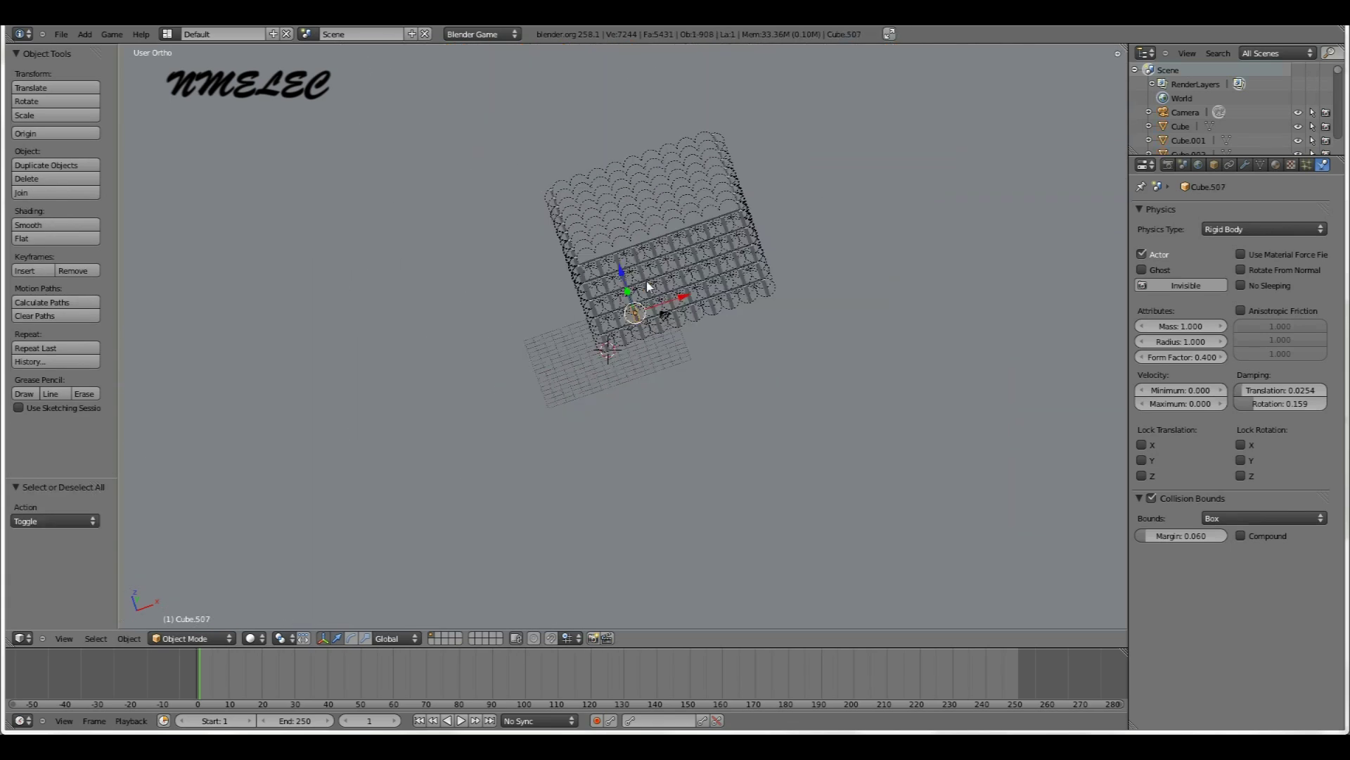
pyautogui.scroll(3, 681, 259)
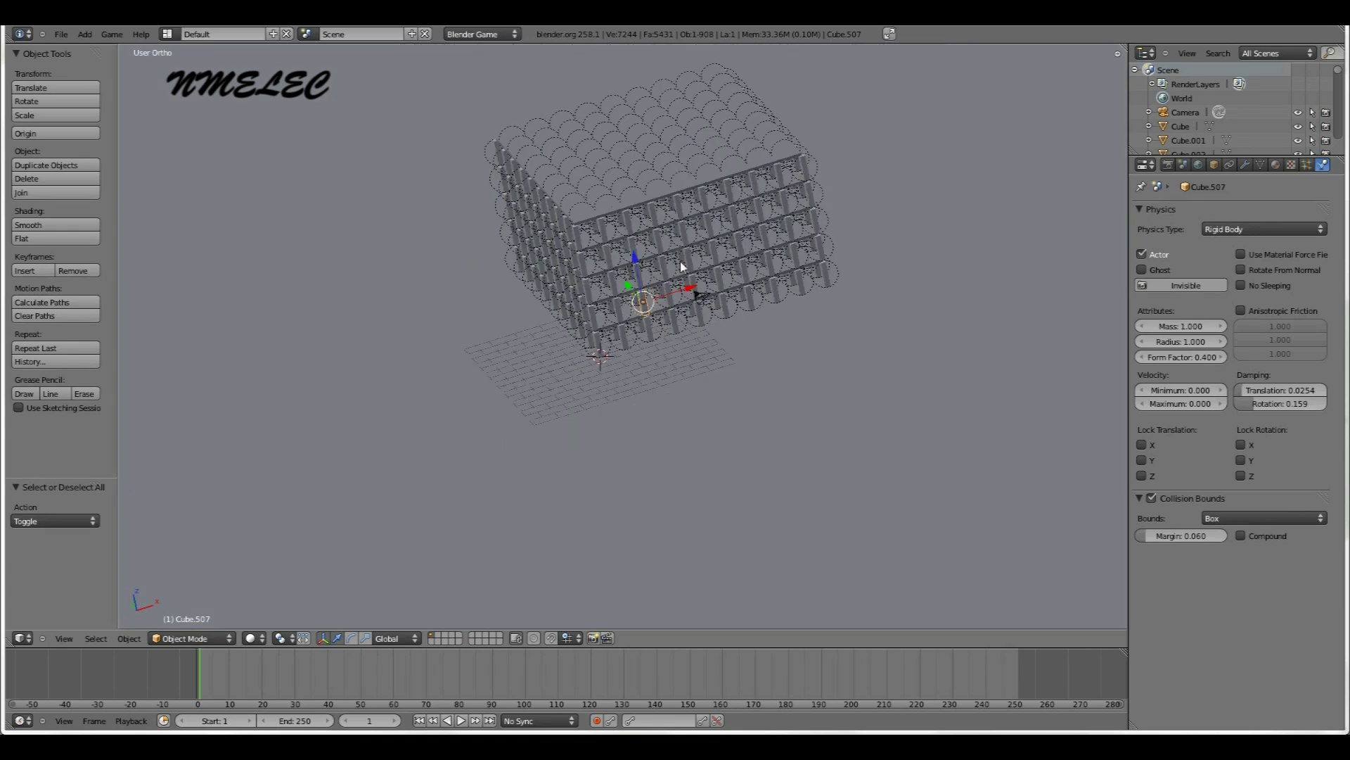
pyautogui.press('p')
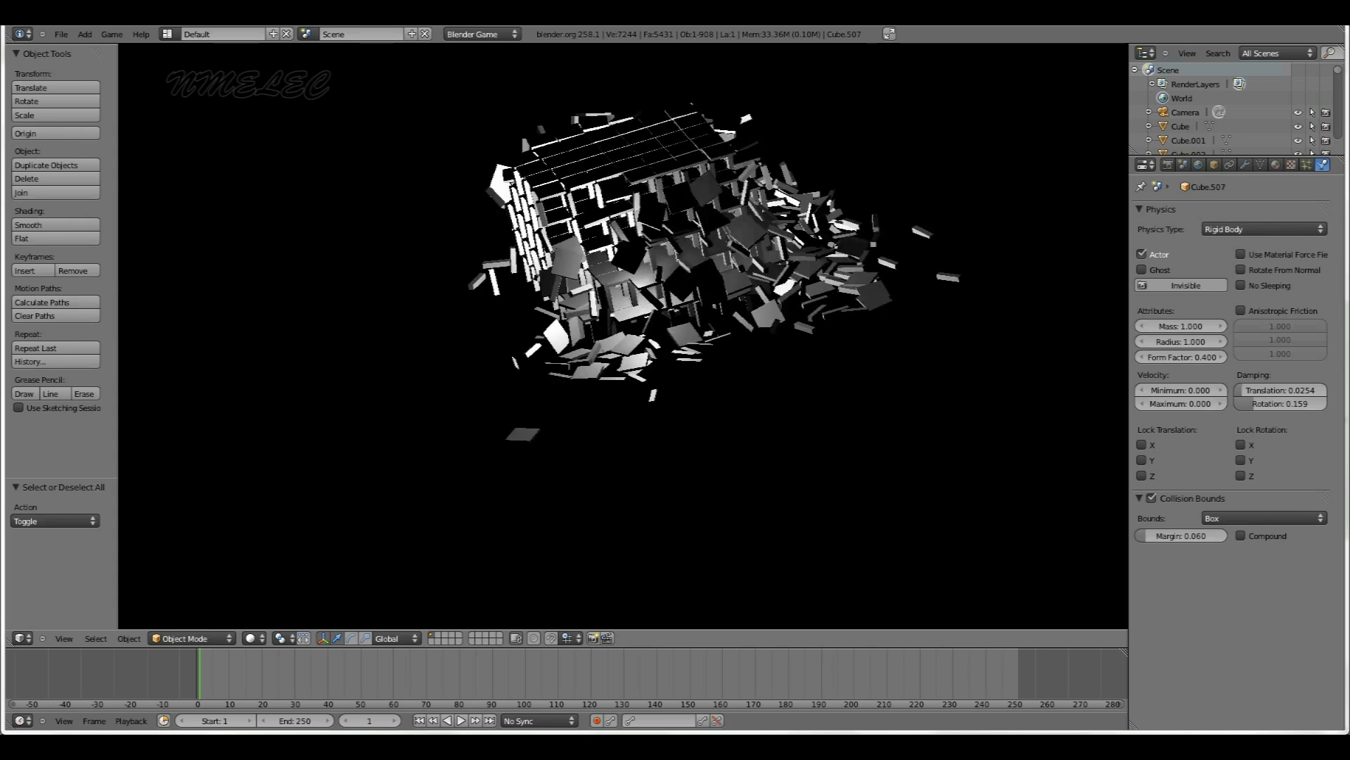
pyautogui.press('Escape')
pyautogui.press('p')
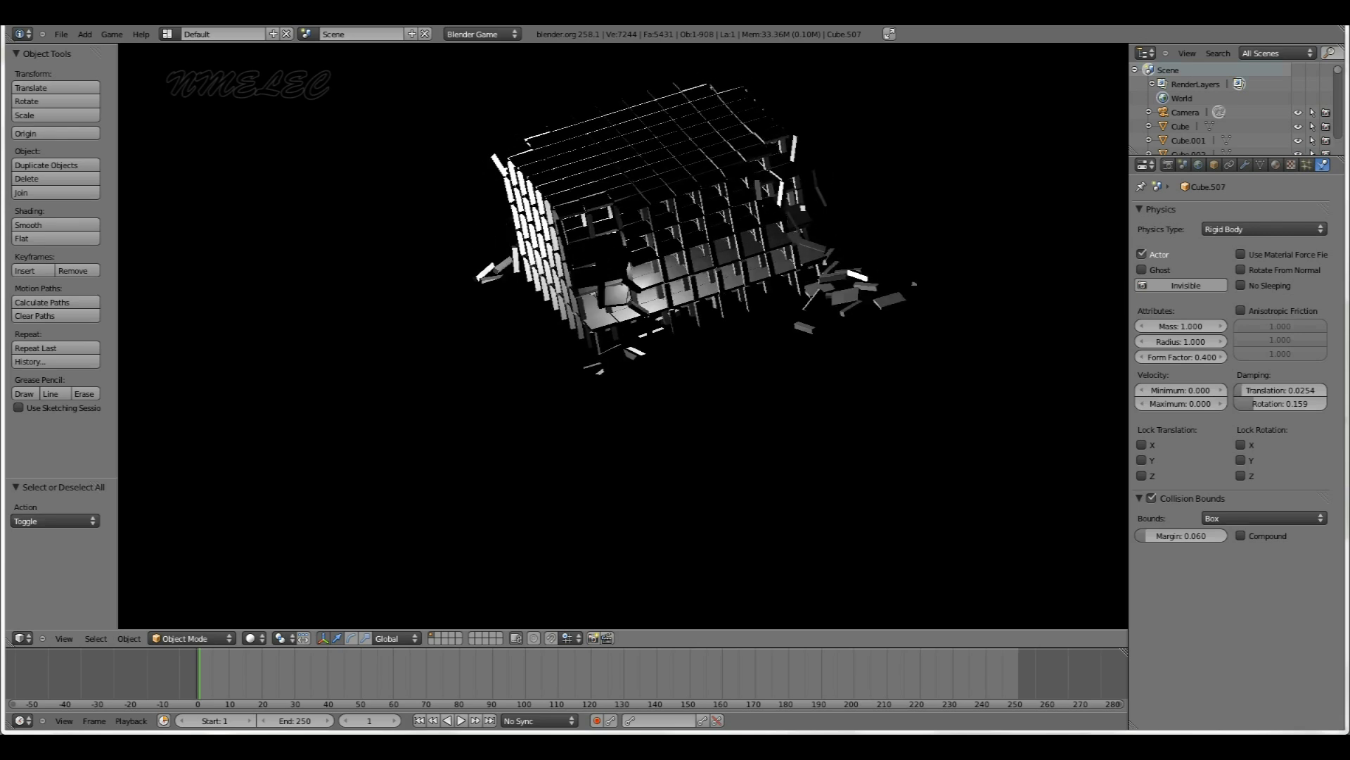
pyautogui.press('Escape')
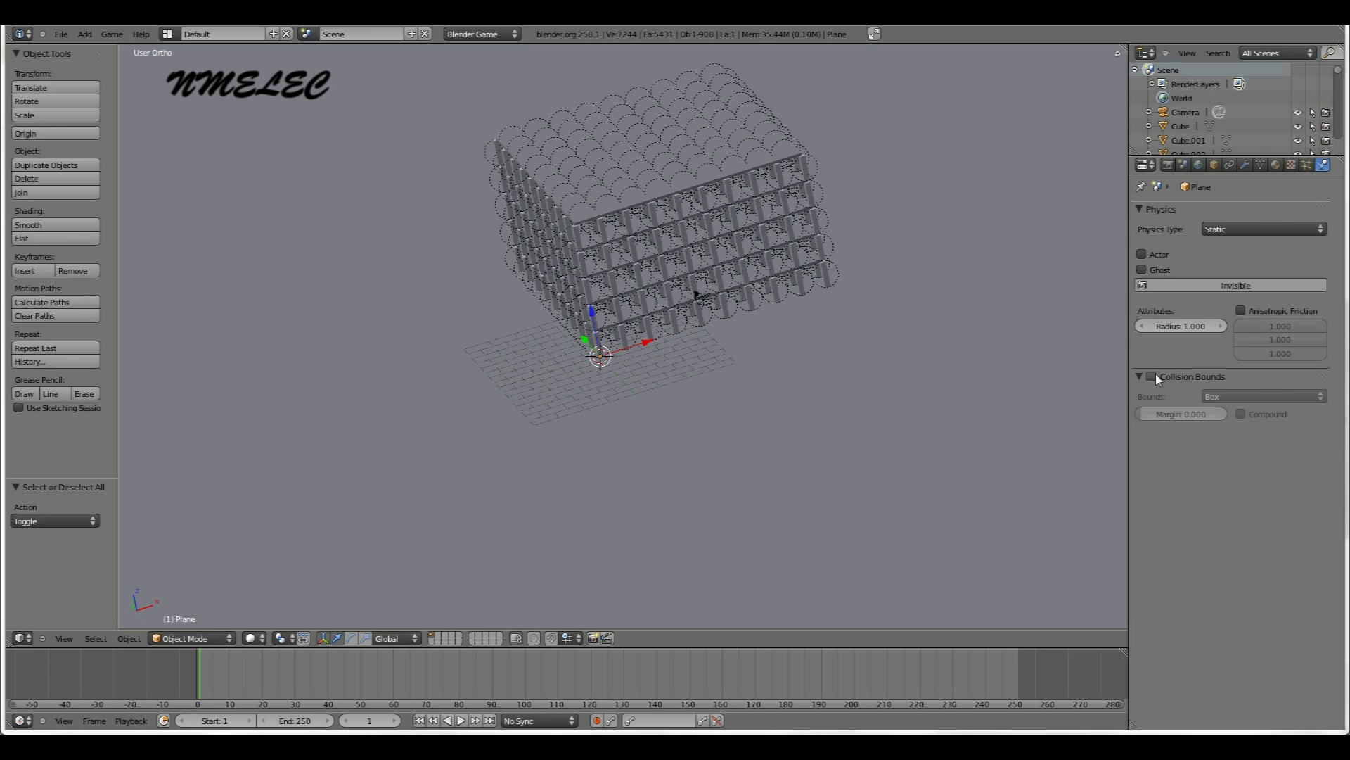
# Enable Collision Bounds on the ground Plane and run the game repeatedly to test the building
pyautogui.click(511, 384)
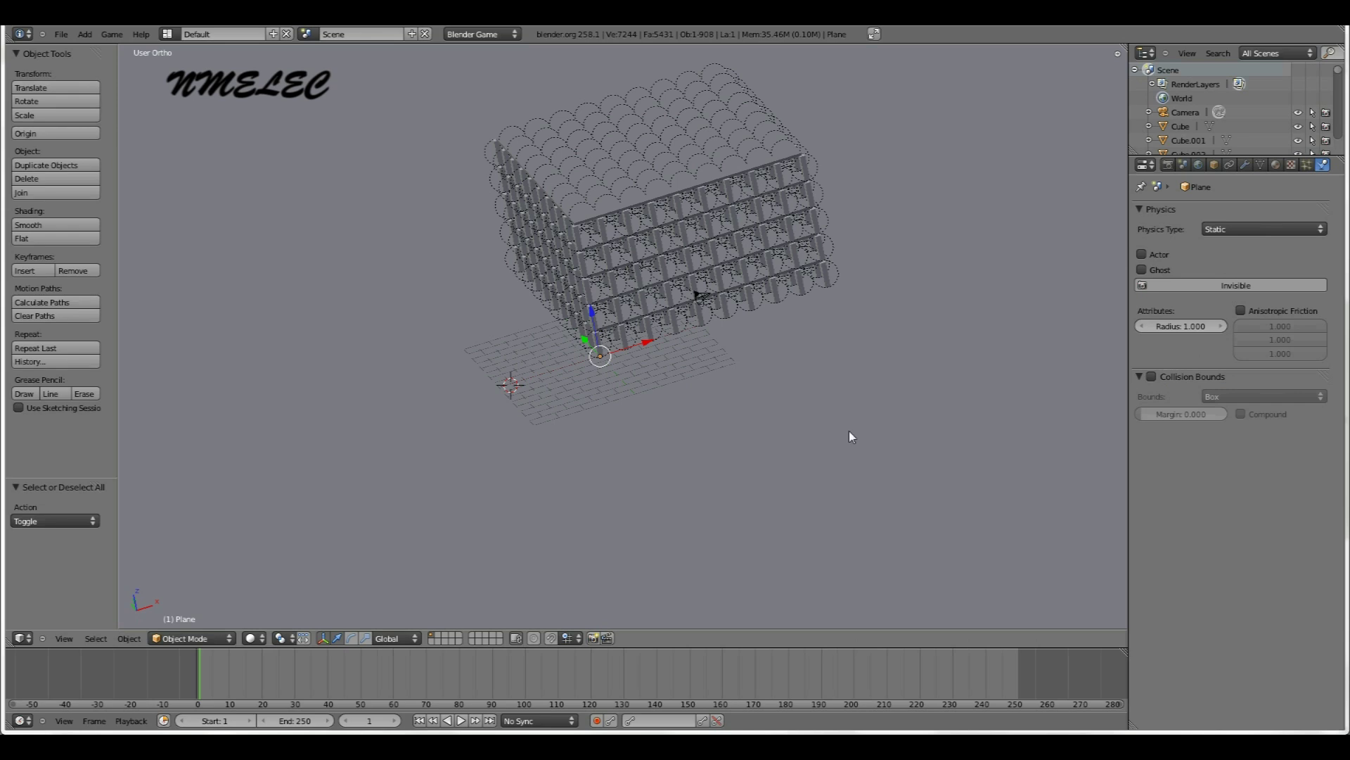
pyautogui.click(1151, 378)
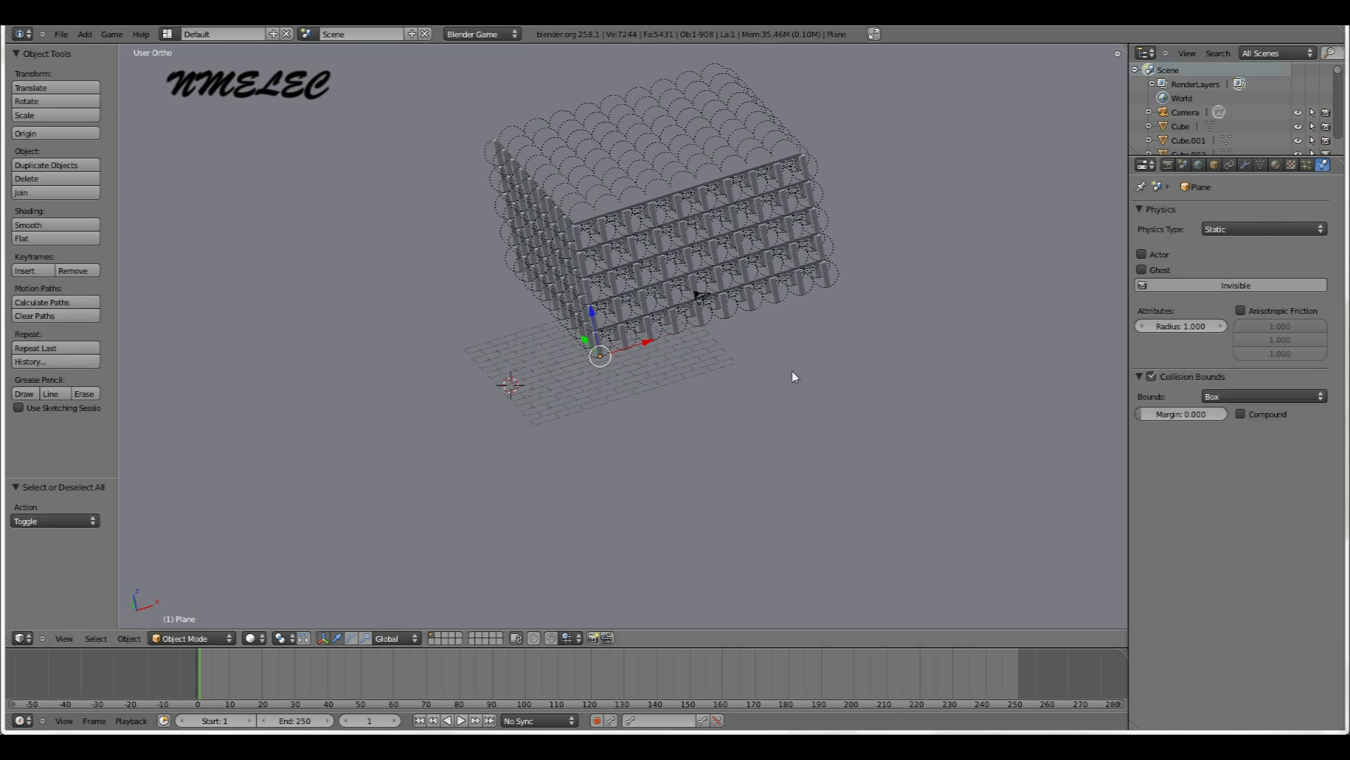
pyautogui.press('p')
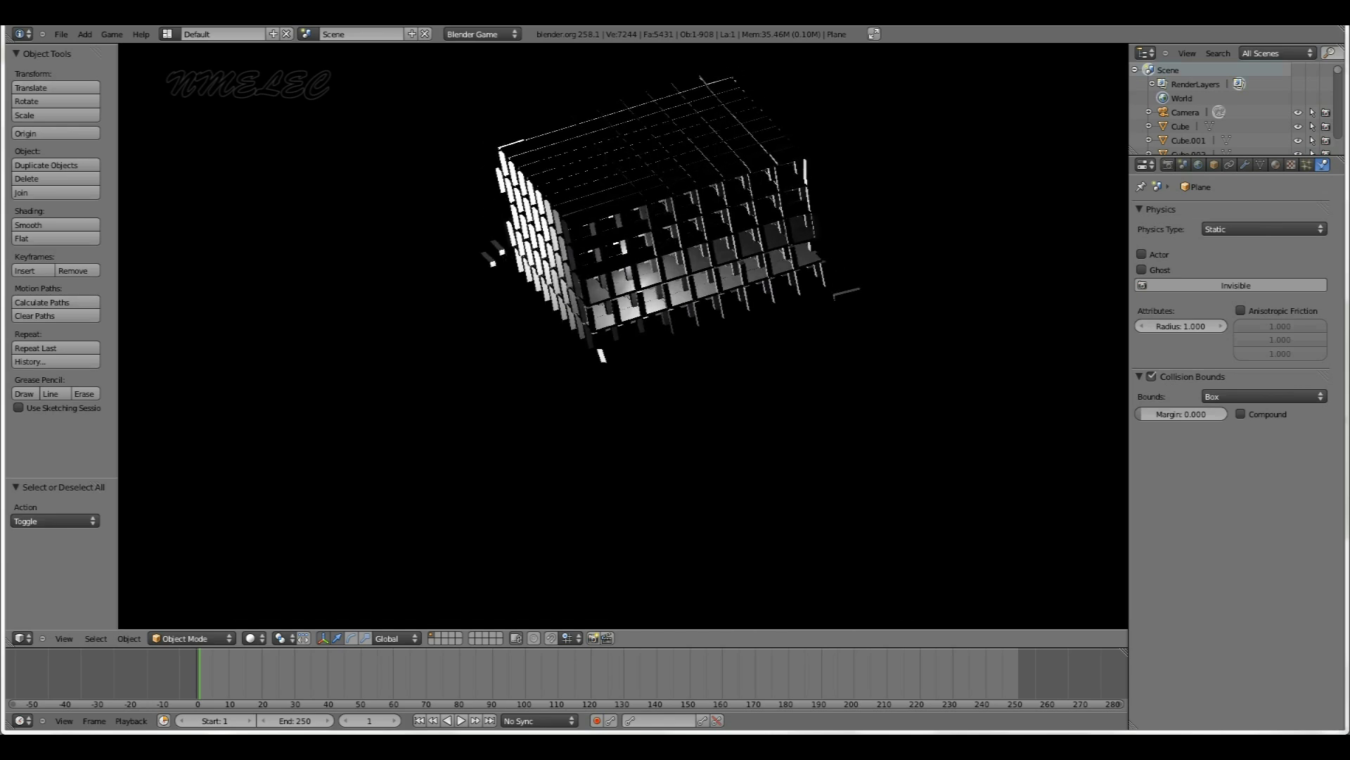
pyautogui.press('Escape')
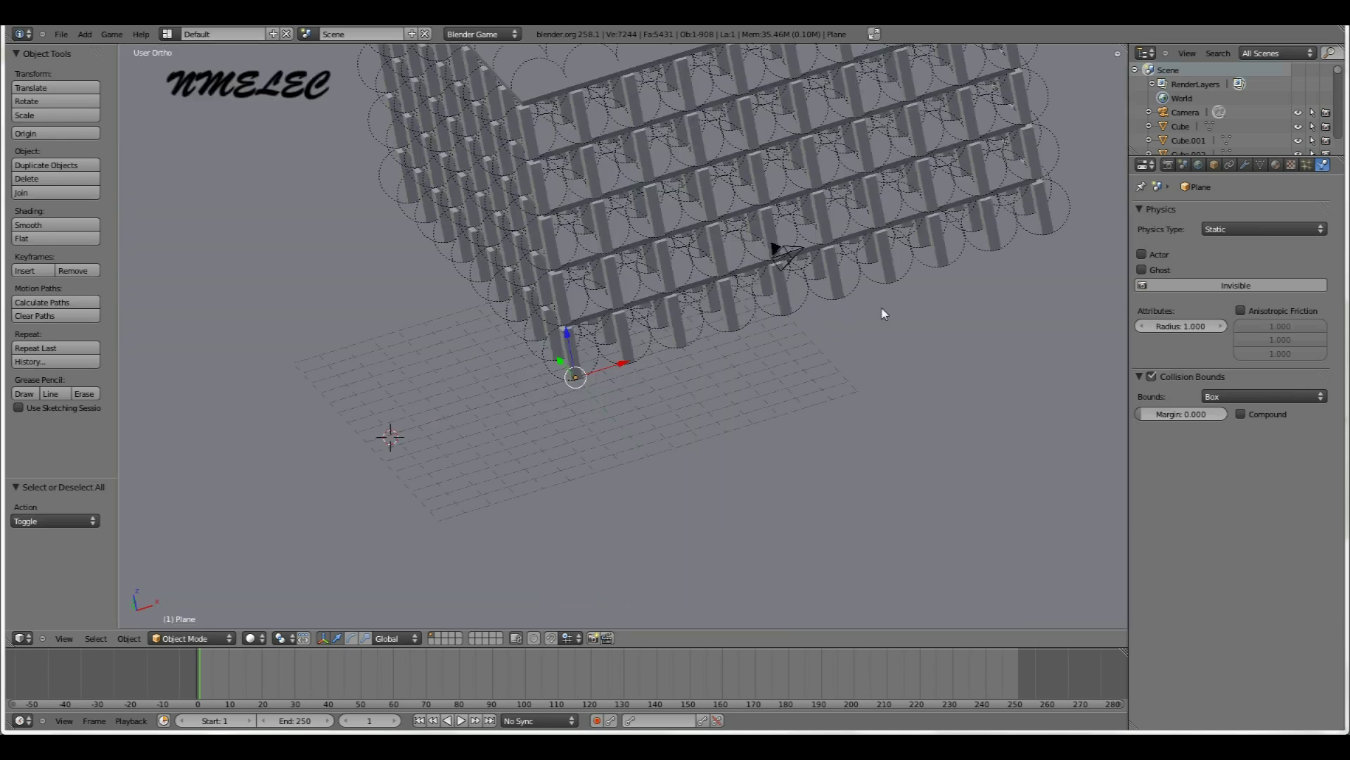
pyautogui.press('p')
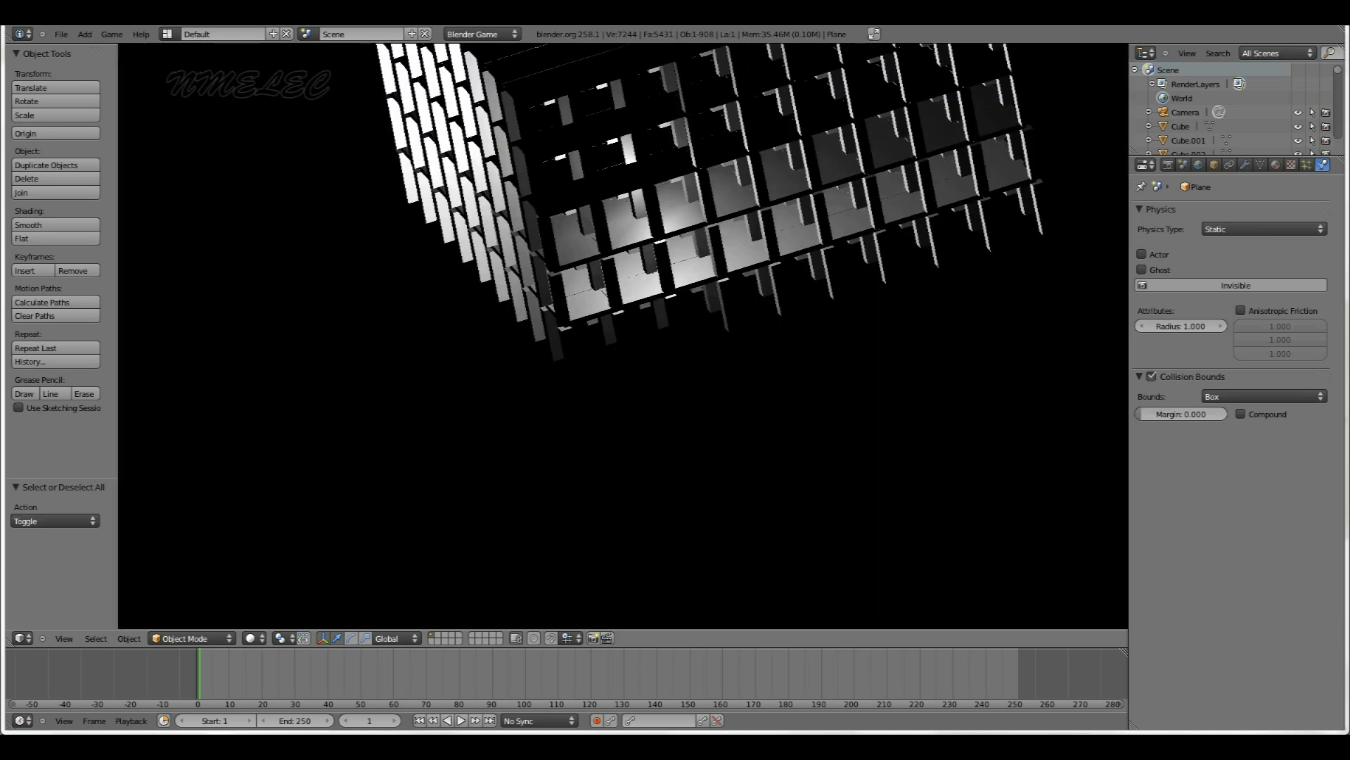
pyautogui.press('Escape')
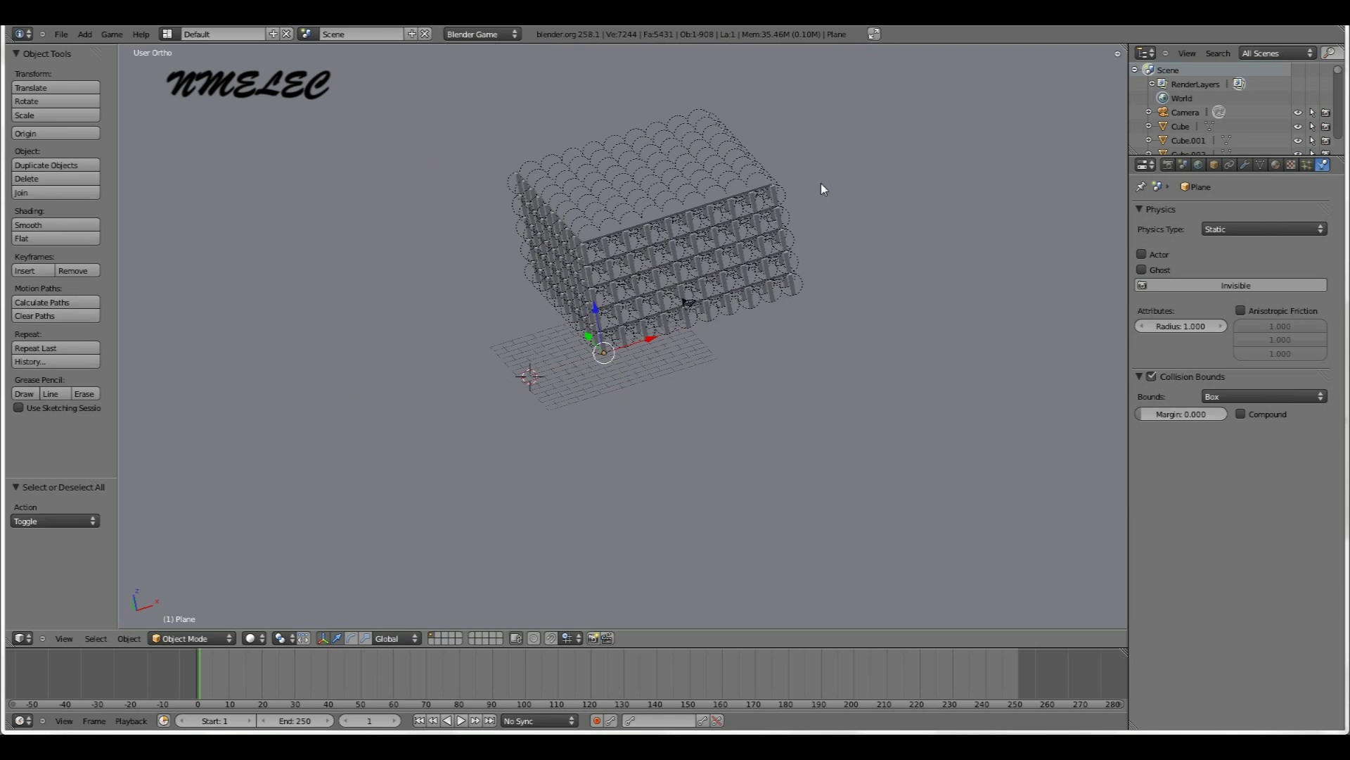
pyautogui.press('p')
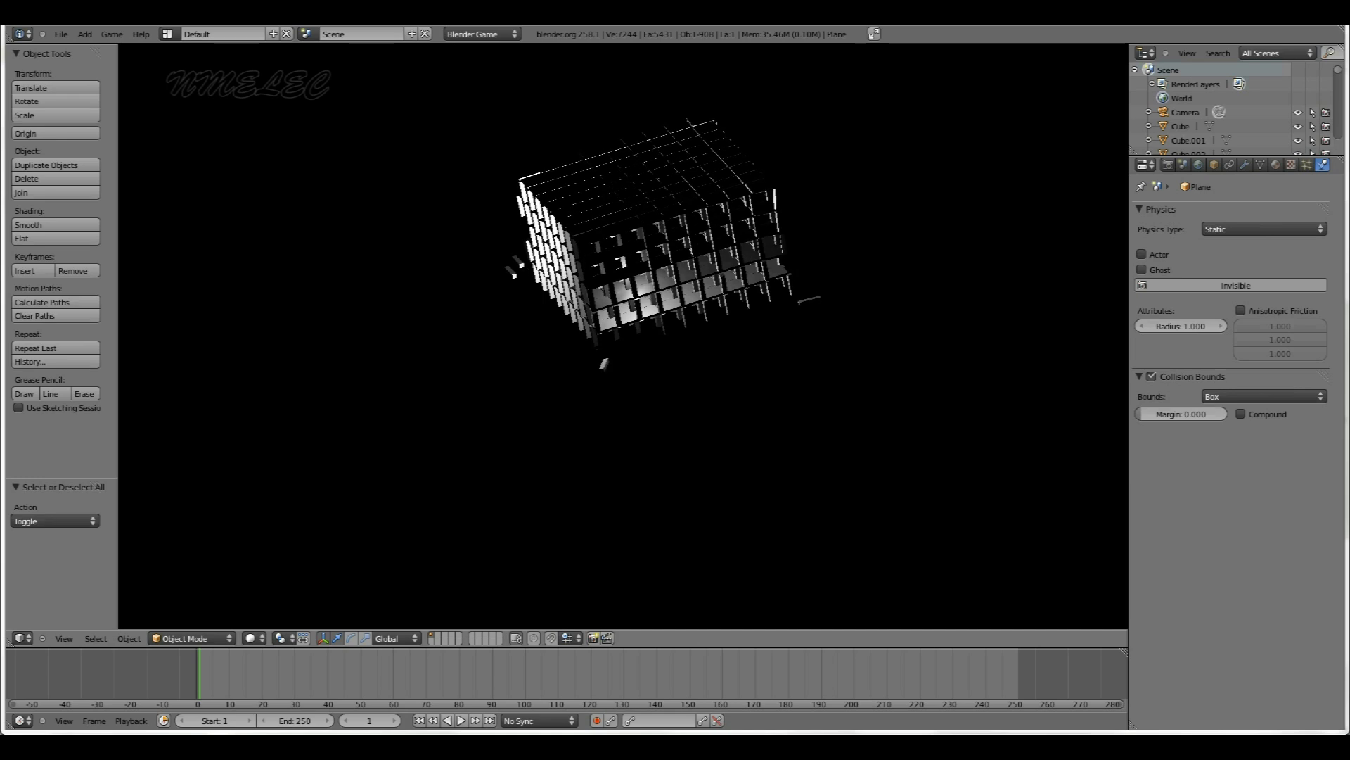
# Set the World Physics Substeps to 2
pyautogui.press('Escape')
pyautogui.scroll(-3, 493, 190)
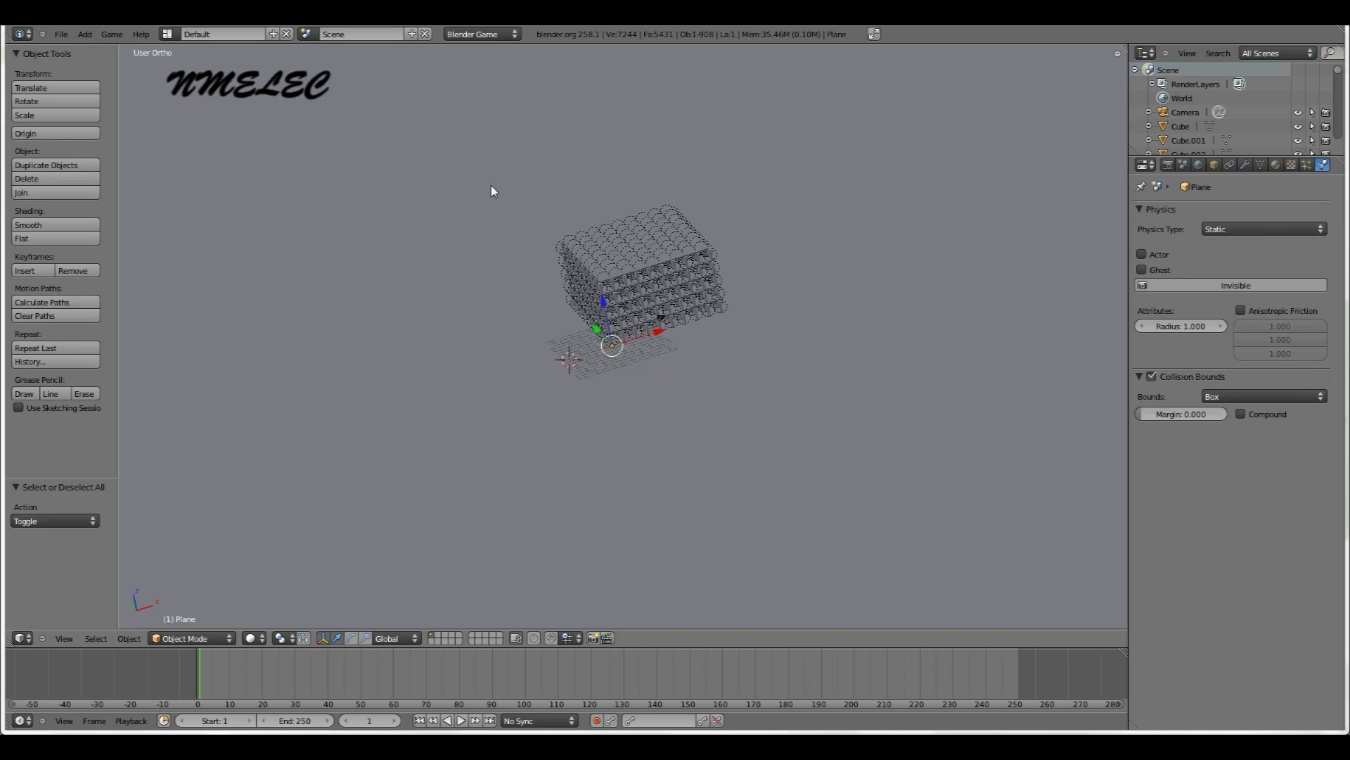
pyautogui.scroll(3, 495, 190)
pyautogui.press('a')
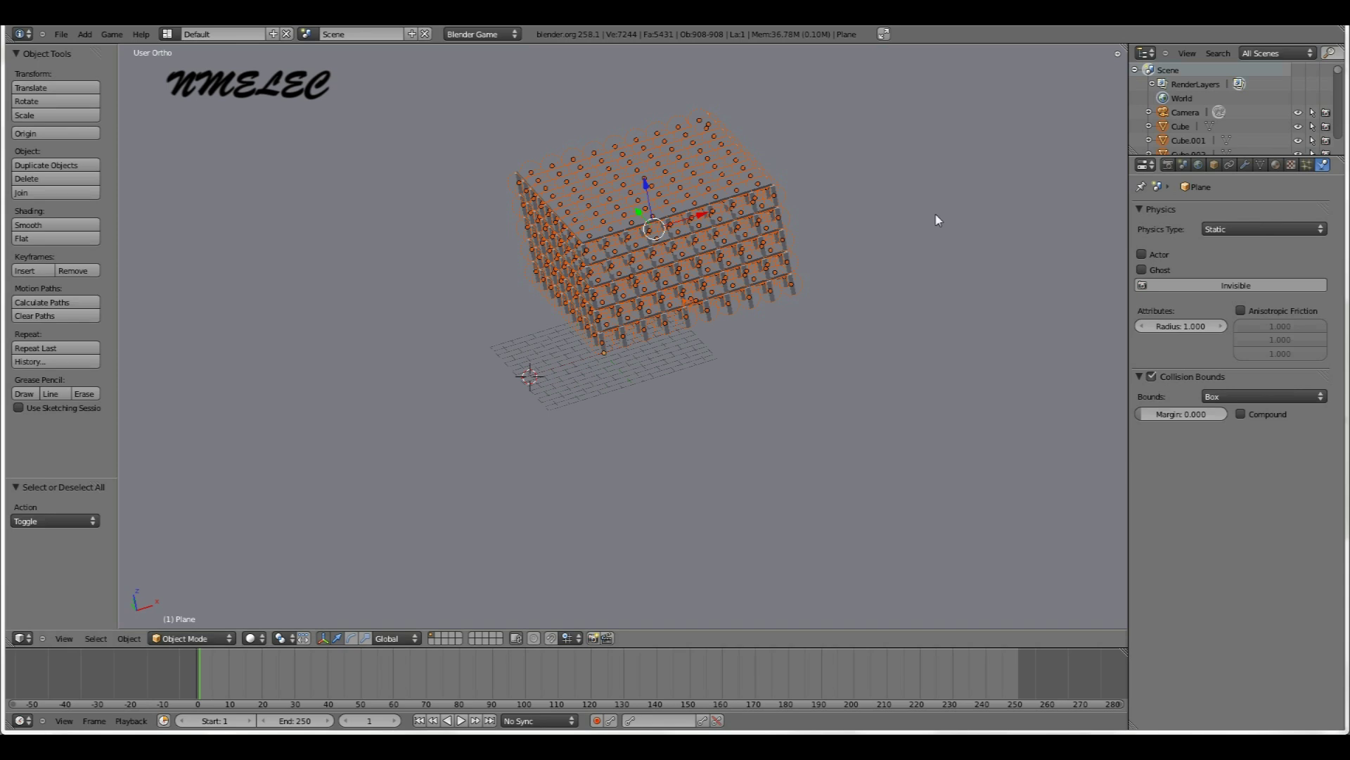
pyautogui.press('a')
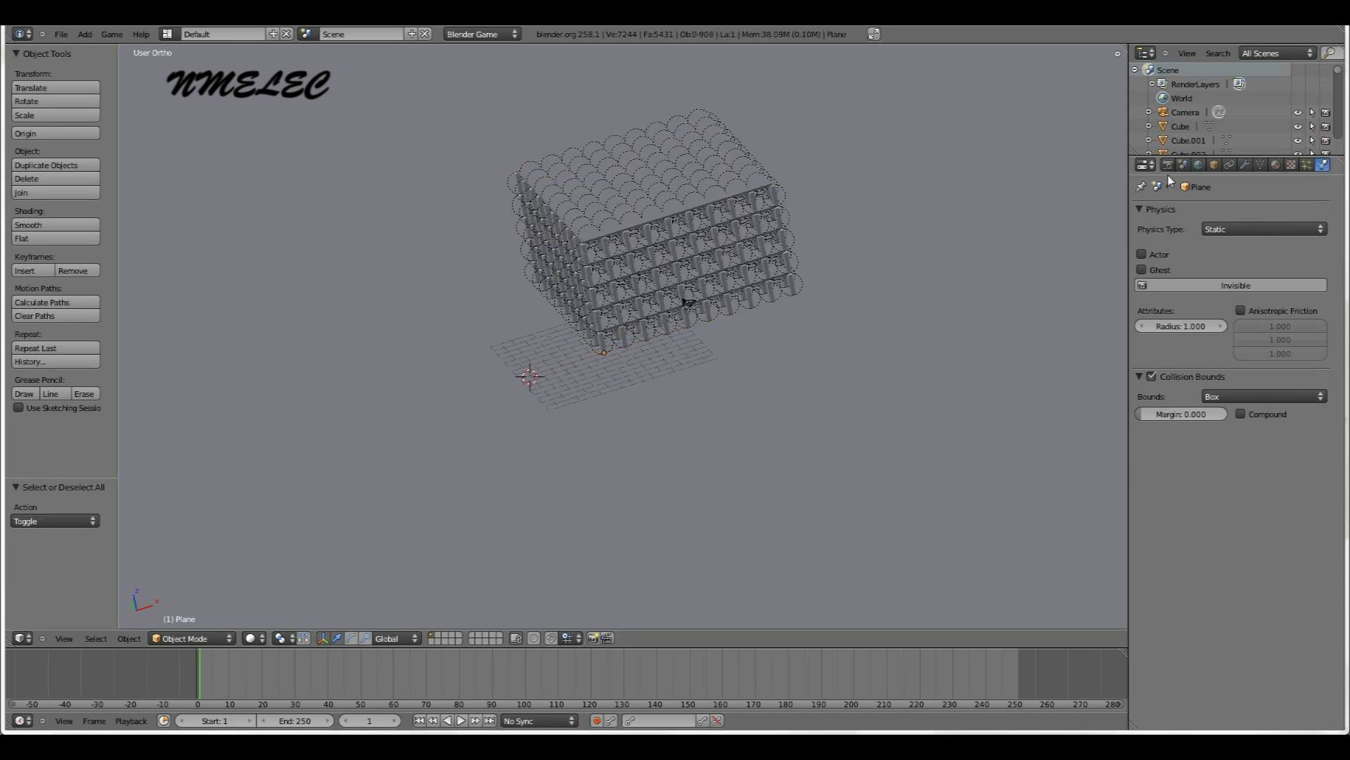
pyautogui.click(1197, 166)
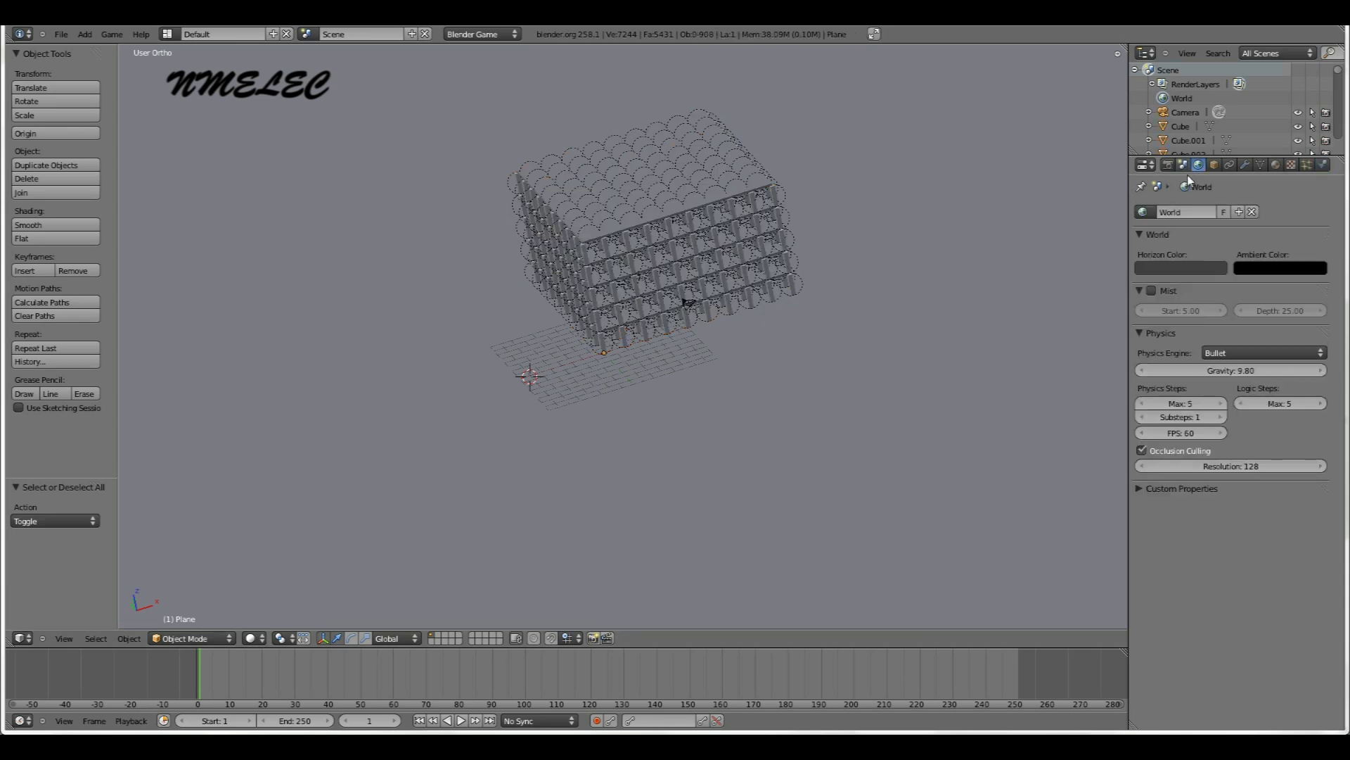
pyautogui.click(1222, 417)
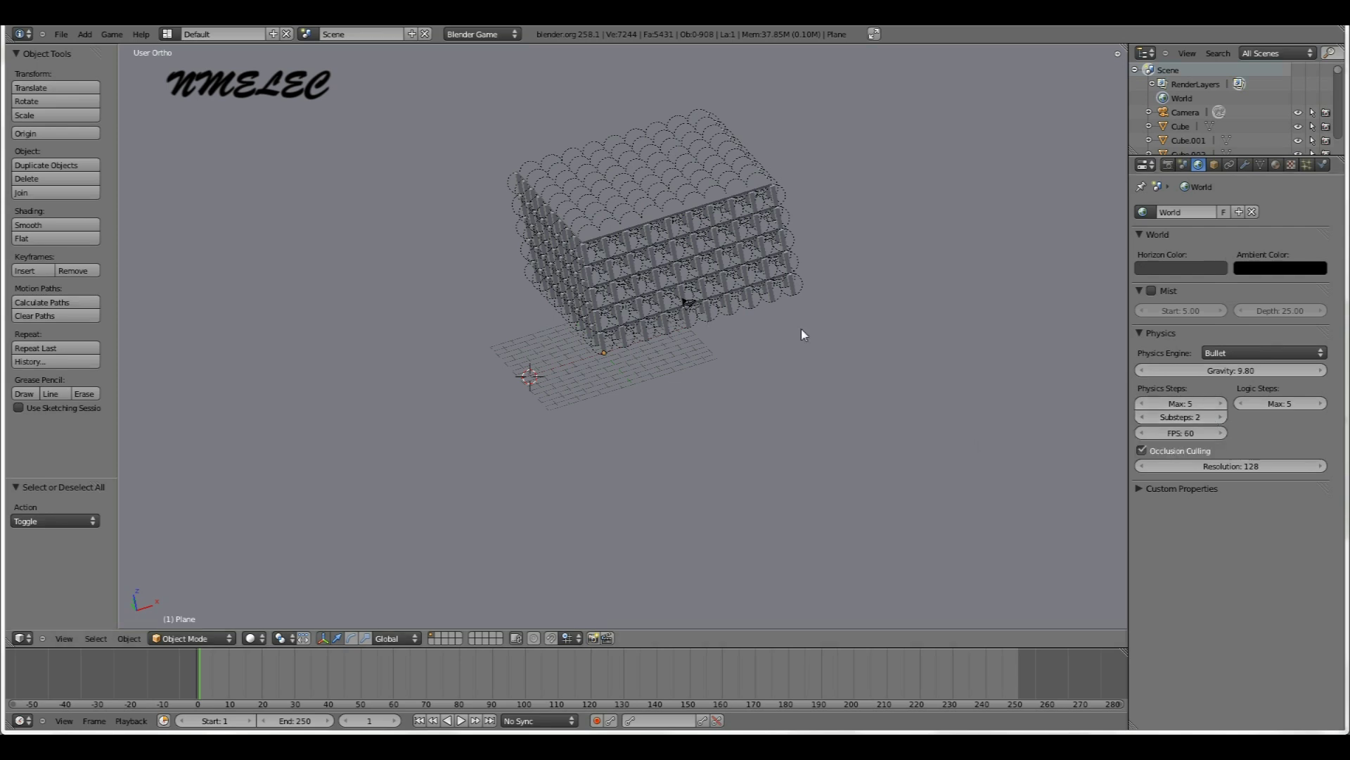
# Run the game again to check the building's stability
pyautogui.press('p')
pyautogui.press('Escape')
pyautogui.press('p')
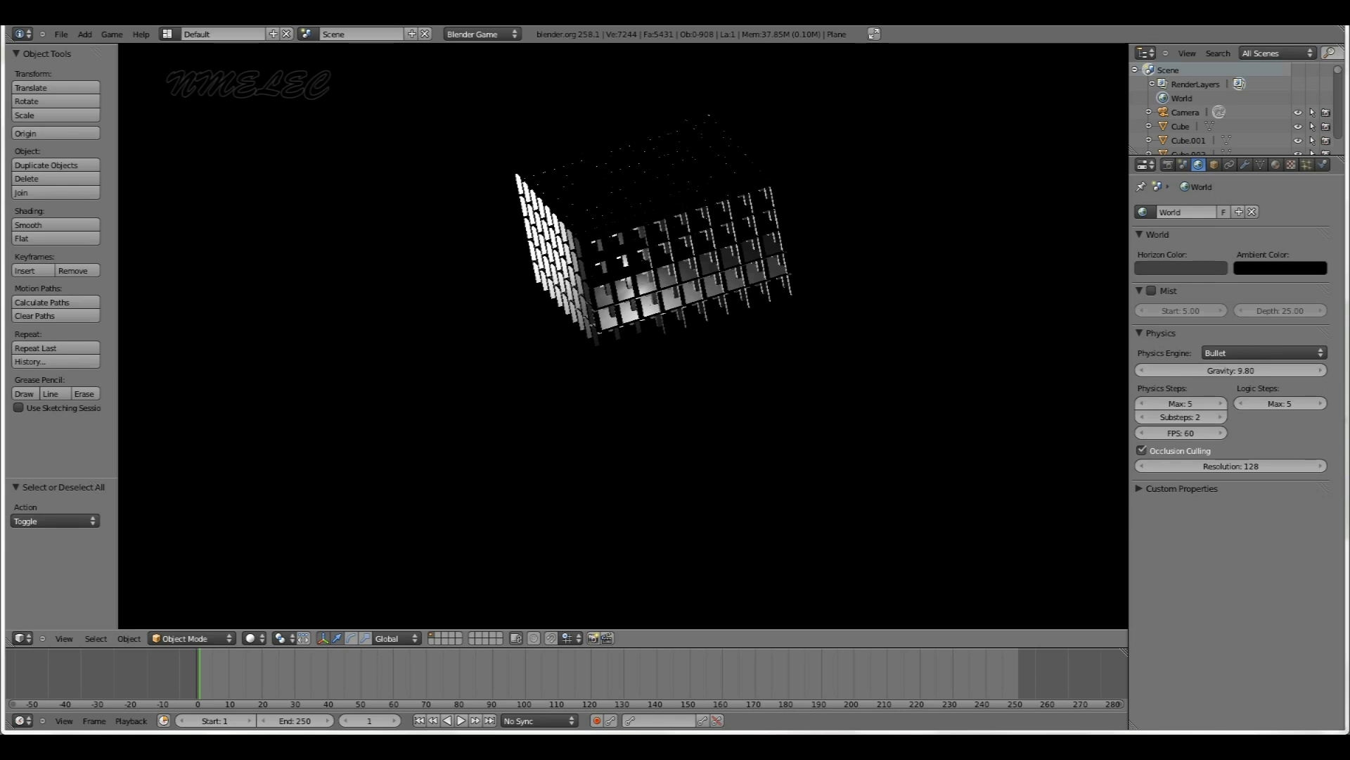
pyautogui.press('Escape')
pyautogui.moveTo(630, 314); pyautogui.dragTo(587, 443, button='middle')
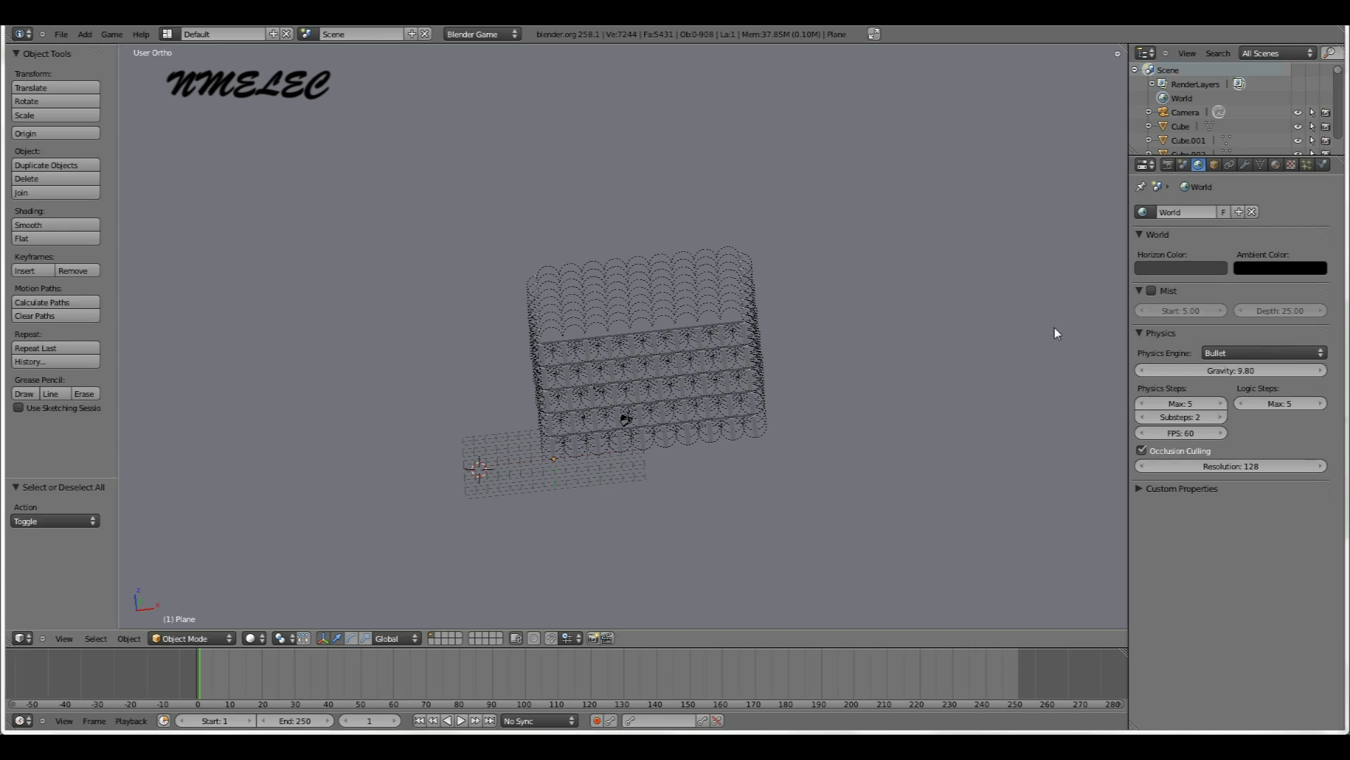
# Add a cone and move it up and along X beside the building
pyautogui.hotkey('shift', 'a')
pyautogui.moveTo(446, 356)
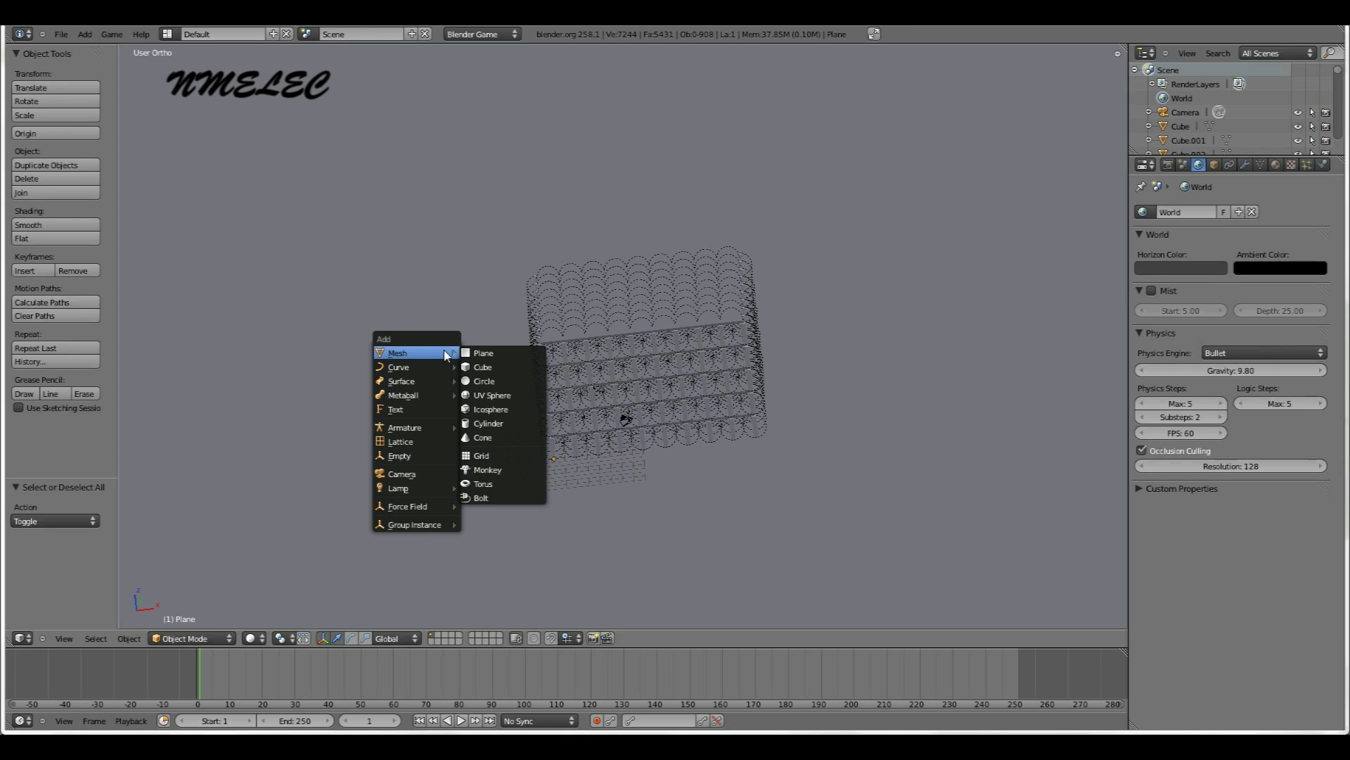
pyautogui.click(499, 443)
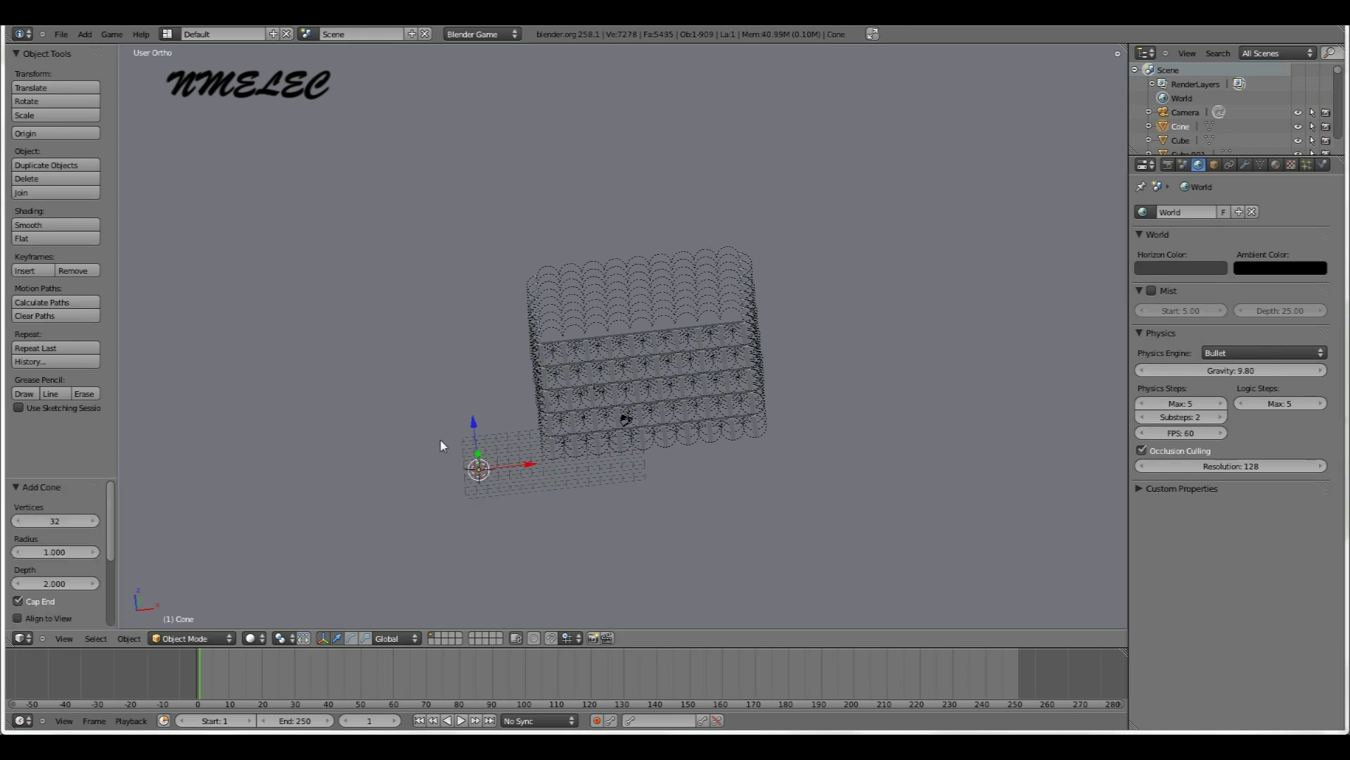
pyautogui.press('g')
pyautogui.press('z')
pyautogui.click(443, 289)
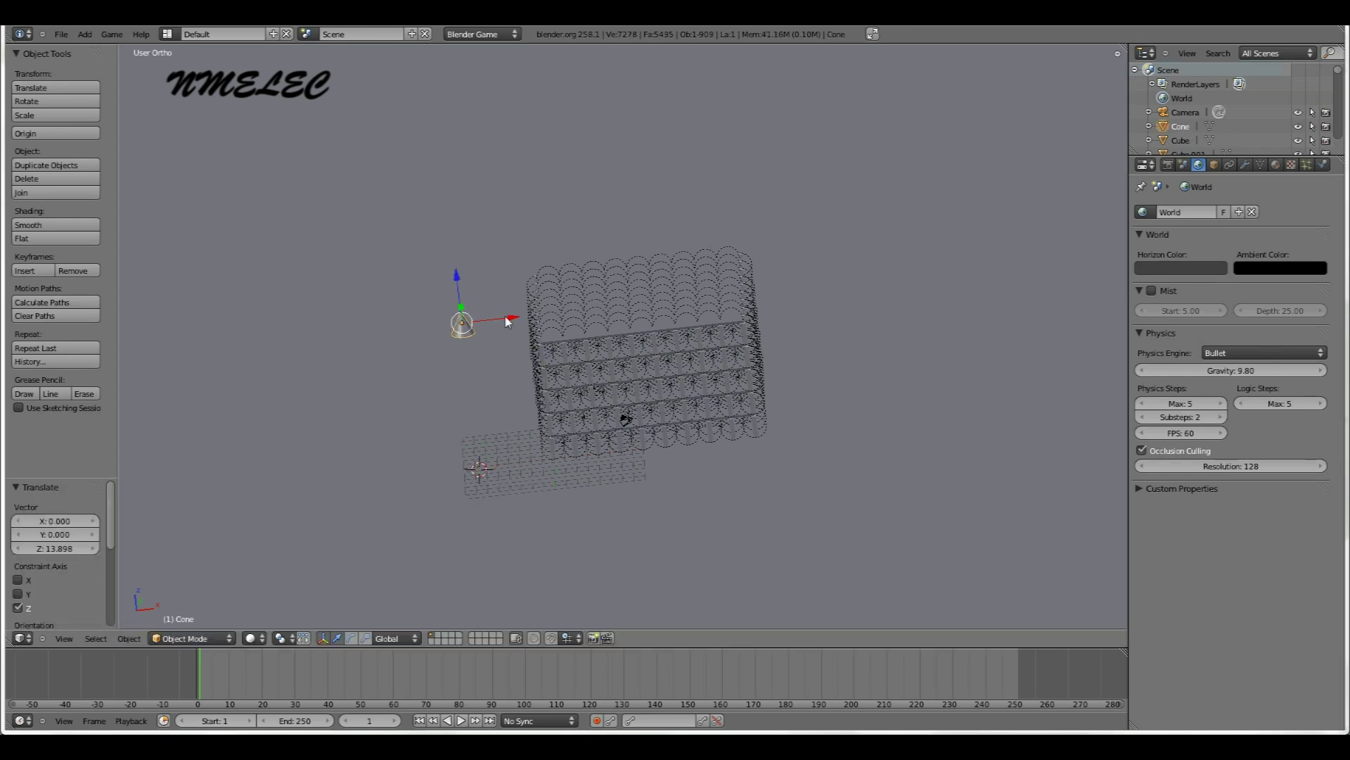
pyautogui.press('g')
pyautogui.press('x')
pyautogui.click(826, 342)
pyautogui.moveTo(825, 343); pyautogui.dragTo(689, 392, button='middle')
pyautogui.moveTo(700, 340); pyautogui.dragTo(836, 399)
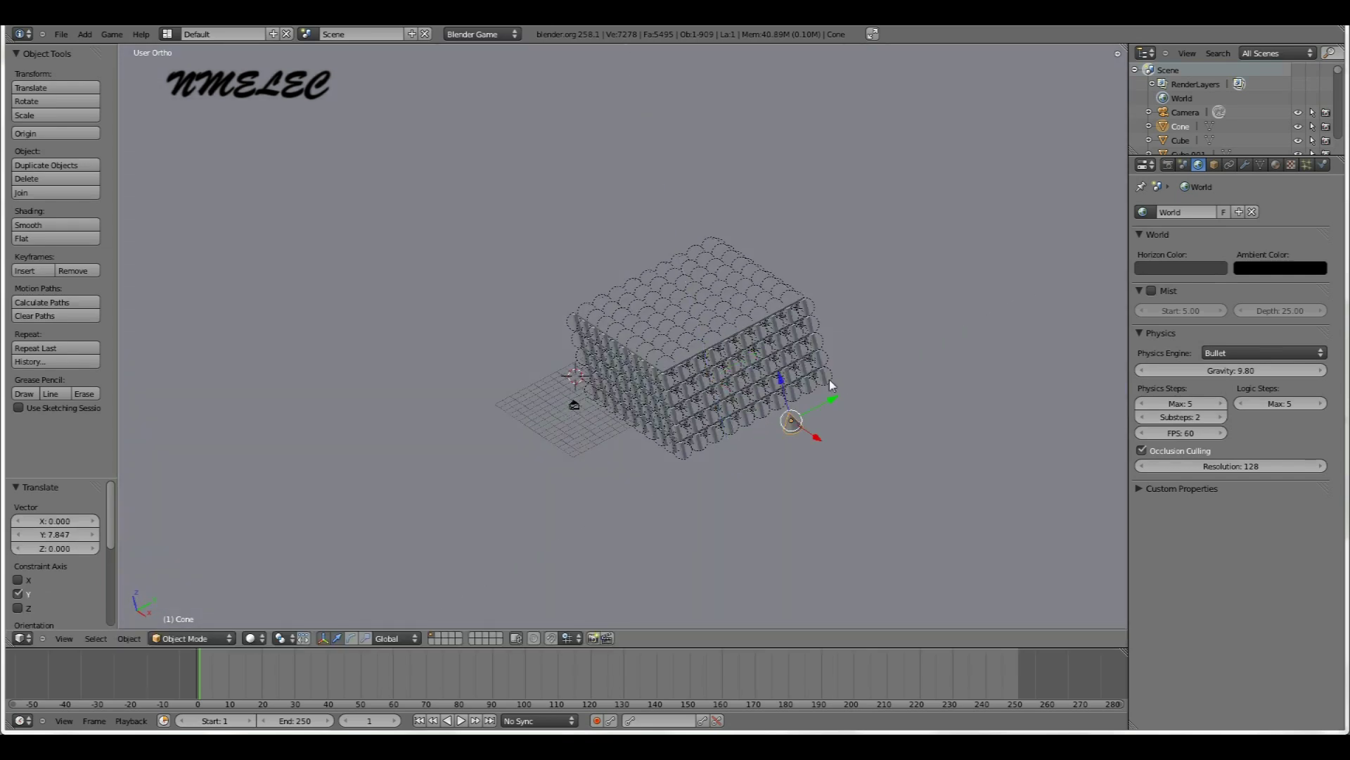
# Rotate the cone -90° about Y and scale it up to 2.194
pyautogui.press('r')
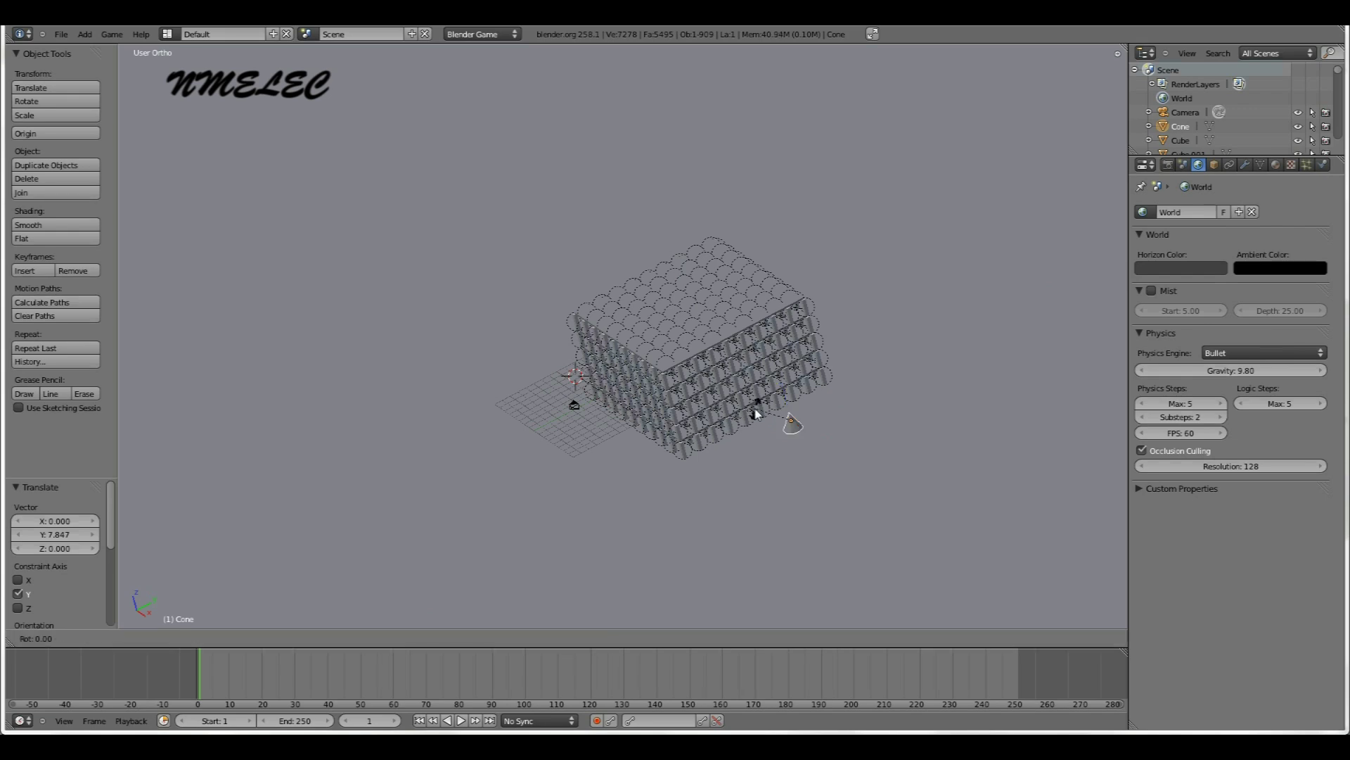
pyautogui.press('y')
pyautogui.press('9')
pyautogui.press('0')
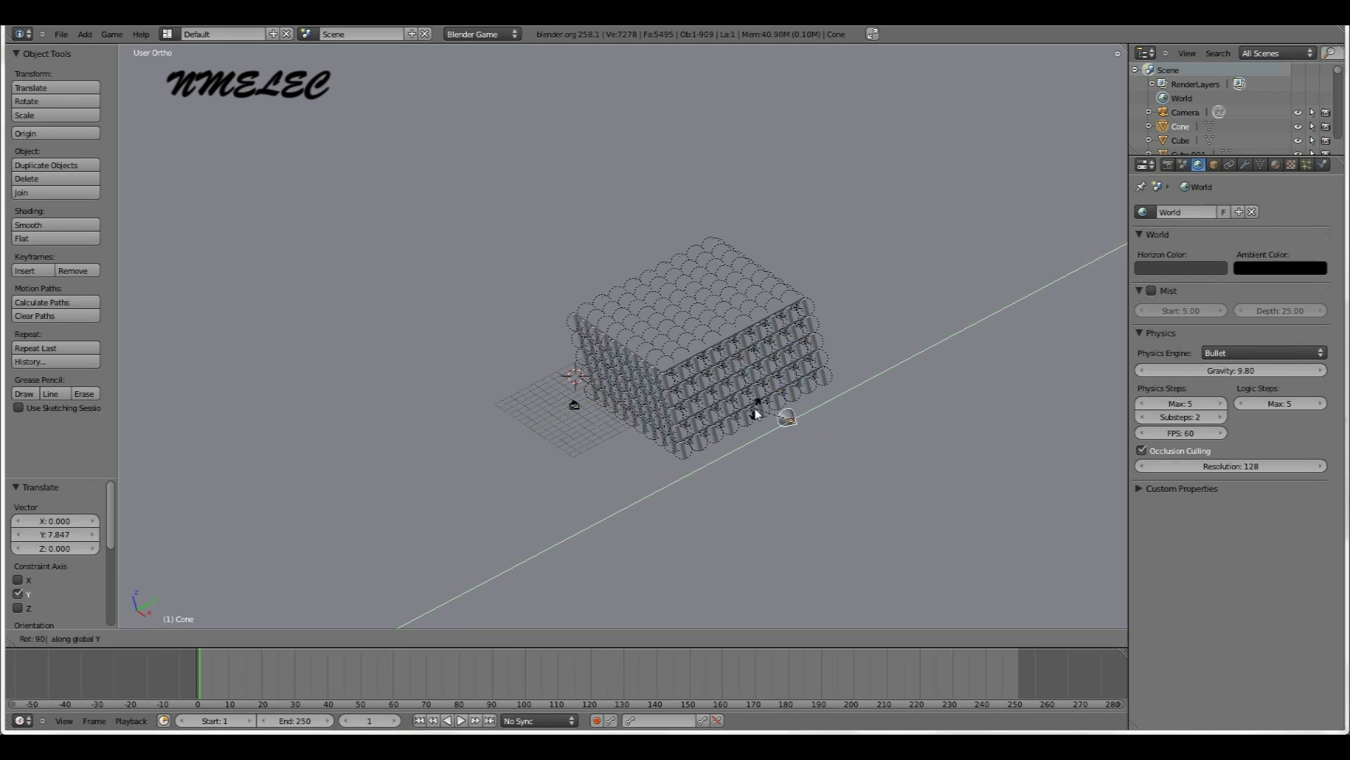
pyautogui.press('-')
pyautogui.press('Return')
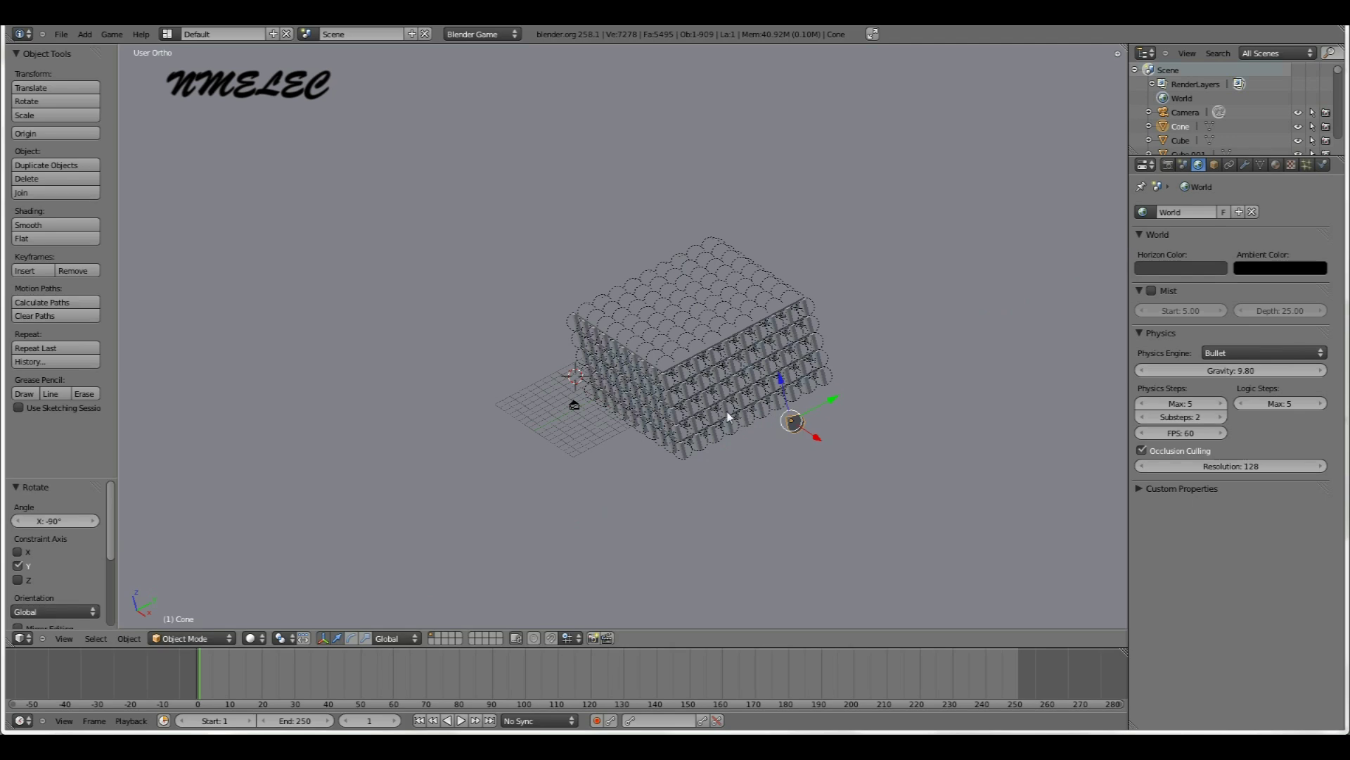
pyautogui.moveTo(746, 439); pyautogui.dragTo(844, 443, button='middle')
pyautogui.scroll(3, 841, 445)
pyautogui.scroll(-3, 842, 446)
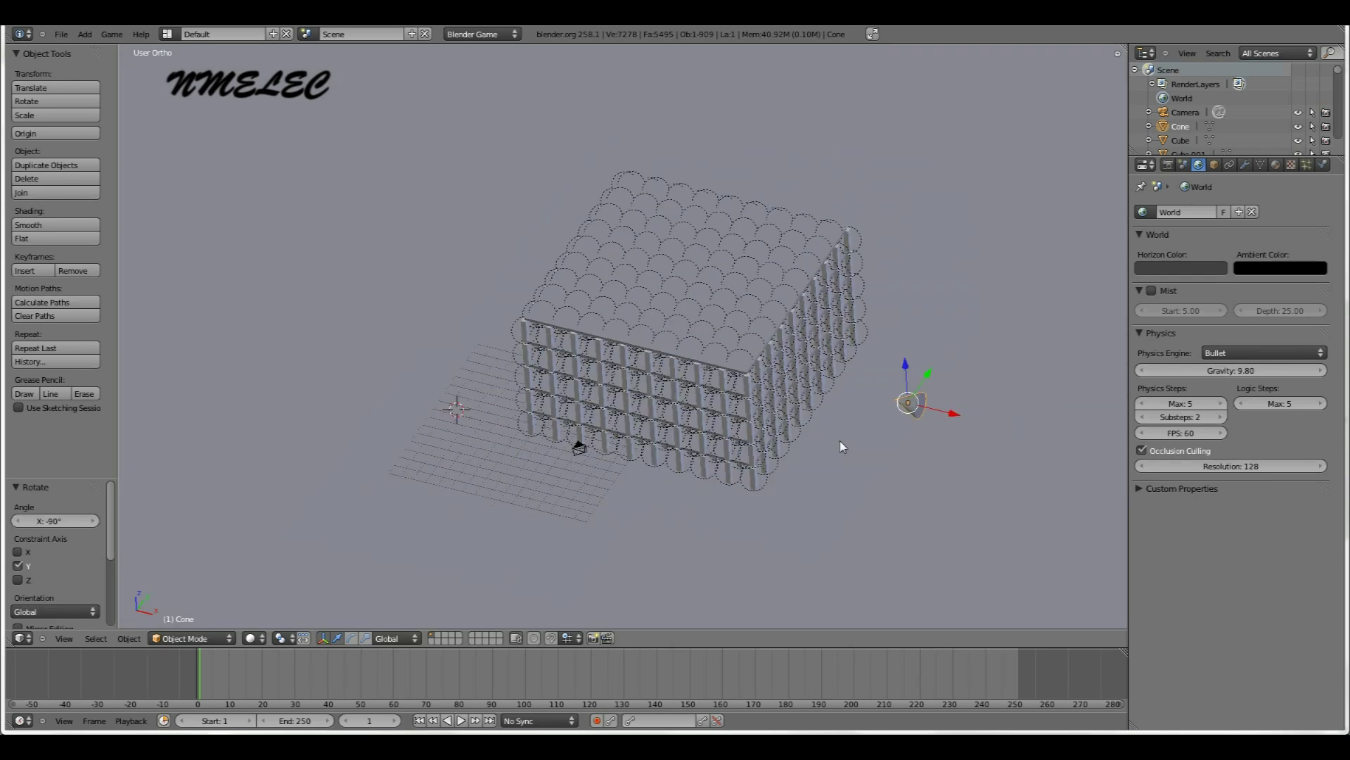
pyautogui.press('s')
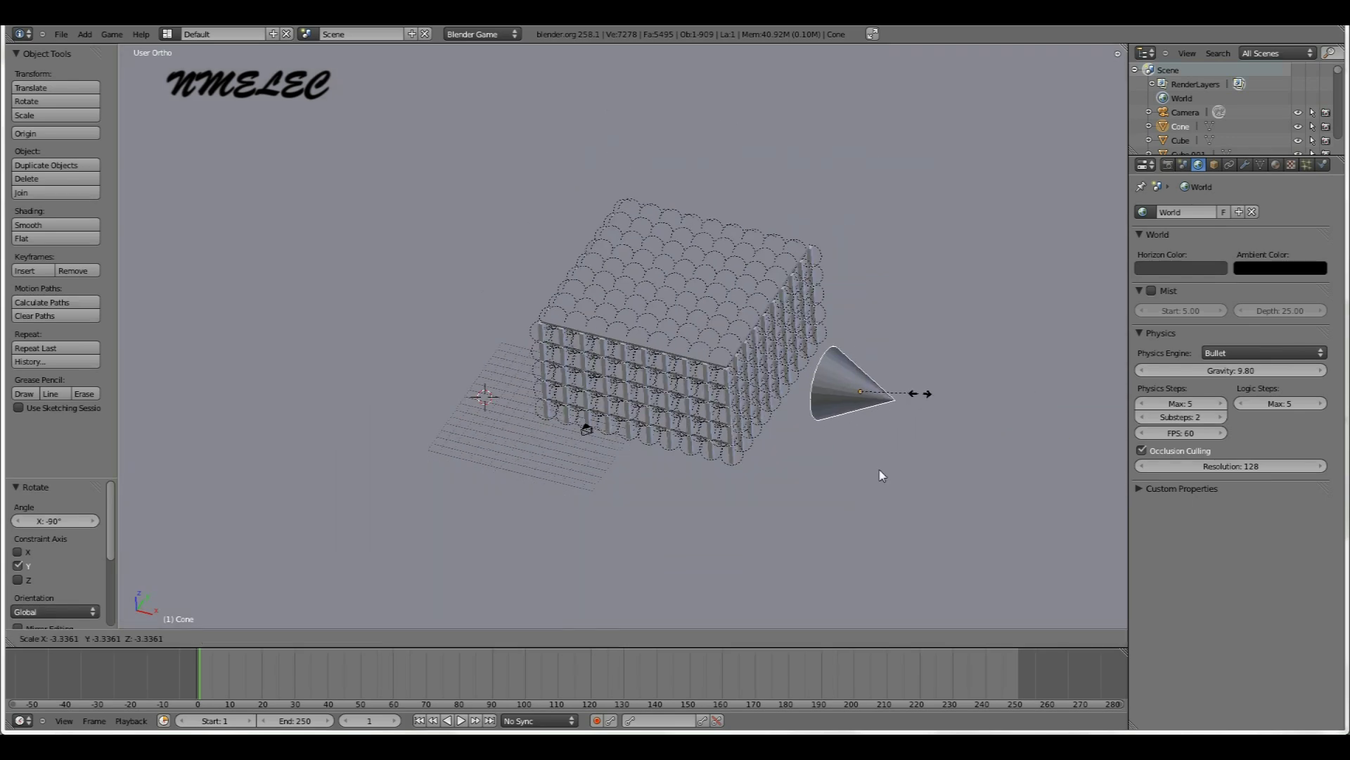
pyautogui.click(828, 415)
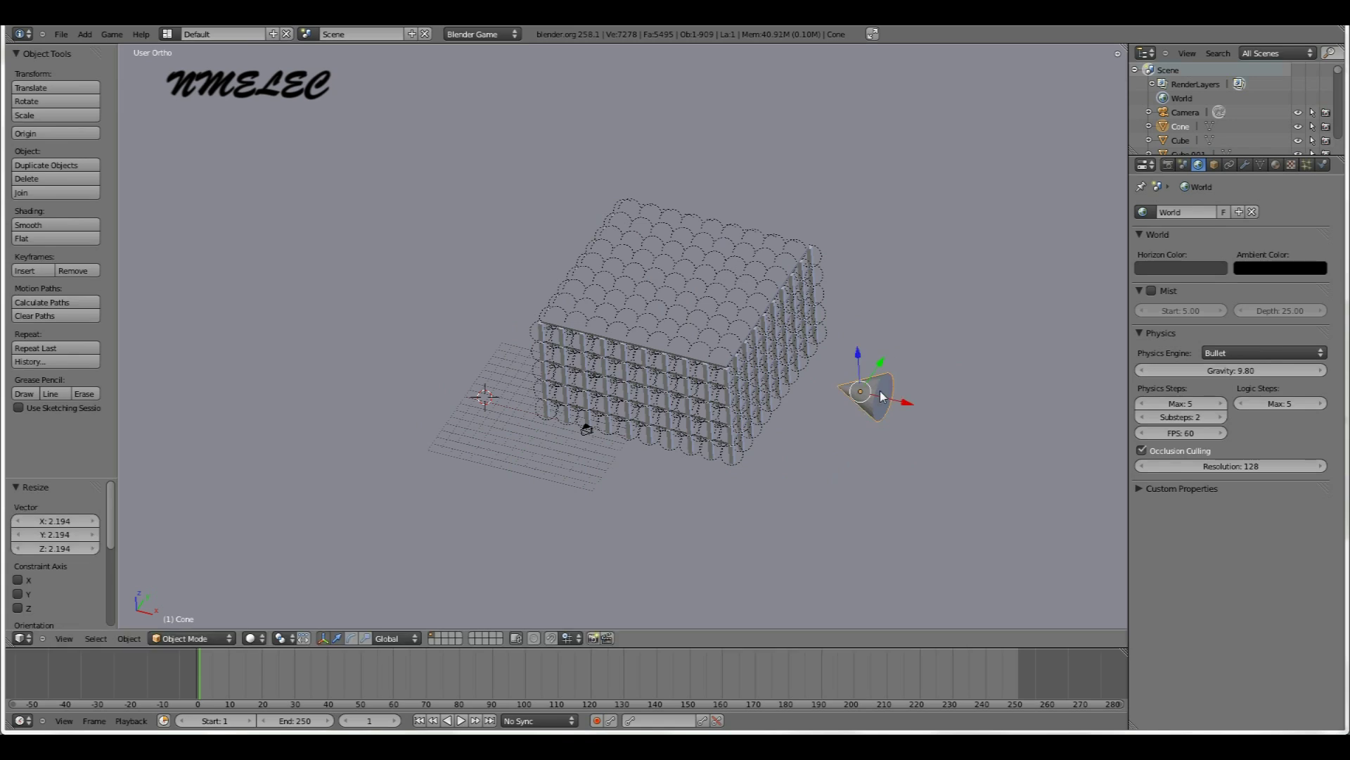
# Place the cone level with the building's middle in side view, then split the 3D view in two
pyautogui.moveTo(601, 381); pyautogui.dragTo(383, 350, button='middle')
pyautogui.press('KP_7')
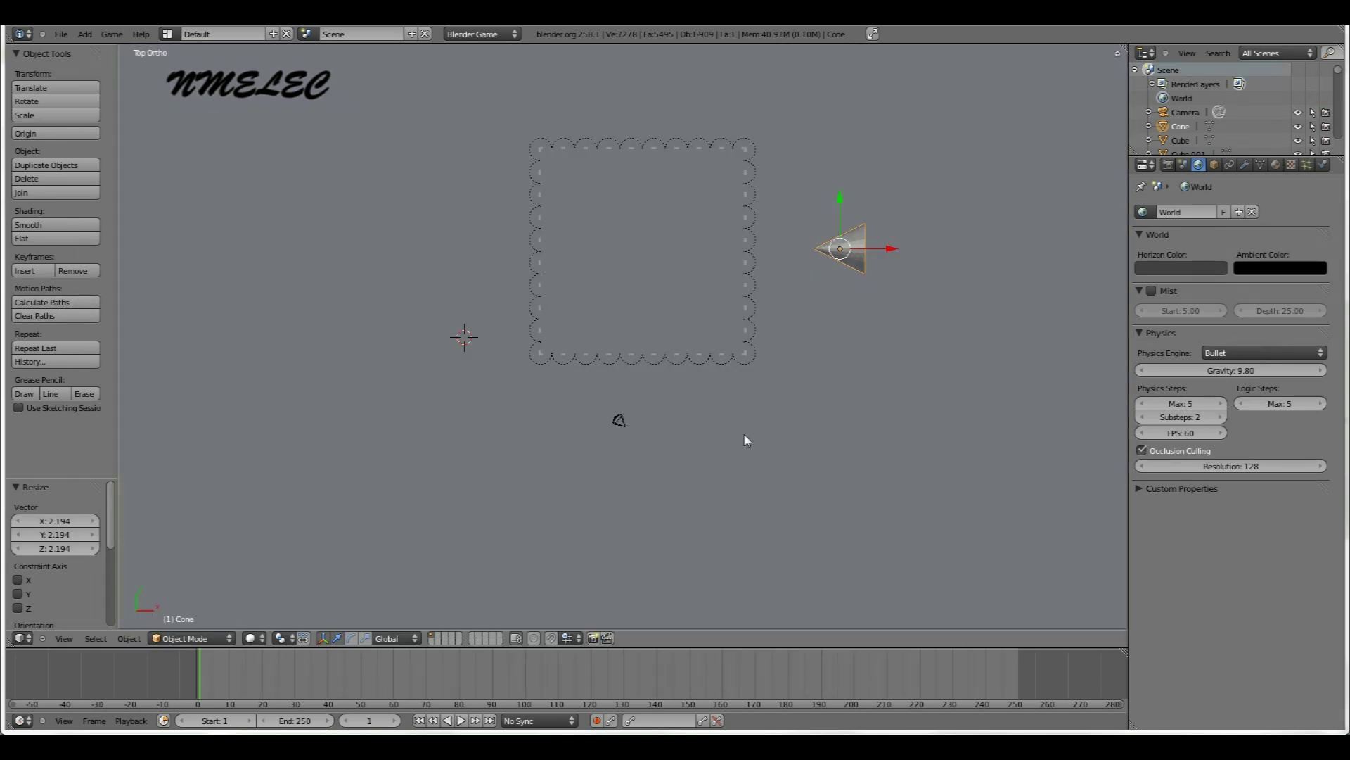
pyautogui.press('KP_1')
pyautogui.press('KP_3')
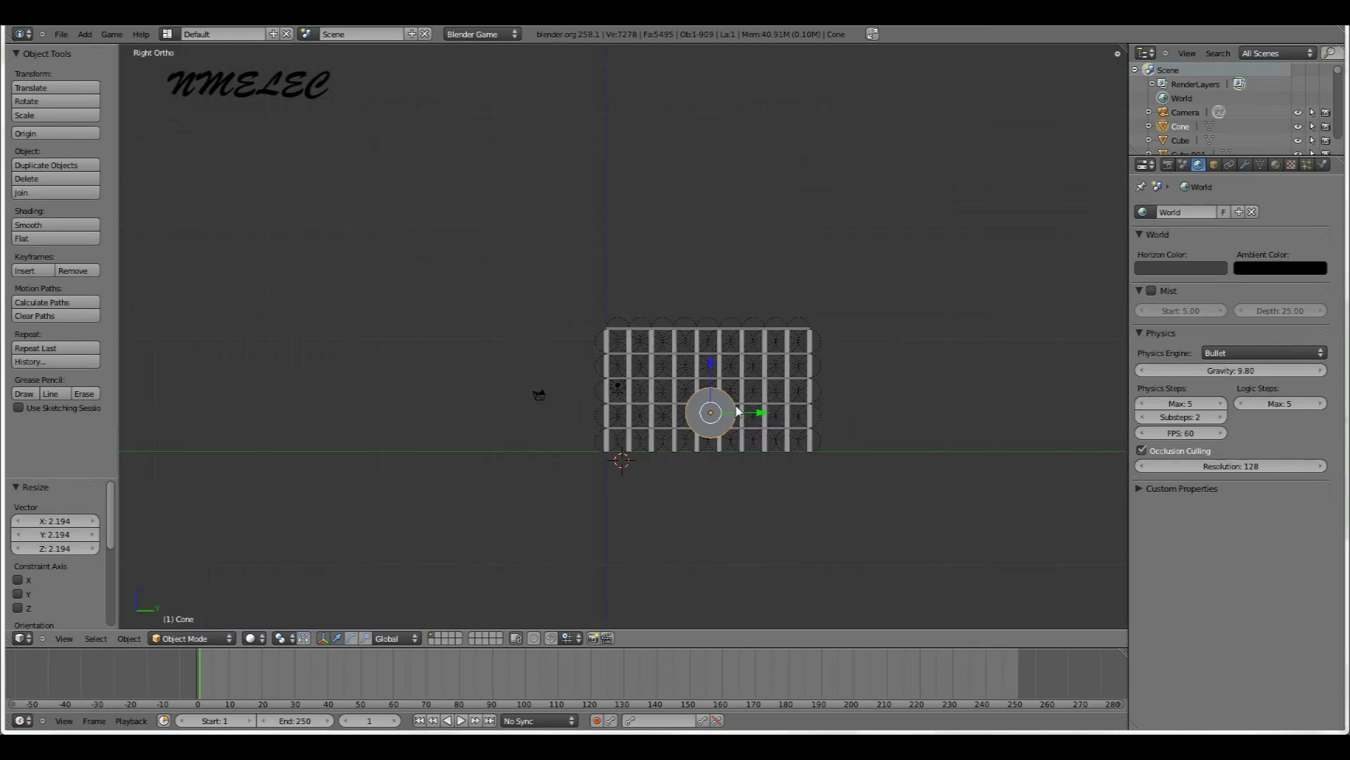
pyautogui.press('g')
pyautogui.click(706, 395)
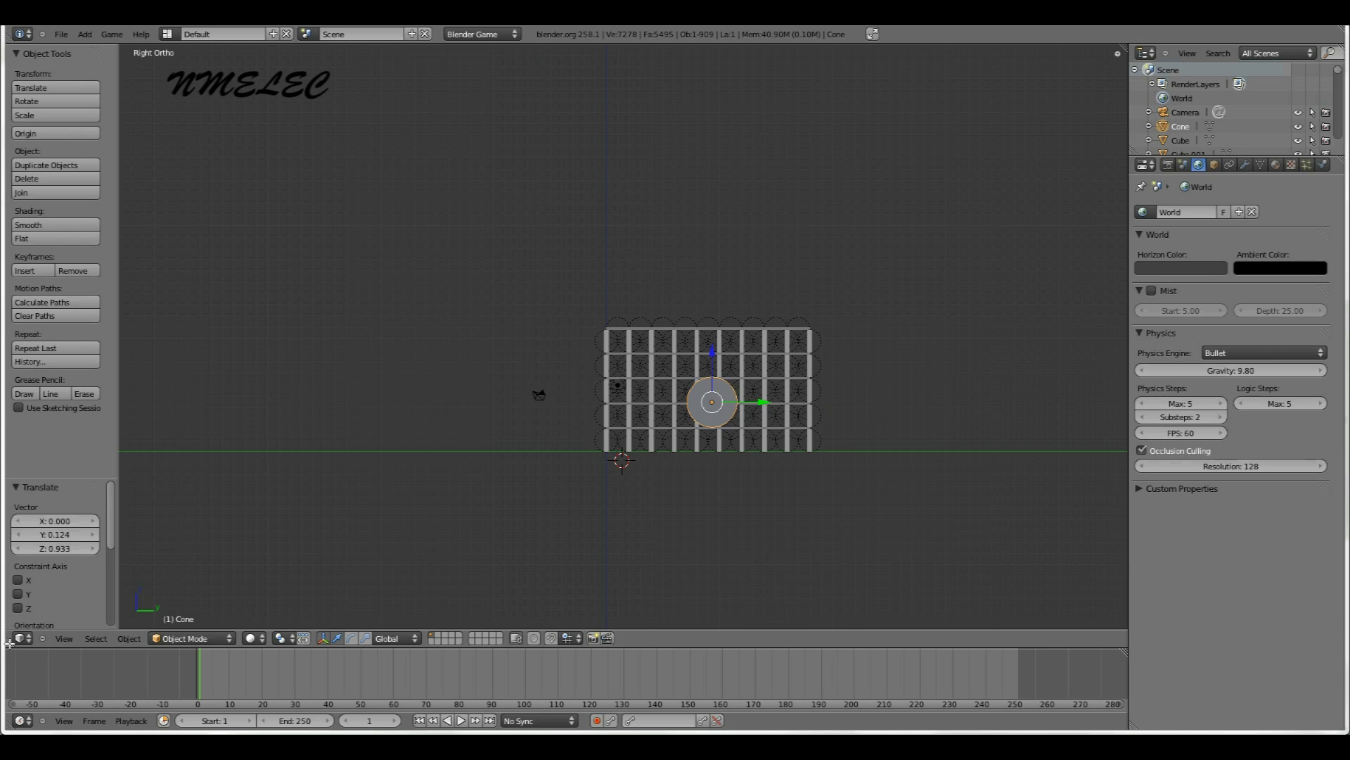
pyautogui.moveTo(5, 640); pyautogui.dragTo(38, 360)
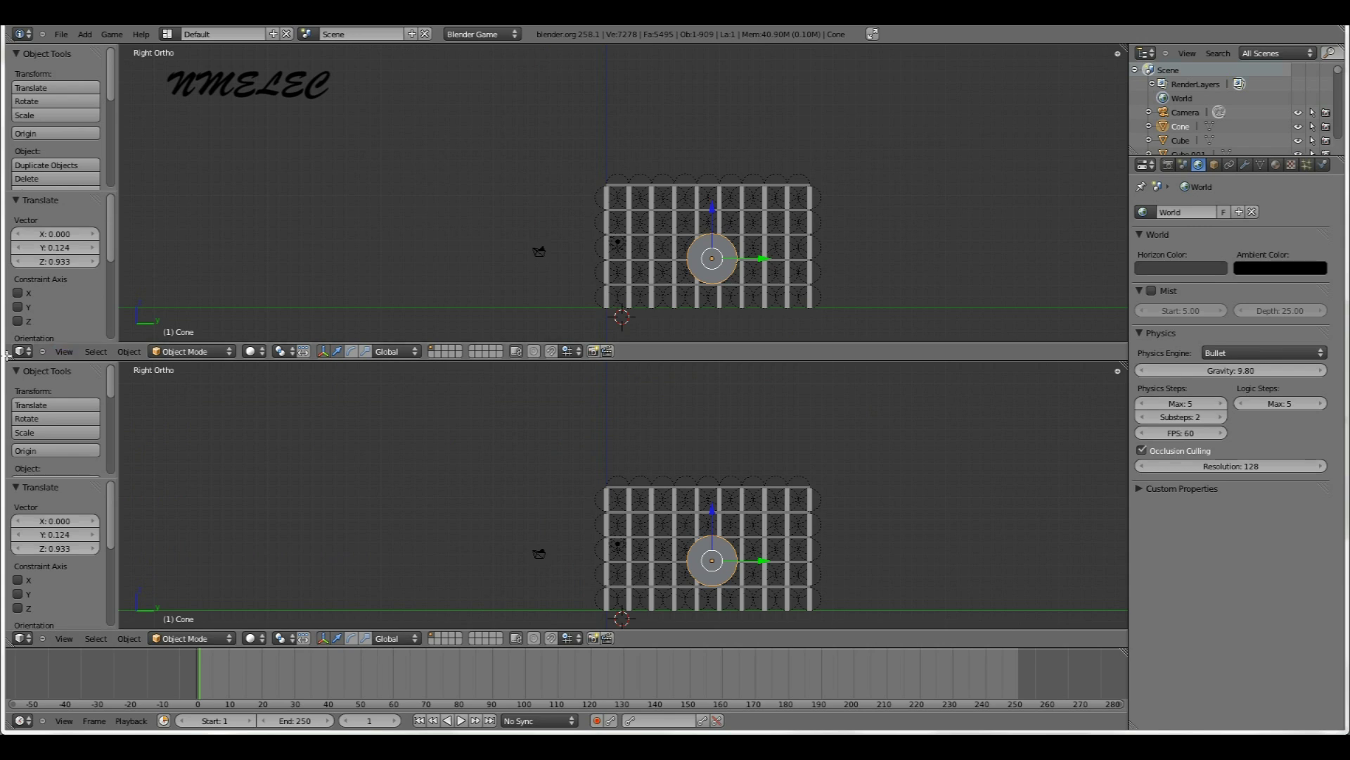
# Rejoin the split 3D views and carve out a new lower area for another editor
pyautogui.moveTo(7, 355); pyautogui.dragTo(13, 456)
pyautogui.moveTo(19, 565); pyautogui.dragTo(18, 556)
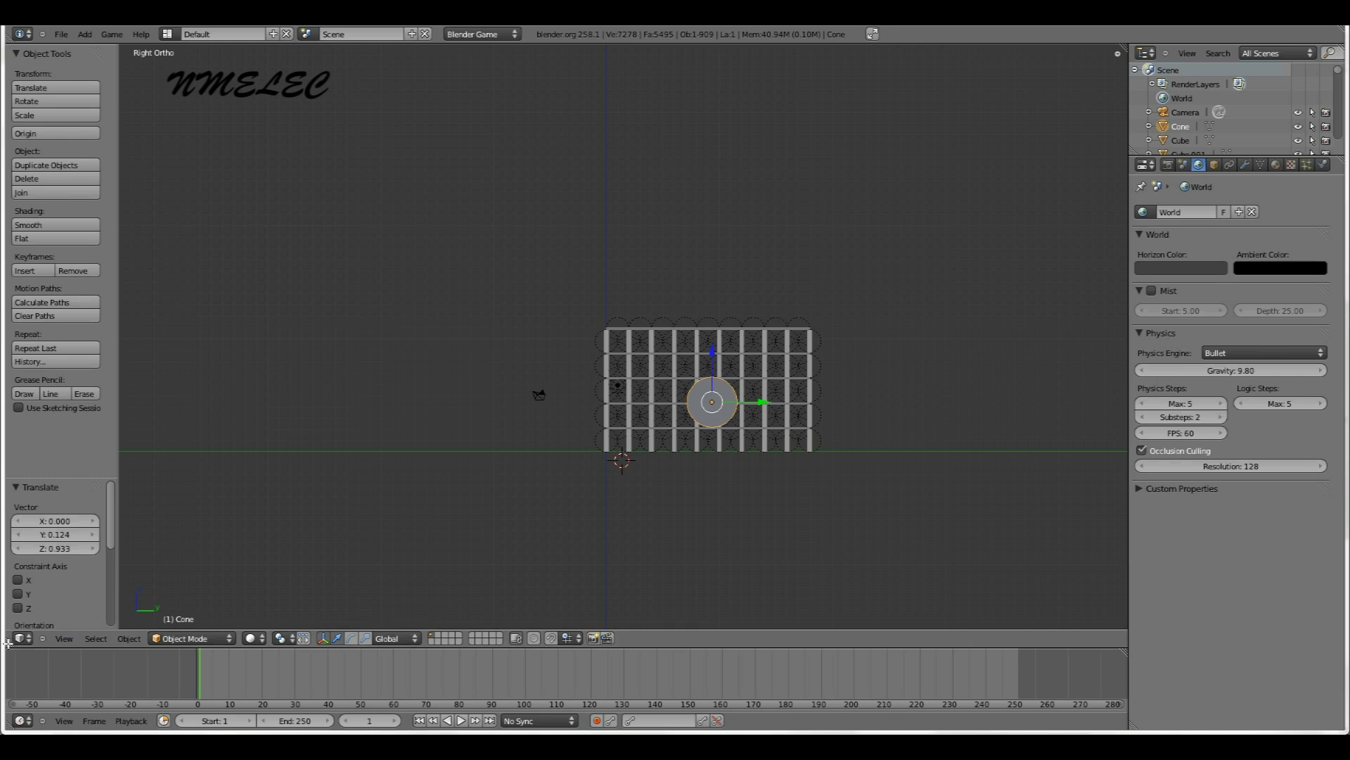
pyautogui.moveTo(7, 639); pyautogui.dragTo(14, 502)
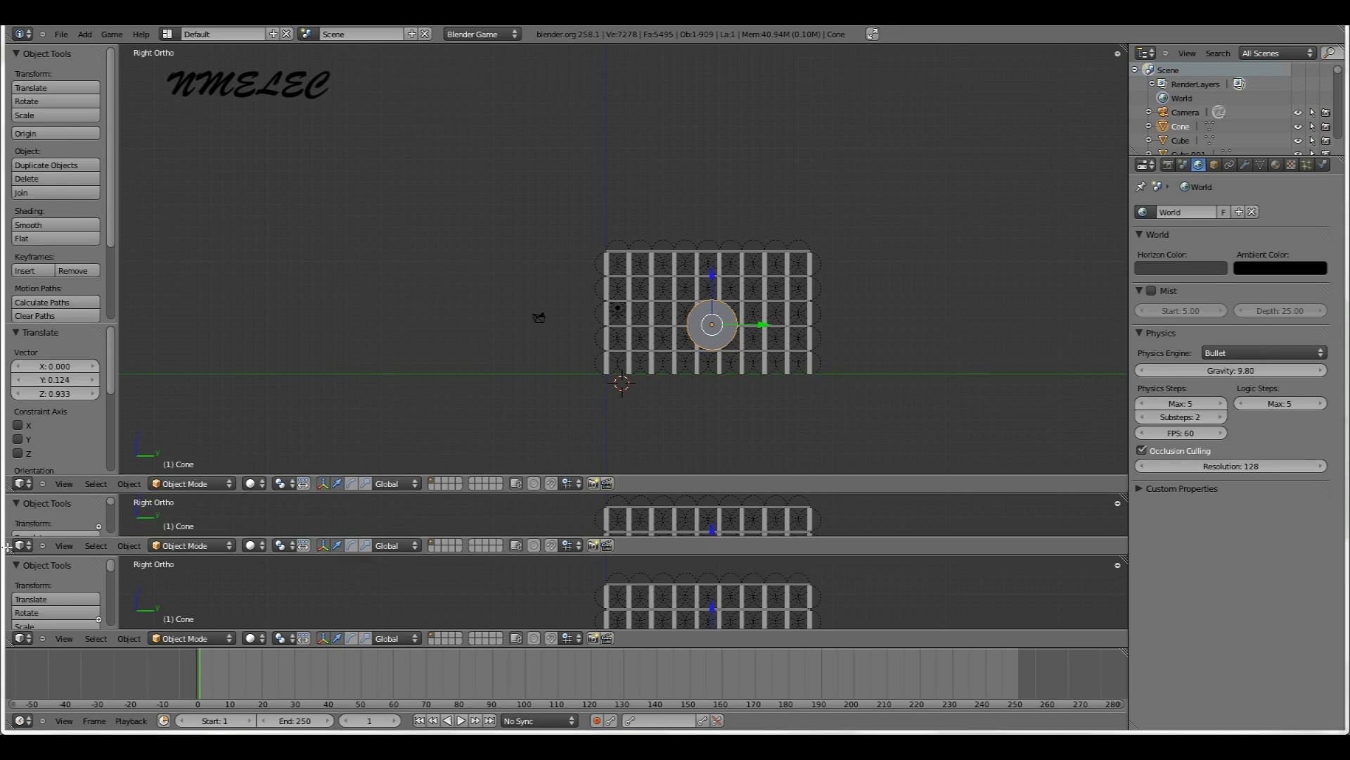
pyautogui.moveTo(11, 573); pyautogui.dragTo(13, 580)
pyautogui.click(23, 638)
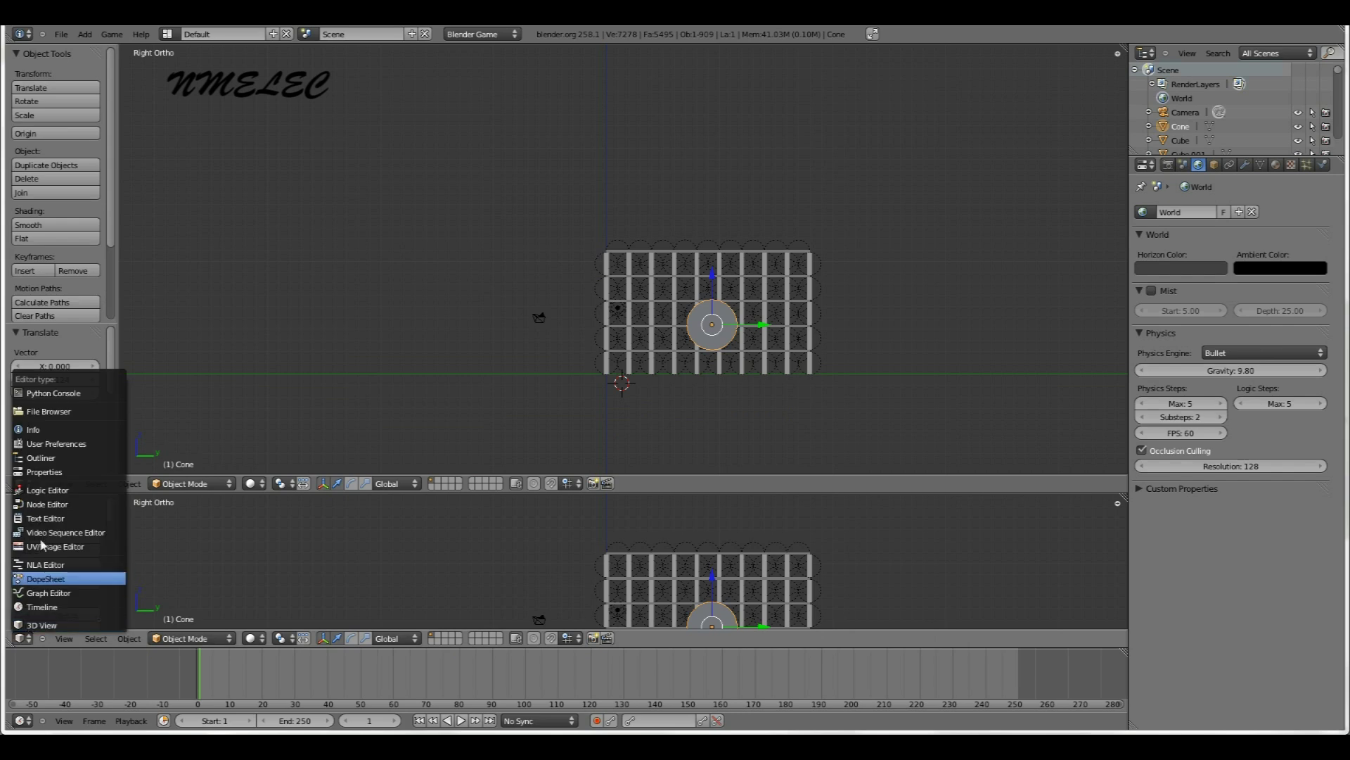
# In the Logic Editor, link an Always sensor through an And controller to a Motion actuator
pyautogui.click(49, 491)
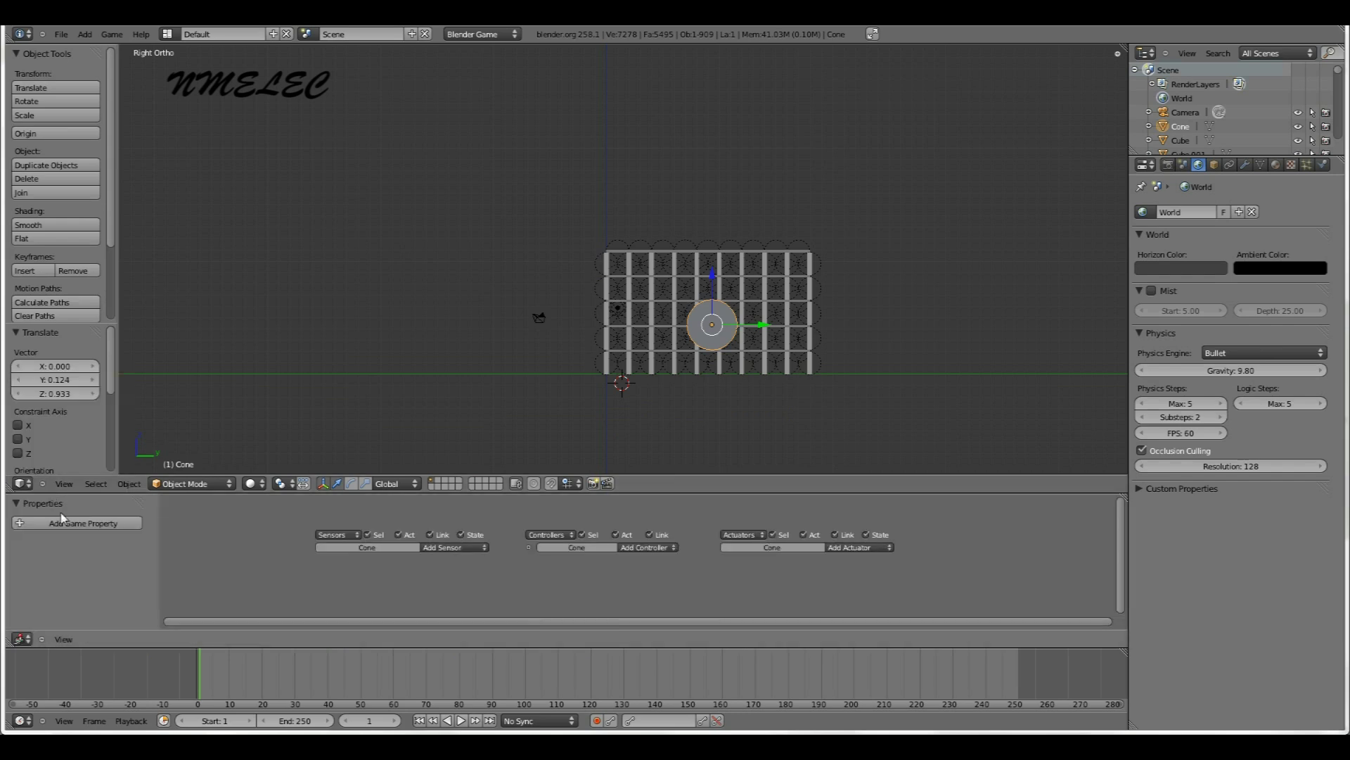
pyautogui.click(443, 548)
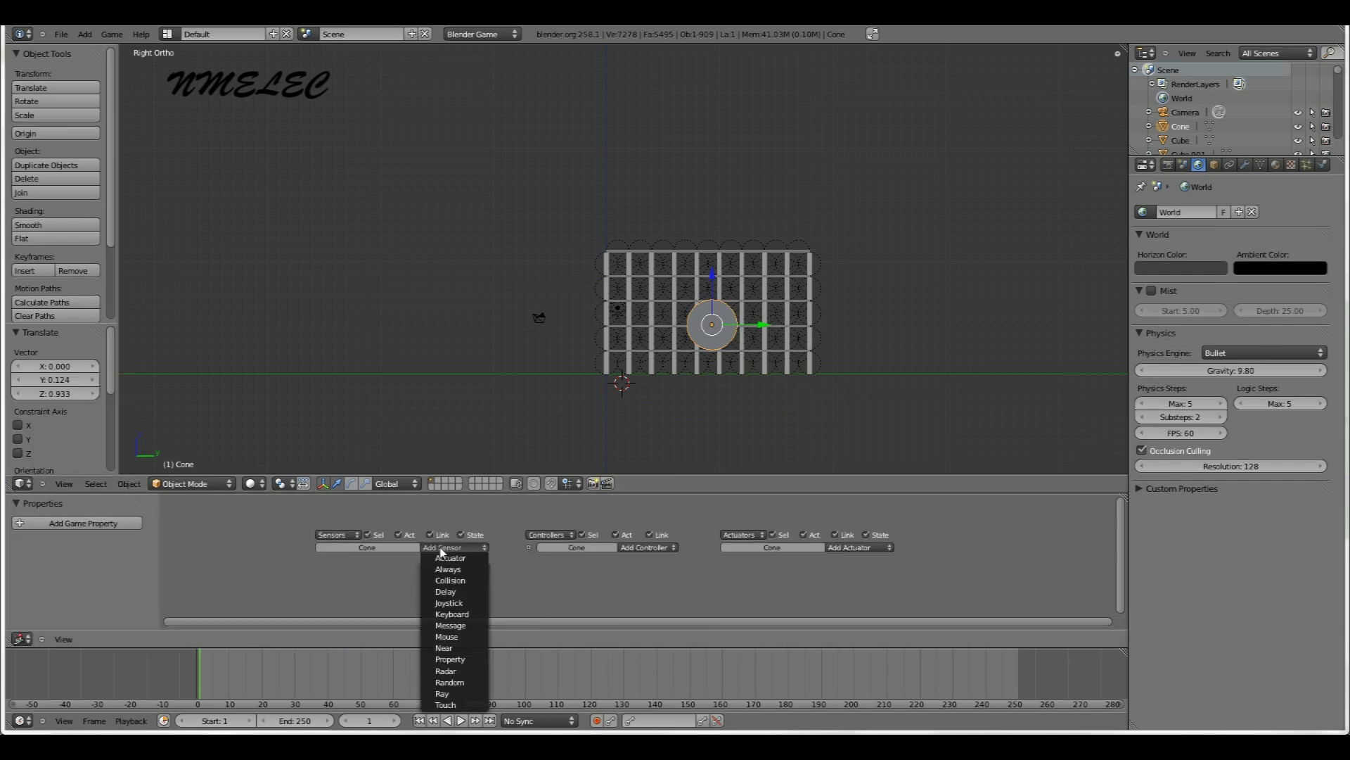
pyautogui.click(472, 572)
pyautogui.click(631, 549)
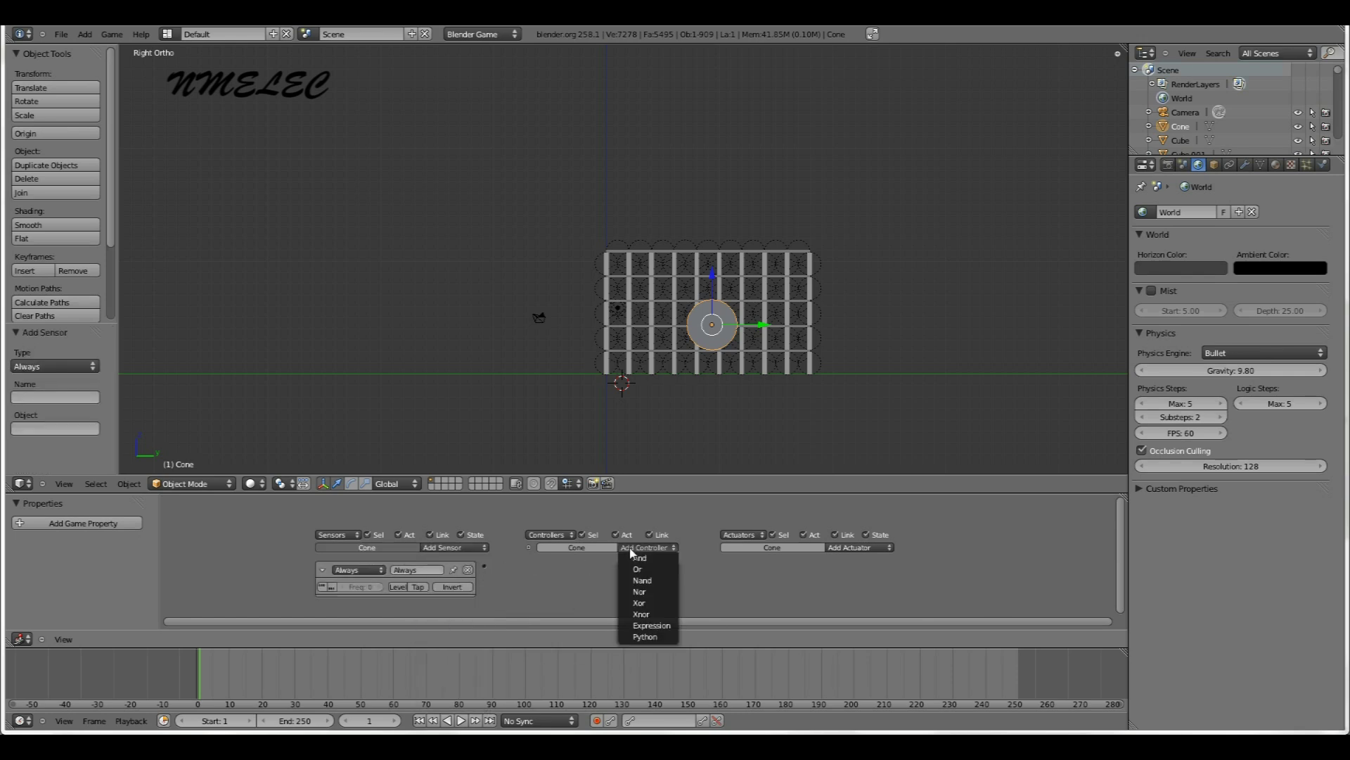
pyautogui.click(652, 558)
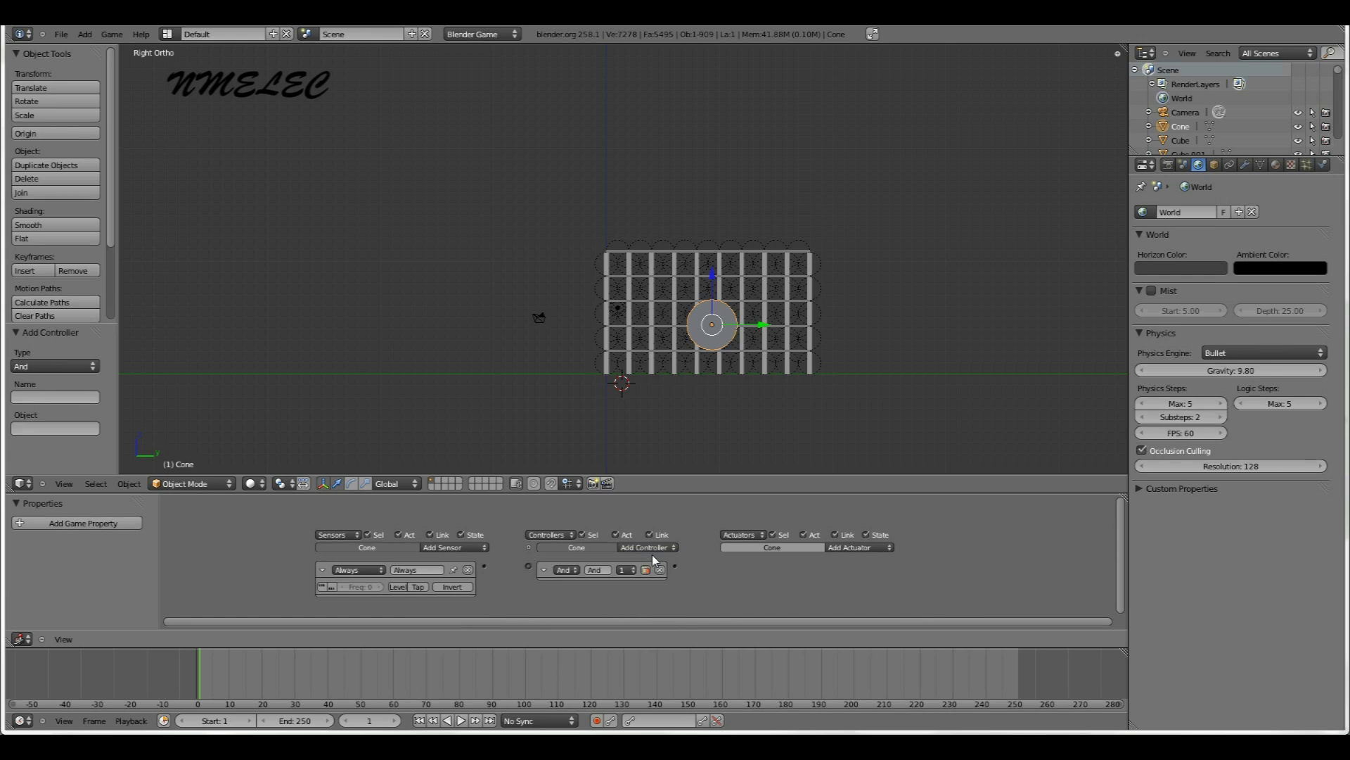
pyautogui.click(854, 546)
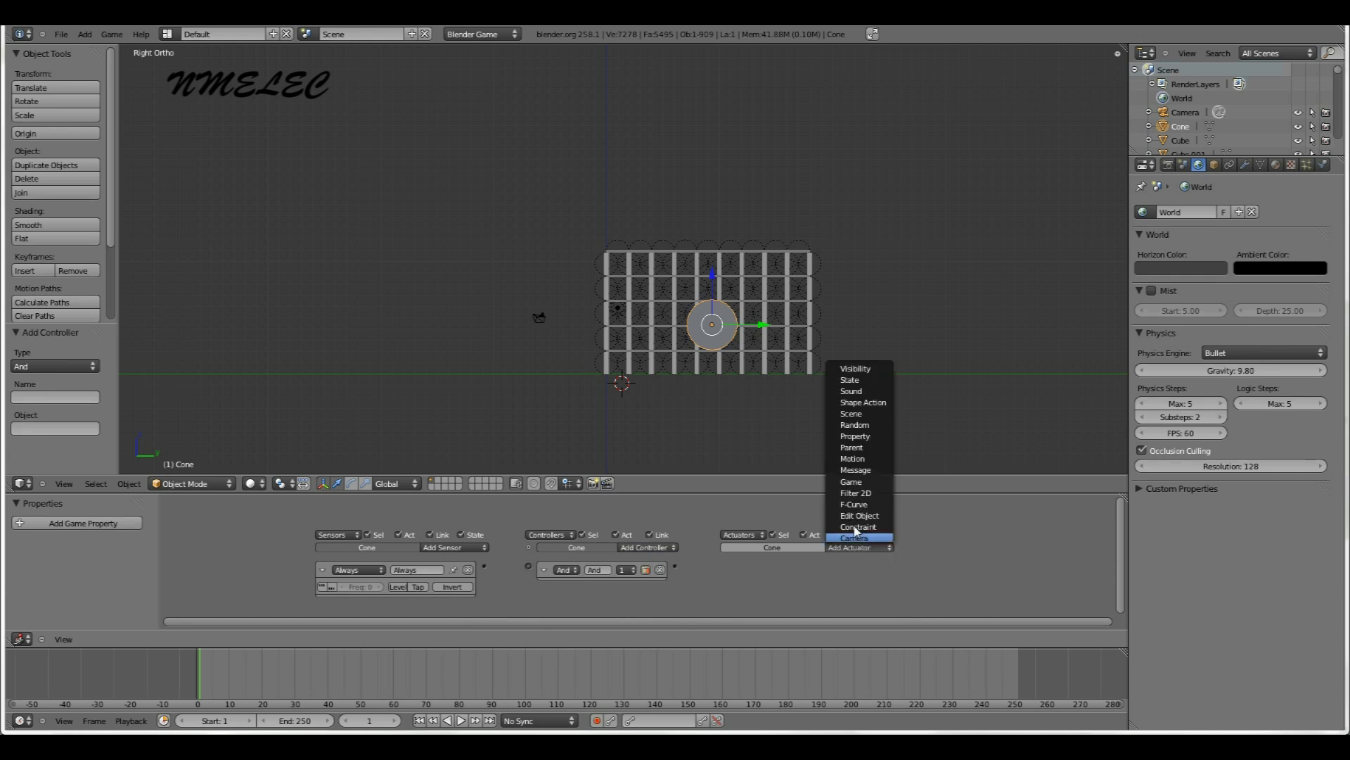
pyautogui.click(858, 458)
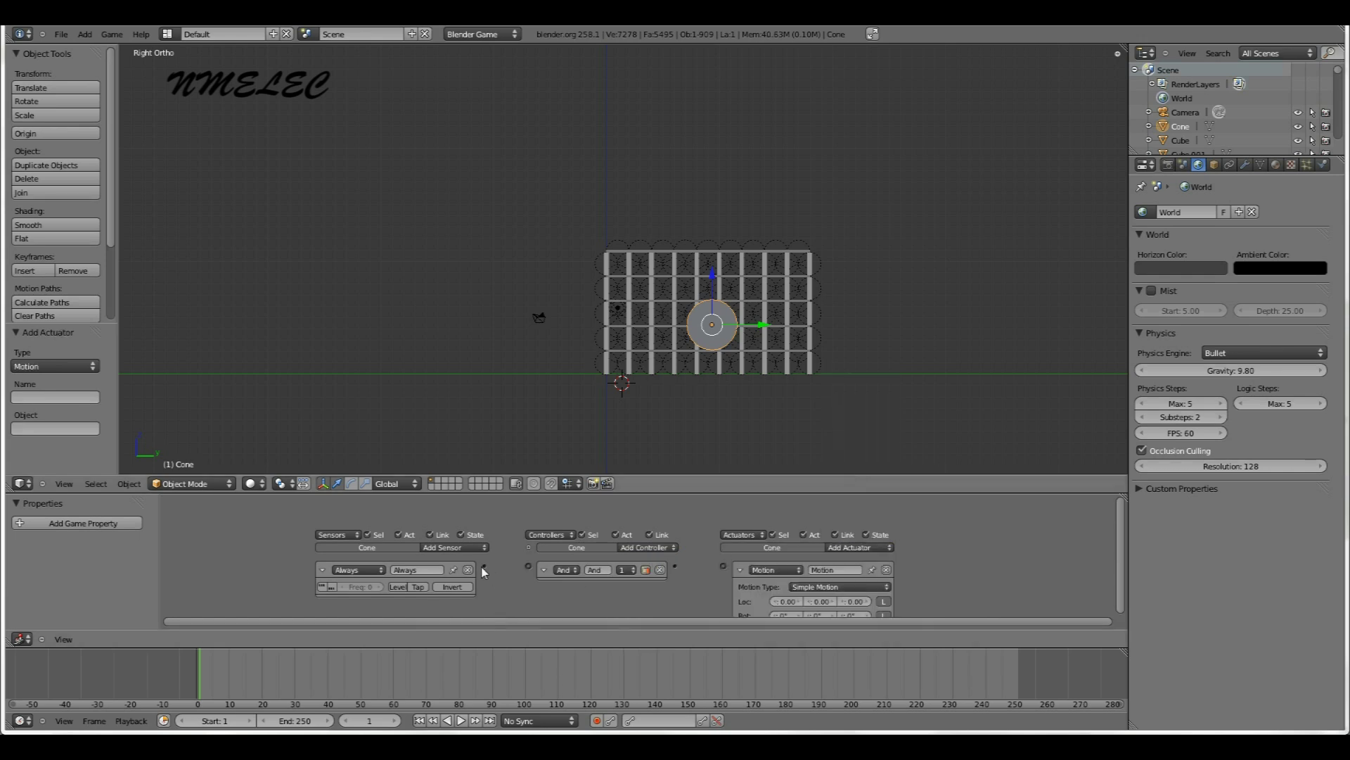
pyautogui.moveTo(484, 567); pyautogui.dragTo(530, 567)
pyautogui.moveTo(724, 567); pyautogui.dragTo(724, 567)
pyautogui.scroll(1, 697, 555)
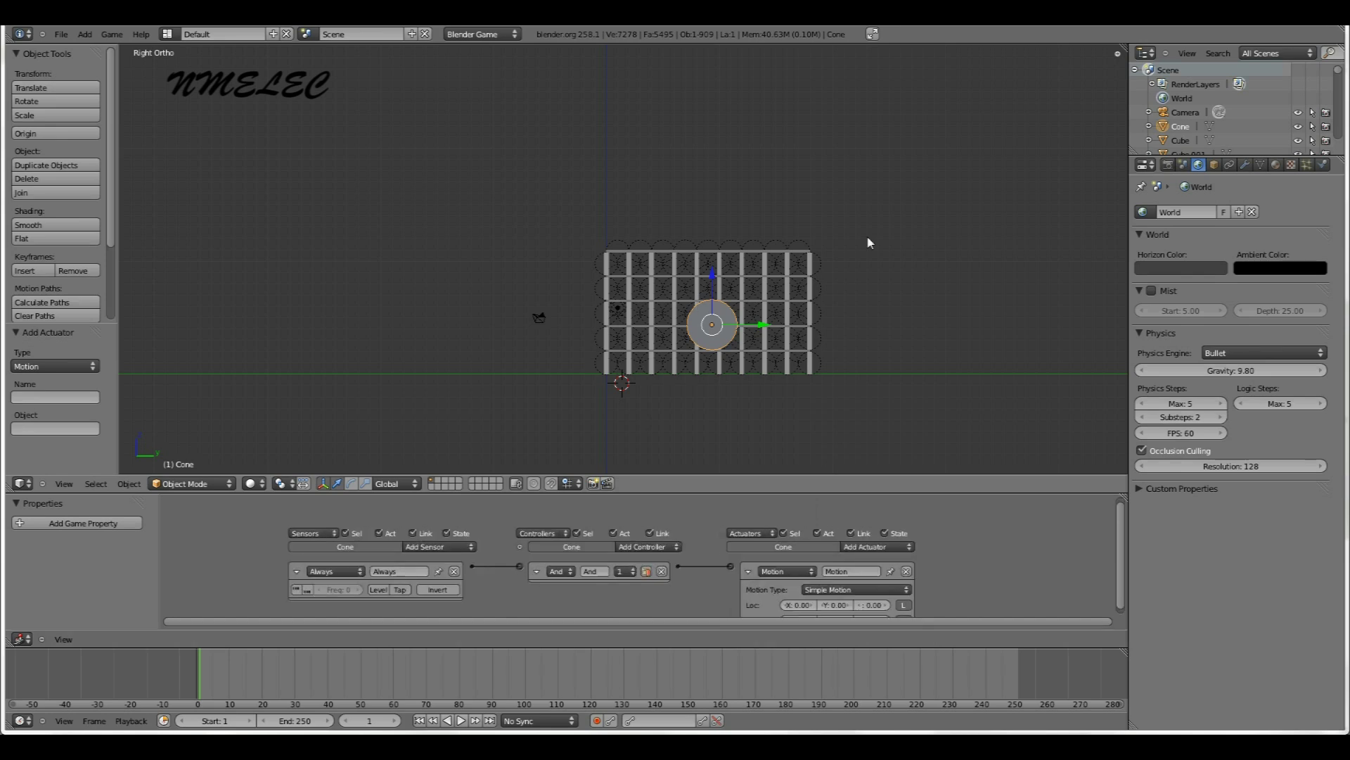
# Set the cone's Physics Type to Rigid Body and enable Box collision bounds
pyautogui.click(1323, 164)
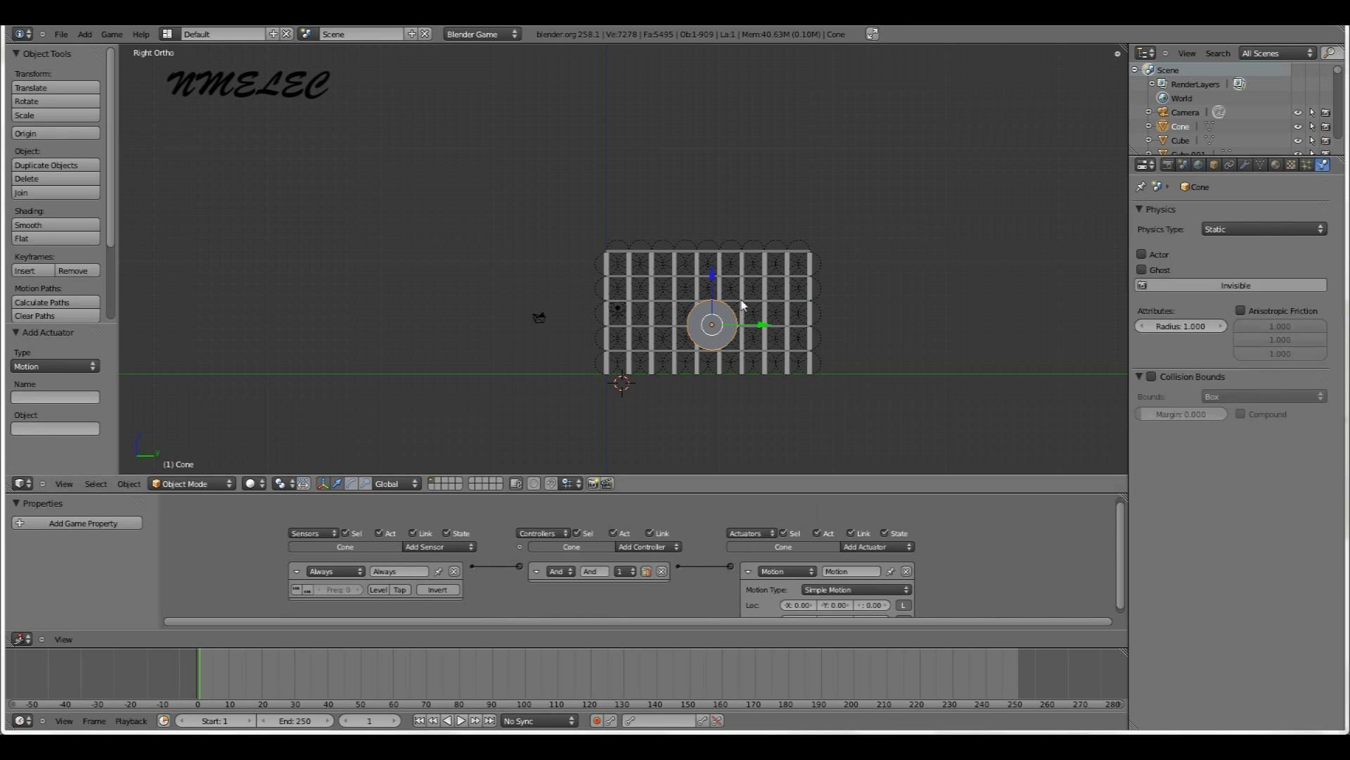
pyautogui.moveTo(788, 337); pyautogui.dragTo(824, 346, button='middle')
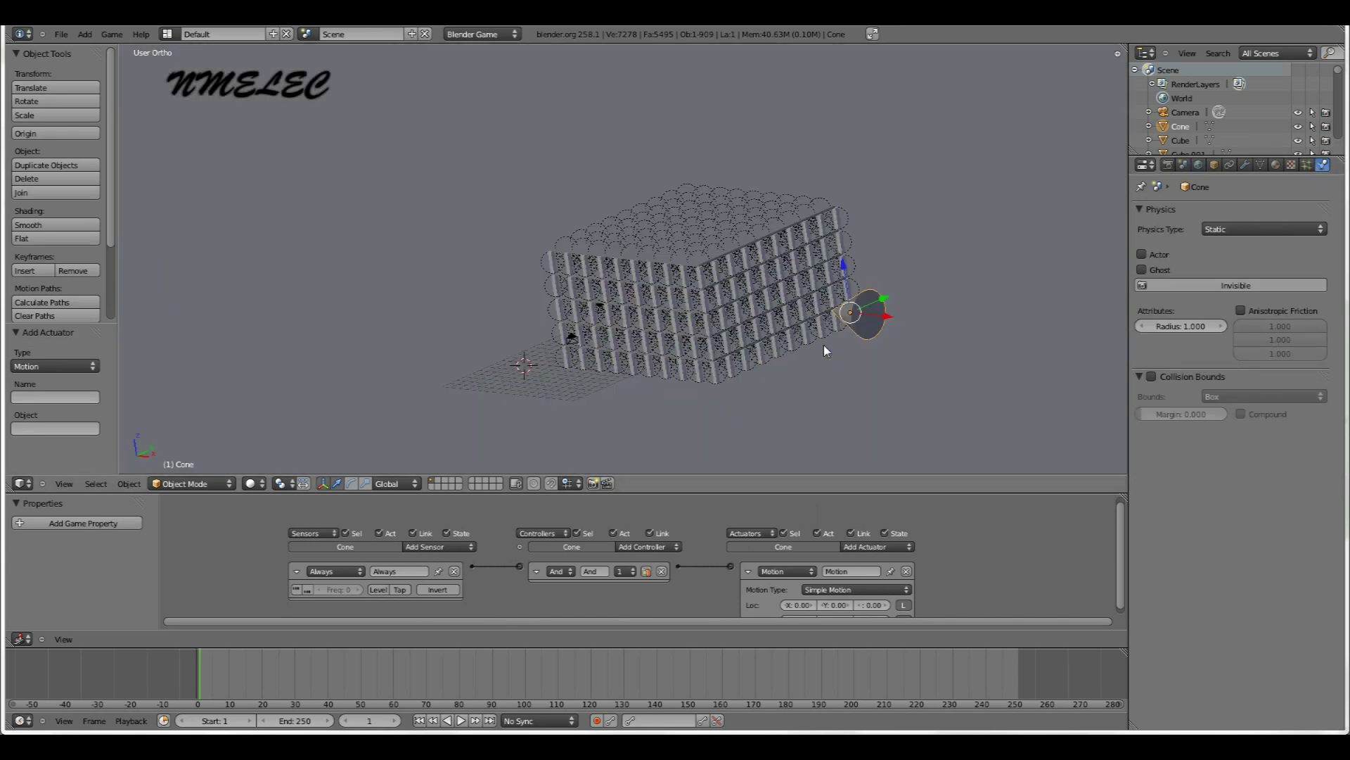
pyautogui.click(1212, 230)
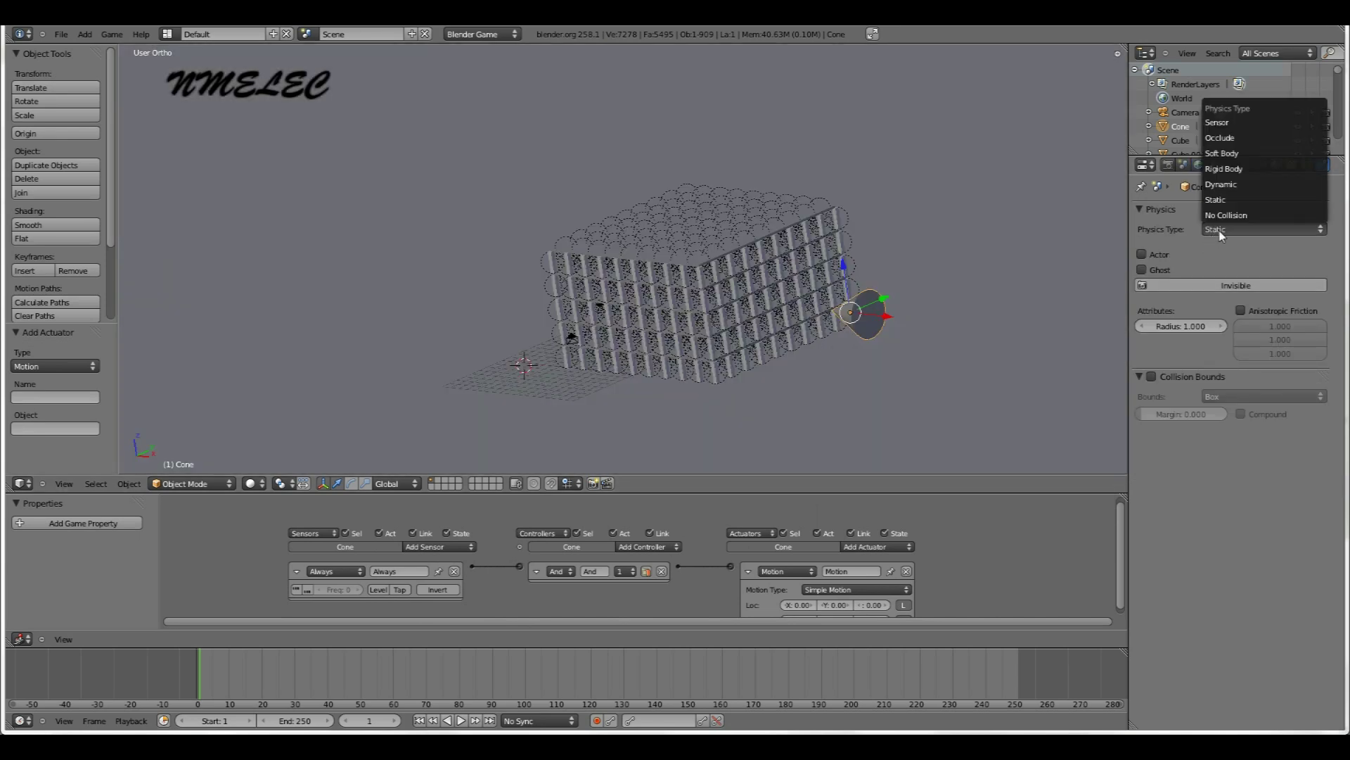
pyautogui.click(1223, 169)
pyautogui.click(1162, 499)
pyautogui.click(1145, 496)
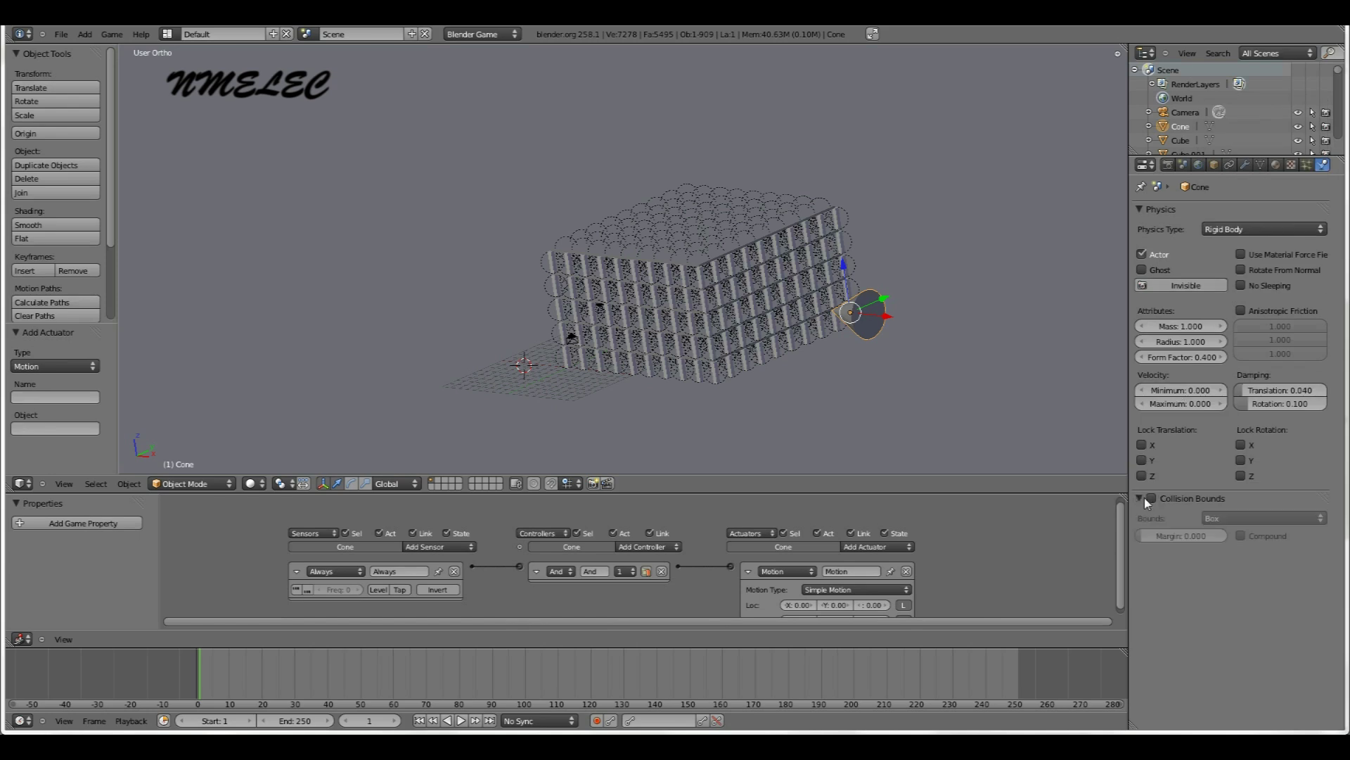
pyautogui.click(1149, 498)
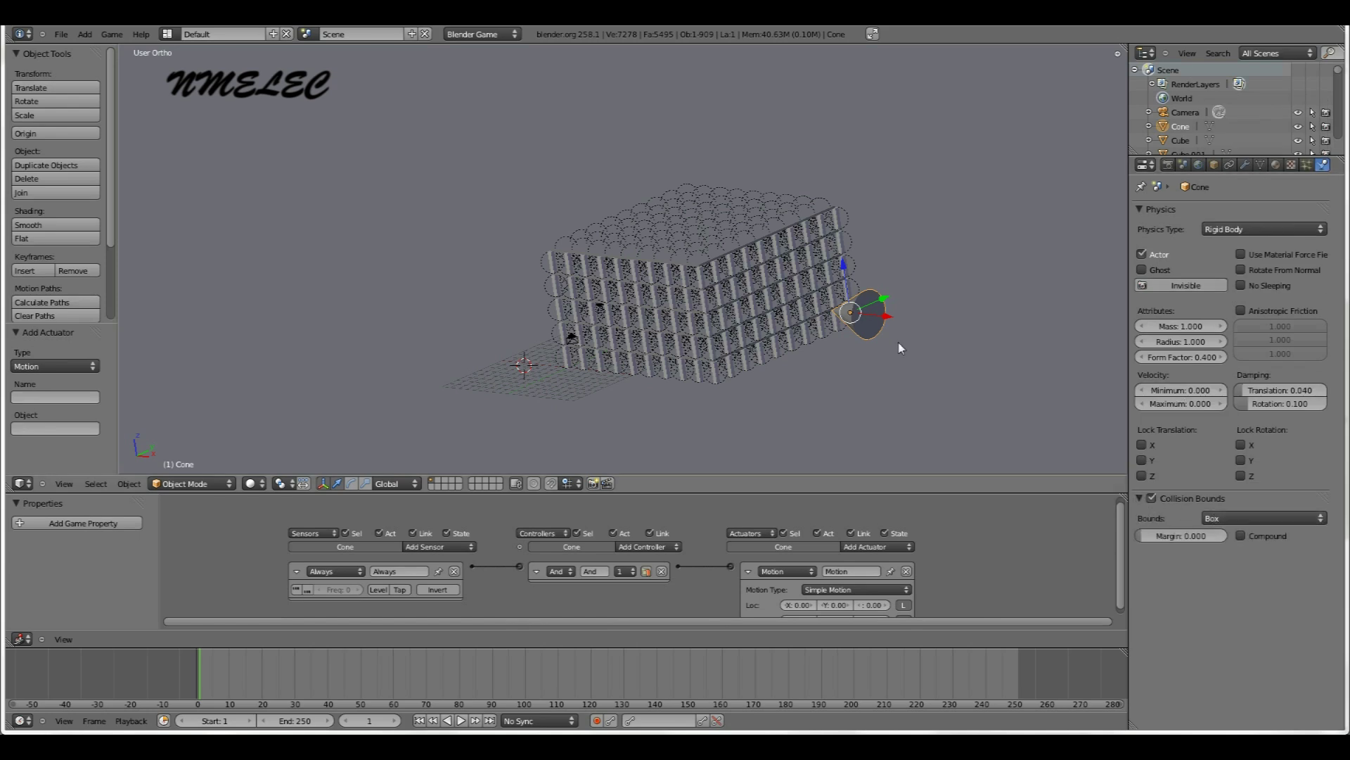
pyautogui.moveTo(876, 308); pyautogui.dragTo(921, 347, button='middle')
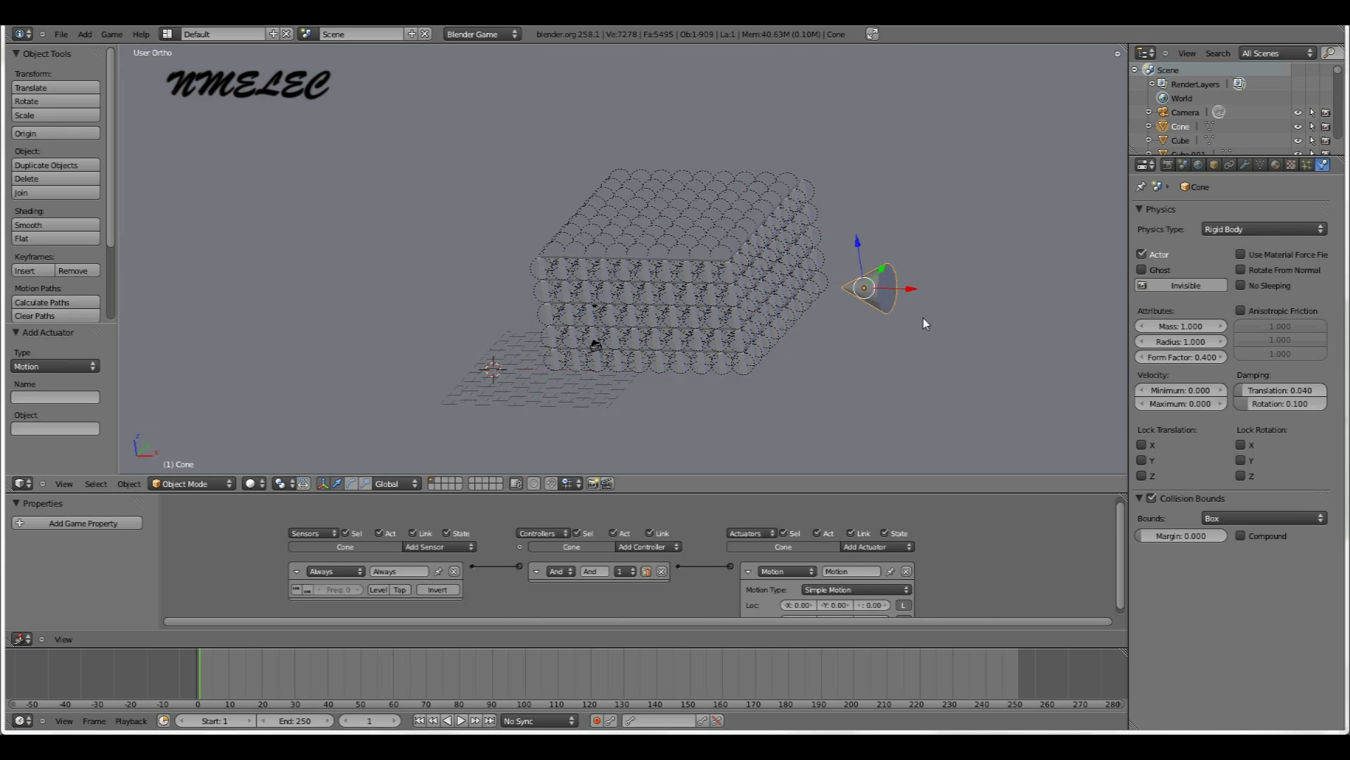